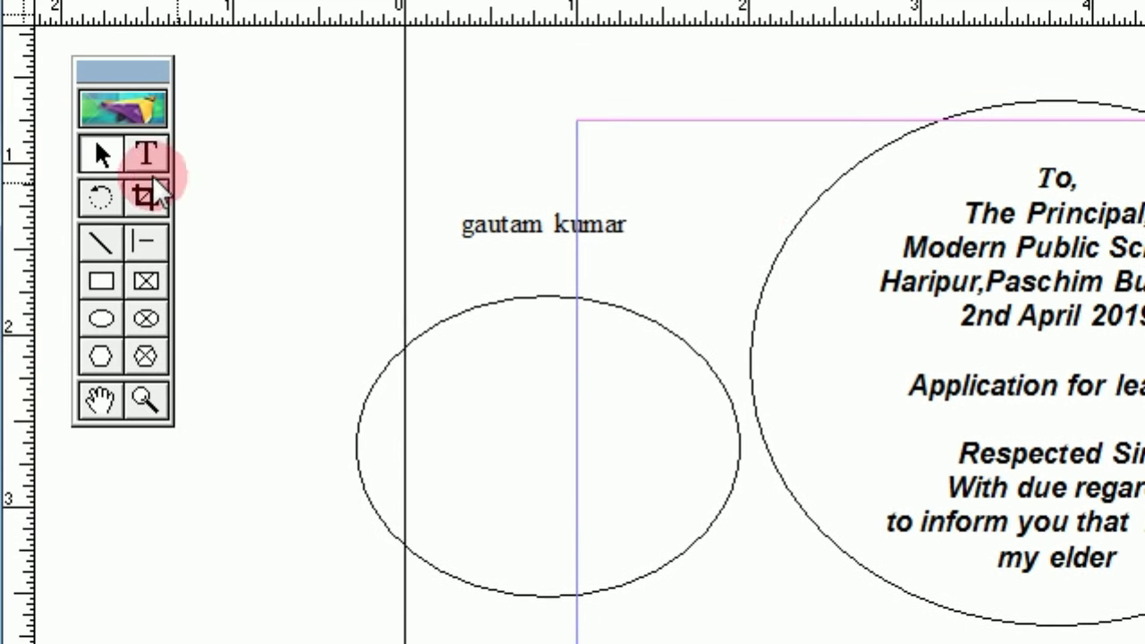
Step: Drag a selection box around several objects on the page, including the letter ellipse
{"action": "left_click_drag", "start_coordinate": [273, 85], "coordinate": [750, 516]}
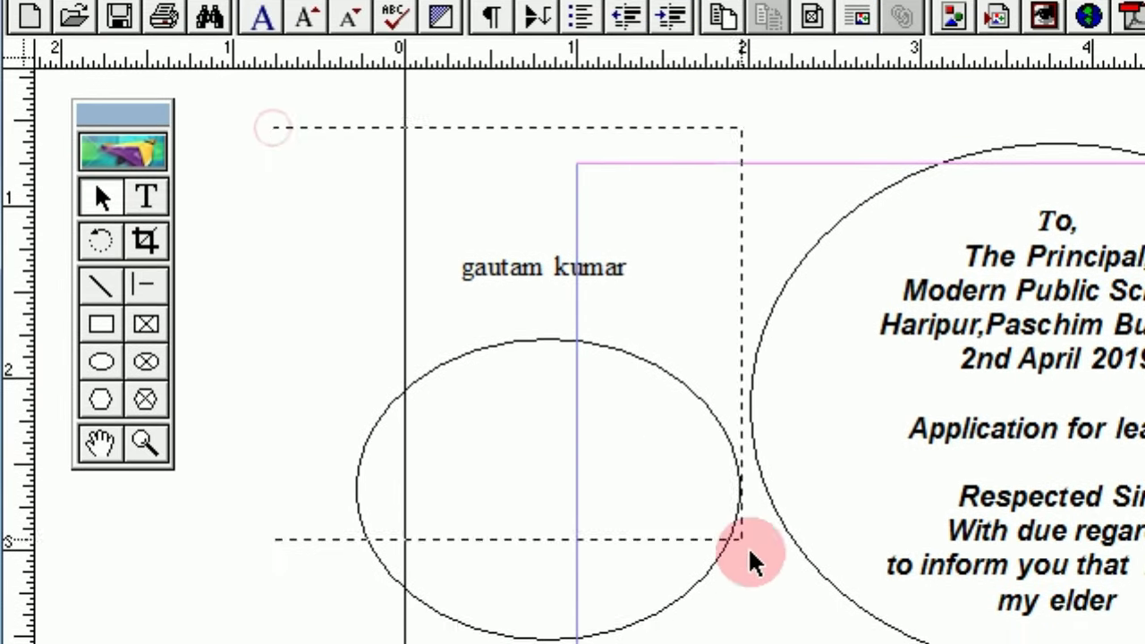
Step: Select the shapes and text together and shift them slightly left and down
{"action": "left_click_drag", "start_coordinate": [750, 559], "coordinate": [843, 478]}
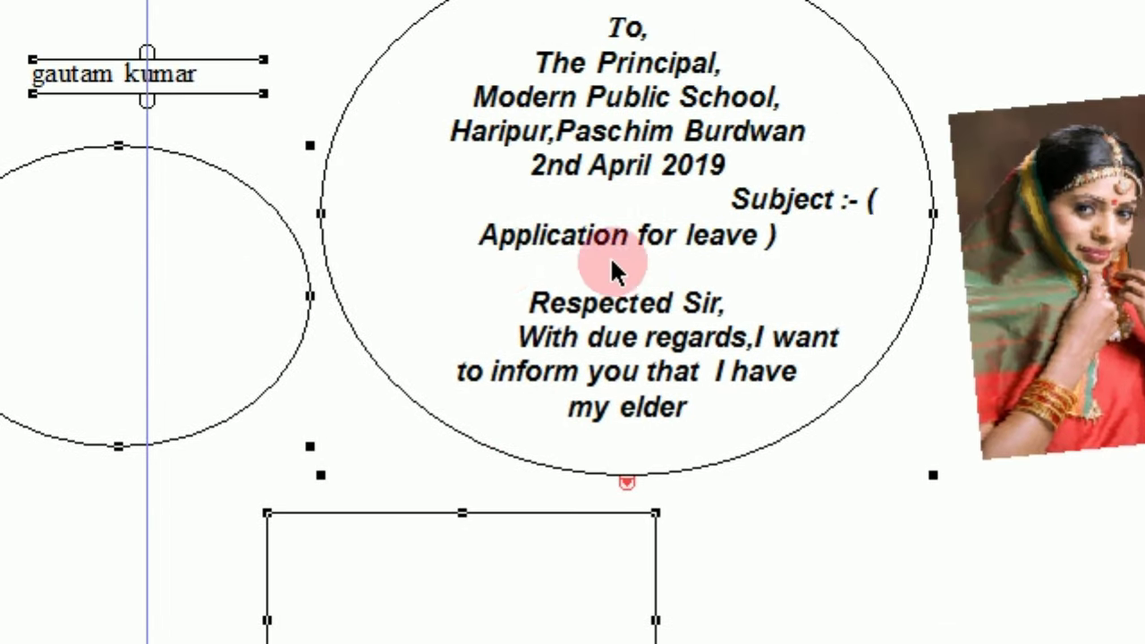
{"action": "mouse_move", "coordinate": [515, 231]}
{"action": "left_mouse_down"}
{"action": "mouse_move", "coordinate": [428, 312]}
{"action": "mouse_move", "coordinate": [453, 253]}
{"action": "mouse_move", "coordinate": [518, 250]}
{"action": "left_mouse_up"}
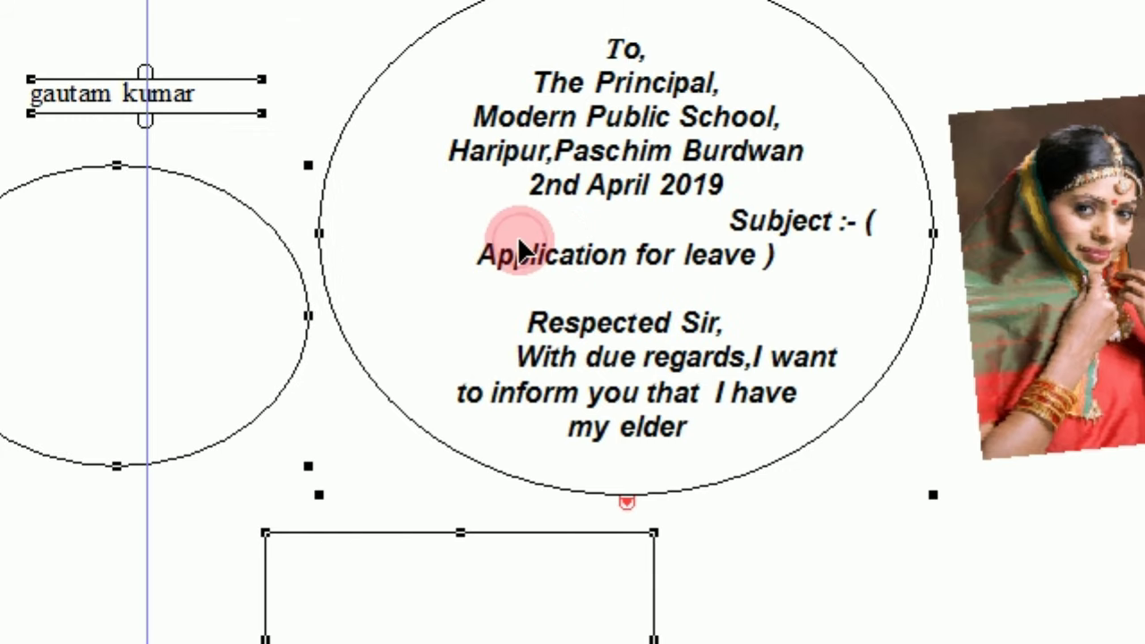
{"action": "left_click", "coordinate": [205, 166]}
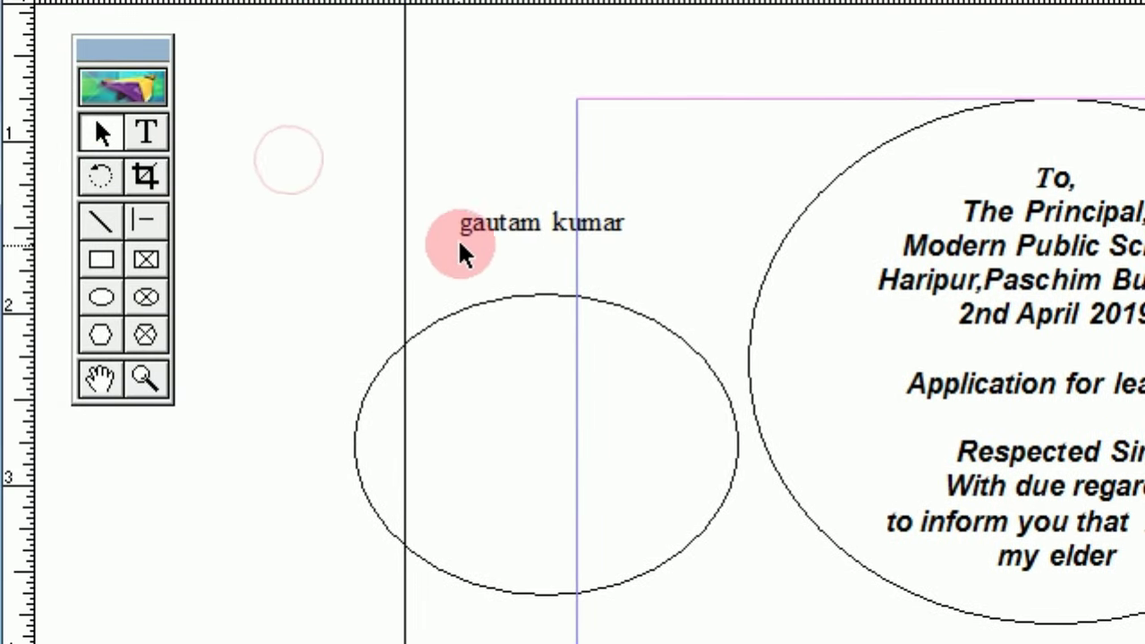
{"action": "left_click", "coordinate": [495, 229]}
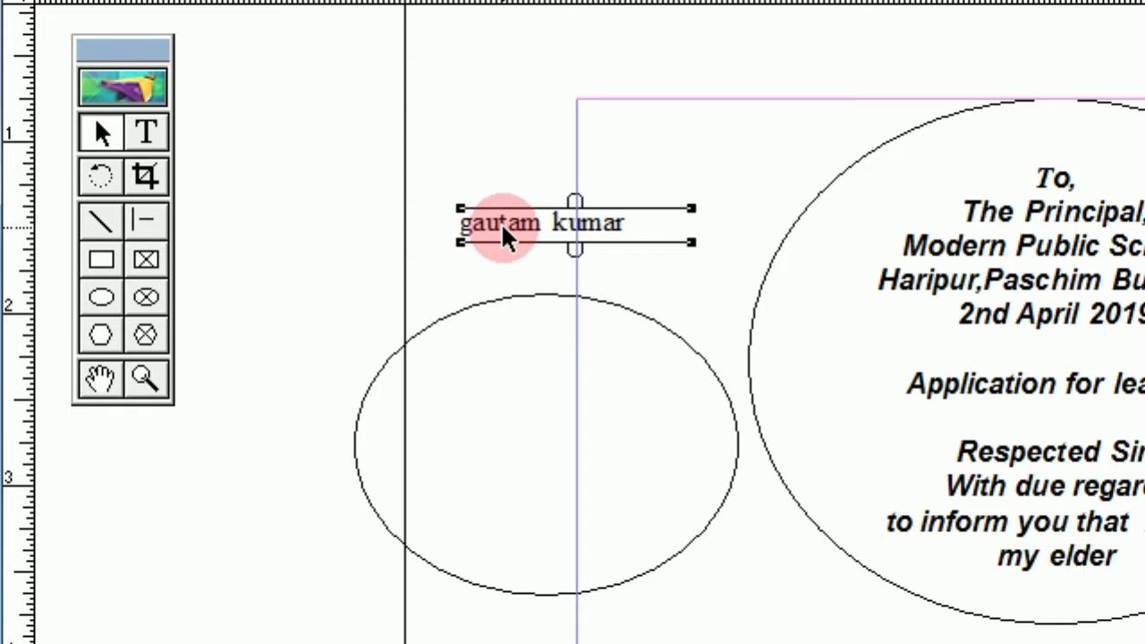
{"action": "left_click", "coordinate": [294, 165]}
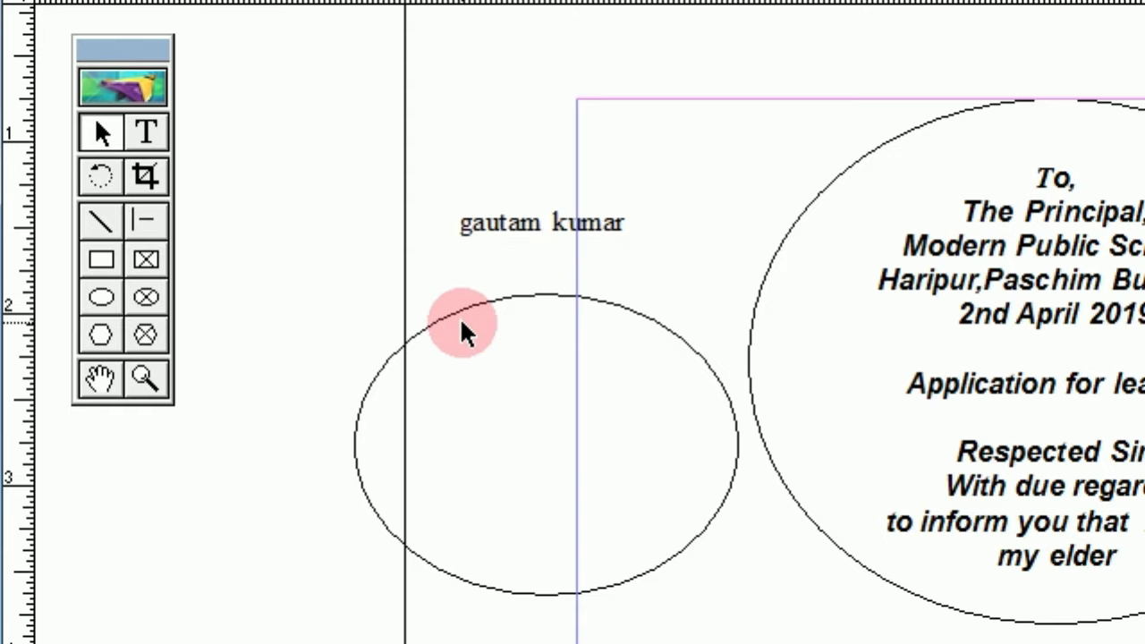
{"action": "left_click", "coordinate": [501, 241]}
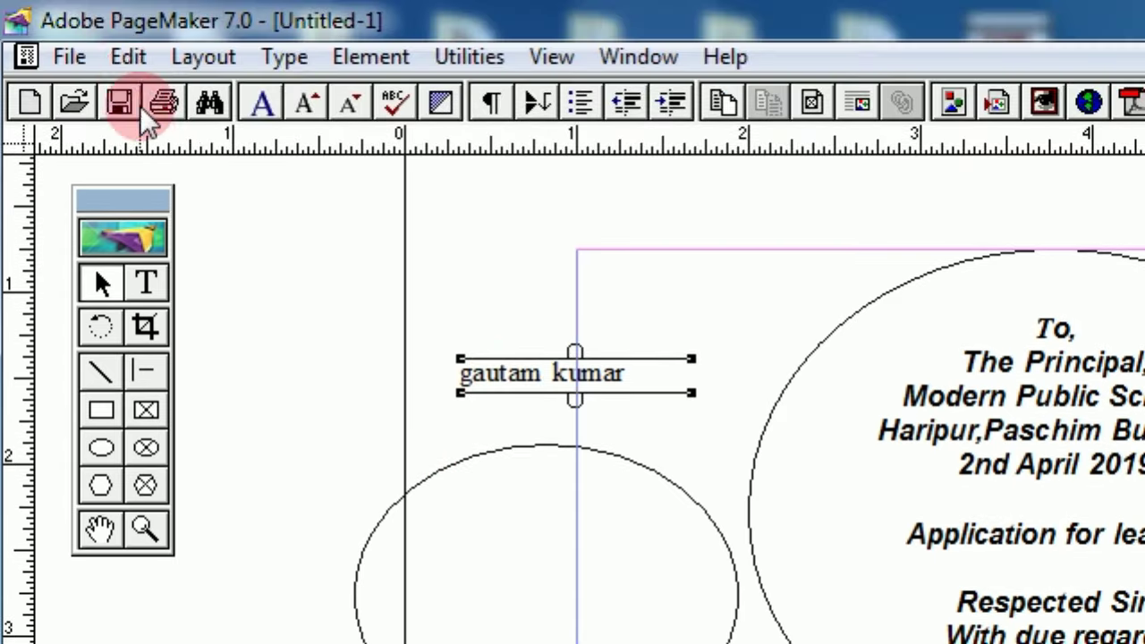
{"action": "left_click", "coordinate": [125, 54]}
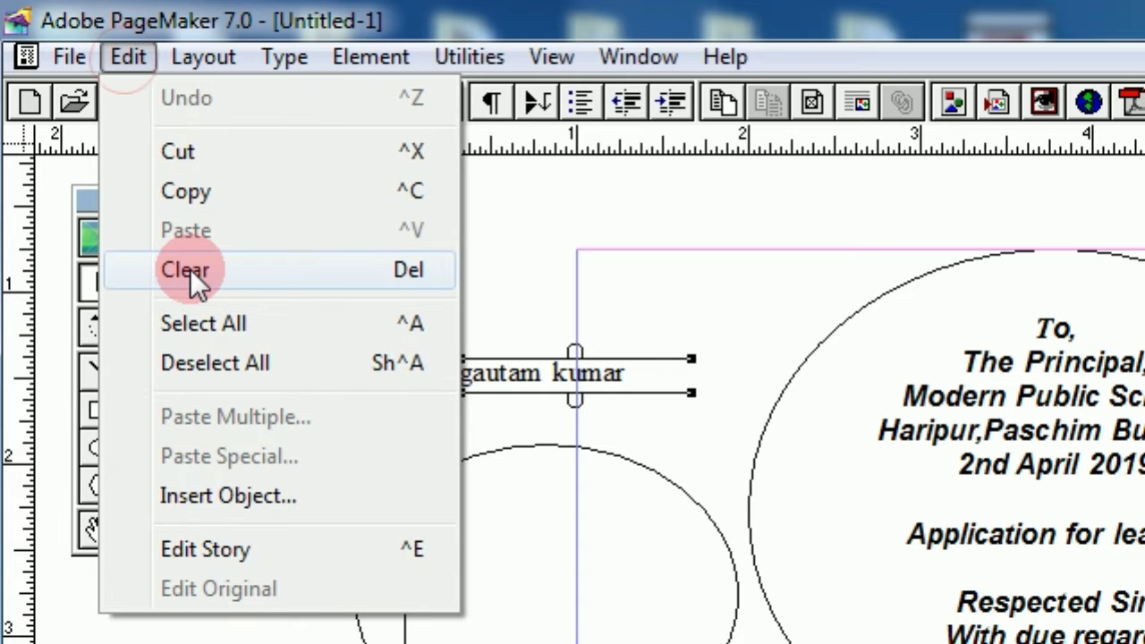
{"action": "left_click", "coordinate": [521, 375]}
{"action": "right_click", "coordinate": [503, 379]}
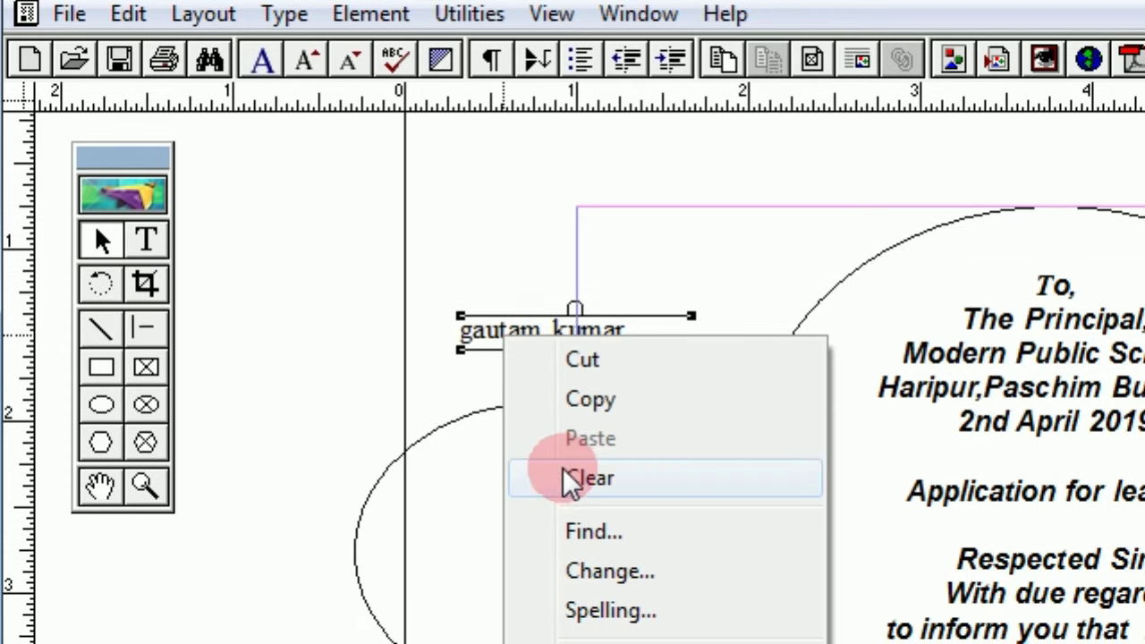
{"action": "left_click", "coordinate": [572, 517]}
Step: Select the small empty ellipse and delete it with Edit > Clear
{"action": "left_click", "coordinate": [506, 459]}
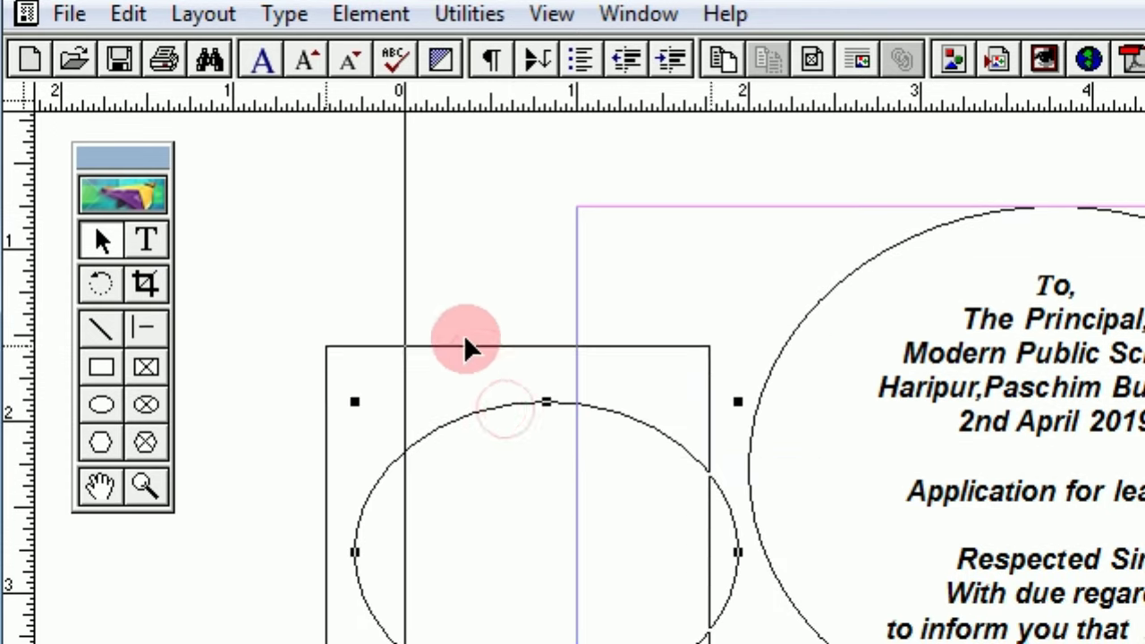
{"action": "left_click_drag", "start_coordinate": [465, 349], "coordinate": [421, 278]}
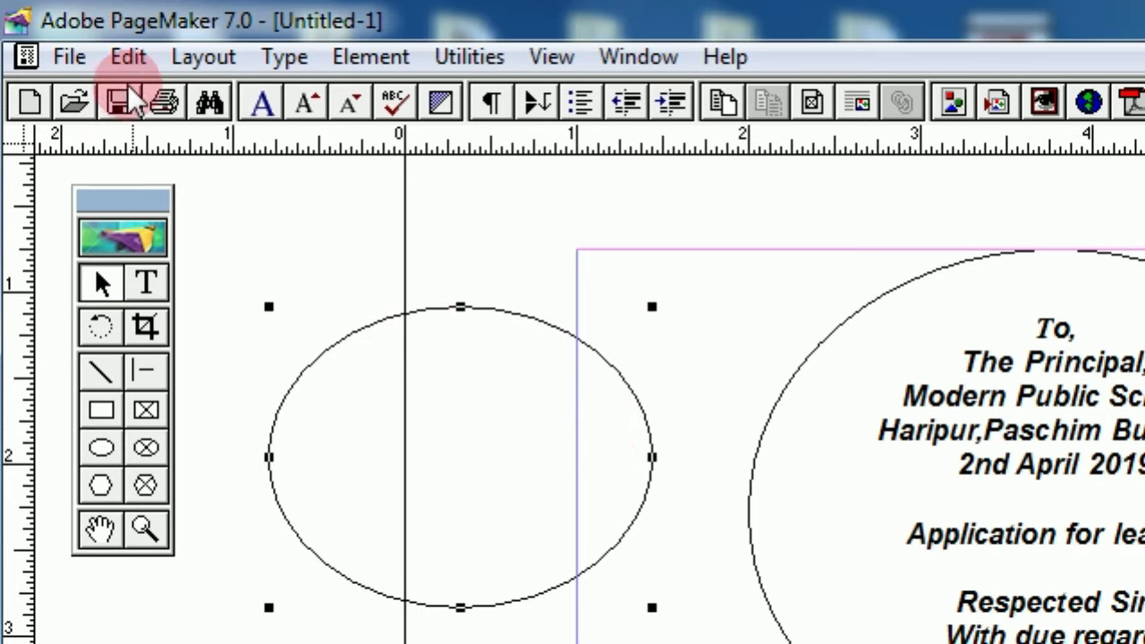
{"action": "left_click", "coordinate": [128, 13]}
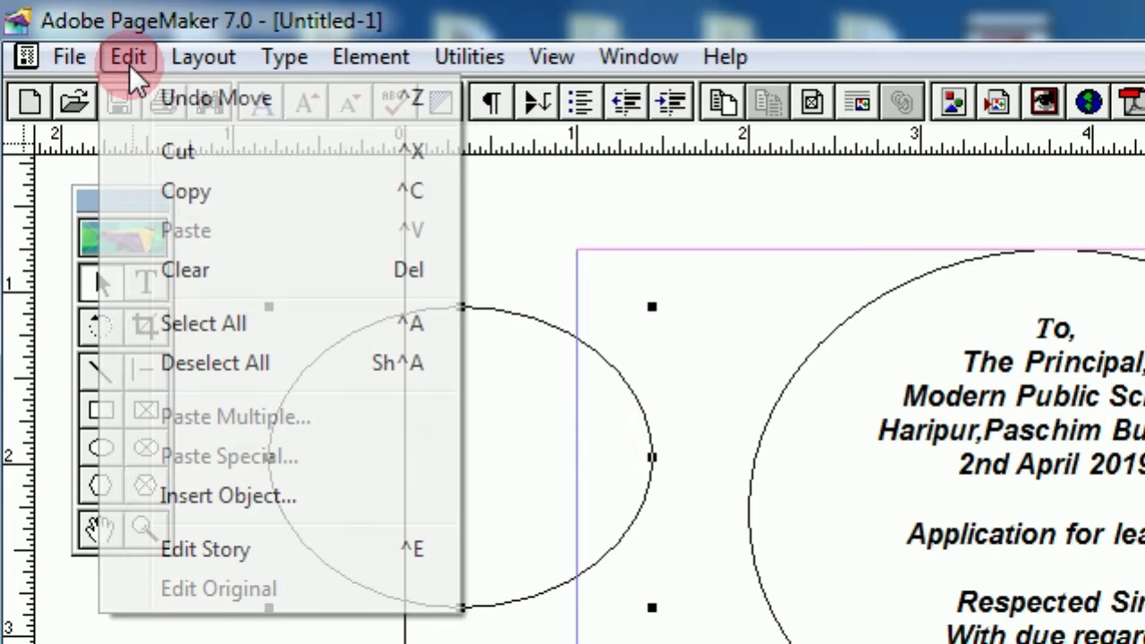
{"action": "left_click", "coordinate": [202, 272]}
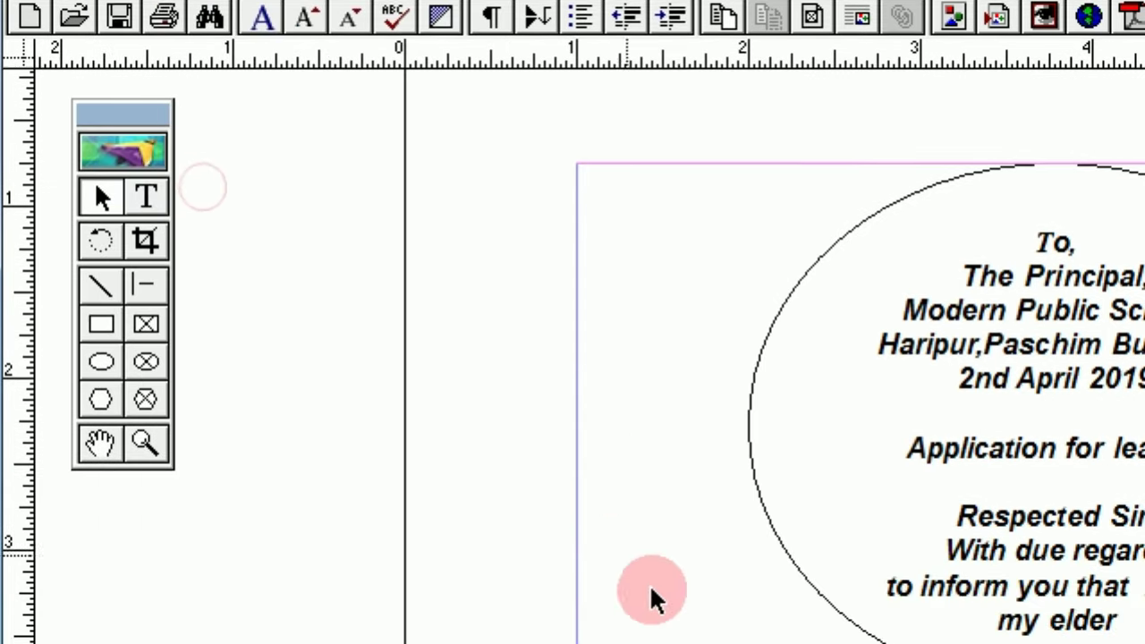
Step: Resize the empty rectangle from its corner and move it further left
{"action": "left_click_drag", "start_coordinate": [710, 470], "coordinate": [327, 0]}
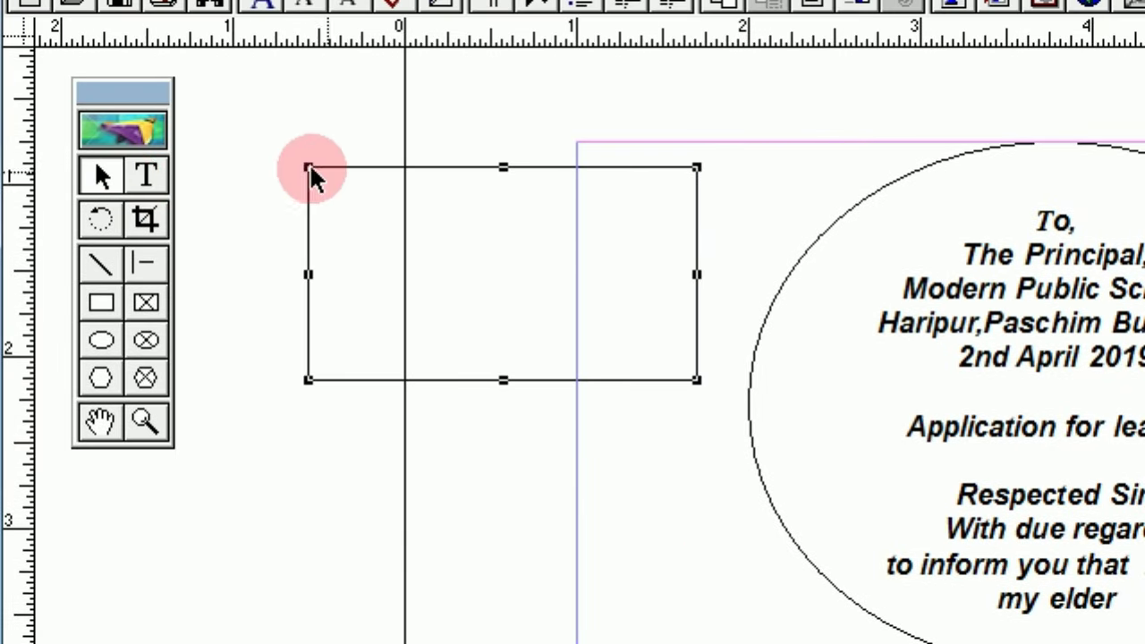
{"action": "left_click_drag", "start_coordinate": [308, 167], "coordinate": [454, 204]}
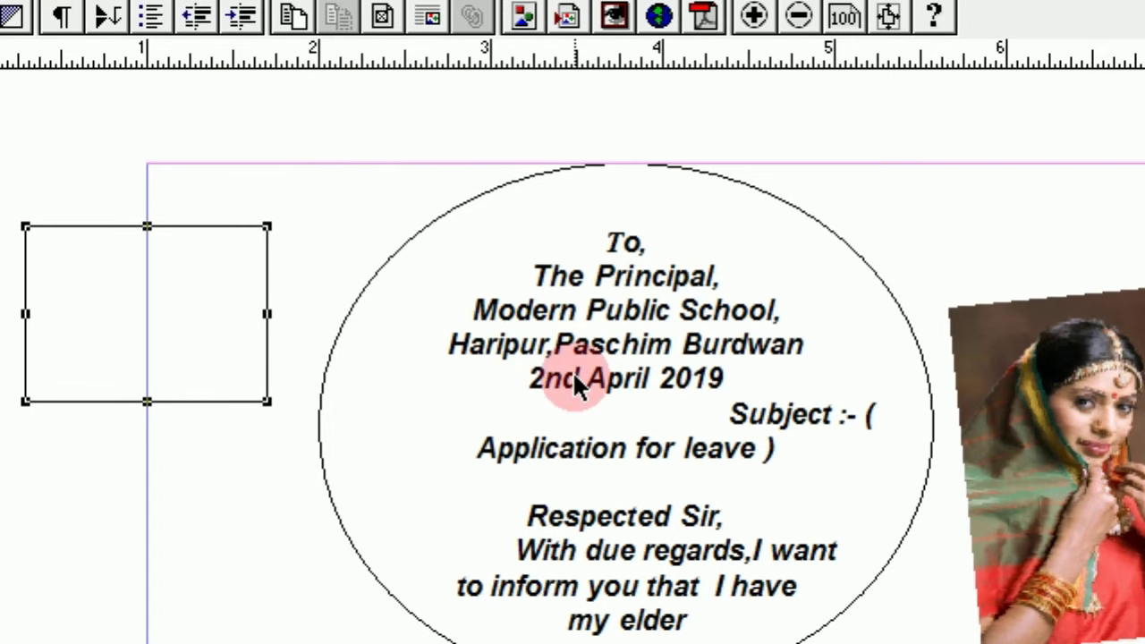
{"action": "left_click_drag", "start_coordinate": [92, 229], "coordinate": [0, 229]}
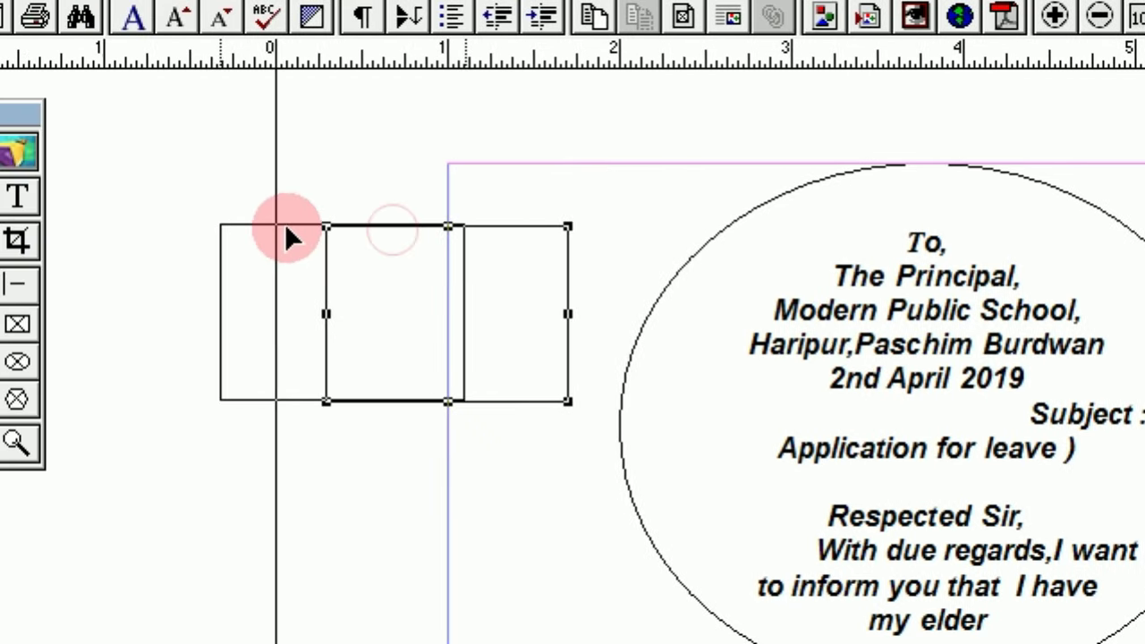
{"action": "left_click_drag", "start_coordinate": [288, 237], "coordinate": [286, 238]}
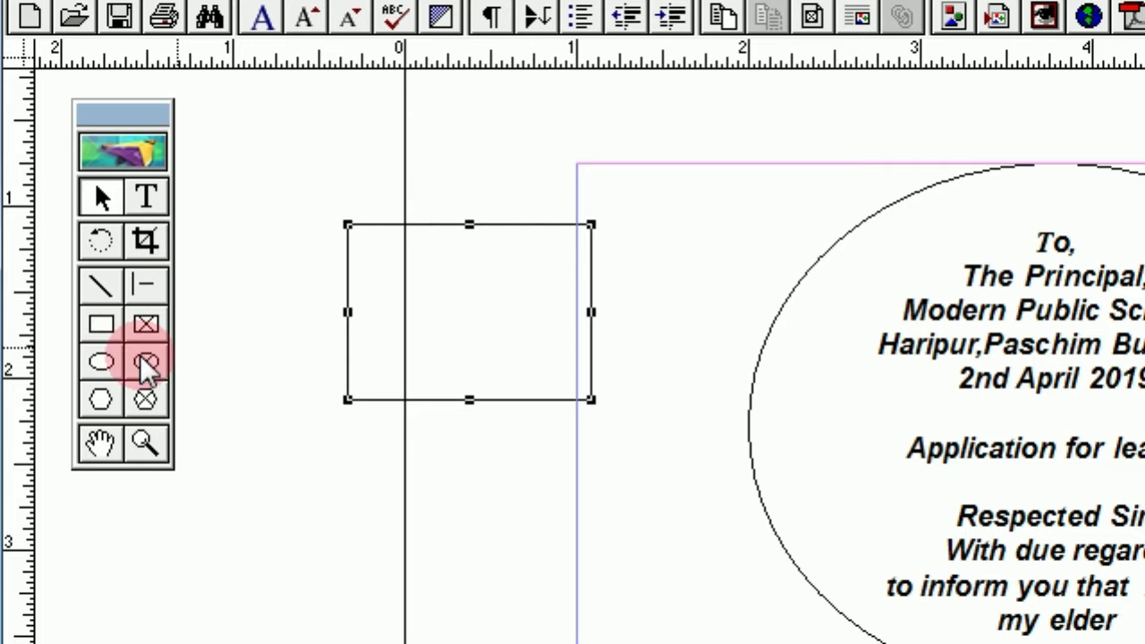
Step: Draw a new ellipse below the rectangle with the Ellipse tool
{"action": "left_click", "coordinate": [101, 363]}
{"action": "left_click_drag", "start_coordinate": [352, 427], "coordinate": [627, 597]}
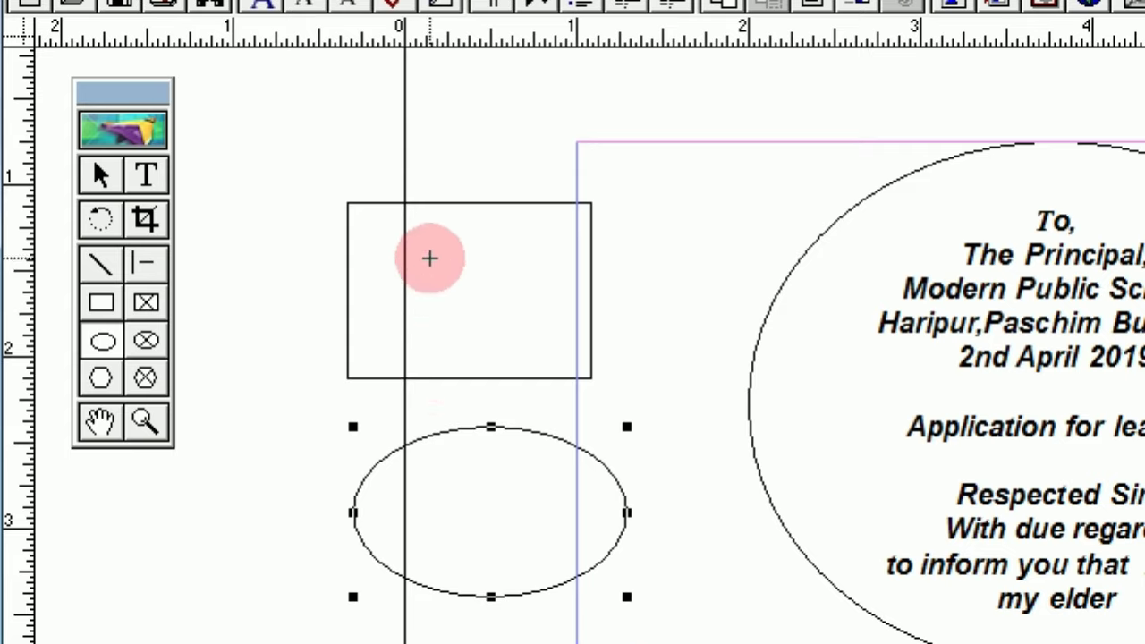
{"action": "left_click", "coordinate": [101, 177]}
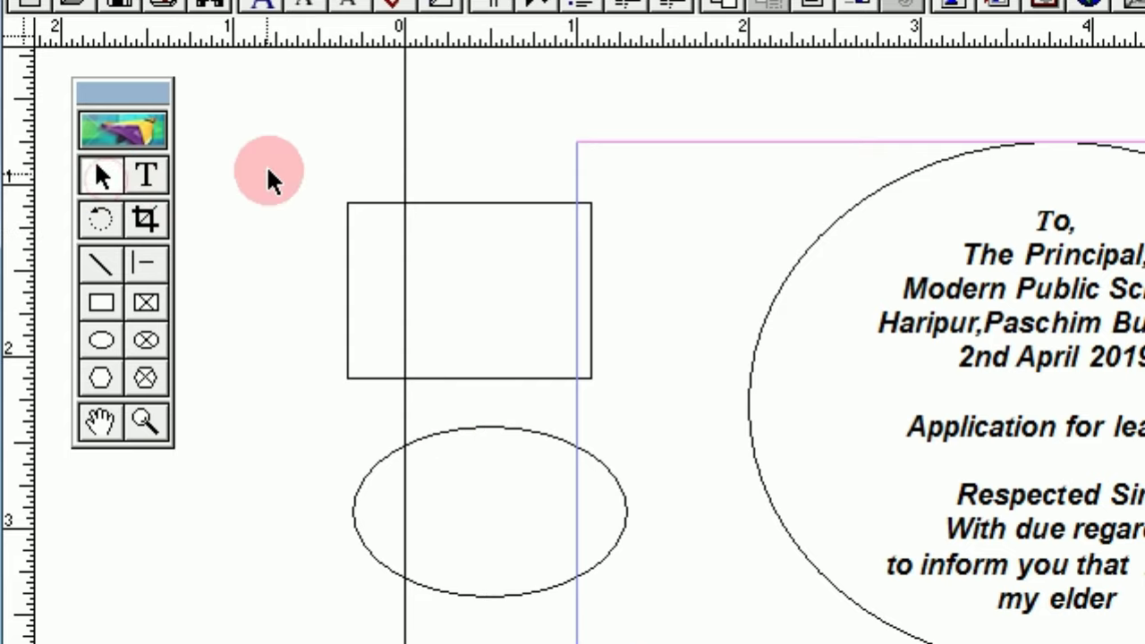
Step: Select the rectangle and ellipse together and move them beside the letter
{"action": "left_click_drag", "start_coordinate": [269, 165], "coordinate": [656, 619]}
{"action": "left_click_drag", "start_coordinate": [658, 517], "coordinate": [705, 554]}
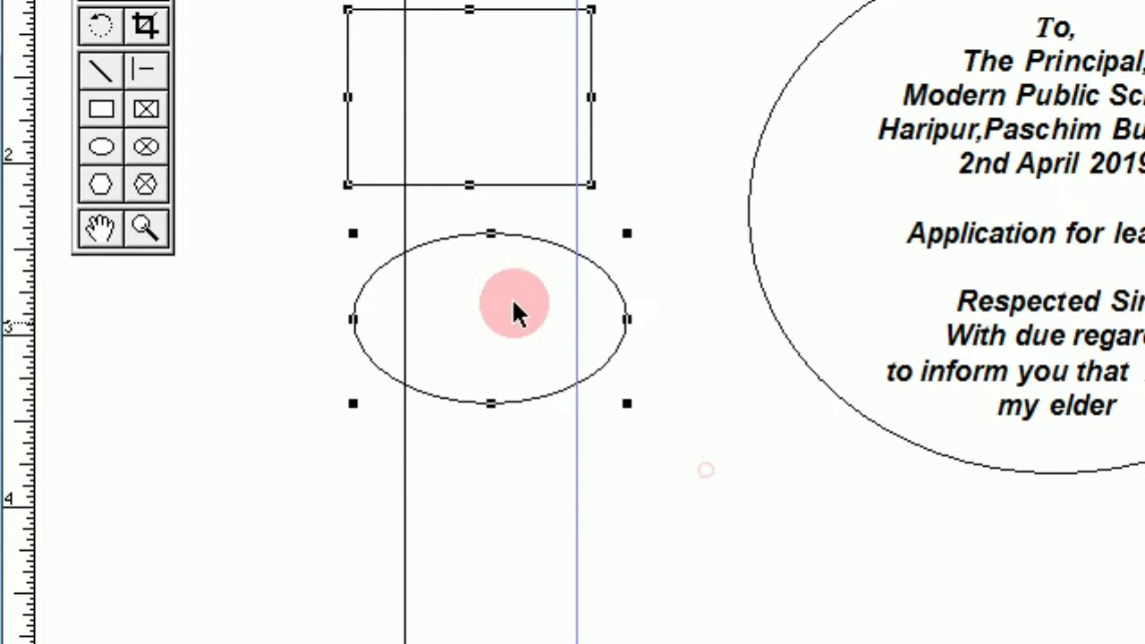
{"action": "left_click_drag", "start_coordinate": [389, 94], "coordinate": [488, 118]}
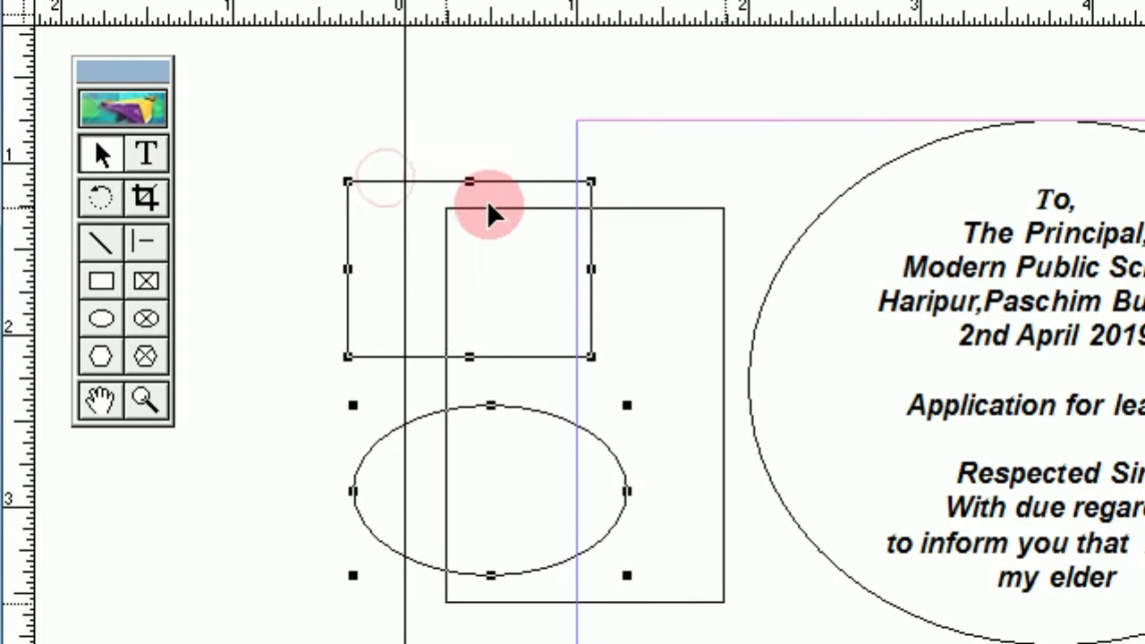
{"action": "left_click_drag", "start_coordinate": [488, 206], "coordinate": [493, 163]}
{"action": "left_click_drag", "start_coordinate": [493, 162], "coordinate": [356, 205]}
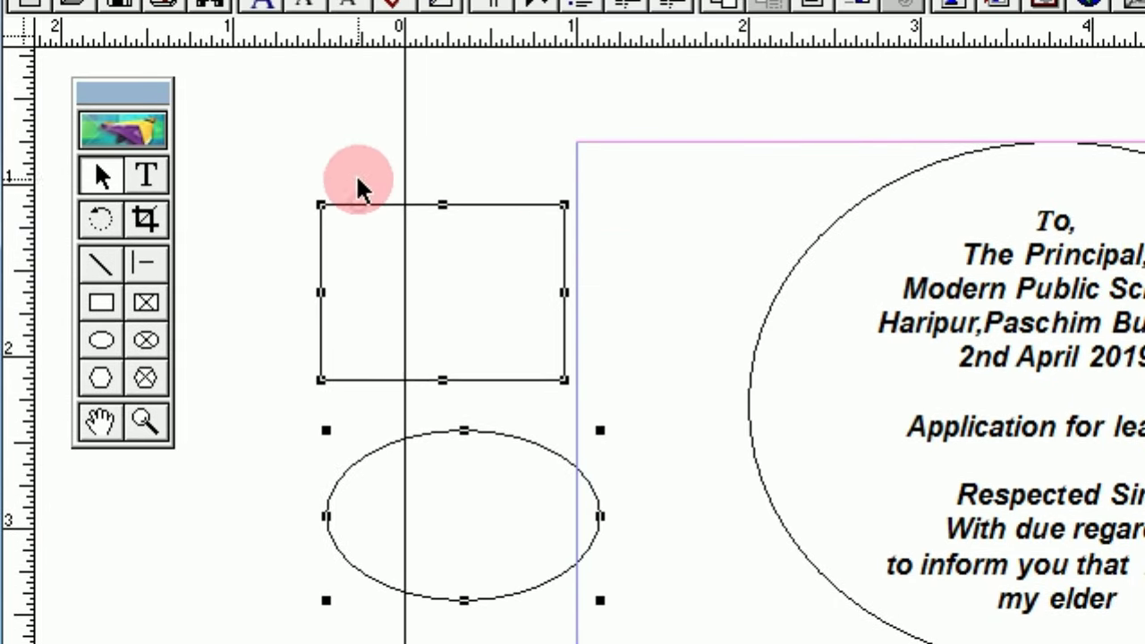
{"action": "left_click", "coordinate": [367, 61]}
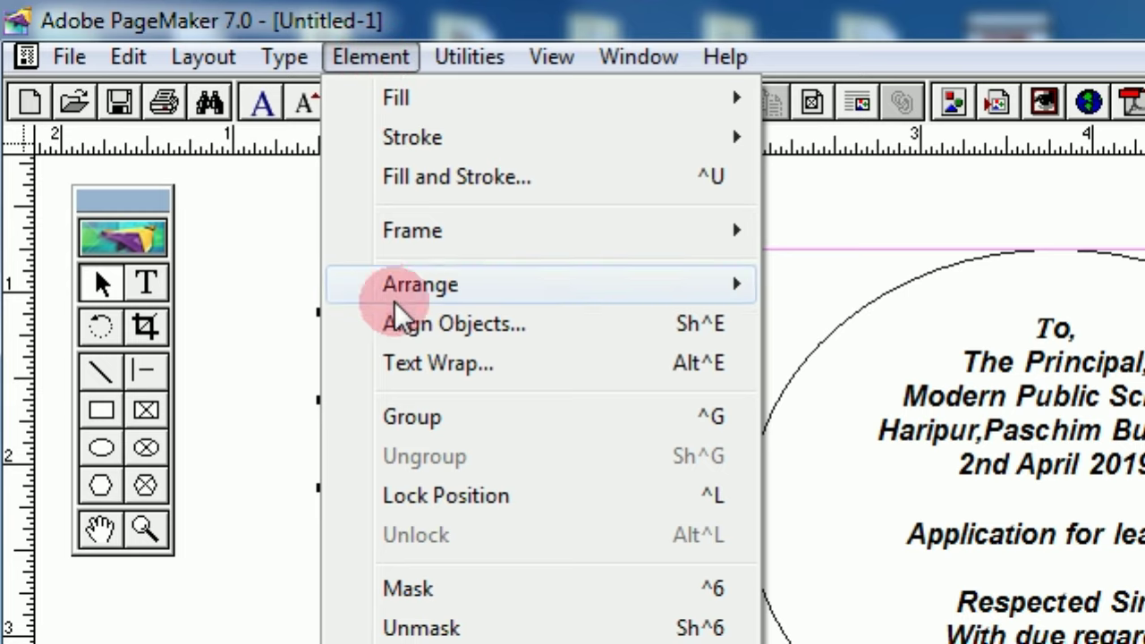
Step: Group the rectangle and ellipse, shift the group, then delete it with Edit > Clear
{"action": "left_click", "coordinate": [407, 423]}
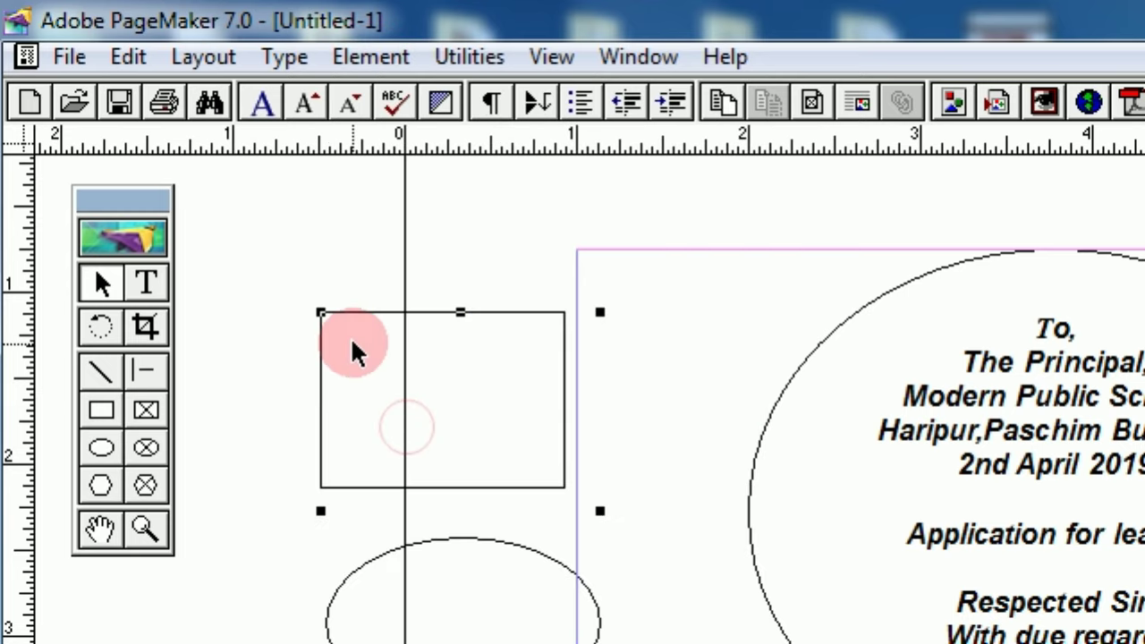
{"action": "left_click_drag", "start_coordinate": [353, 321], "coordinate": [288, 267]}
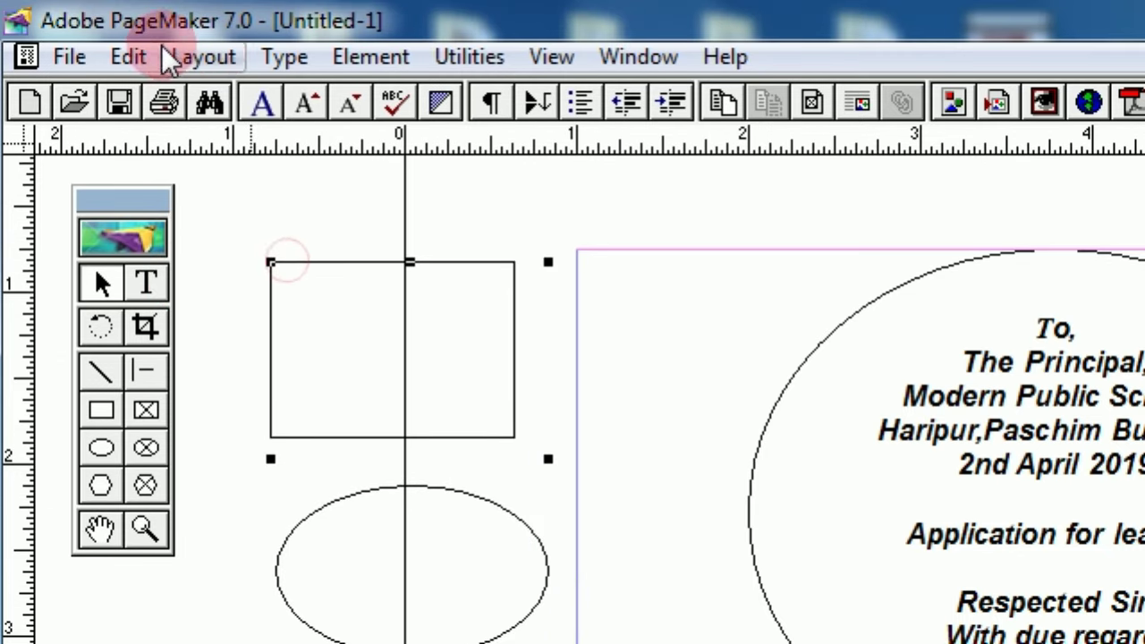
{"action": "left_click", "coordinate": [132, 36]}
{"action": "left_click", "coordinate": [249, 268]}
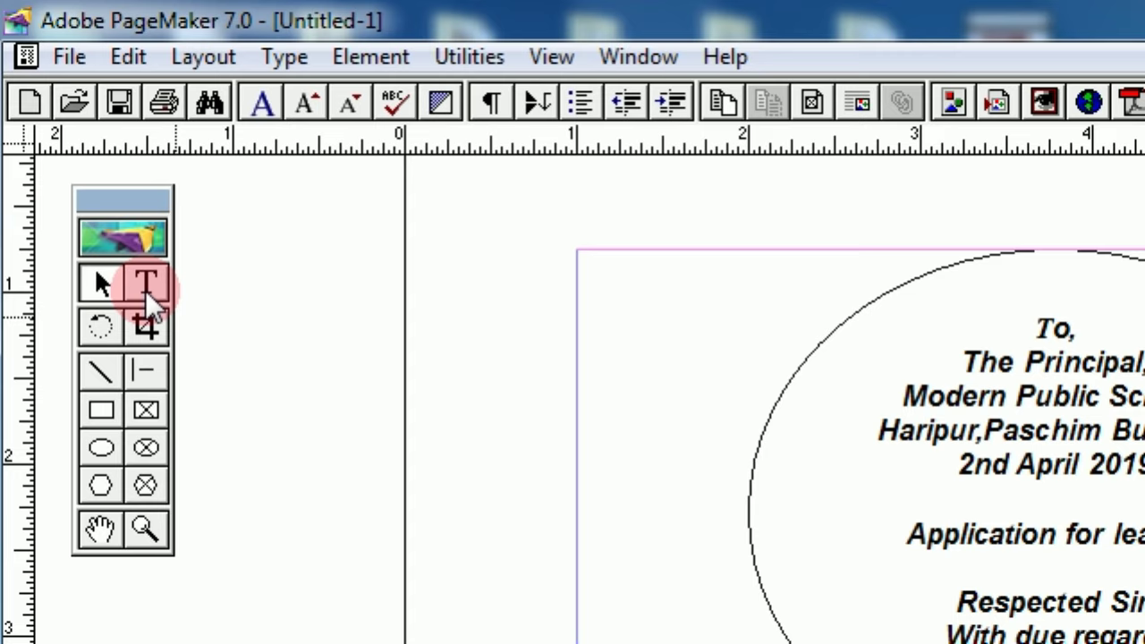
Step: Draw a text frame below the letter ellipse with the Text tool
{"action": "left_click", "coordinate": [214, 295]}
{"action": "left_click", "coordinate": [143, 288]}
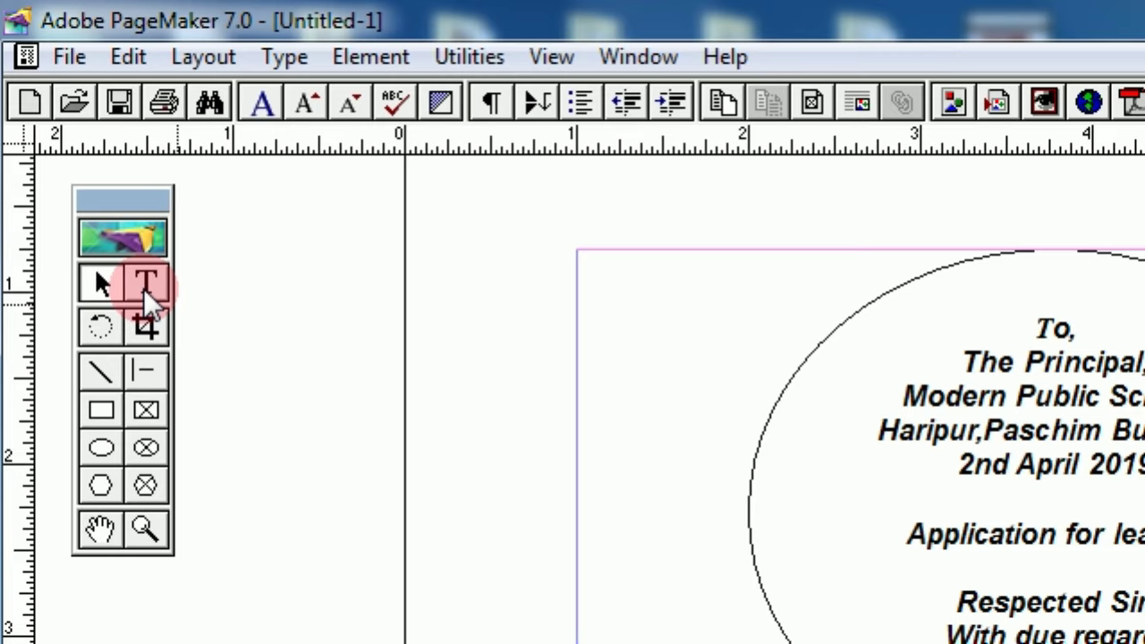
{"action": "left_click", "coordinate": [93, 250]}
{"action": "left_click", "coordinate": [145, 288]}
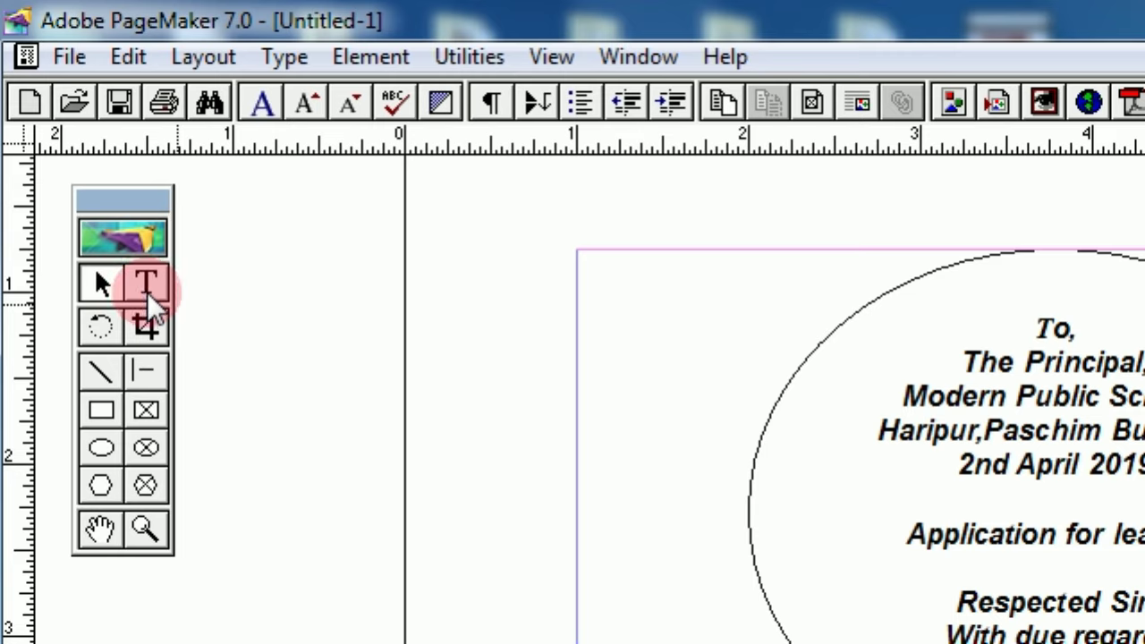
{"action": "left_click", "coordinate": [147, 291]}
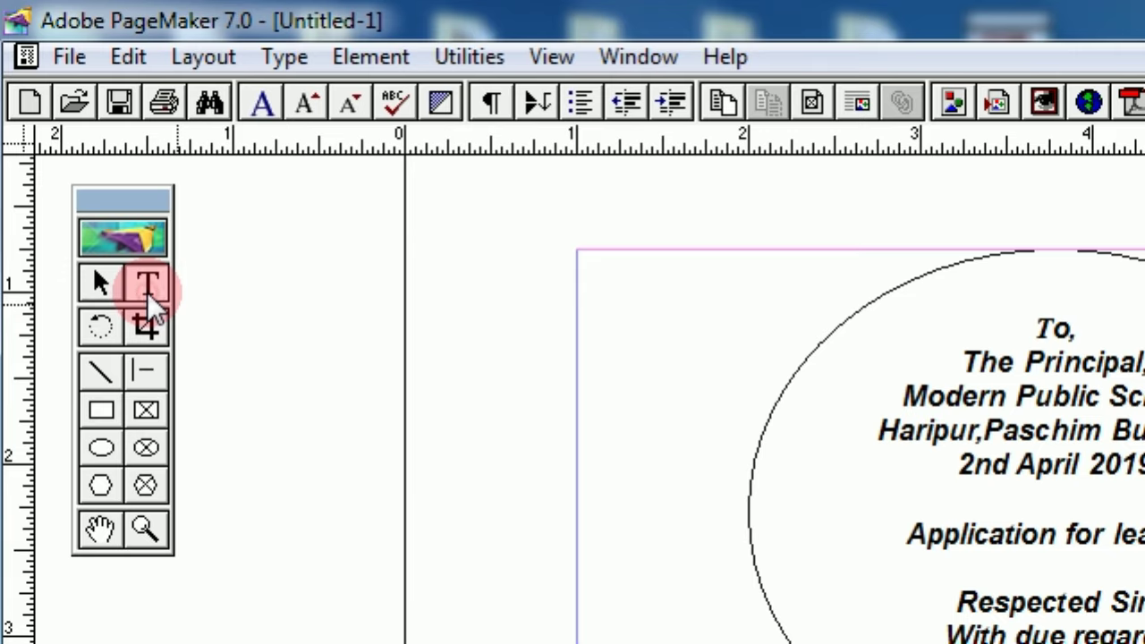
{"action": "left_click_drag", "start_coordinate": [645, 461], "coordinate": [1144, 639]}
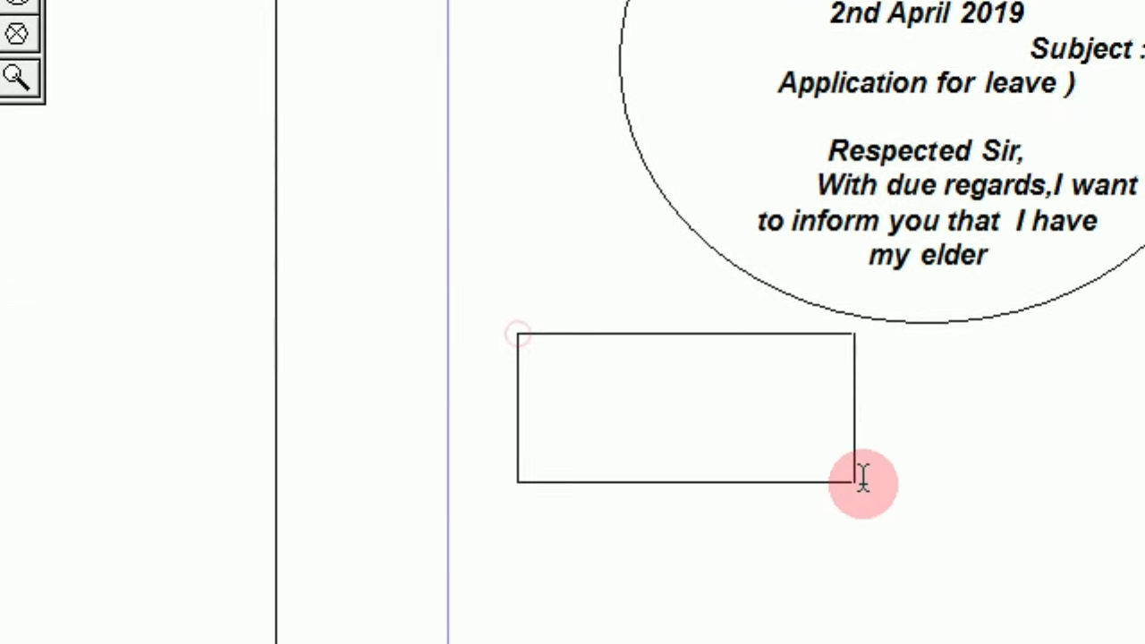
{"action": "left_click_drag", "start_coordinate": [856, 465], "coordinate": [856, 465]}
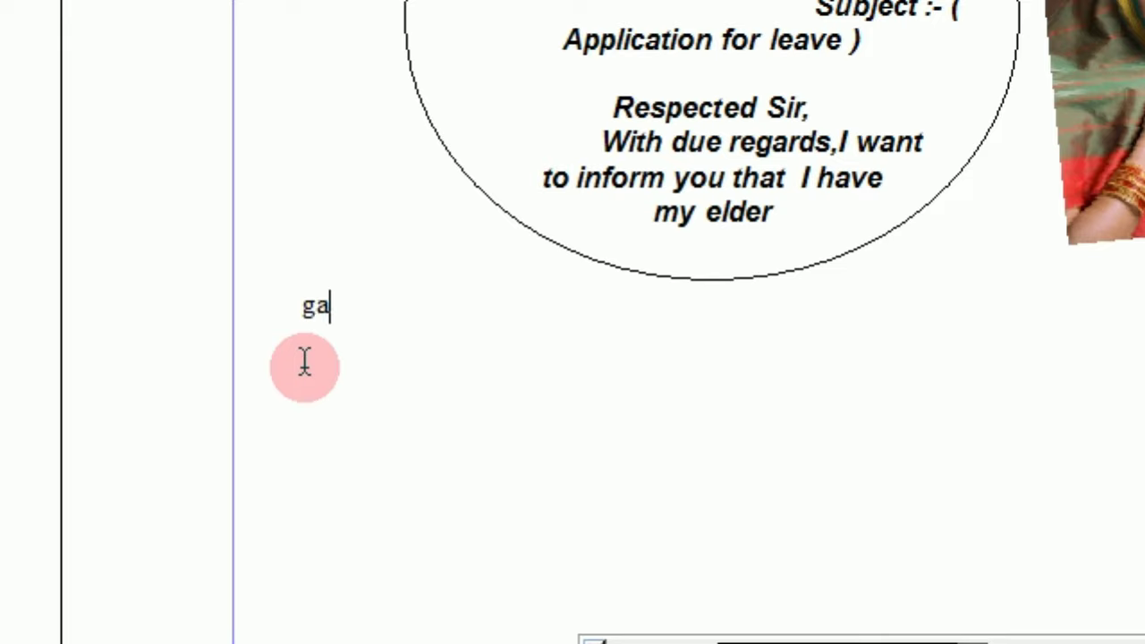
{"action": "type", "text": "gautam "}
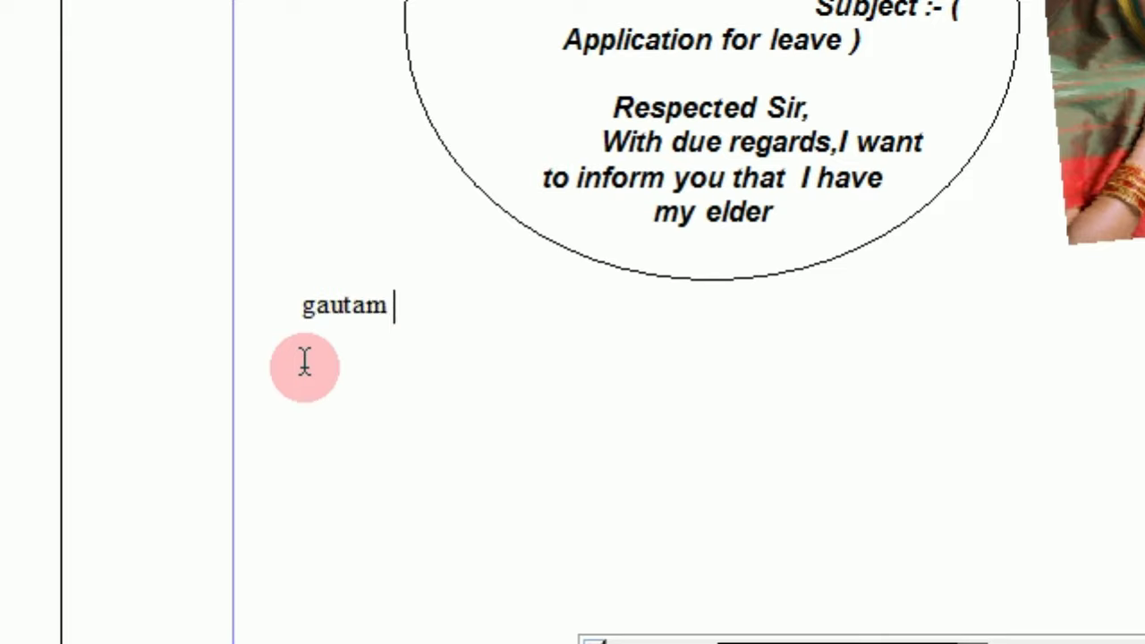
{"action": "type", "text": "kumar"}
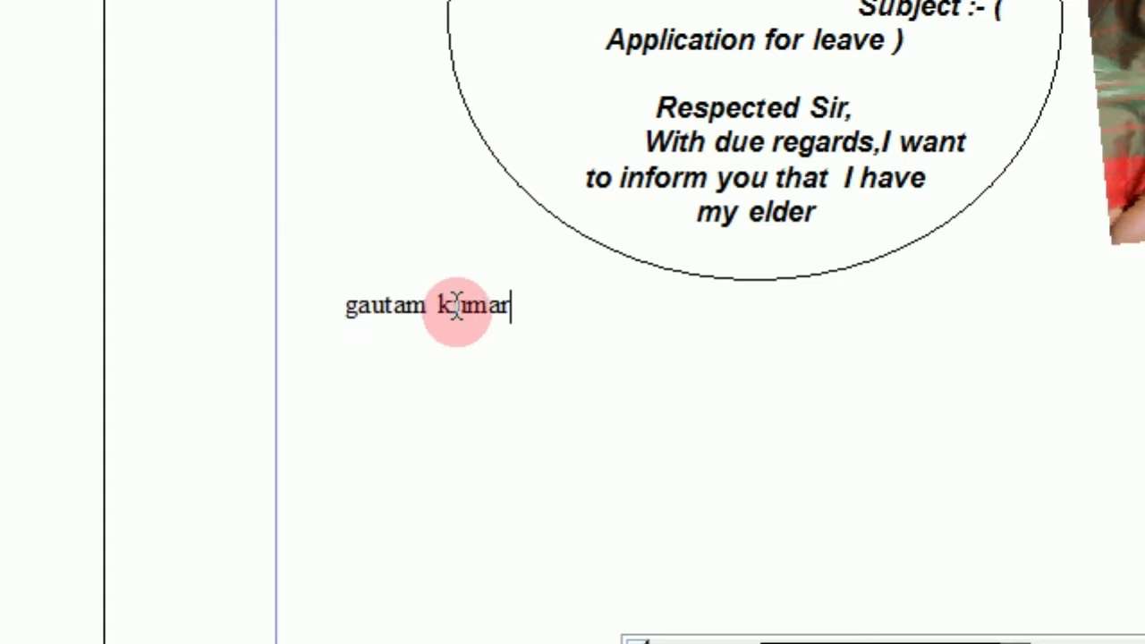
{"action": "left_click_drag", "start_coordinate": [514, 306], "coordinate": [334, 306]}
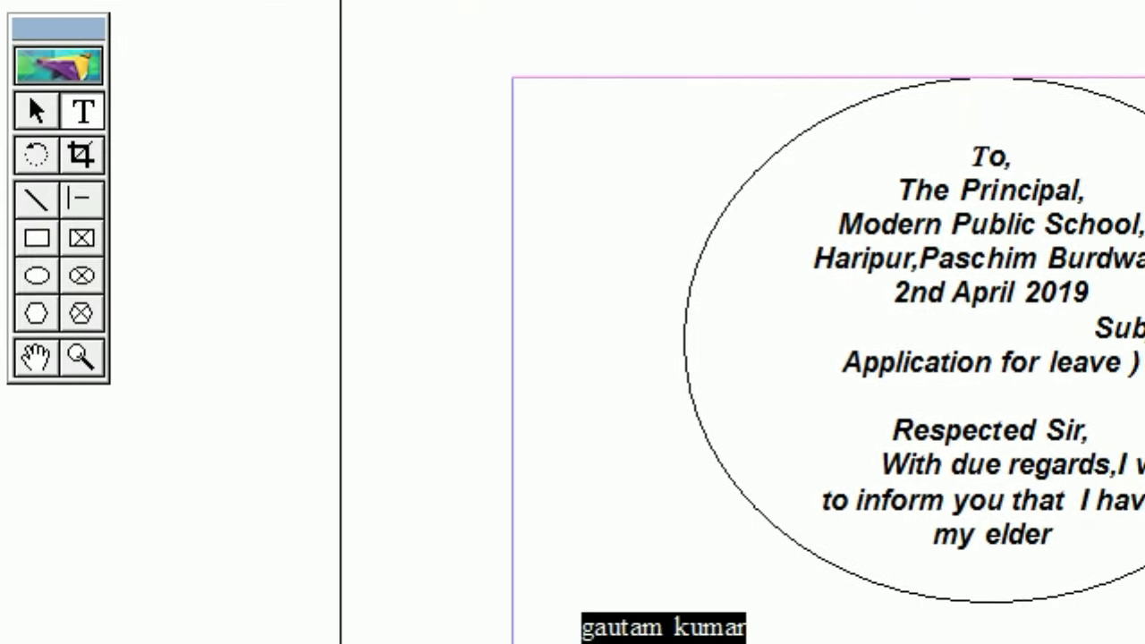
{"action": "left_click_drag", "start_coordinate": [614, 358], "coordinate": [540, 314]}
{"action": "left_click", "coordinate": [734, 326]}
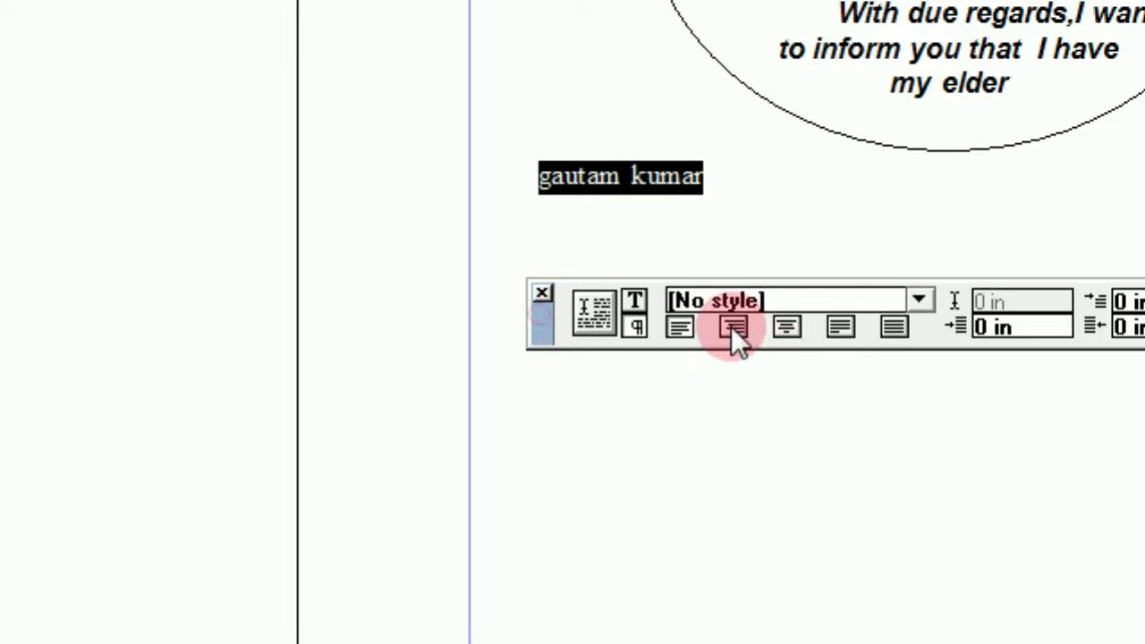
{"action": "left_click", "coordinate": [633, 304]}
{"action": "left_click", "coordinate": [635, 300]}
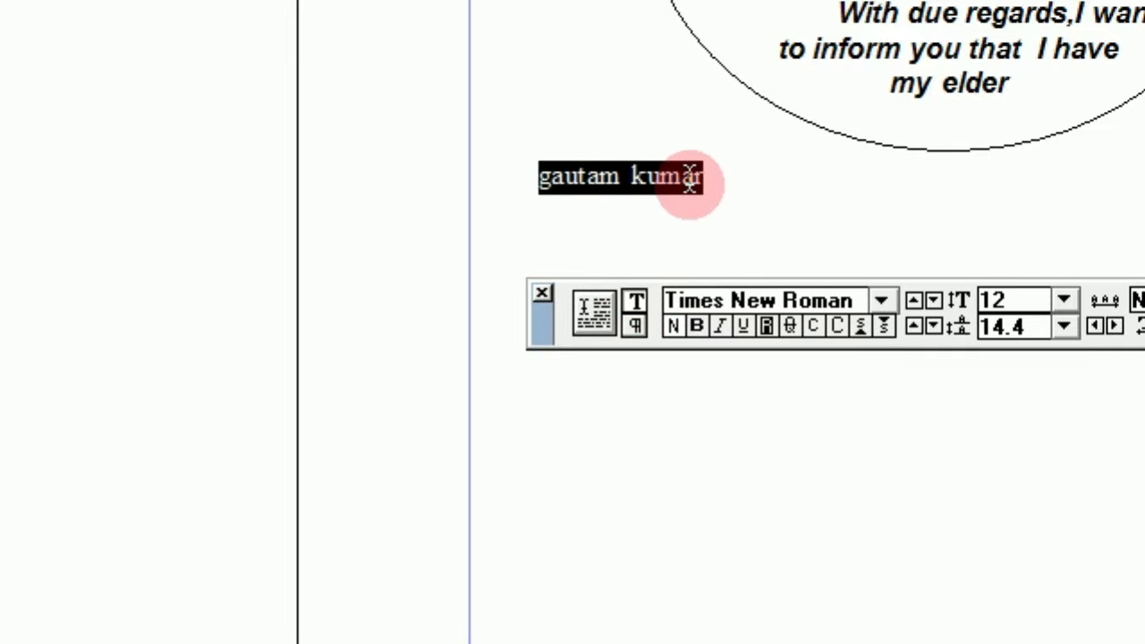
{"action": "left_click", "coordinate": [727, 174]}
{"action": "double_click", "coordinate": [727, 174]}
{"action": "left_click", "coordinate": [575, 179], "text": "shift"}
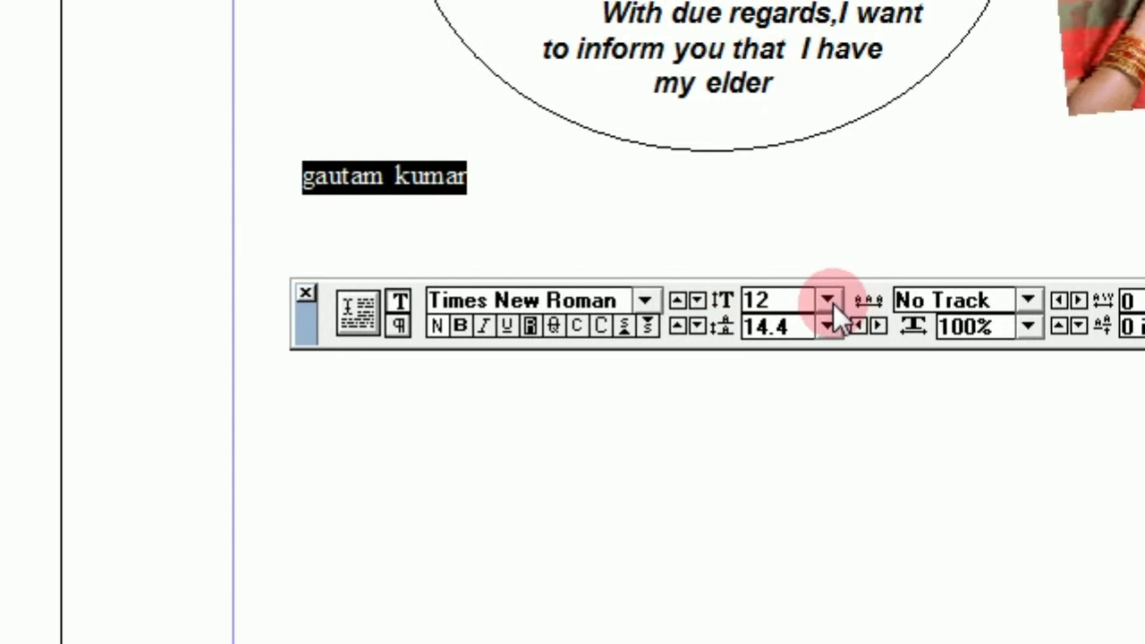
Step: Format the name as 30 pt Times New Roman, bold, underlined, all caps
{"action": "left_click", "coordinate": [913, 300]}
{"action": "left_click", "coordinate": [865, 426]}
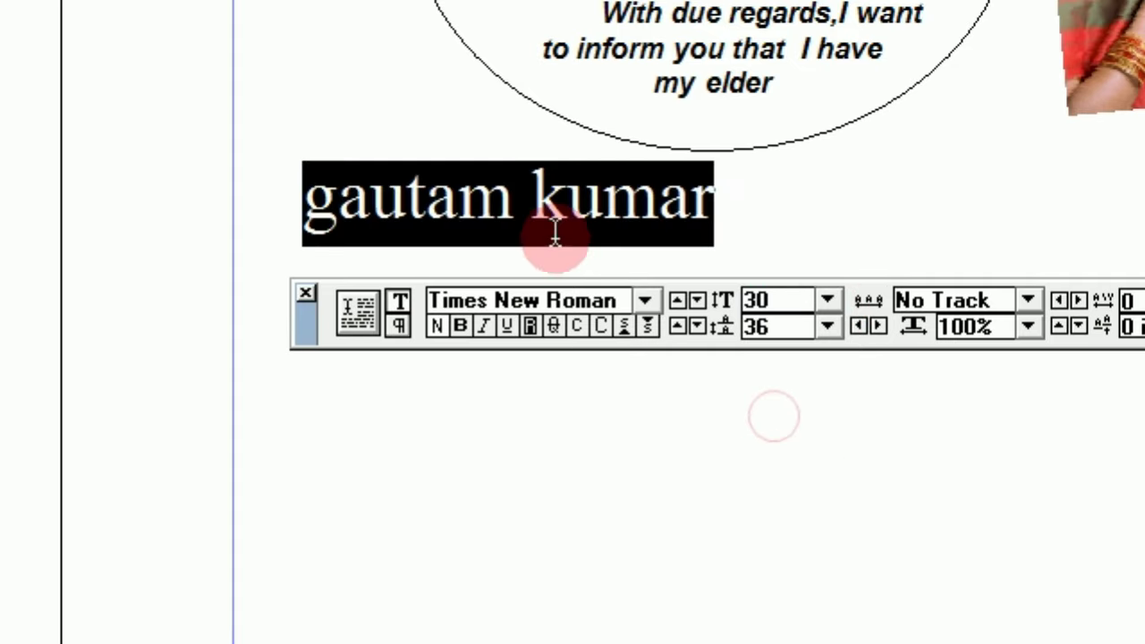
{"action": "left_click", "coordinate": [648, 298]}
{"action": "left_click", "coordinate": [586, 377]}
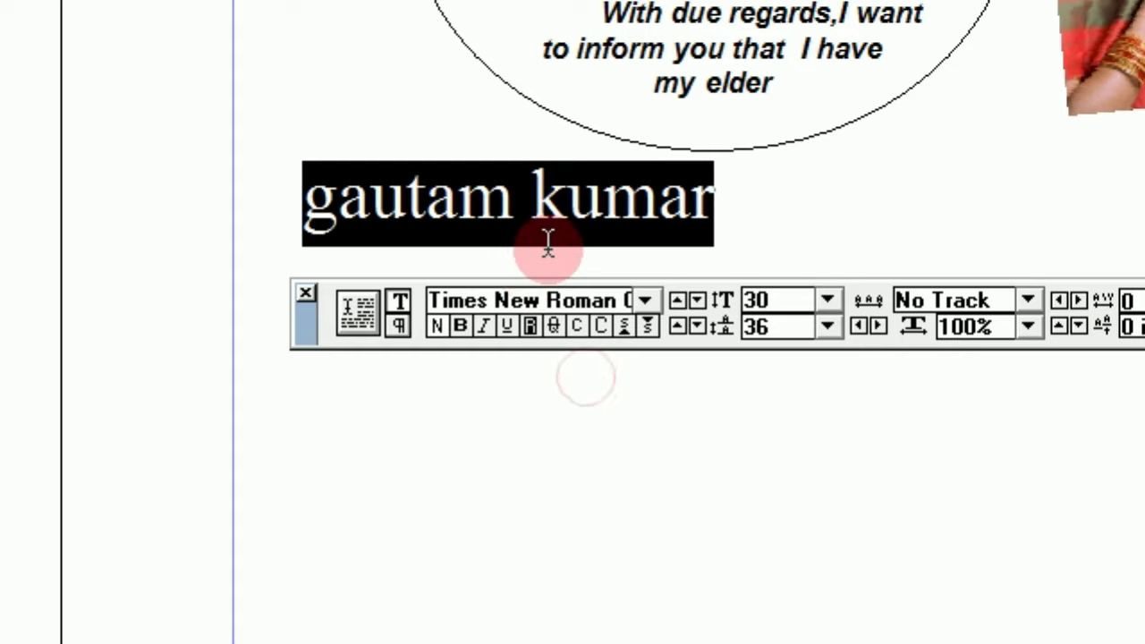
{"action": "left_click", "coordinate": [453, 327]}
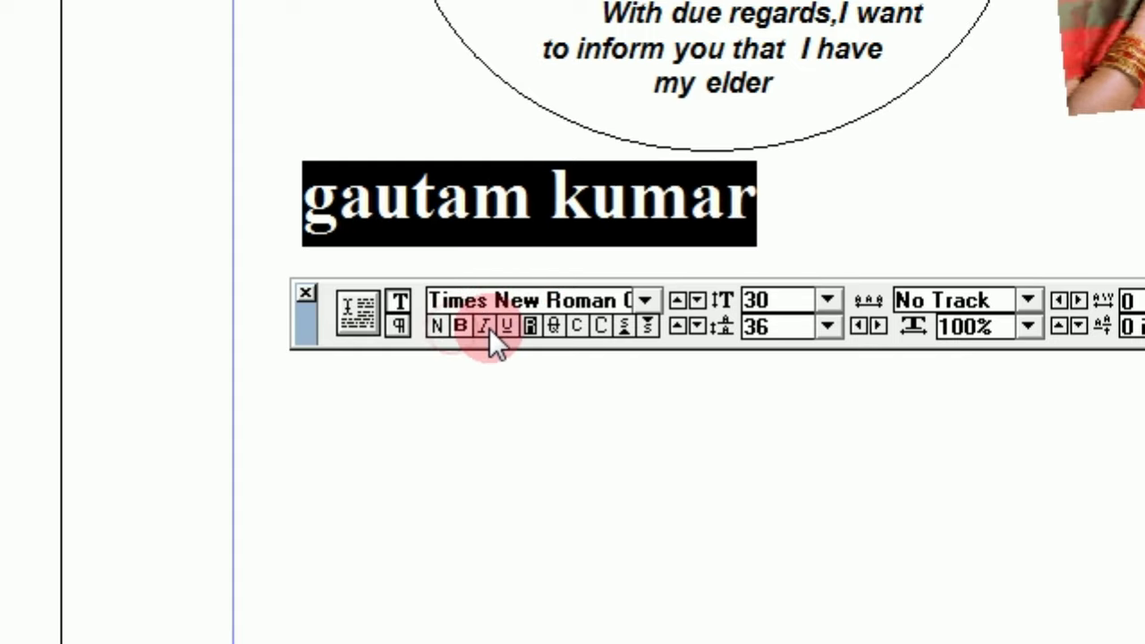
{"action": "left_click", "coordinate": [484, 326]}
{"action": "left_click", "coordinate": [509, 328]}
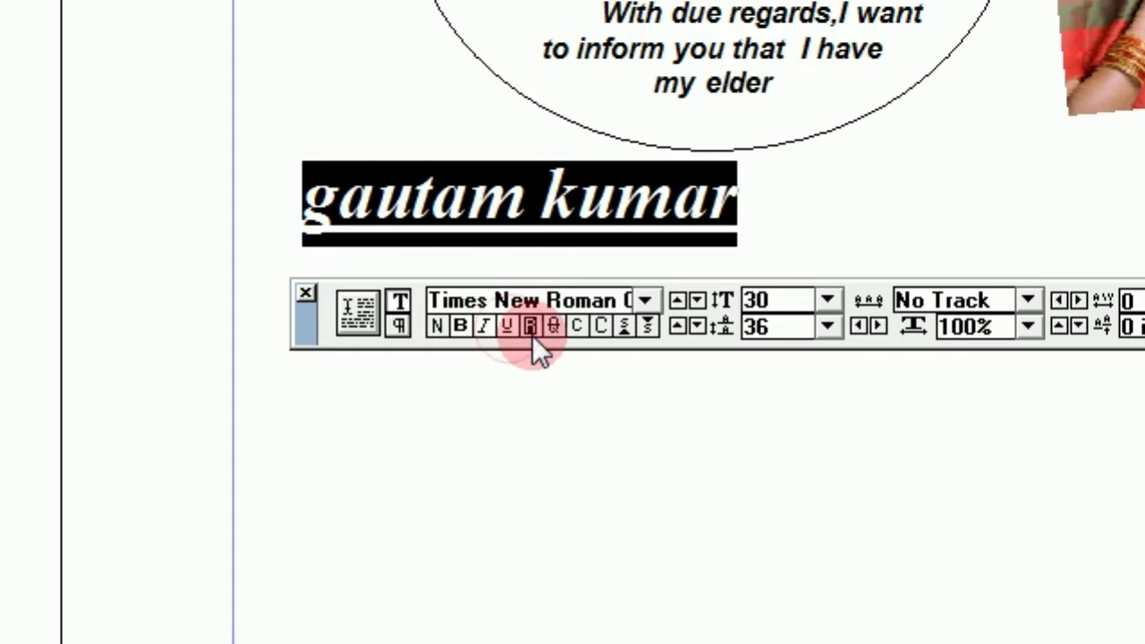
{"action": "left_click", "coordinate": [604, 328]}
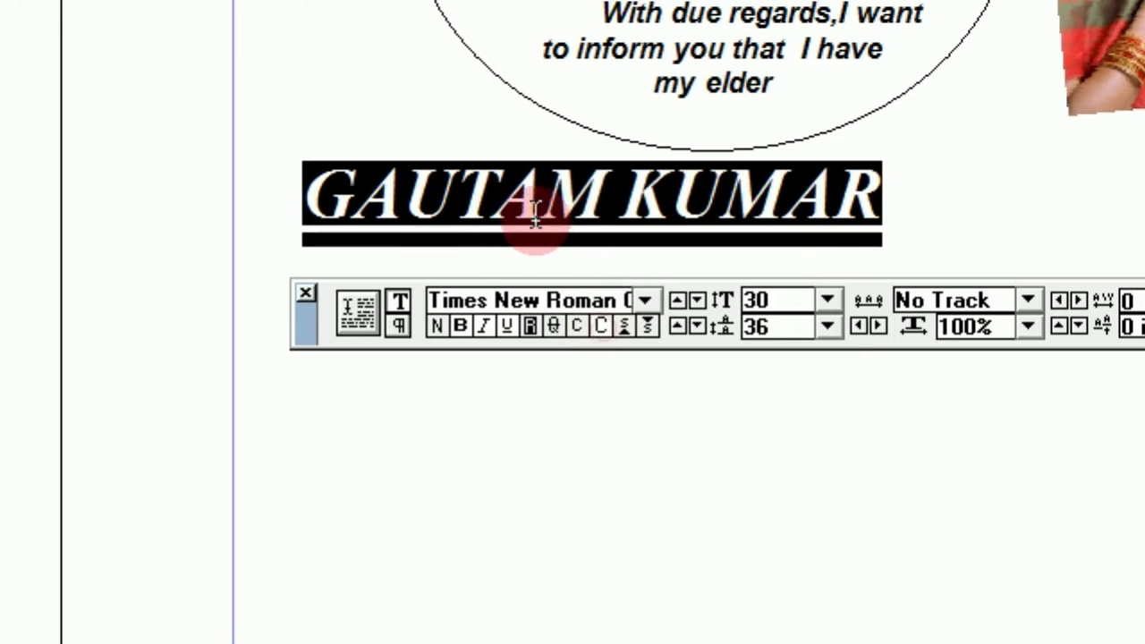
{"action": "left_click", "coordinate": [490, 325]}
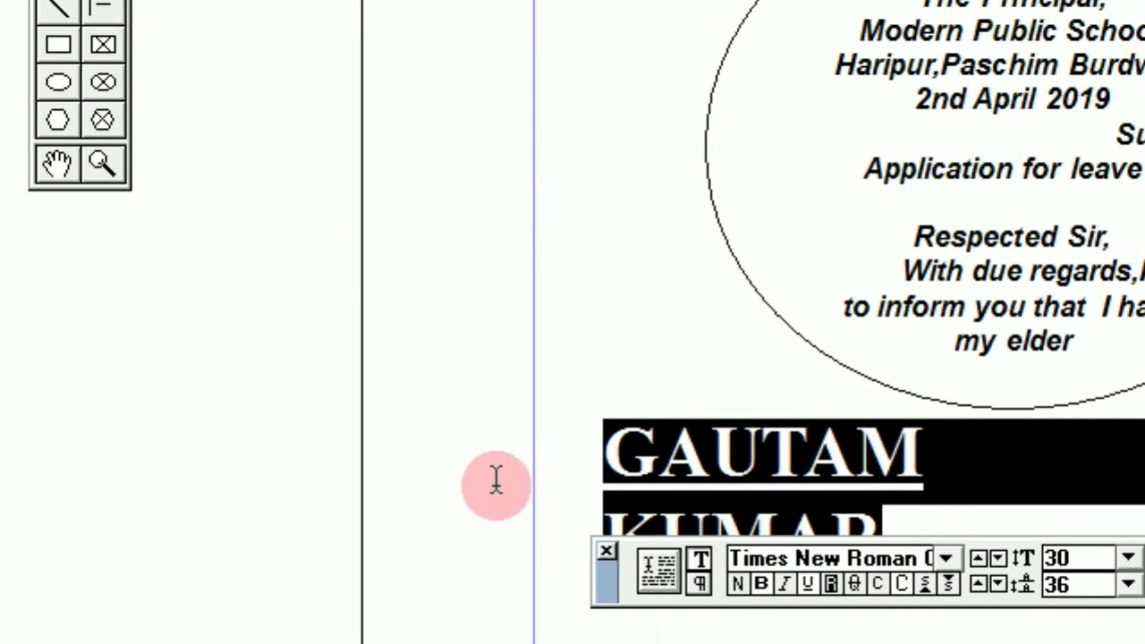
{"action": "left_click_drag", "start_coordinate": [595, 581], "coordinate": [600, 643]}
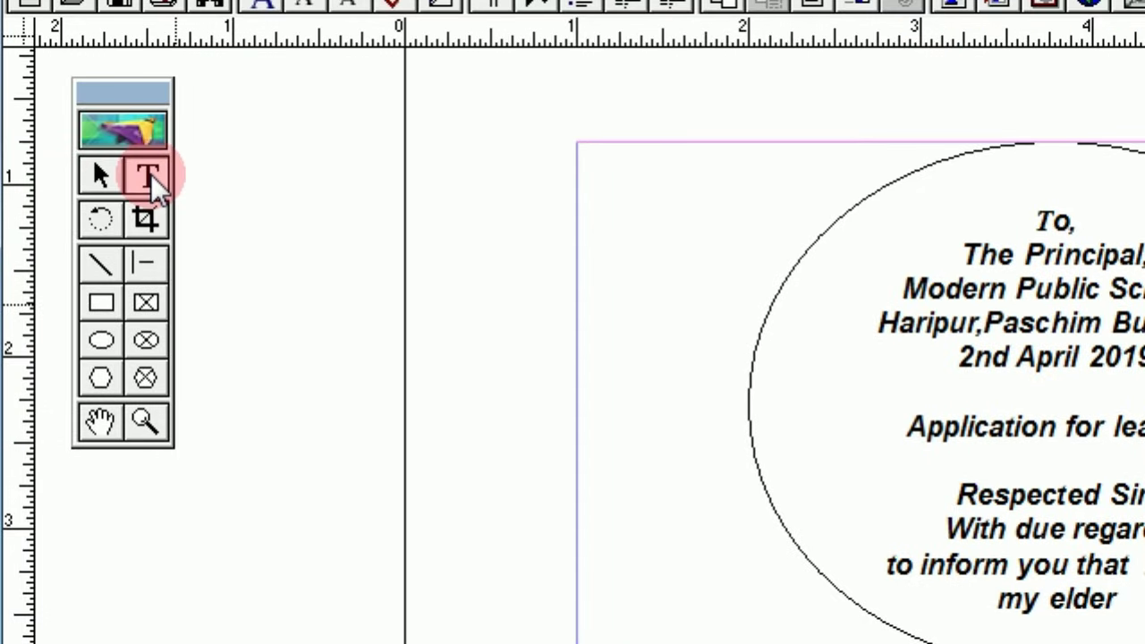
{"action": "left_click", "coordinate": [866, 454]}
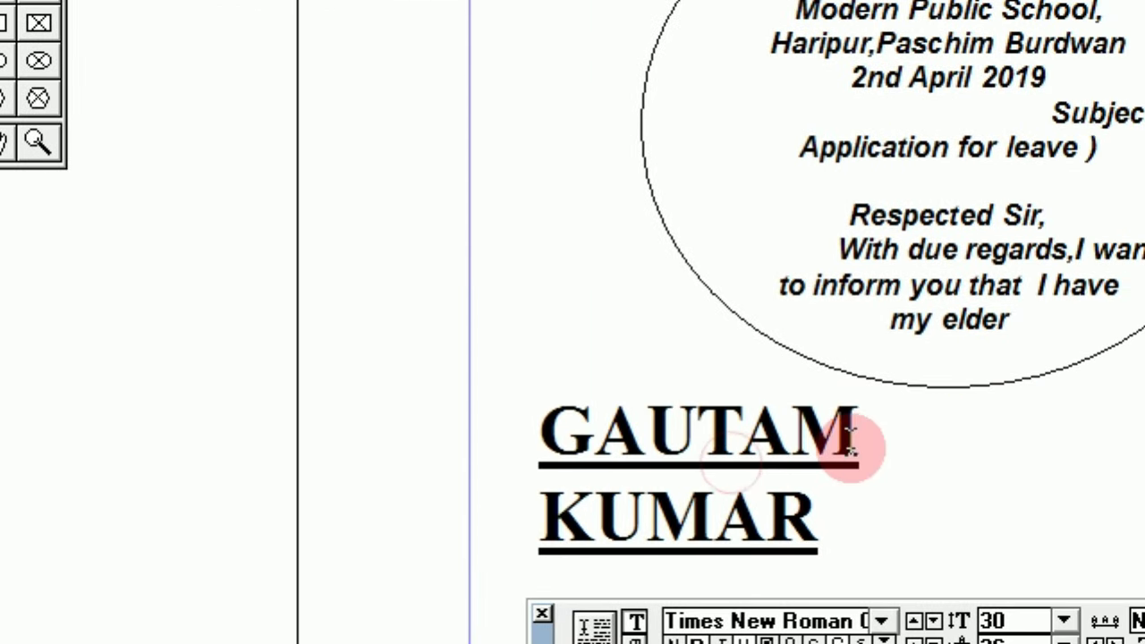
{"action": "left_click_drag", "start_coordinate": [805, 474], "coordinate": [510, 371]}
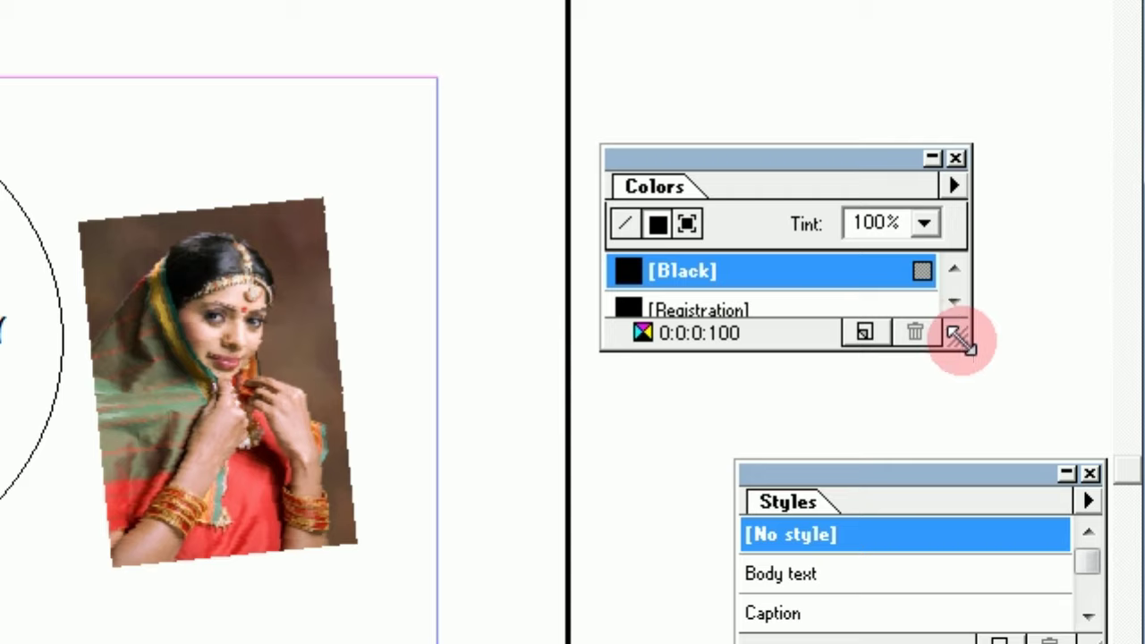
Step: Colour the name Magenta from the Colors palette
{"action": "left_click_drag", "start_coordinate": [959, 338], "coordinate": [962, 527]}
{"action": "left_click", "coordinate": [631, 410]}
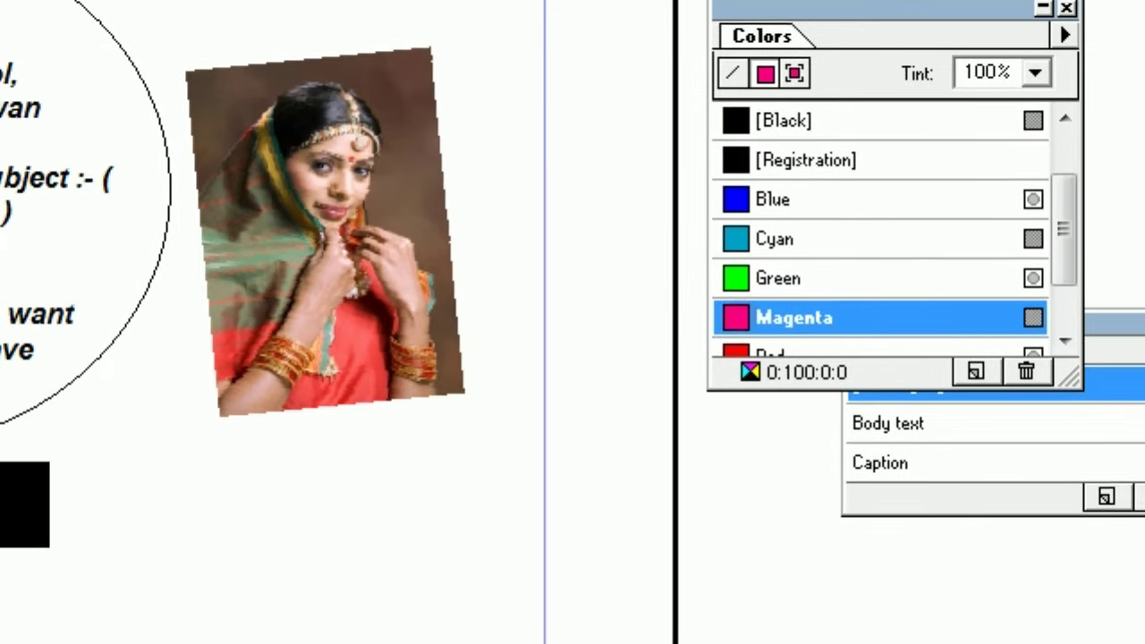
{"action": "left_click", "coordinate": [0, 613]}
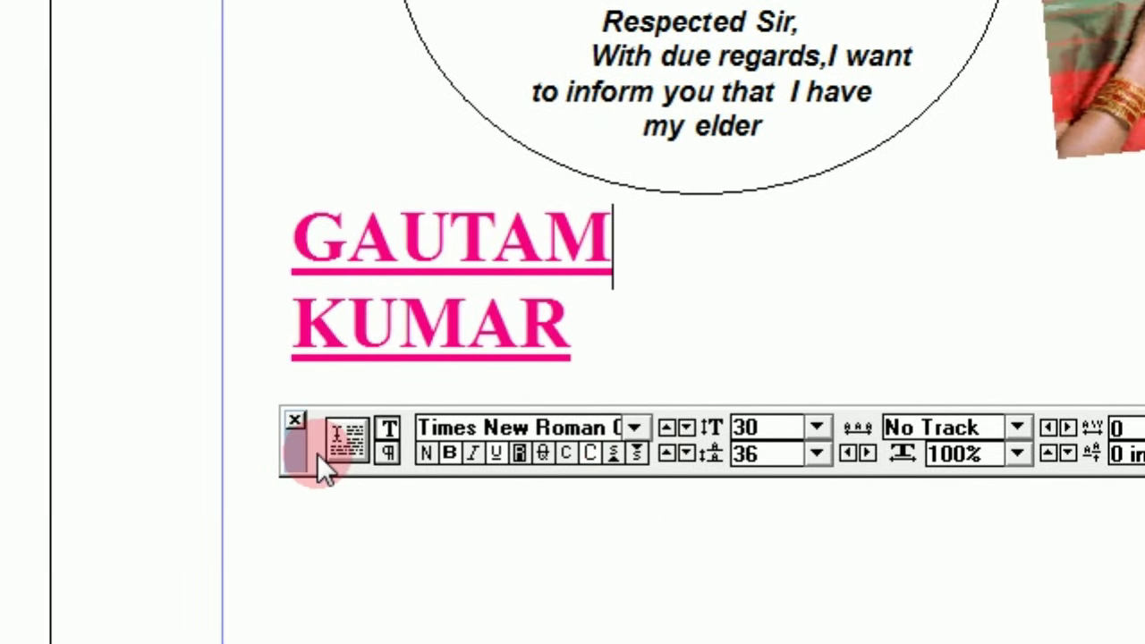
Step: Close the Control palette and bring it back from the Window menu
{"action": "left_click", "coordinate": [317, 453]}
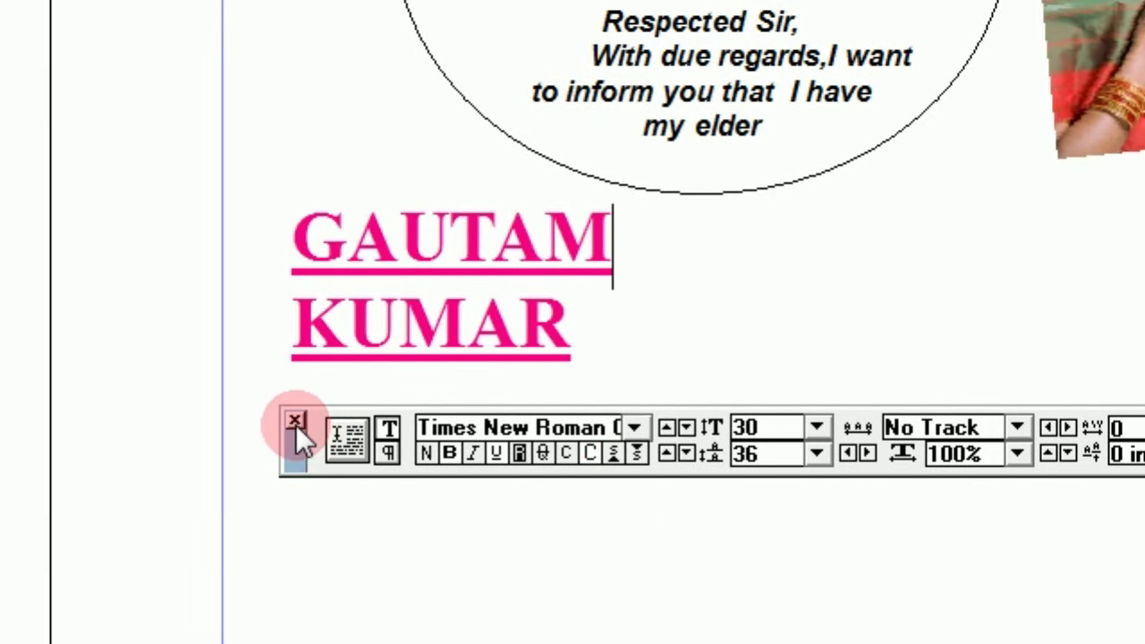
{"action": "left_click", "coordinate": [296, 424]}
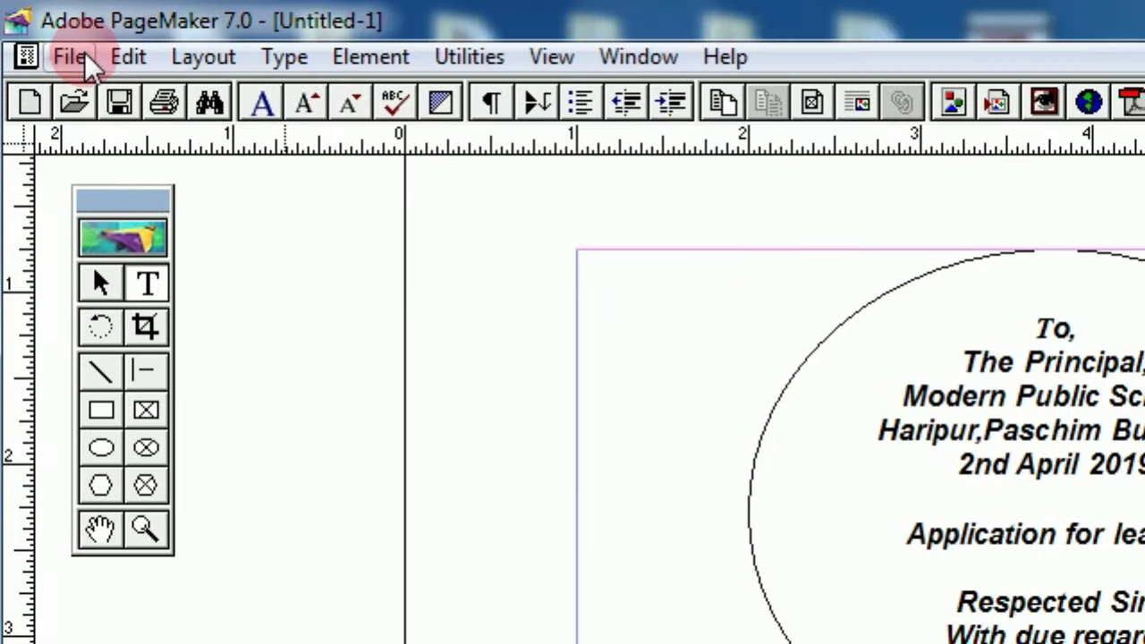
{"action": "left_click", "coordinate": [624, 58]}
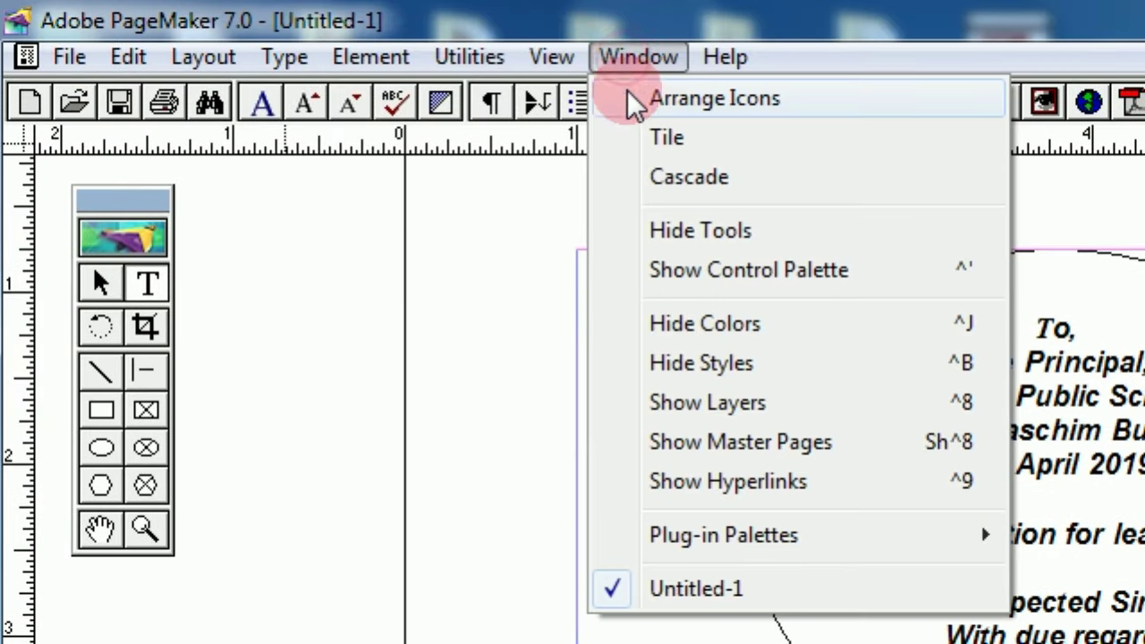
{"action": "left_click", "coordinate": [707, 273]}
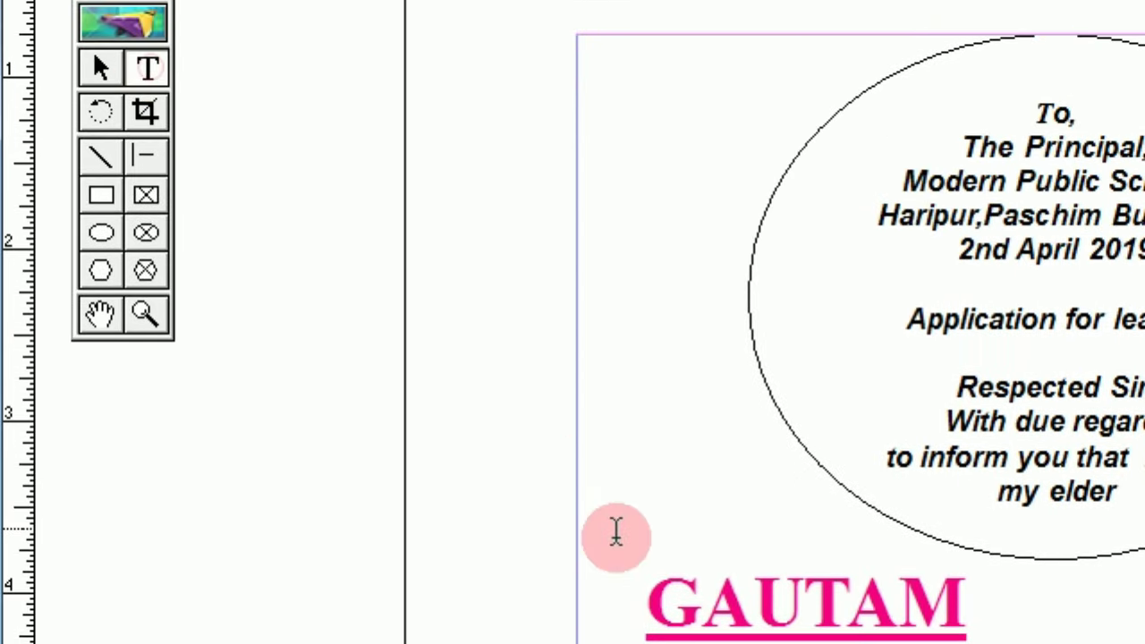
{"action": "left_click_drag", "start_coordinate": [848, 470], "coordinate": [572, 368]}
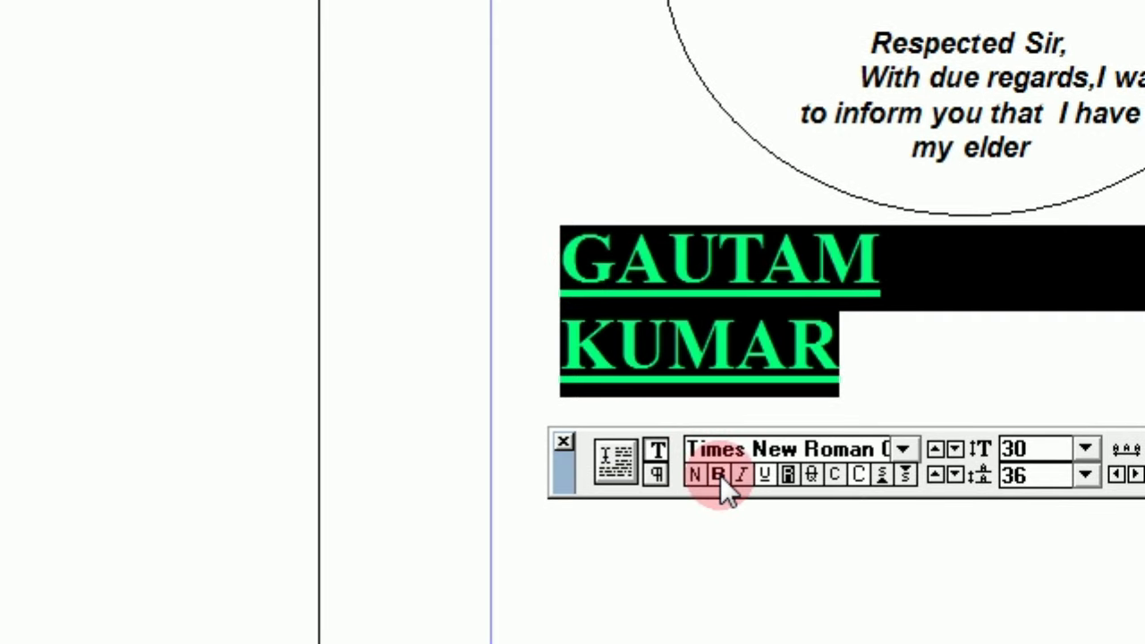
{"action": "left_click", "coordinate": [720, 475]}
{"action": "left_click", "coordinate": [739, 477]}
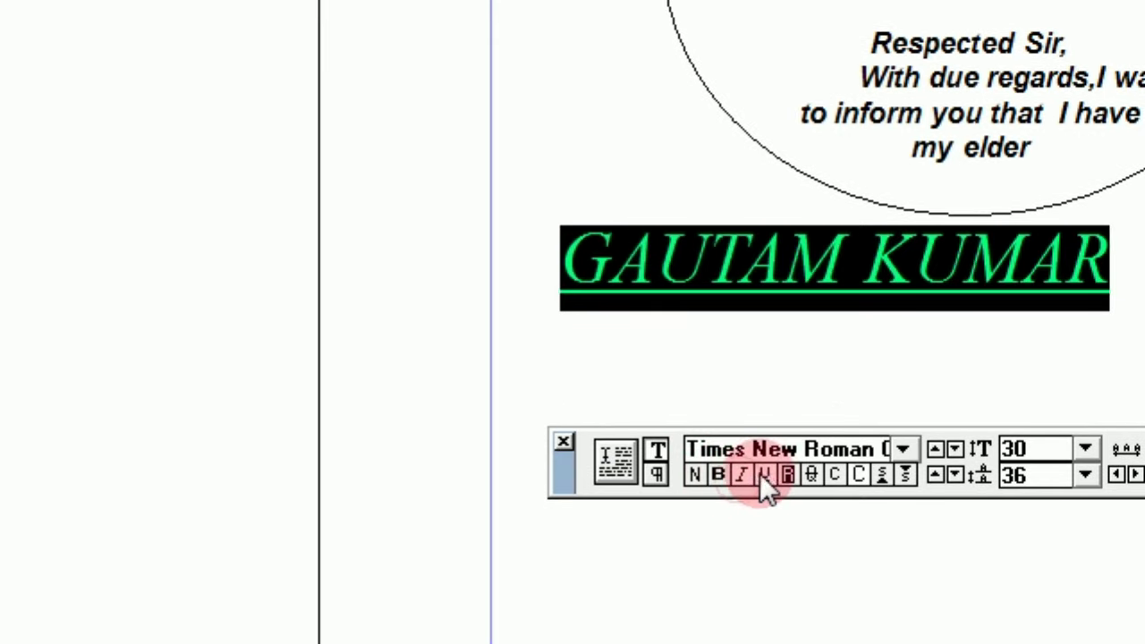
{"action": "left_click", "coordinate": [766, 474]}
{"action": "left_click", "coordinate": [810, 282]}
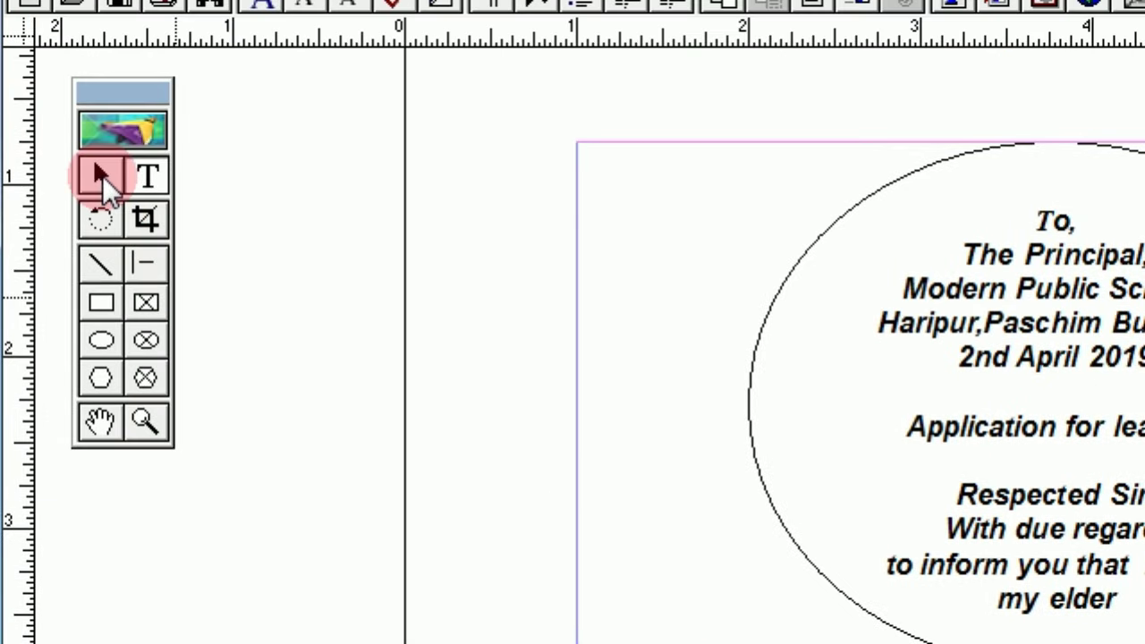
{"action": "left_click", "coordinate": [821, 474]}
{"action": "left_click_drag", "start_coordinate": [821, 474], "coordinate": [662, 0]}
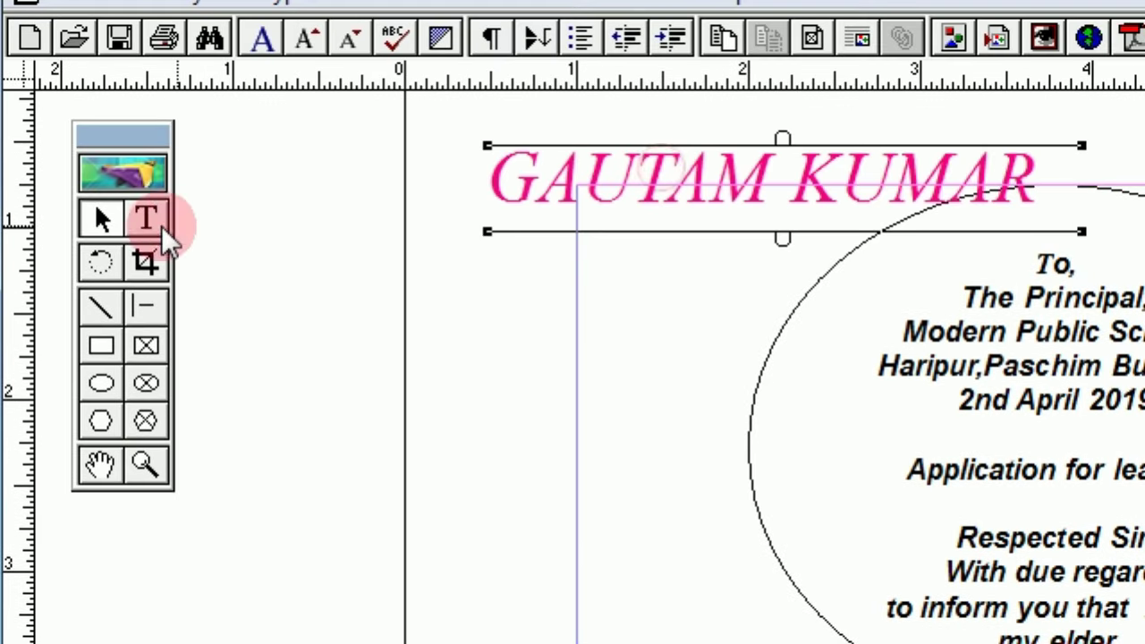
{"action": "left_click", "coordinate": [114, 223]}
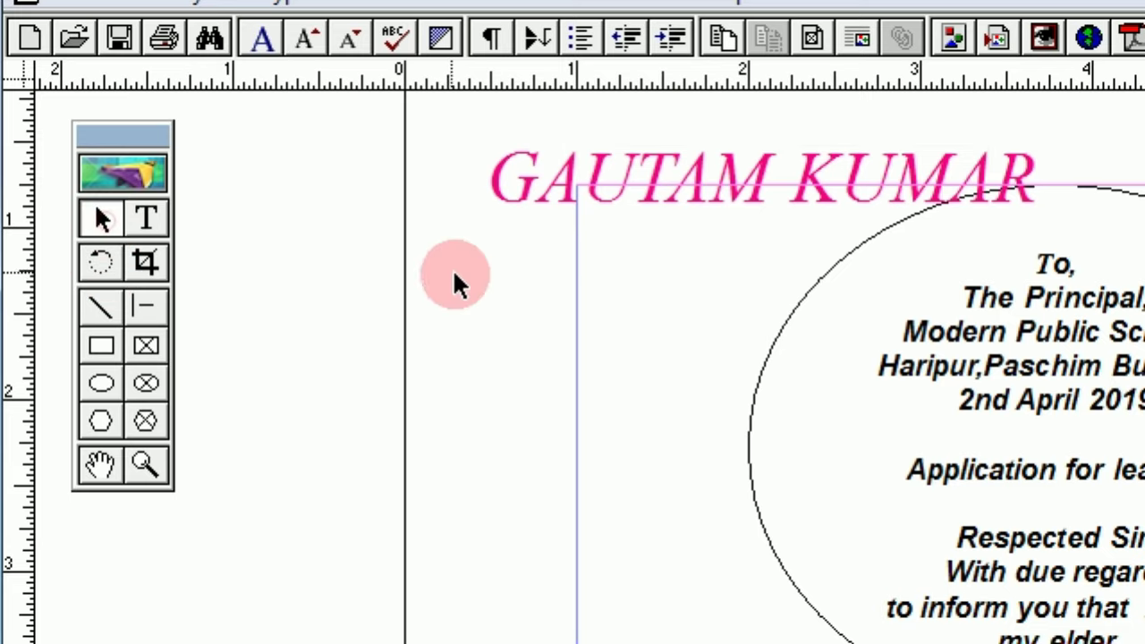
{"action": "left_click_drag", "start_coordinate": [655, 165], "coordinate": [471, 631]}
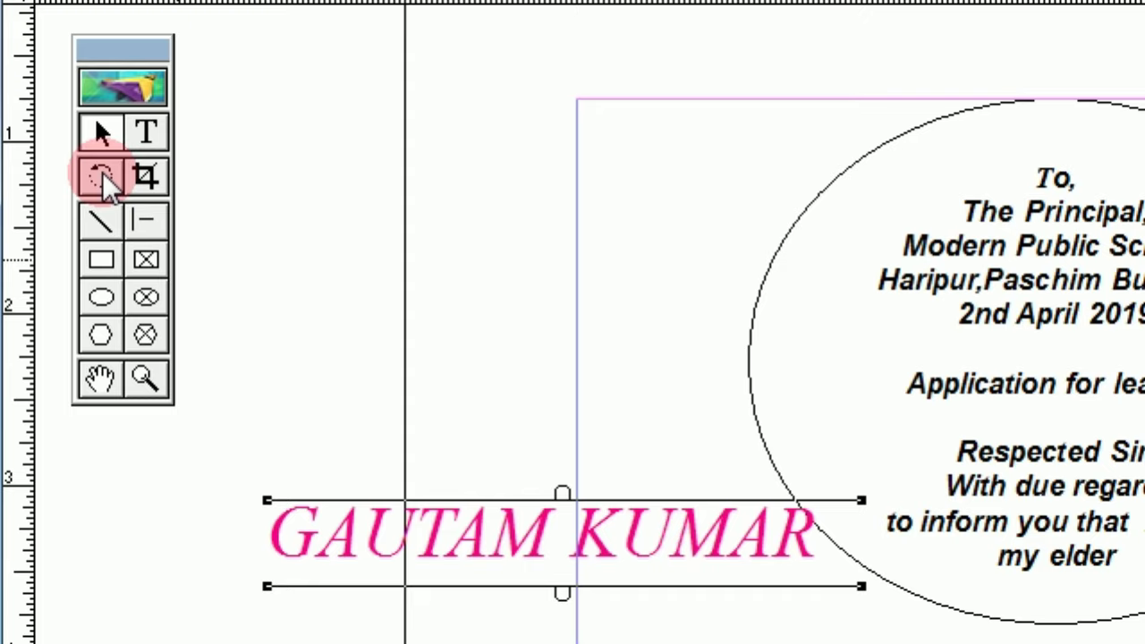
Step: Rotate the GAUTAM KUMAR block around its corner until it runs upside down
{"action": "left_click", "coordinate": [102, 172]}
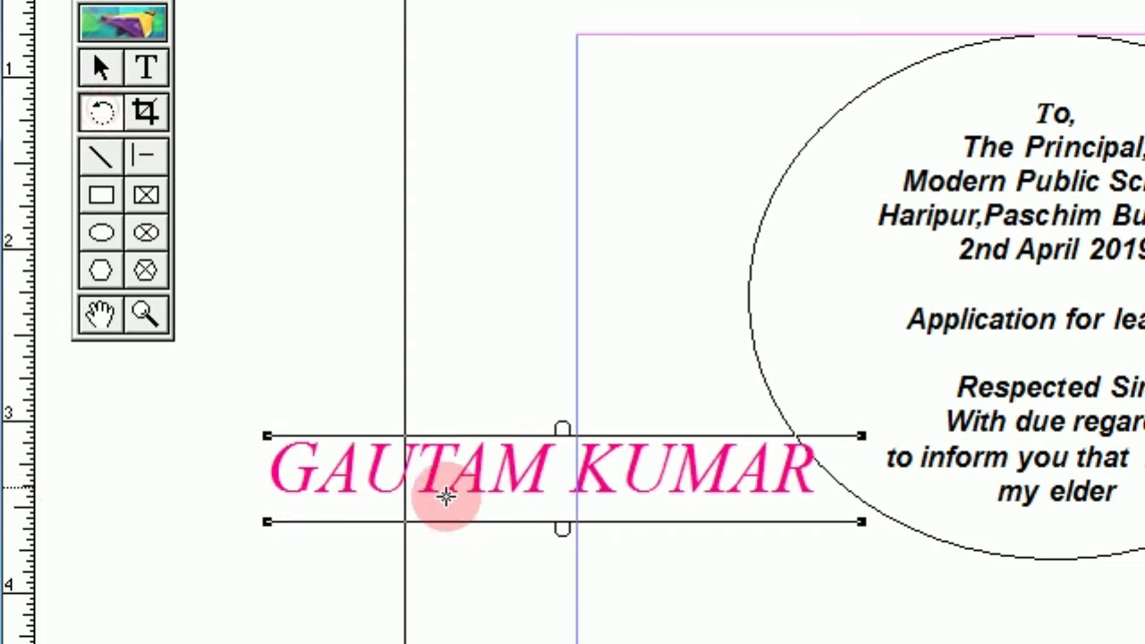
{"action": "left_click", "coordinate": [302, 515]}
{"action": "left_click_drag", "start_coordinate": [281, 420], "coordinate": [721, 231]}
{"action": "left_click_drag", "start_coordinate": [721, 338], "coordinate": [646, 67]}
{"action": "left_click", "coordinate": [947, 152]}
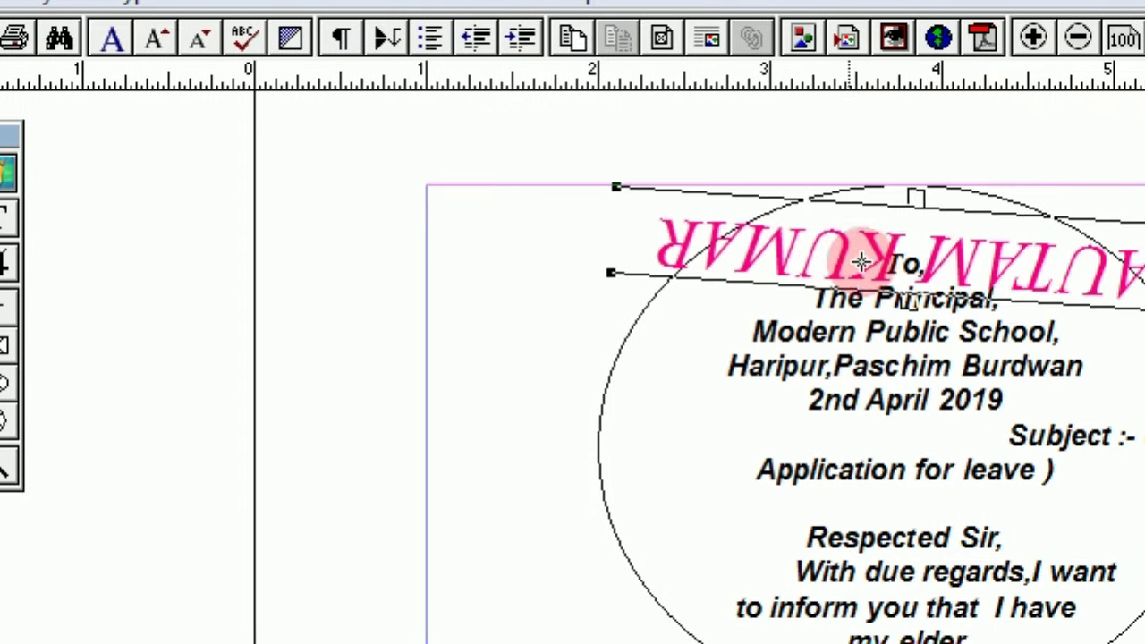
{"action": "left_click", "coordinate": [437, 257]}
Step: Move the rotated name to the lower left of the letter ellipse
{"action": "left_click", "coordinate": [102, 218]}
{"action": "left_click_drag", "start_coordinate": [637, 246], "coordinate": [367, 345]}
{"action": "left_click_drag", "start_coordinate": [536, 344], "coordinate": [314, 559]}
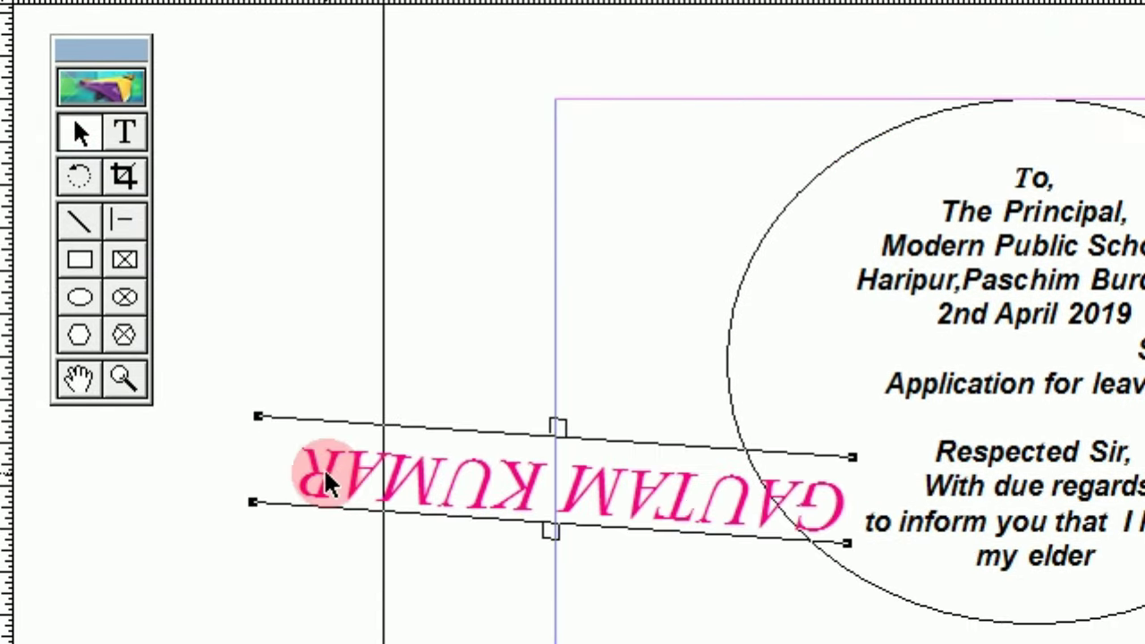
Step: Tilt the name around its left corner onto a rising diagonal
{"action": "left_click", "coordinate": [80, 263]}
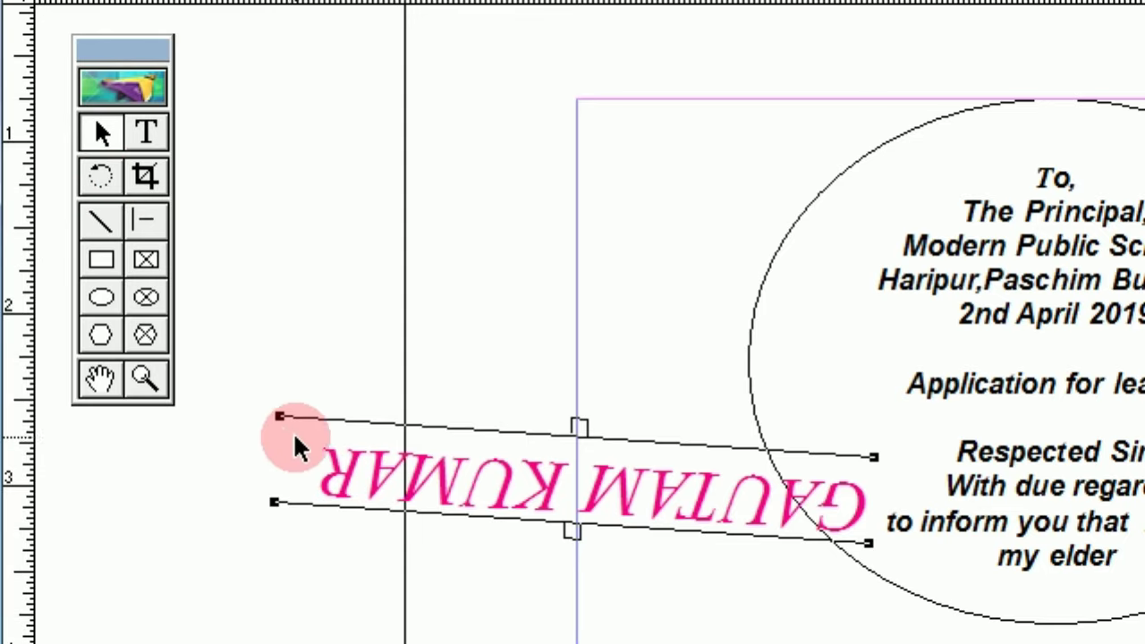
{"action": "left_click", "coordinate": [97, 181]}
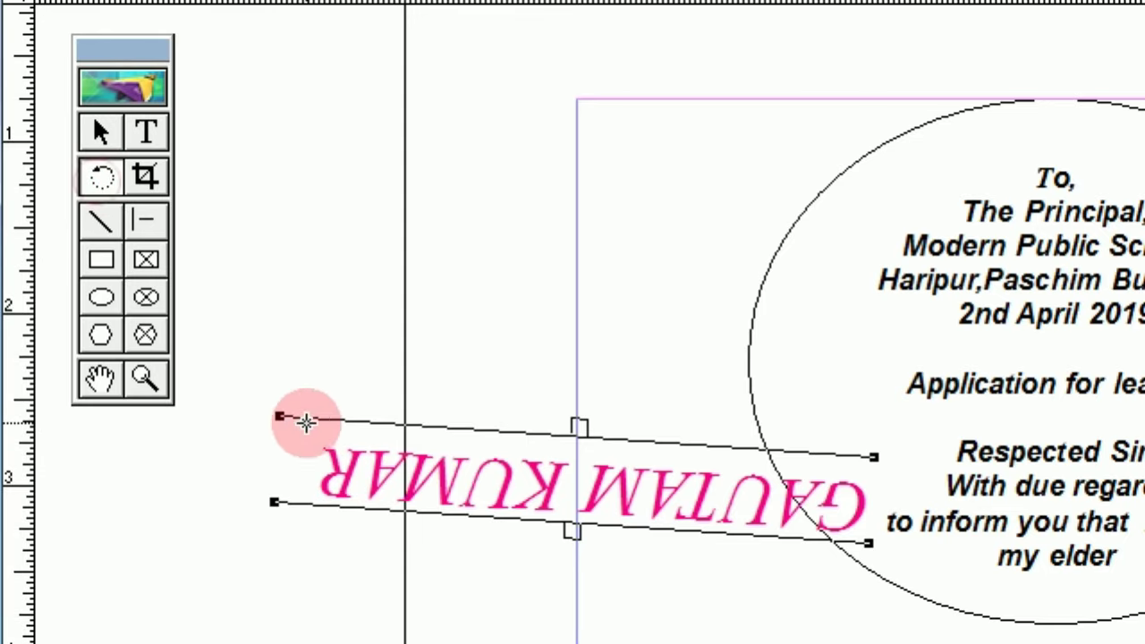
{"action": "left_click_drag", "start_coordinate": [281, 414], "coordinate": [614, 304]}
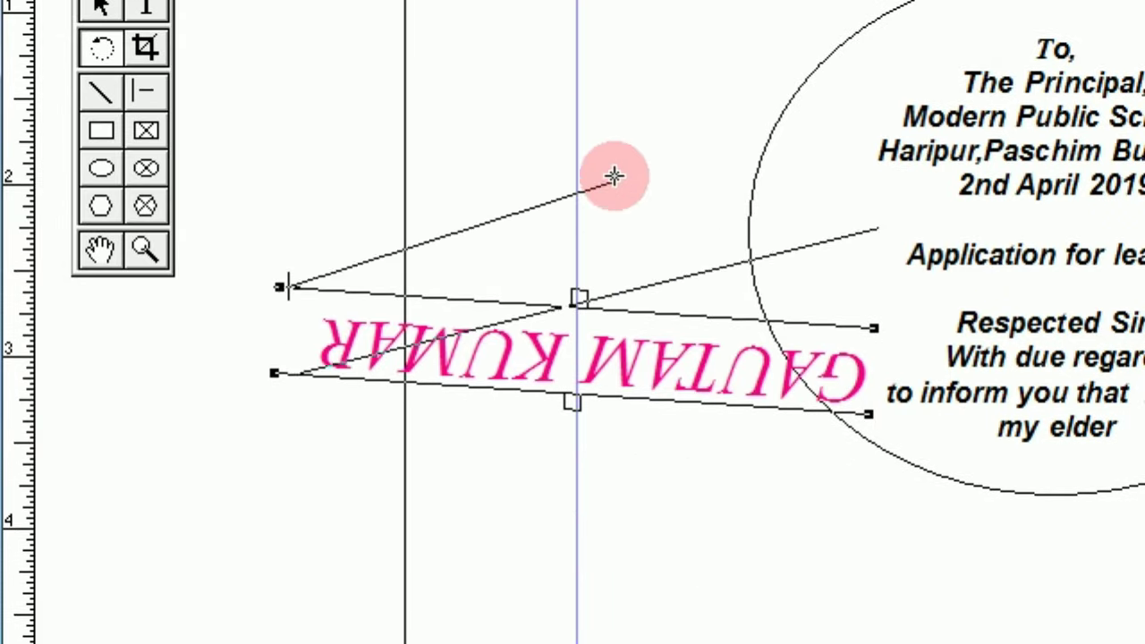
{"action": "left_click_drag", "start_coordinate": [614, 176], "coordinate": [587, 105]}
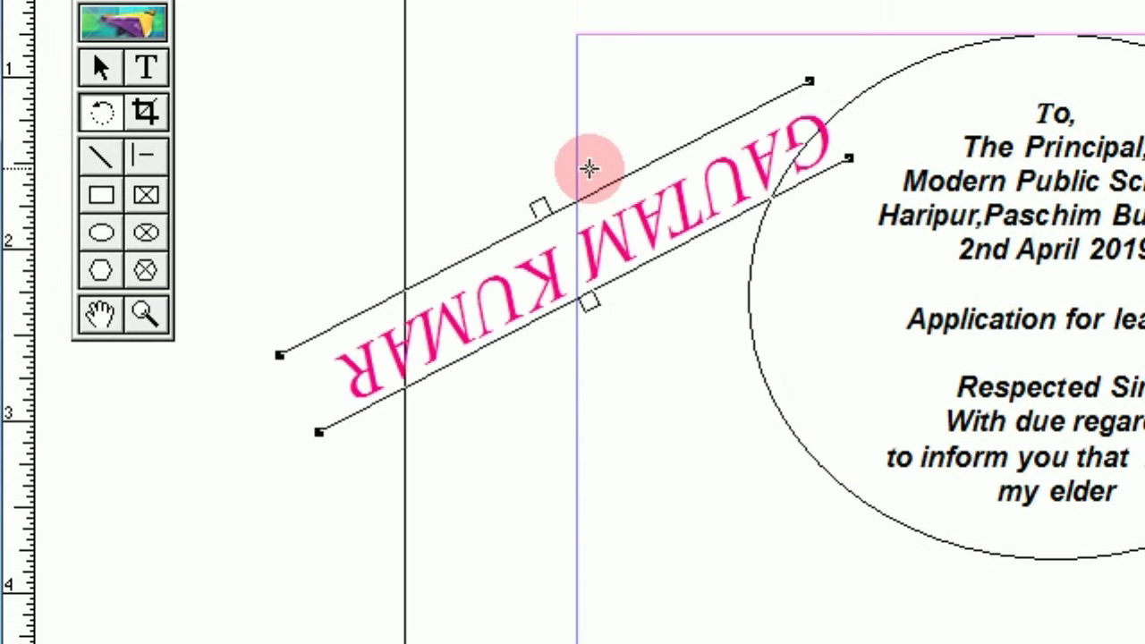
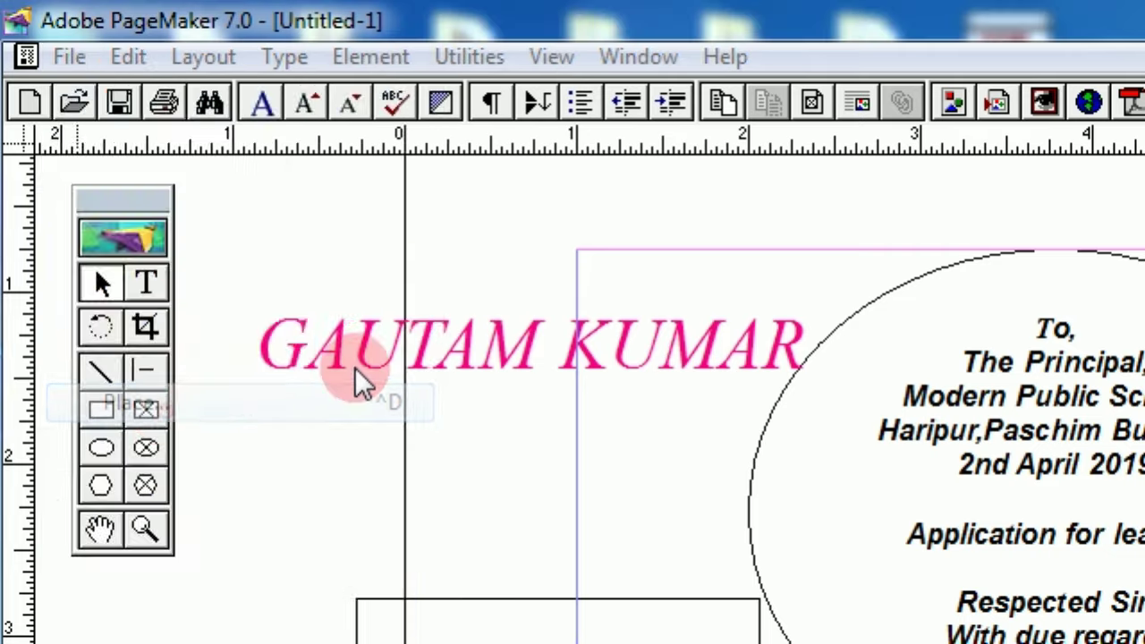
Step: Load 46 photo.jpg for placing, embedding a complete copy of the image in the publication
{"action": "left_click_drag", "start_coordinate": [150, 121], "coordinate": [466, 116]}
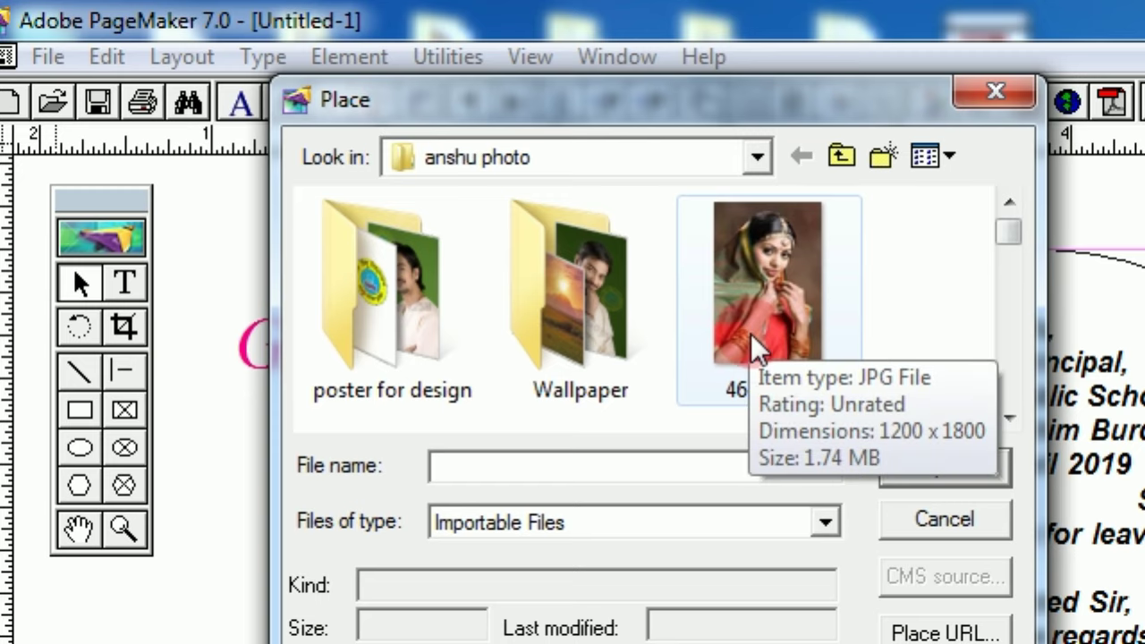
{"action": "left_click", "coordinate": [772, 296]}
{"action": "left_click", "coordinate": [946, 470]}
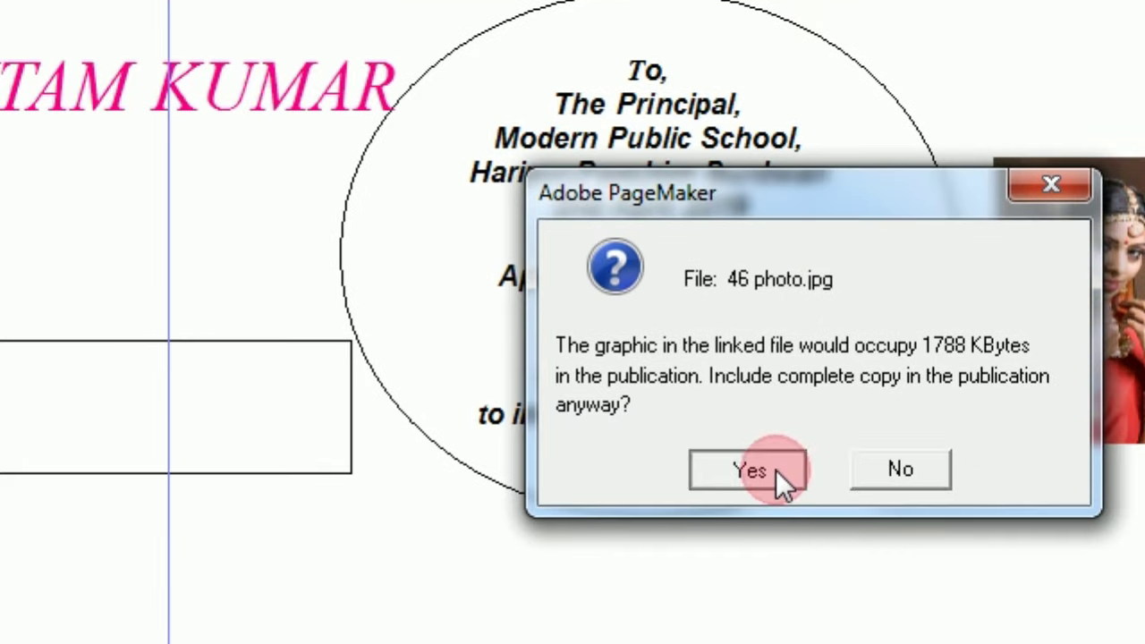
{"action": "left_click", "coordinate": [919, 555]}
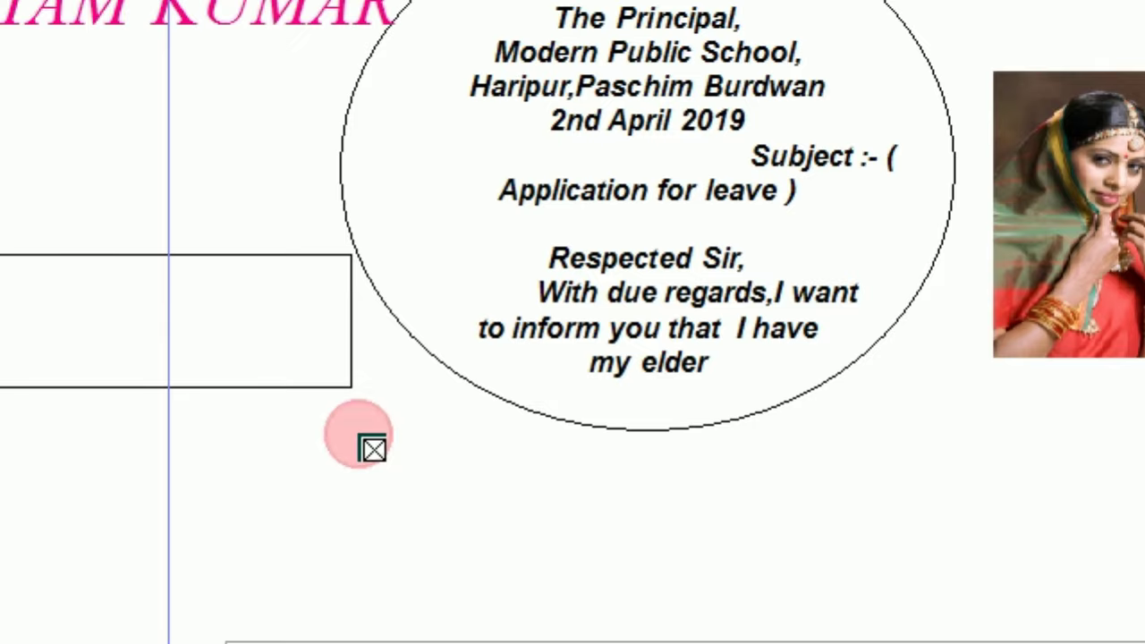
Step: Place the 46 photo below the ellipse and enlarge it to about 1.906 by 1.93 inches
{"action": "left_click_drag", "start_coordinate": [358, 435], "coordinate": [609, 597]}
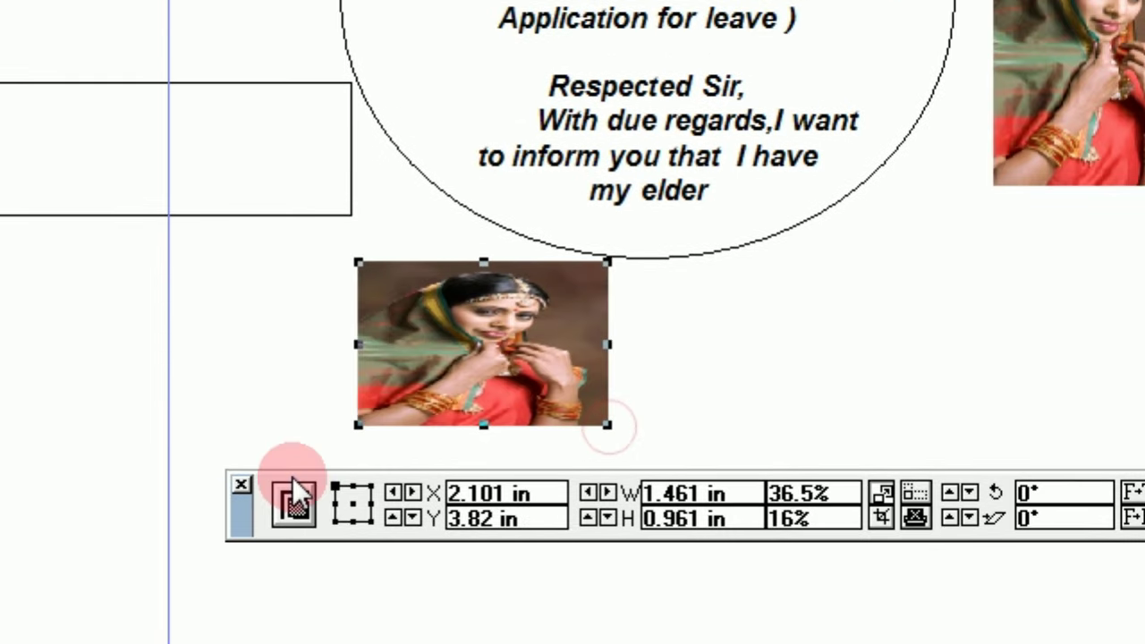
{"action": "mouse_move", "coordinate": [292, 487]}
{"action": "left_mouse_down"}
{"action": "mouse_move", "coordinate": [301, 544]}
{"action": "mouse_move", "coordinate": [301, 481]}
{"action": "left_mouse_up"}
{"action": "left_click", "coordinate": [671, 254]}
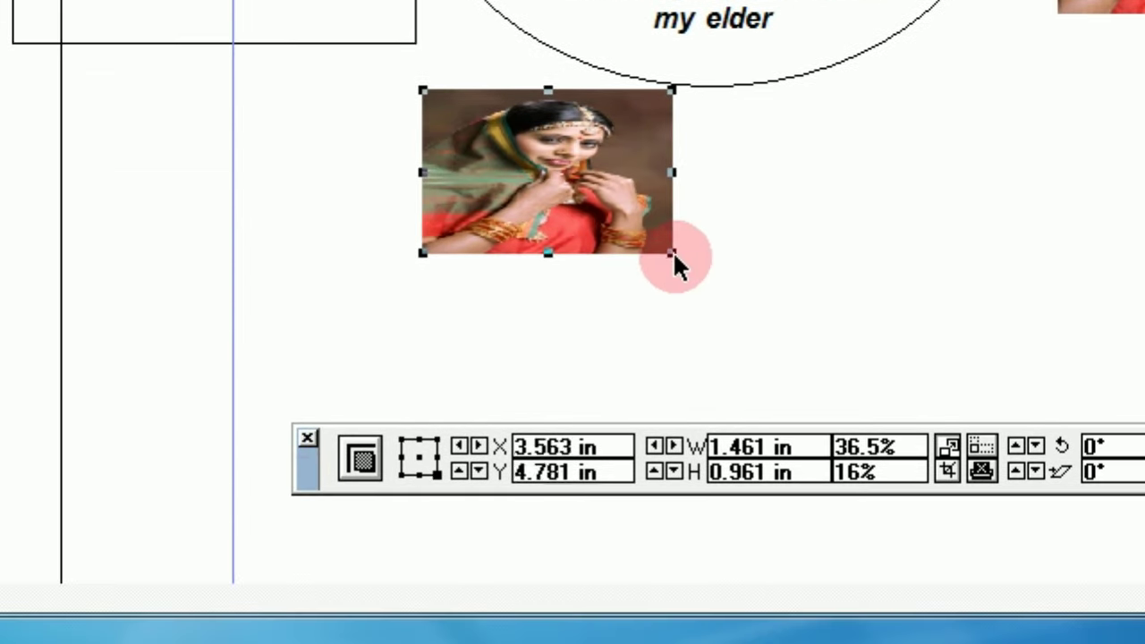
{"action": "left_click_drag", "start_coordinate": [672, 255], "coordinate": [720, 388]}
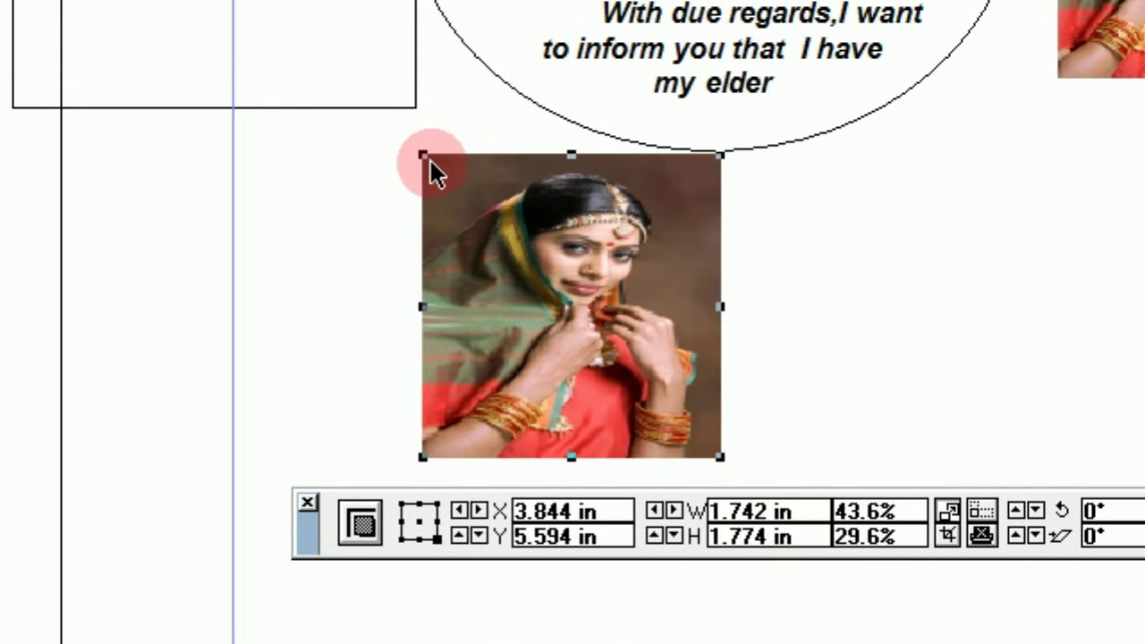
{"action": "left_click_drag", "start_coordinate": [430, 160], "coordinate": [393, 171]}
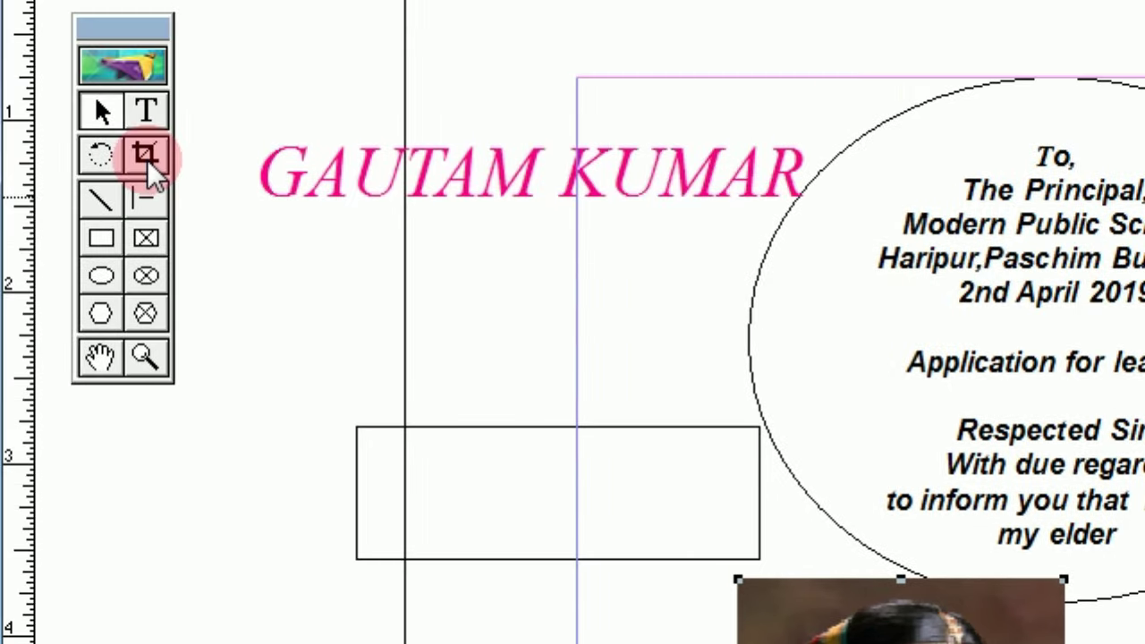
Step: Pan the page up to the photo and move the photo down and to the right
{"action": "left_click", "coordinate": [146, 159]}
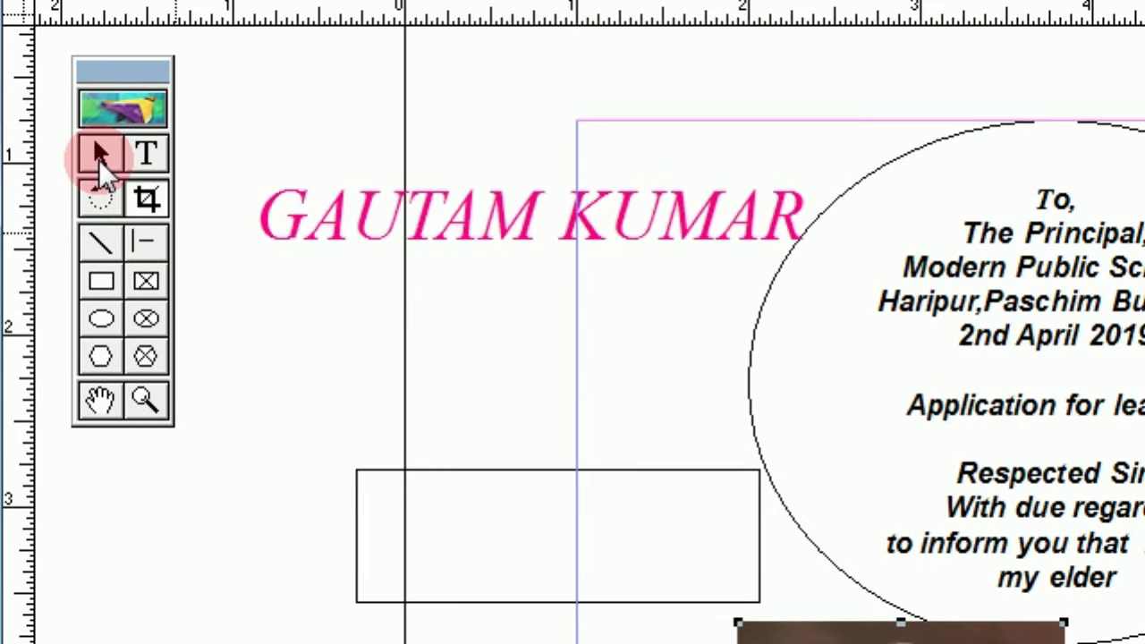
{"action": "left_click", "coordinate": [144, 191]}
{"action": "left_click", "coordinate": [100, 399]}
{"action": "left_click_drag", "start_coordinate": [904, 584], "coordinate": [882, 330]}
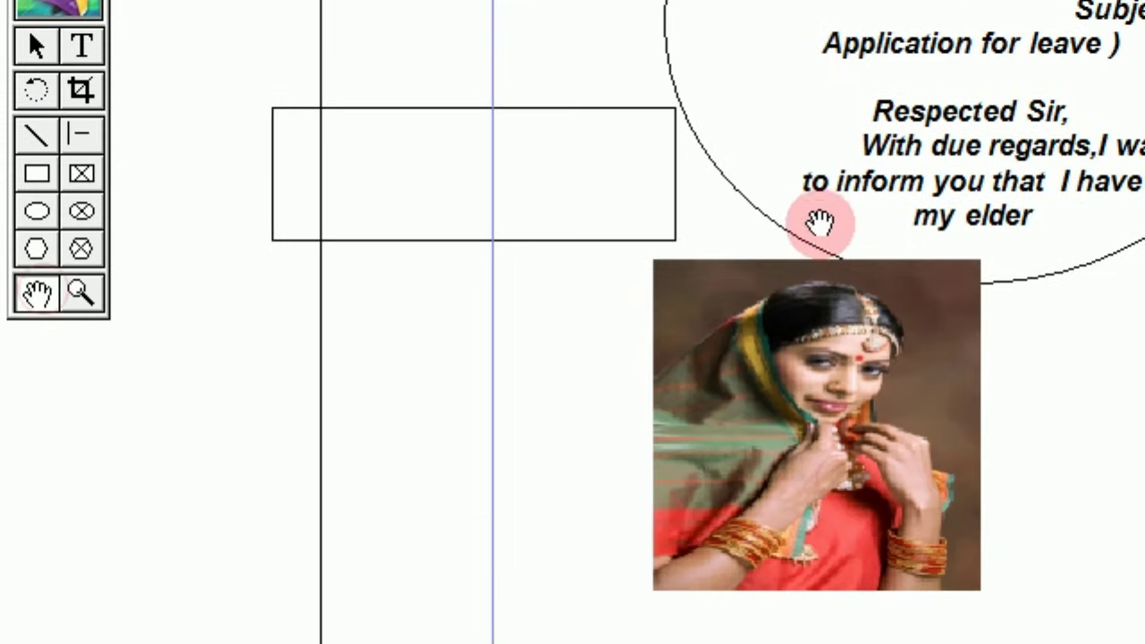
{"action": "left_click", "coordinate": [91, 82]}
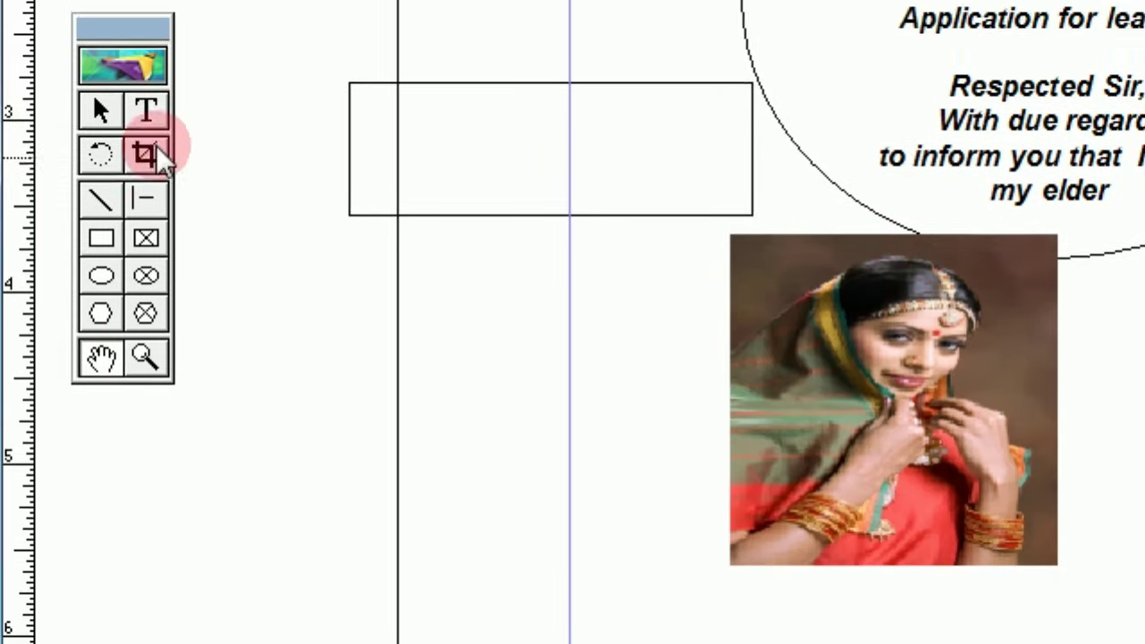
{"action": "left_click", "coordinate": [100, 110]}
{"action": "left_click_drag", "start_coordinate": [914, 396], "coordinate": [1033, 560]}
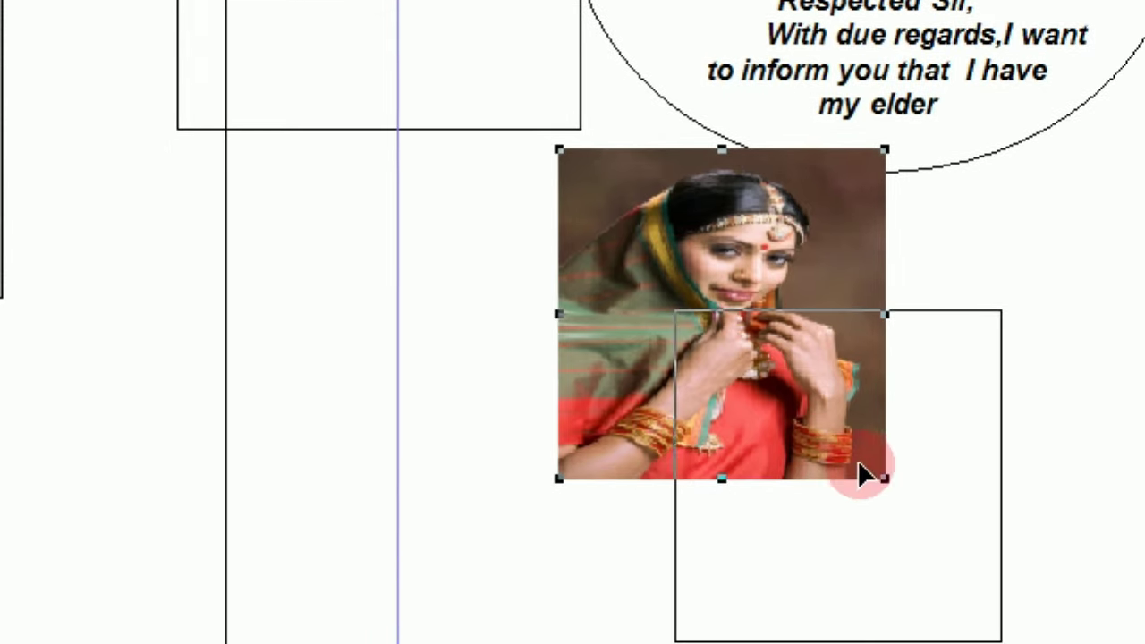
{"action": "left_click_drag", "start_coordinate": [866, 474], "coordinate": [866, 474]}
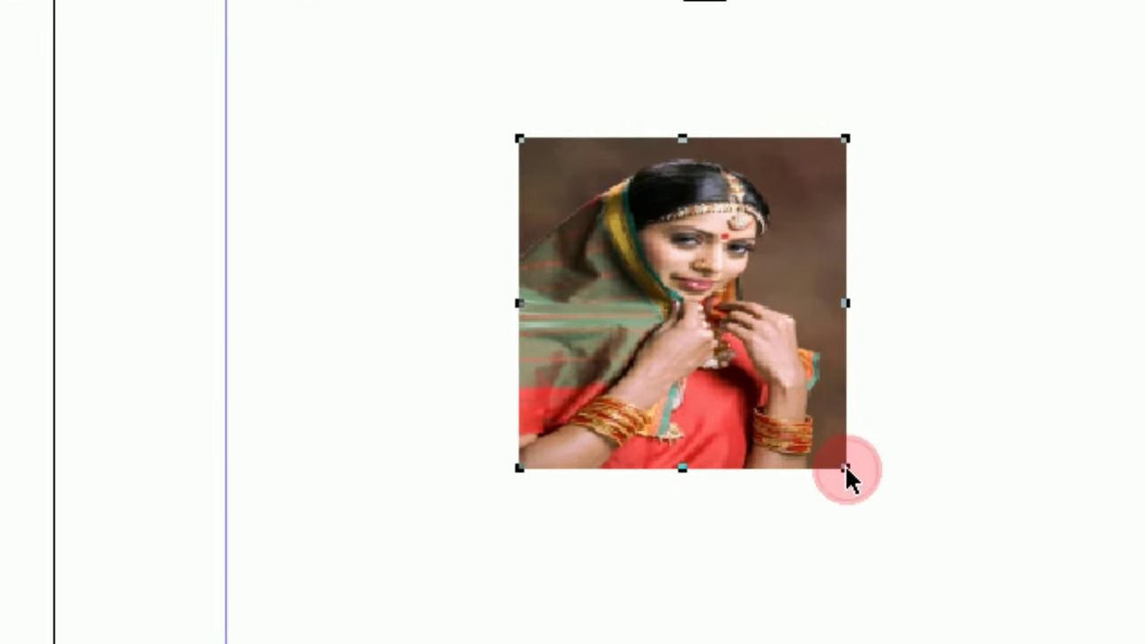
Step: Resize the photo: shrink it from the bottom-right and left, then enlarge it again
{"action": "left_click", "coordinate": [845, 467]}
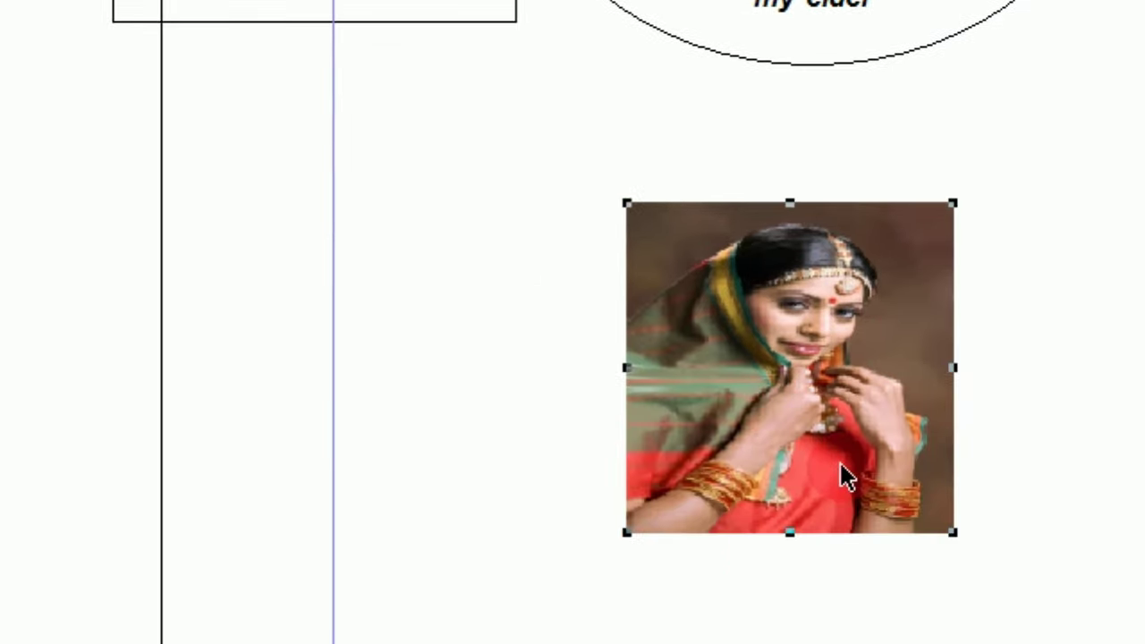
{"action": "left_click", "coordinate": [846, 469]}
{"action": "left_click_drag", "start_coordinate": [842, 463], "coordinate": [806, 316]}
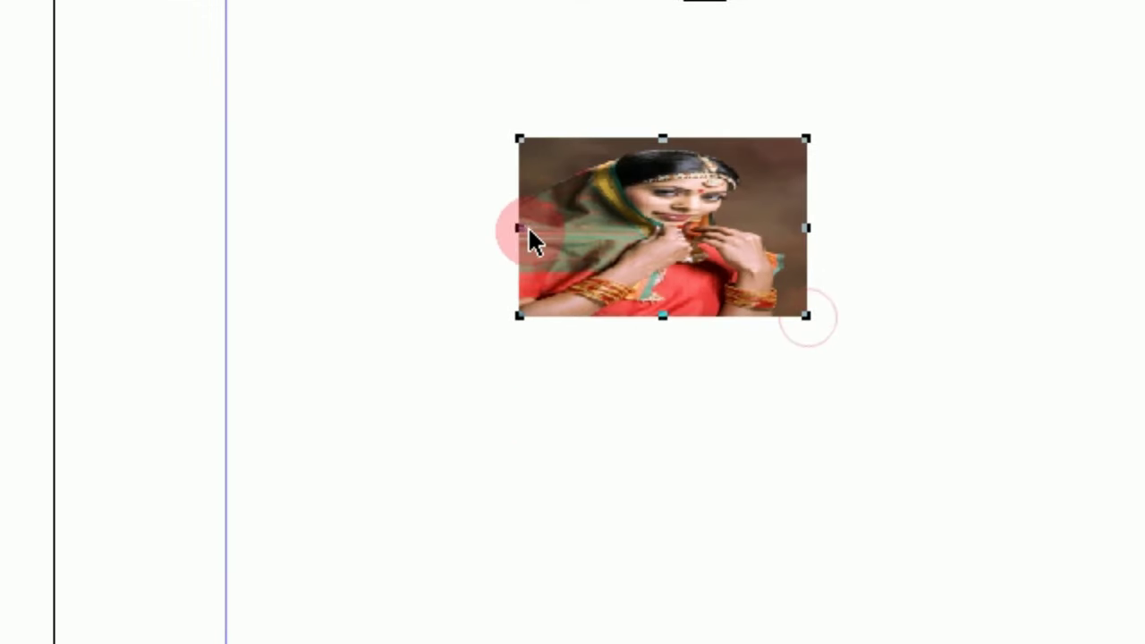
{"action": "left_click_drag", "start_coordinate": [530, 239], "coordinate": [587, 228]}
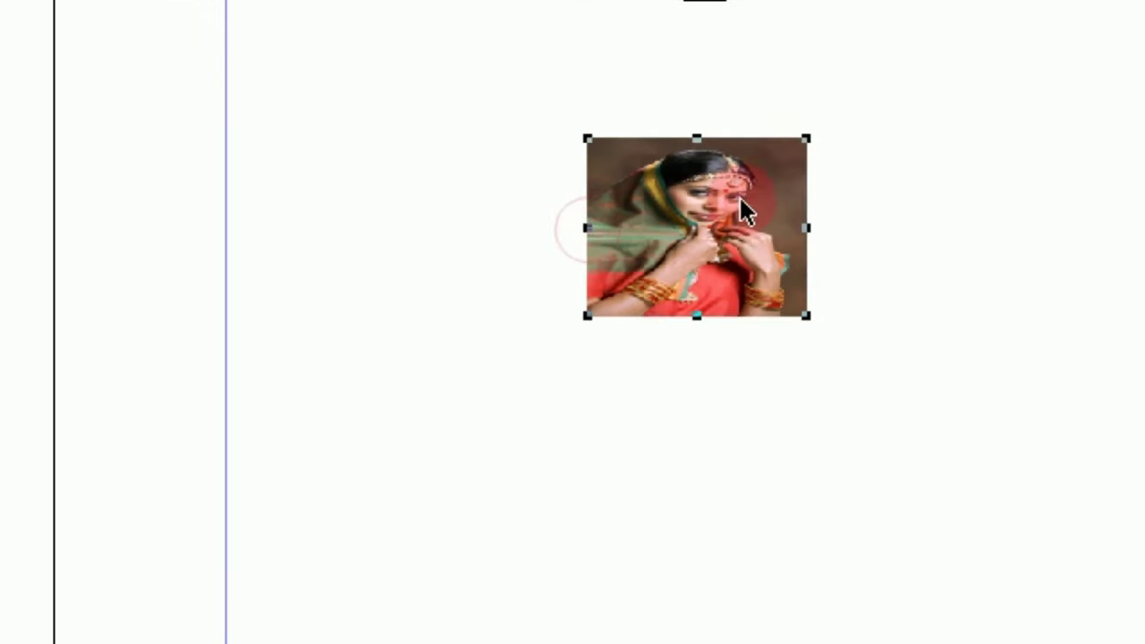
{"action": "left_click", "coordinate": [805, 350]}
{"action": "left_click_drag", "start_coordinate": [807, 316], "coordinate": [939, 508]}
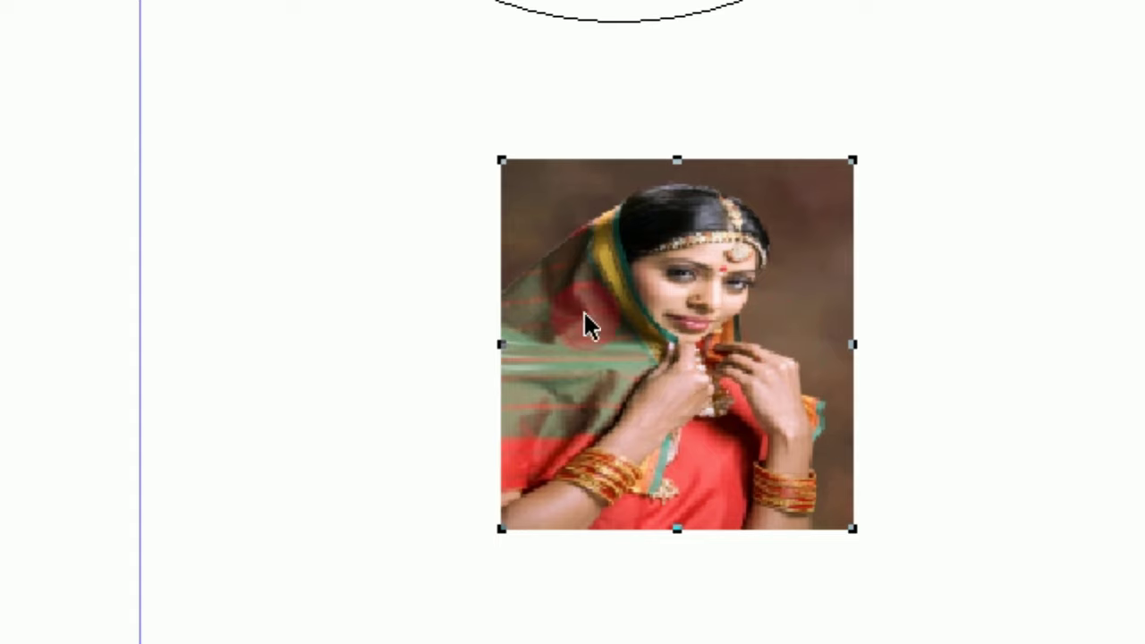
{"action": "left_click", "coordinate": [498, 200]}
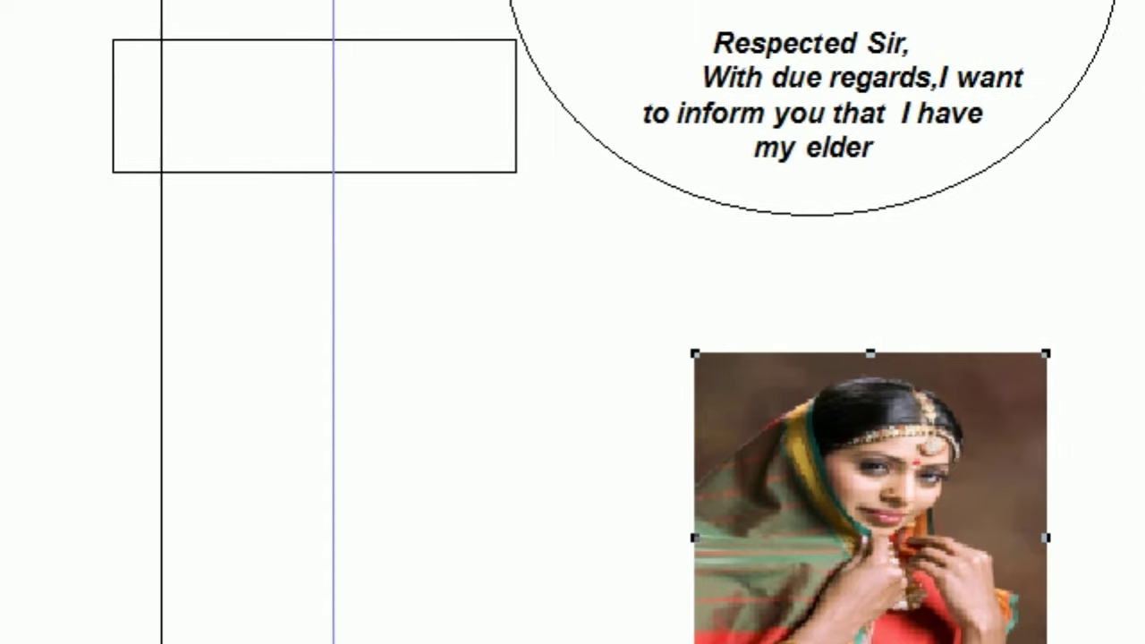
{"action": "left_click", "coordinate": [103, 177]}
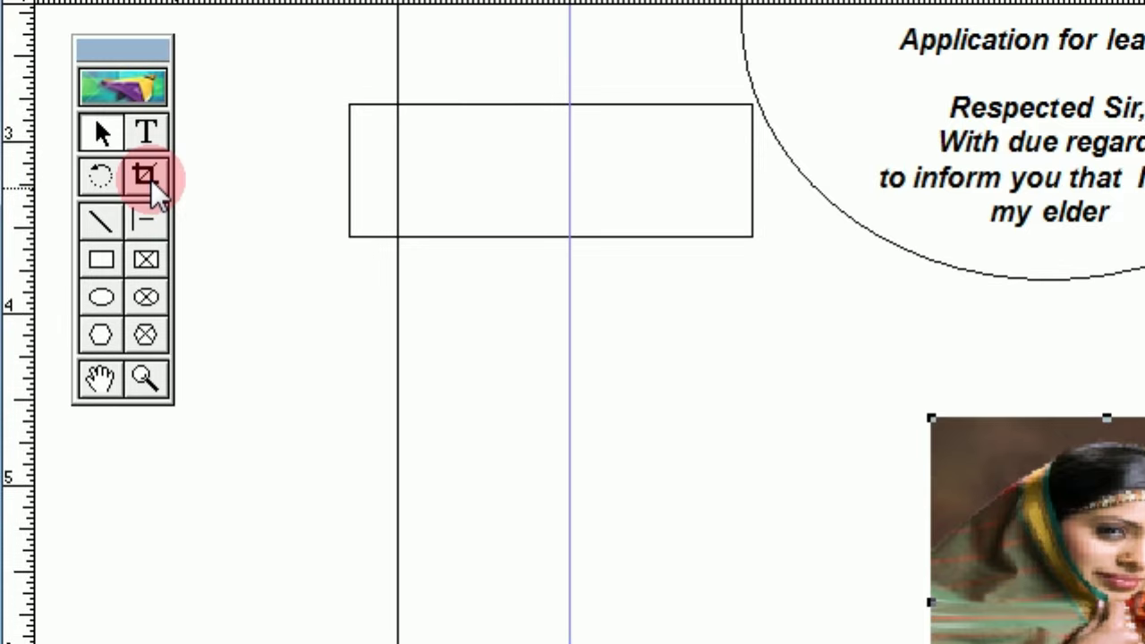
Step: Crop the photo's top-left, bottom and right side down to the woman's shoulders
{"action": "left_click", "coordinate": [151, 179]}
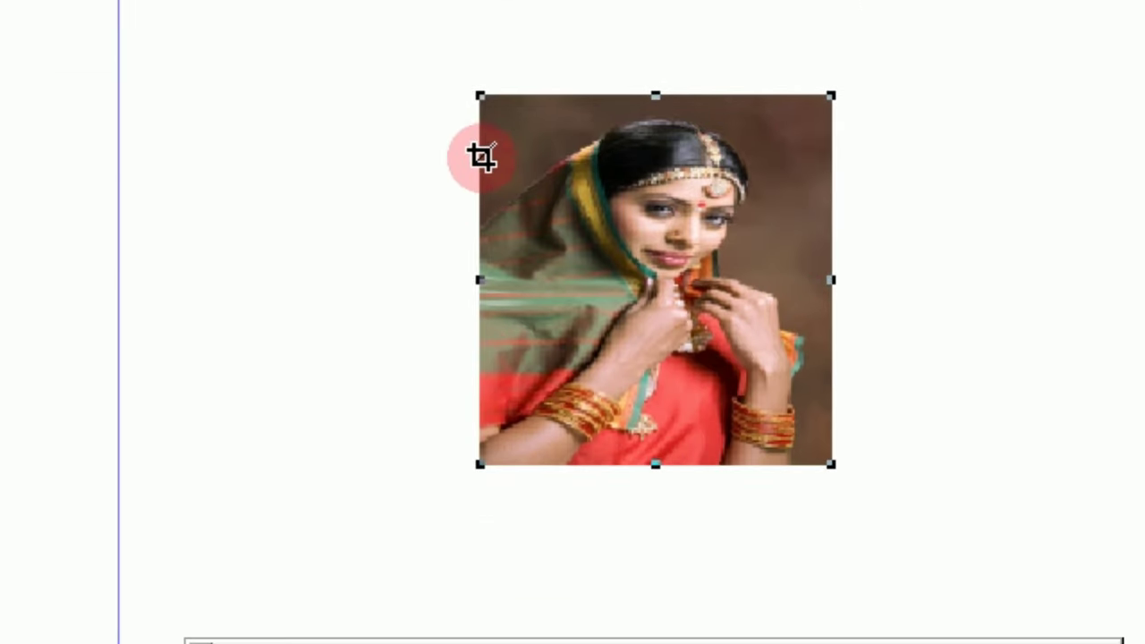
{"action": "left_click_drag", "start_coordinate": [480, 95], "coordinate": [483, 109]}
{"action": "left_click_drag", "start_coordinate": [486, 175], "coordinate": [486, 178]}
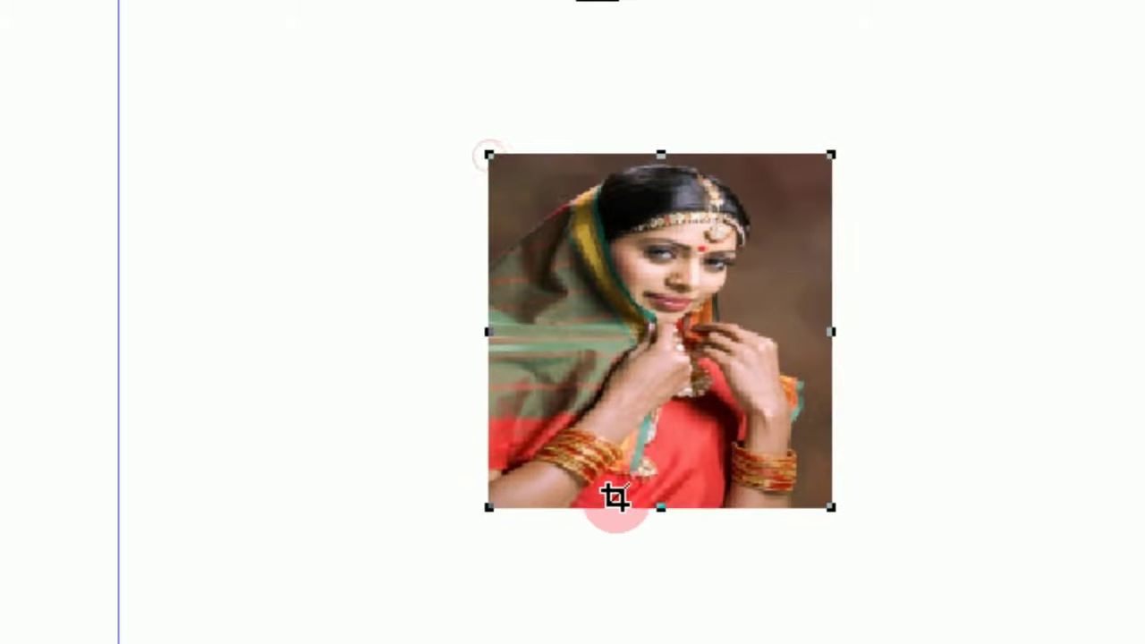
{"action": "left_click_drag", "start_coordinate": [667, 528], "coordinate": [667, 516]}
{"action": "left_click_drag", "start_coordinate": [667, 450], "coordinate": [667, 303]}
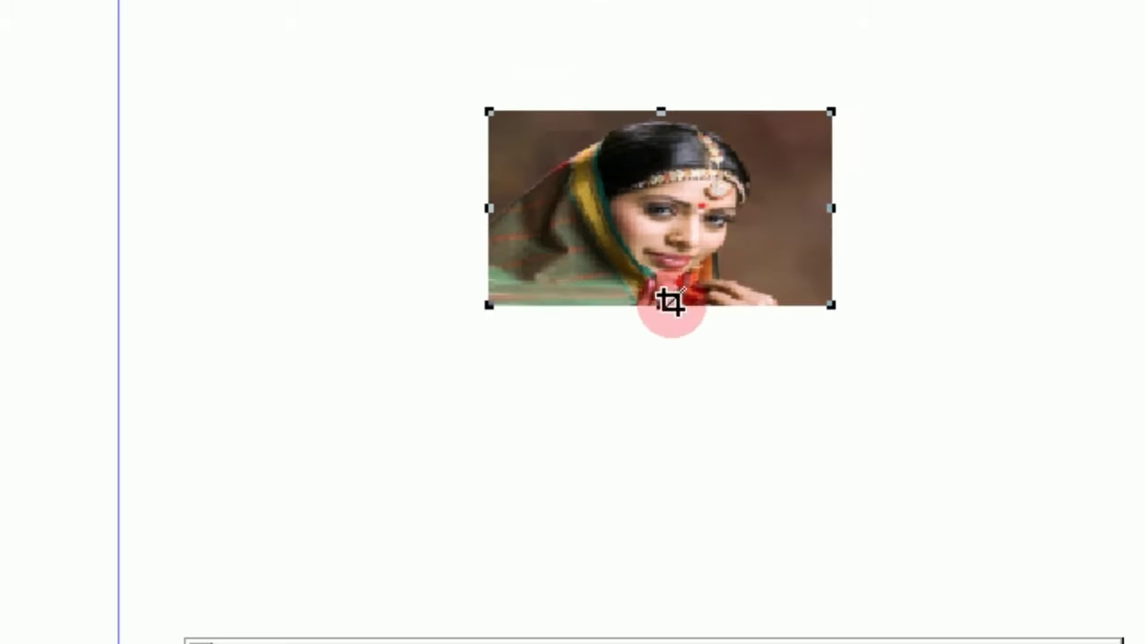
{"action": "left_click_drag", "start_coordinate": [833, 207], "coordinate": [788, 213]}
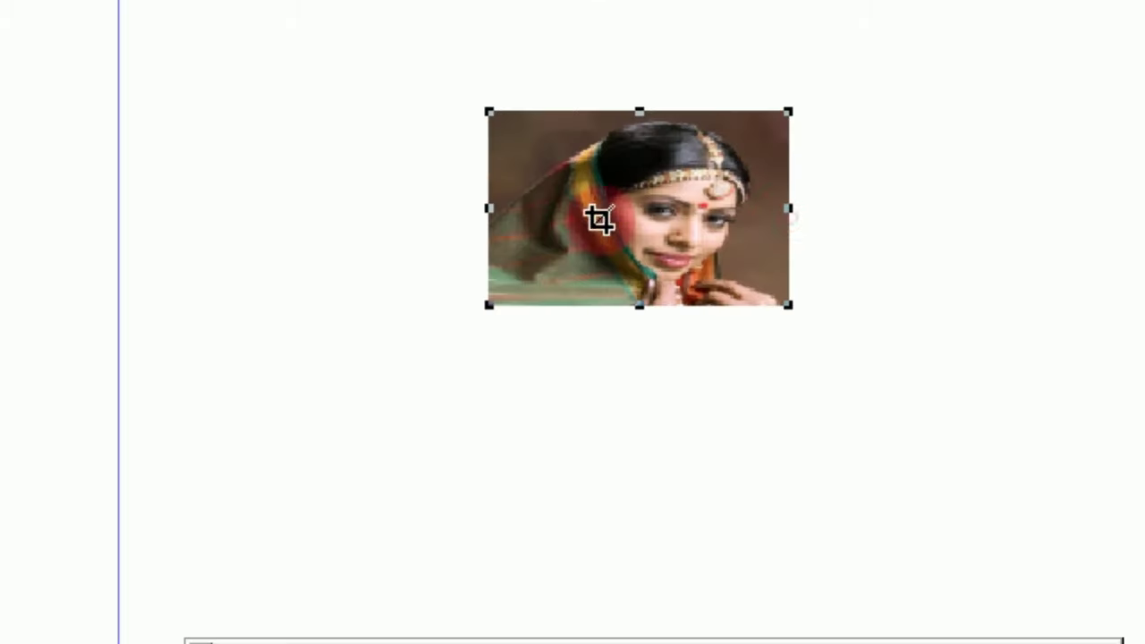
{"action": "left_click_drag", "start_coordinate": [486, 203], "coordinate": [524, 202]}
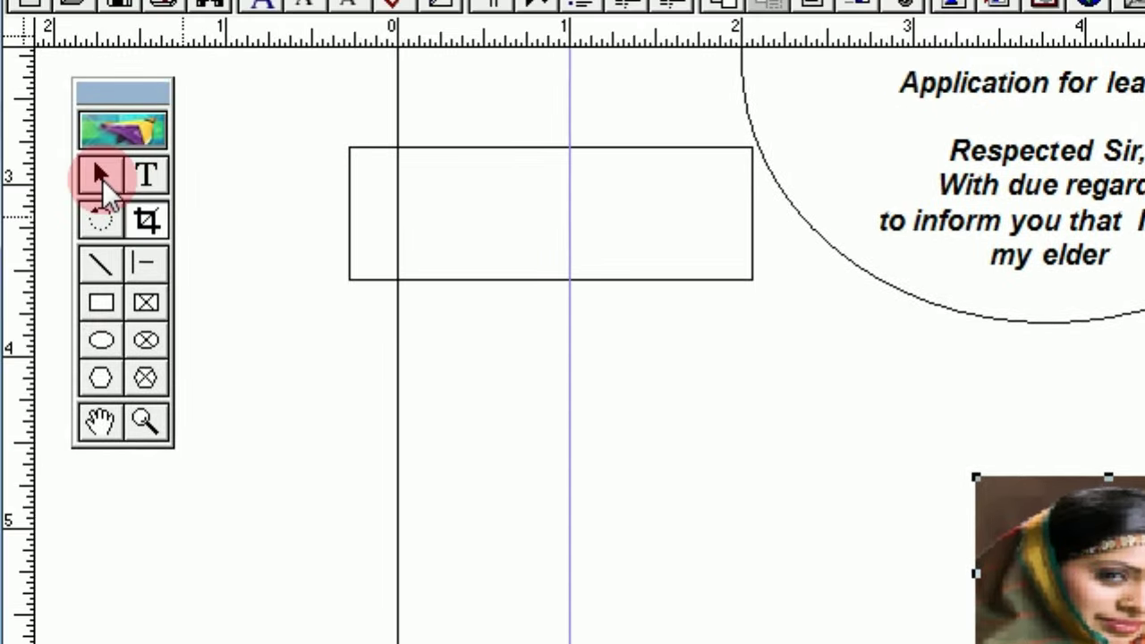
Step: Resize and reposition the cropped photo using its corner handles and drags
{"action": "left_click", "coordinate": [100, 177]}
{"action": "left_click", "coordinate": [880, 497]}
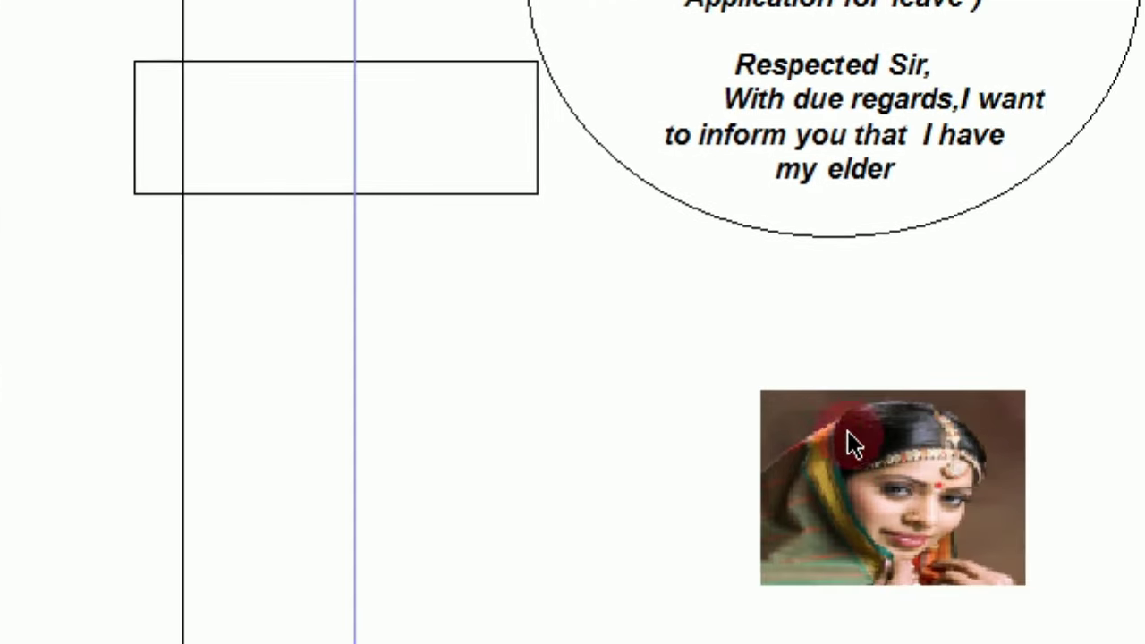
{"action": "left_click", "coordinate": [765, 451]}
{"action": "left_click_drag", "start_coordinate": [918, 498], "coordinate": [959, 551]}
{"action": "left_click_drag", "start_coordinate": [856, 489], "coordinate": [894, 528]}
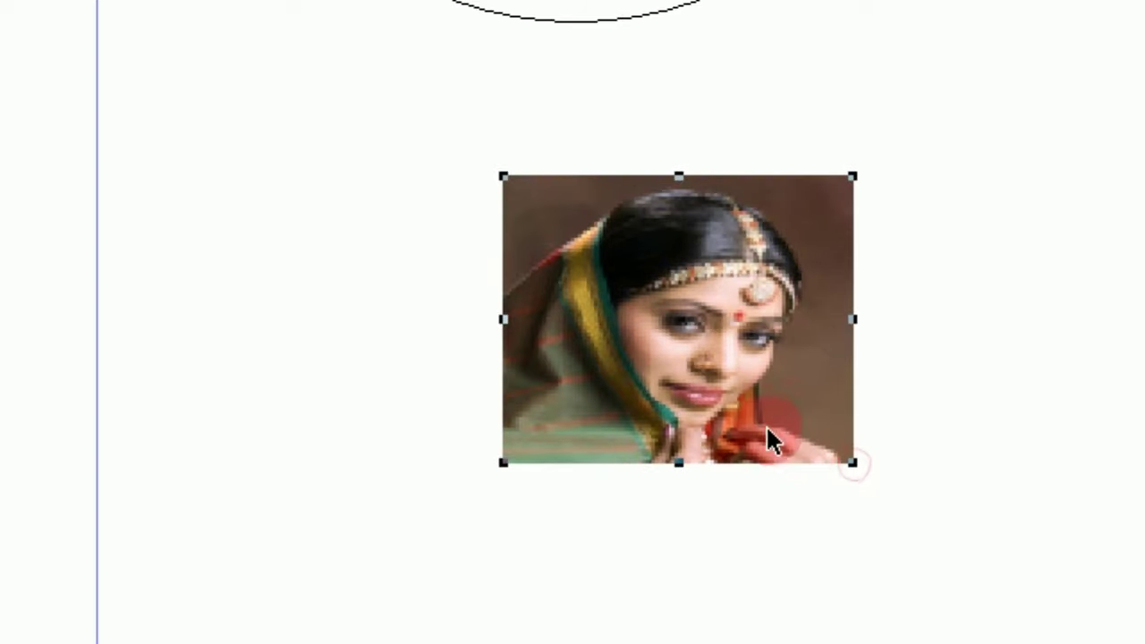
{"action": "left_click_drag", "start_coordinate": [809, 504], "coordinate": [768, 432]}
{"action": "left_click_drag", "start_coordinate": [466, 401], "coordinate": [433, 484]}
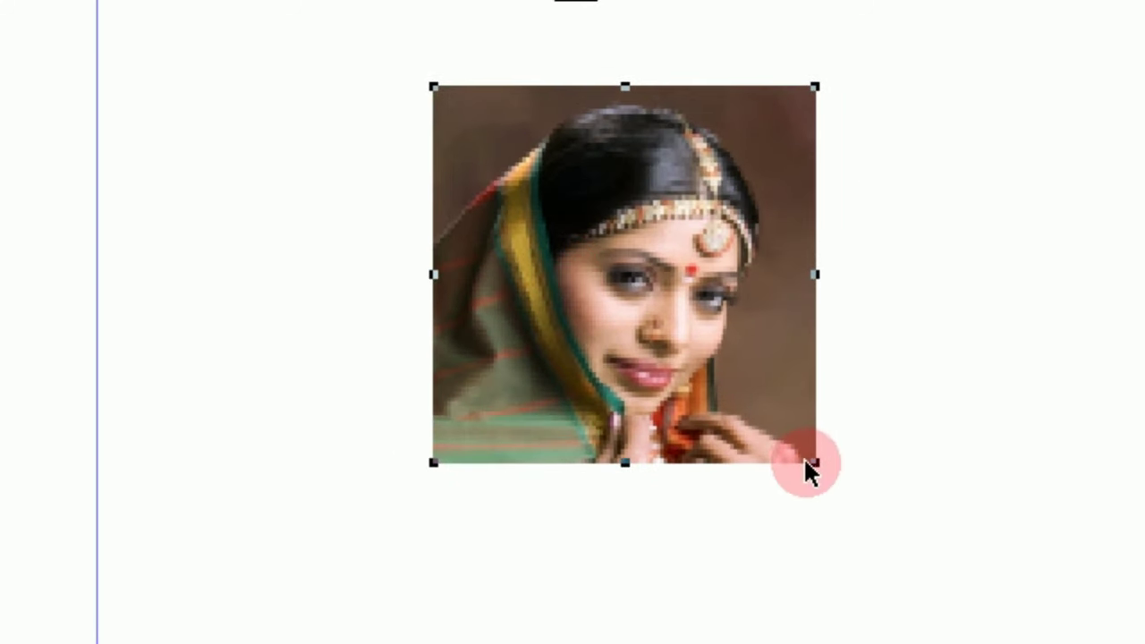
{"action": "left_click_drag", "start_coordinate": [803, 457], "coordinate": [721, 312]}
{"action": "left_click_drag", "start_coordinate": [621, 225], "coordinate": [652, 262]}
{"action": "left_click_drag", "start_coordinate": [464, 122], "coordinate": [505, 139]}
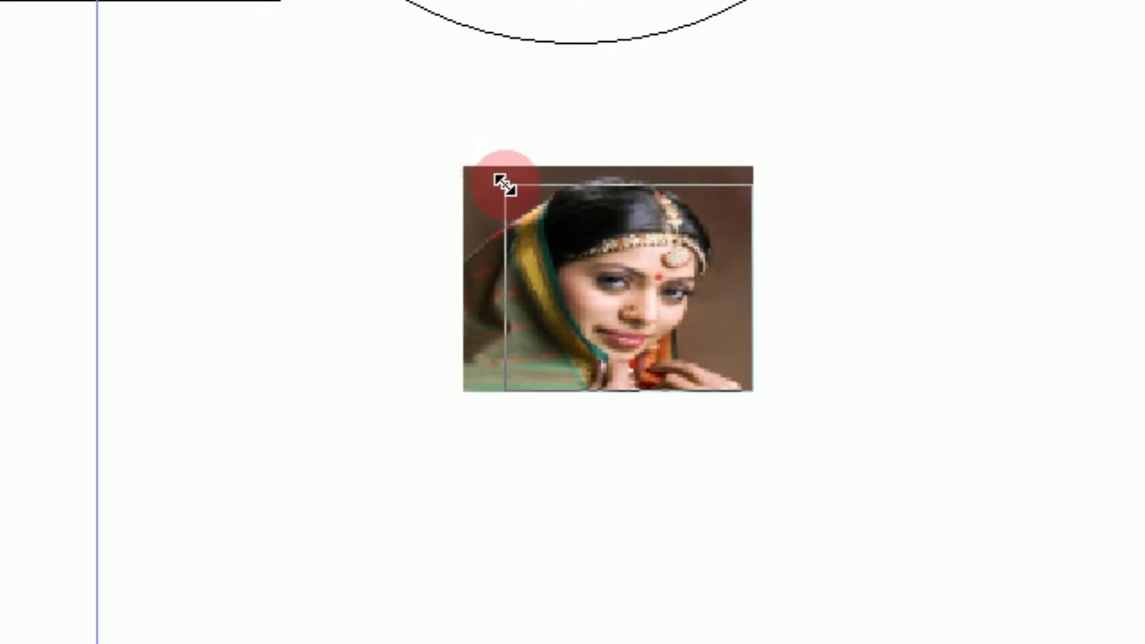
{"action": "left_click_drag", "start_coordinate": [504, 184], "coordinate": [504, 185]}
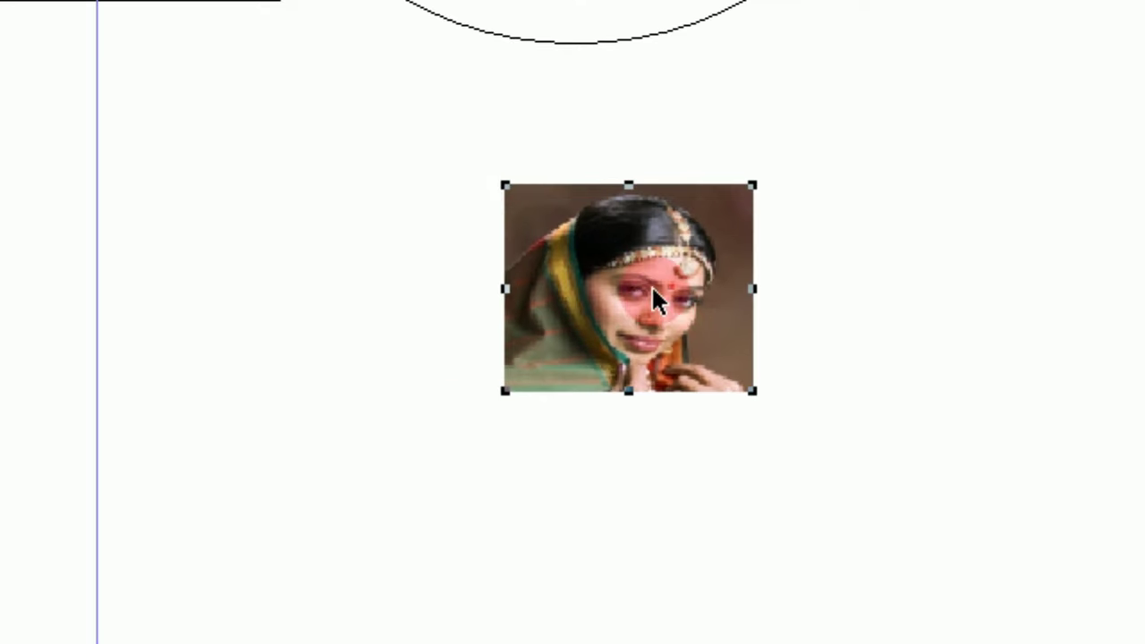
Step: Re-crop the photo to head and shoulders, trimming the top-left, bottom and both sides
{"action": "left_click", "coordinate": [148, 176]}
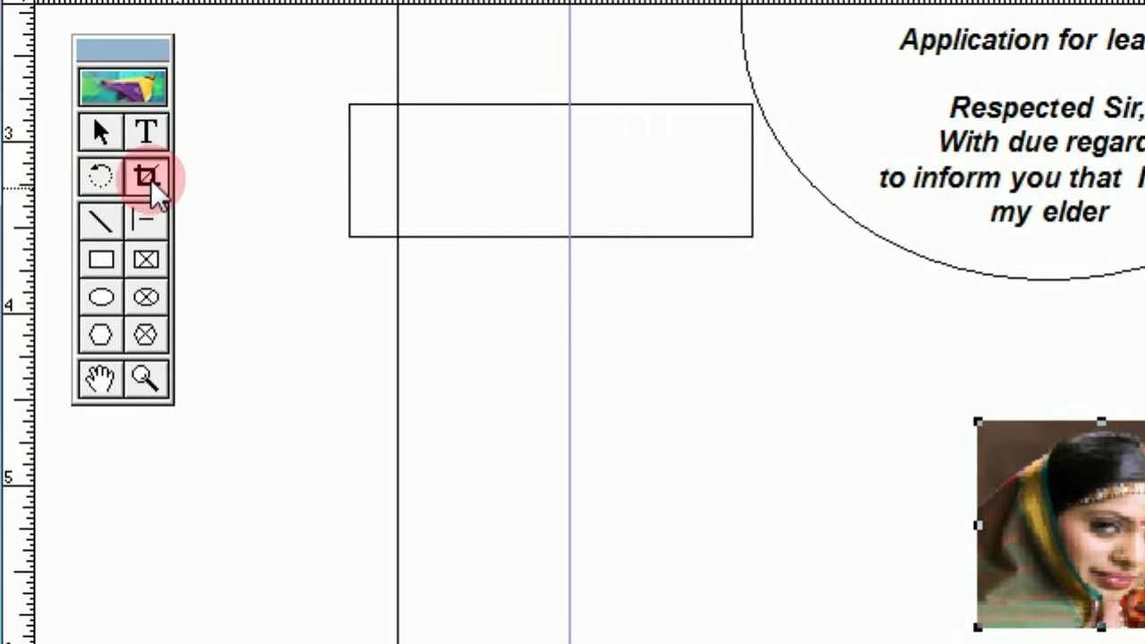
{"action": "left_click_drag", "start_coordinate": [846, 468], "coordinate": [786, 472]}
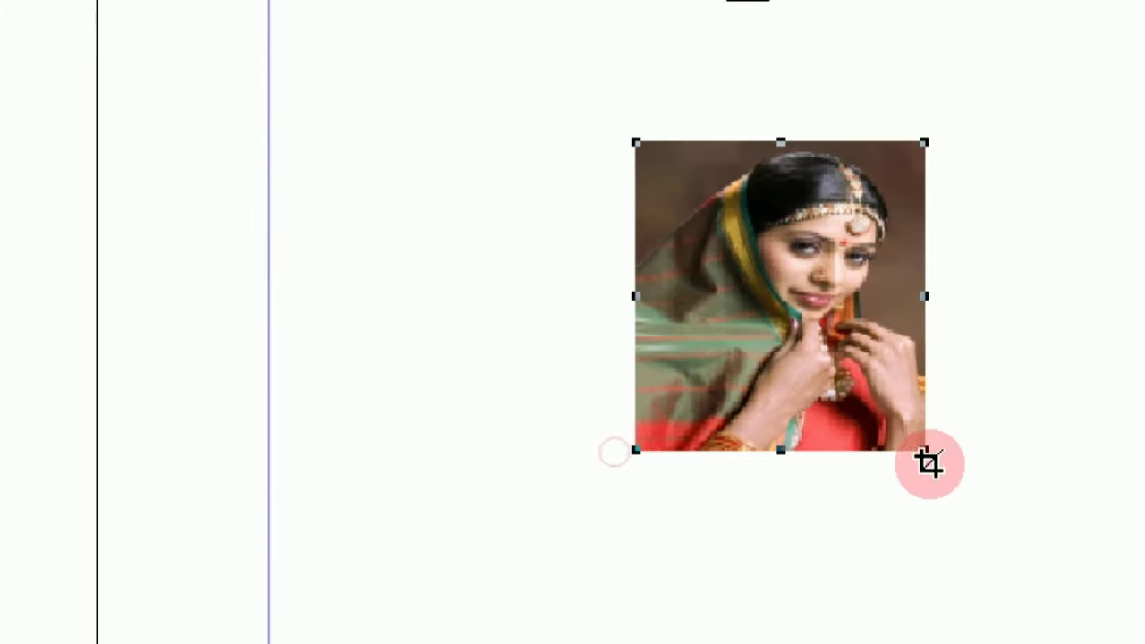
{"action": "left_click_drag", "start_coordinate": [1097, 473], "coordinate": [1144, 547]}
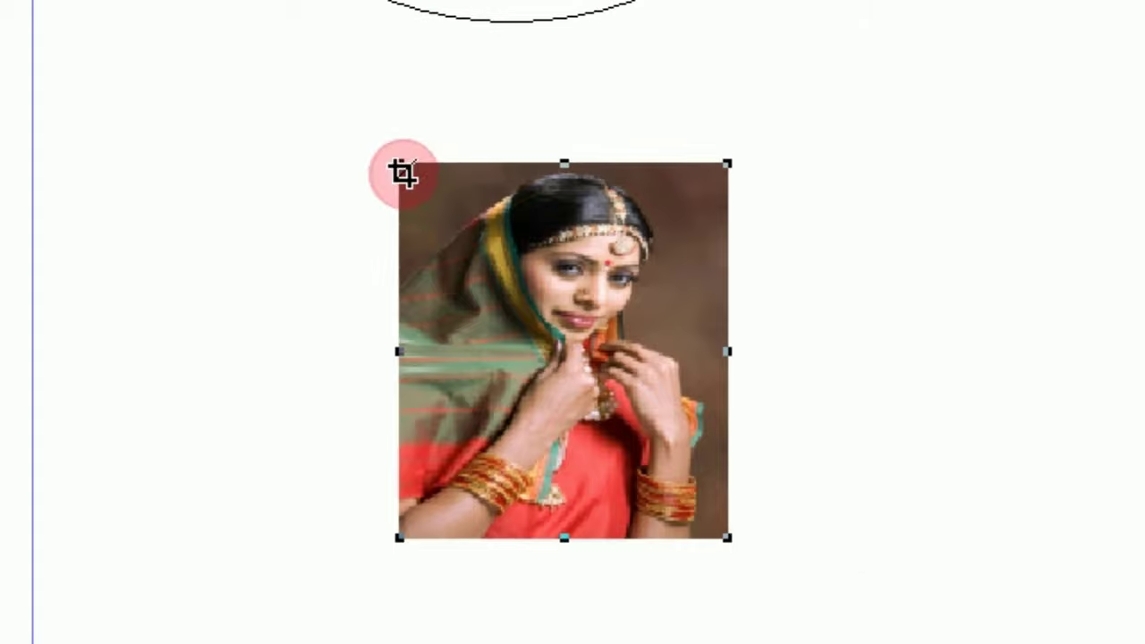
{"action": "left_click", "coordinate": [389, 98]}
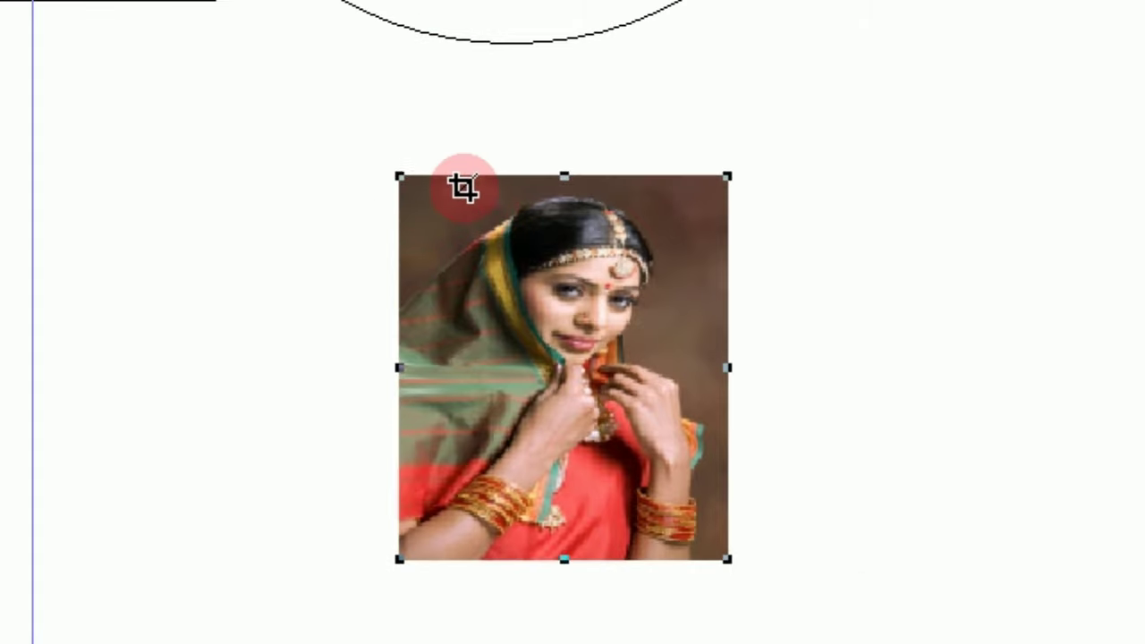
{"action": "left_click_drag", "start_coordinate": [394, 168], "coordinate": [449, 191]}
{"action": "left_click_drag", "start_coordinate": [604, 469], "coordinate": [597, 336]}
{"action": "left_click_drag", "start_coordinate": [720, 231], "coordinate": [656, 235]}
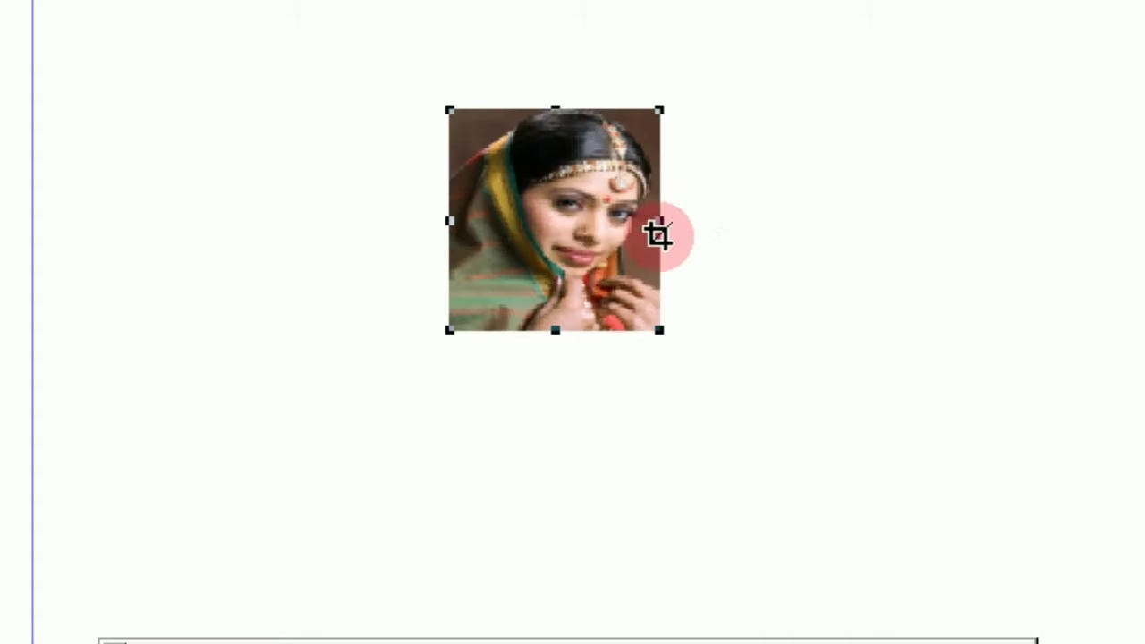
{"action": "left_click_drag", "start_coordinate": [460, 223], "coordinate": [462, 219]}
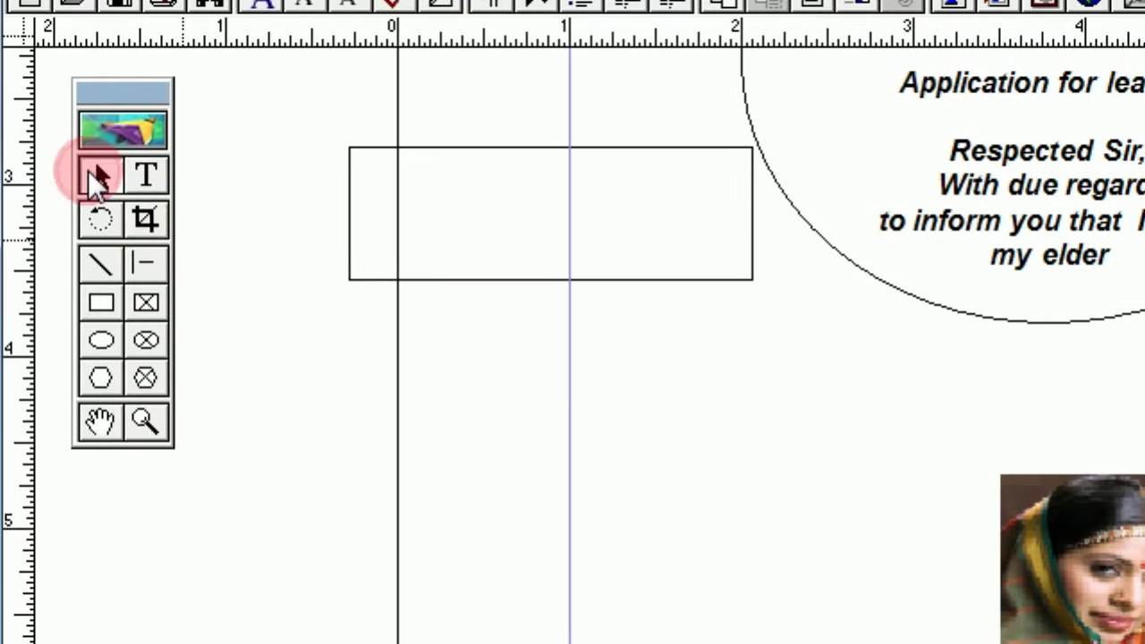
Step: Shrink the photo slightly and move it right and up, below the ellipse
{"action": "left_click", "coordinate": [1019, 577]}
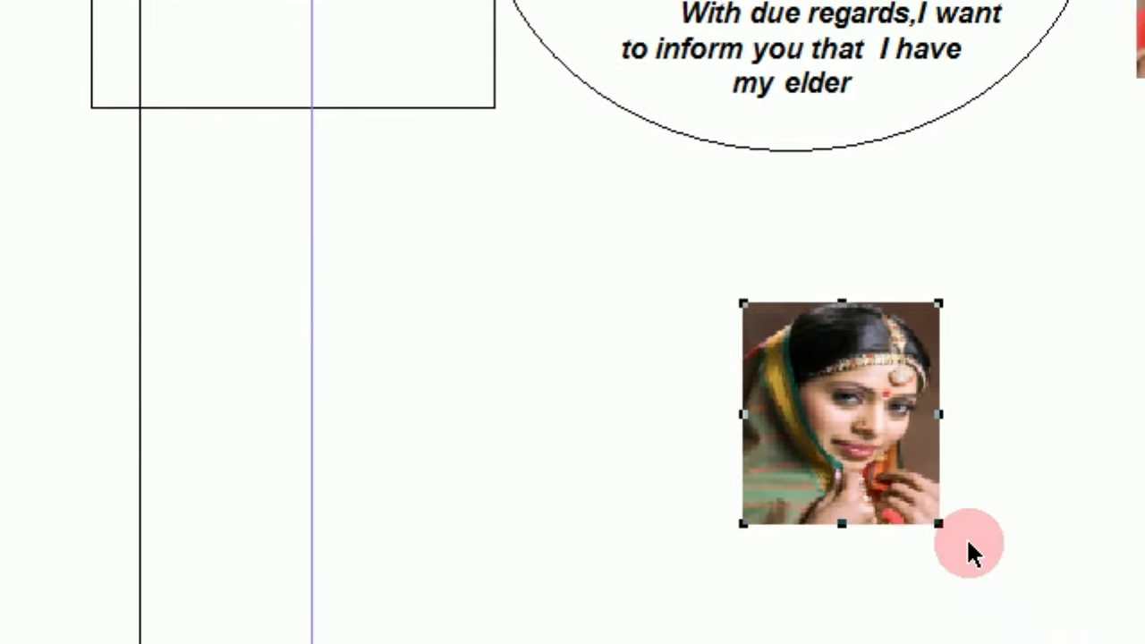
{"action": "left_click_drag", "start_coordinate": [1144, 643], "coordinate": [1144, 643]}
{"action": "left_click_drag", "start_coordinate": [857, 495], "coordinate": [849, 442]}
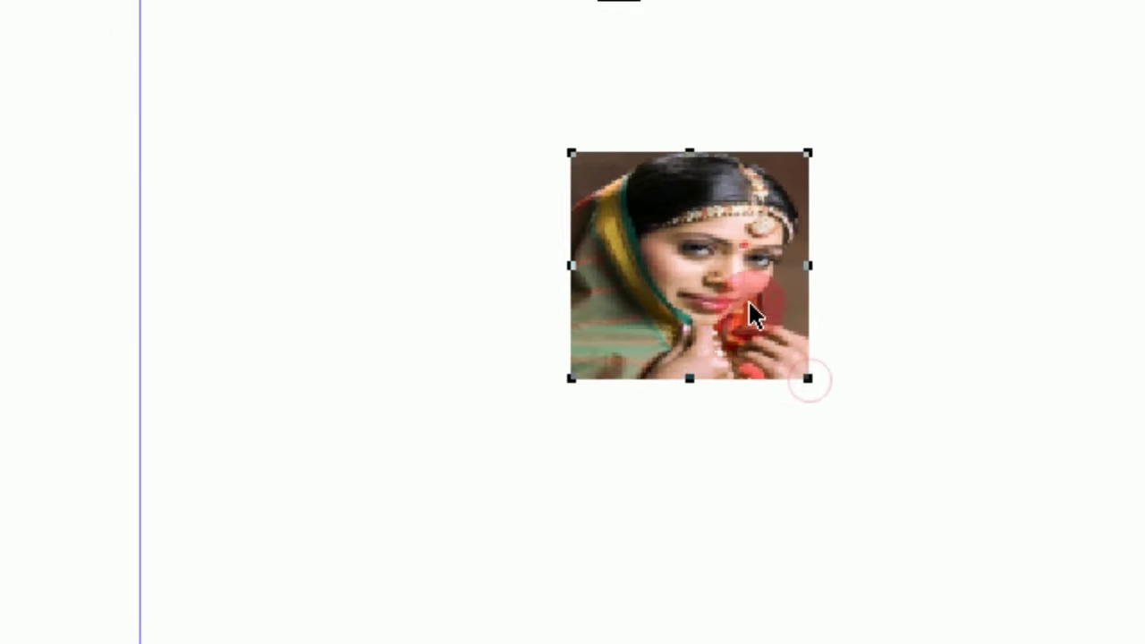
{"action": "left_click_drag", "start_coordinate": [751, 313], "coordinate": [869, 236]}
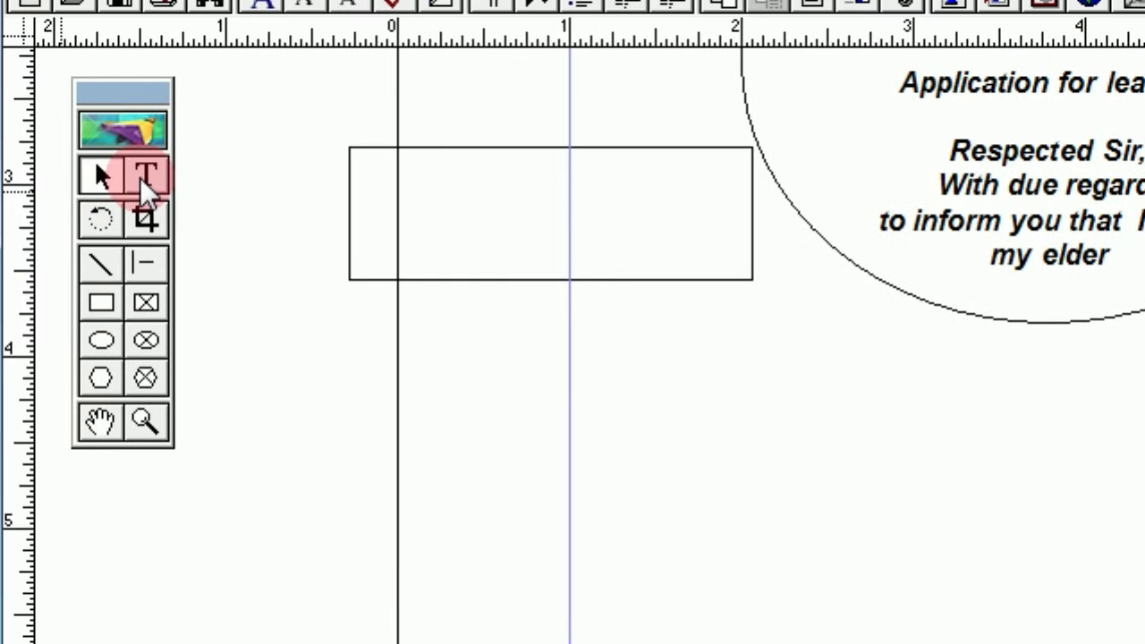
{"action": "left_click", "coordinate": [143, 268]}
{"action": "left_click", "coordinate": [94, 269]}
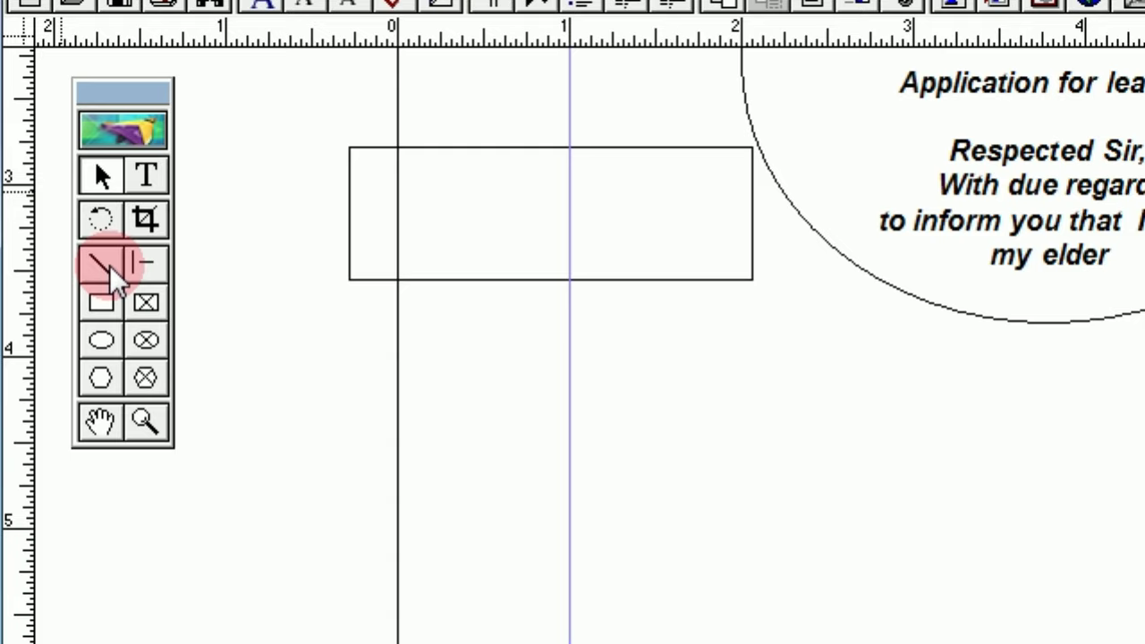
{"action": "left_click", "coordinate": [148, 271]}
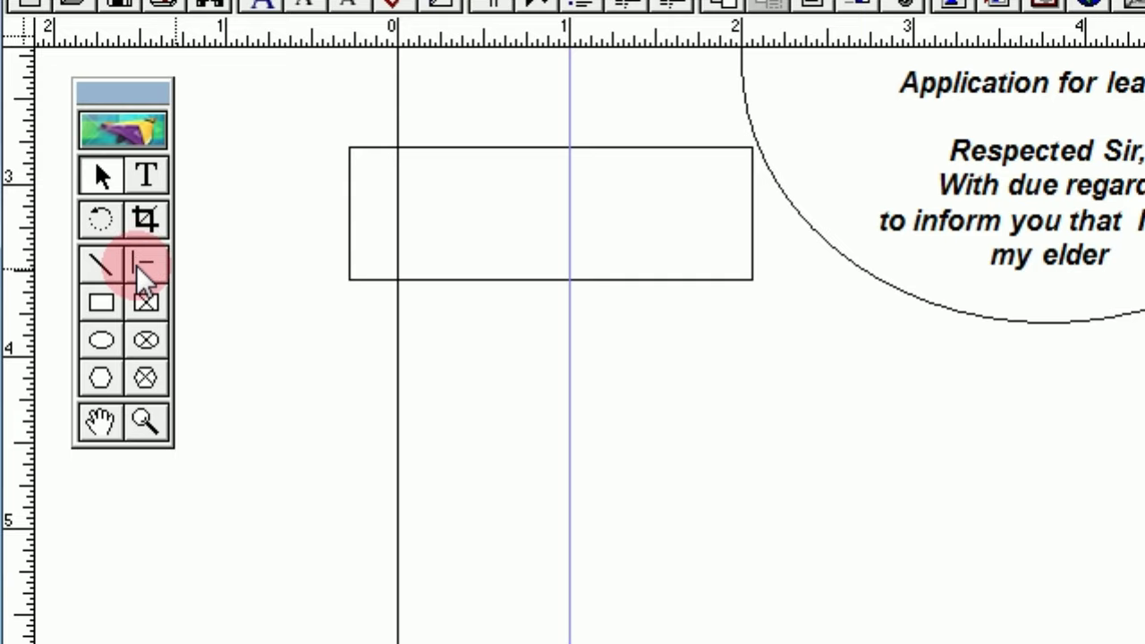
{"action": "left_click", "coordinate": [136, 265]}
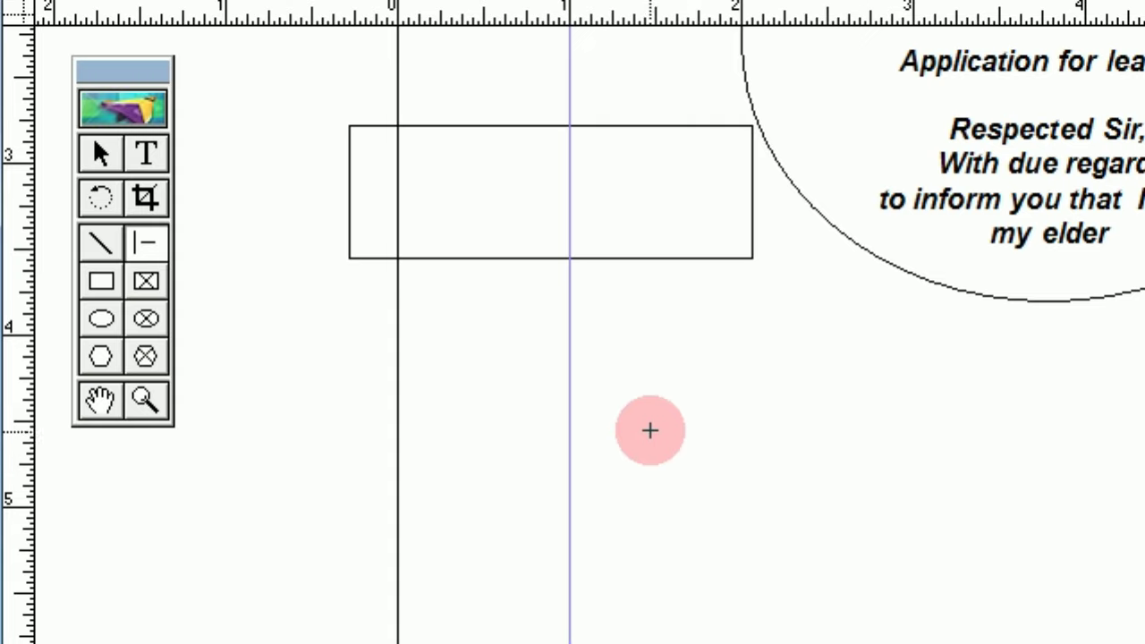
Step: Draw two parallel horizontal lines and two parallel vertical lines below the rectangle, forming a T
{"action": "left_click_drag", "start_coordinate": [620, 416], "coordinate": [997, 426]}
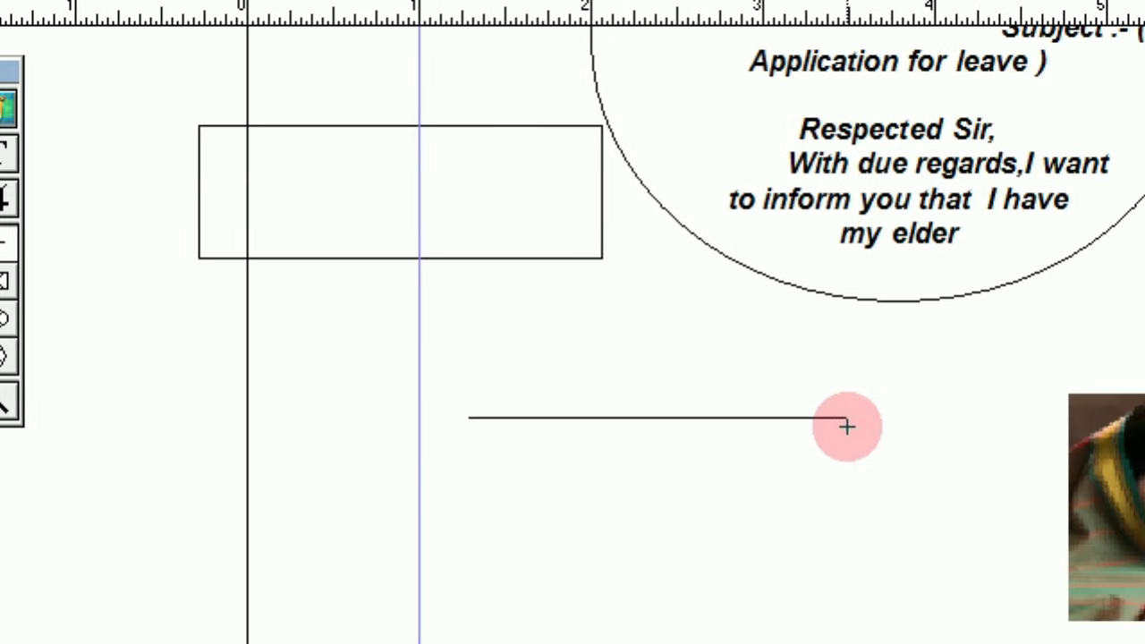
{"action": "left_click_drag", "start_coordinate": [846, 427], "coordinate": [846, 427]}
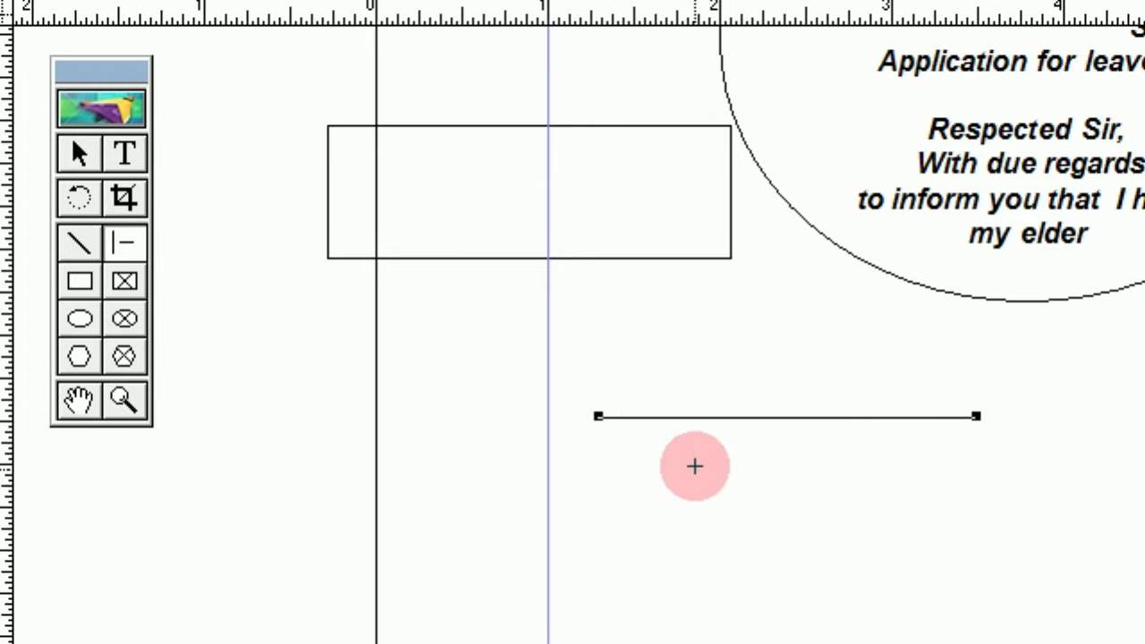
{"action": "left_click_drag", "start_coordinate": [674, 456], "coordinate": [701, 630]}
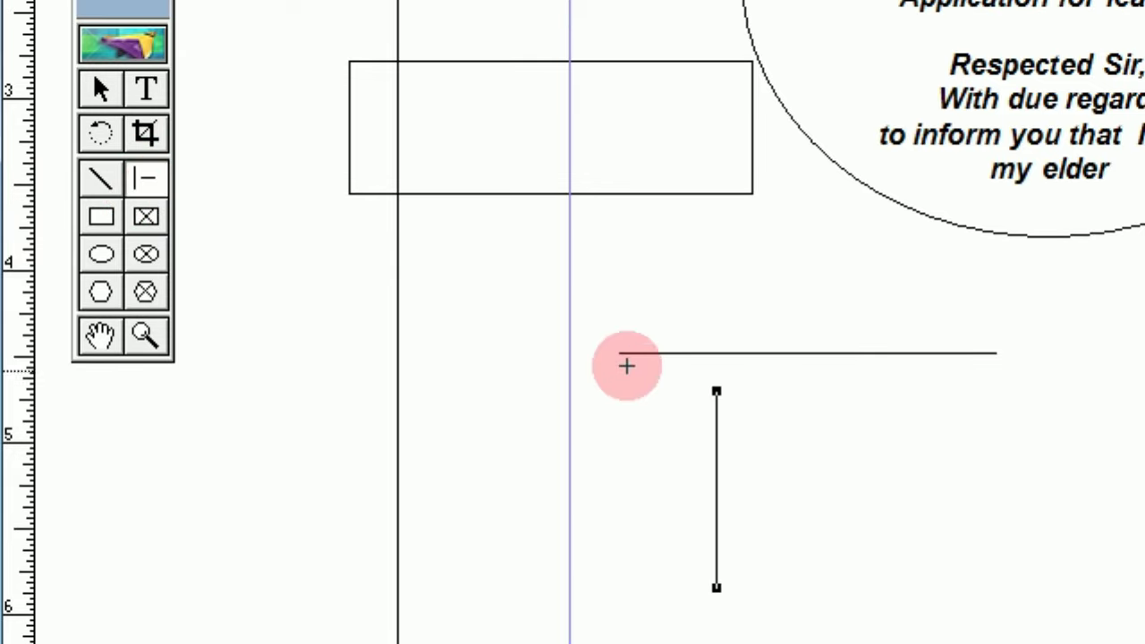
{"action": "mouse_move", "coordinate": [628, 336]}
{"action": "left_mouse_down"}
{"action": "mouse_move", "coordinate": [964, 333]}
{"action": "mouse_move", "coordinate": [931, 334]}
{"action": "left_mouse_up"}
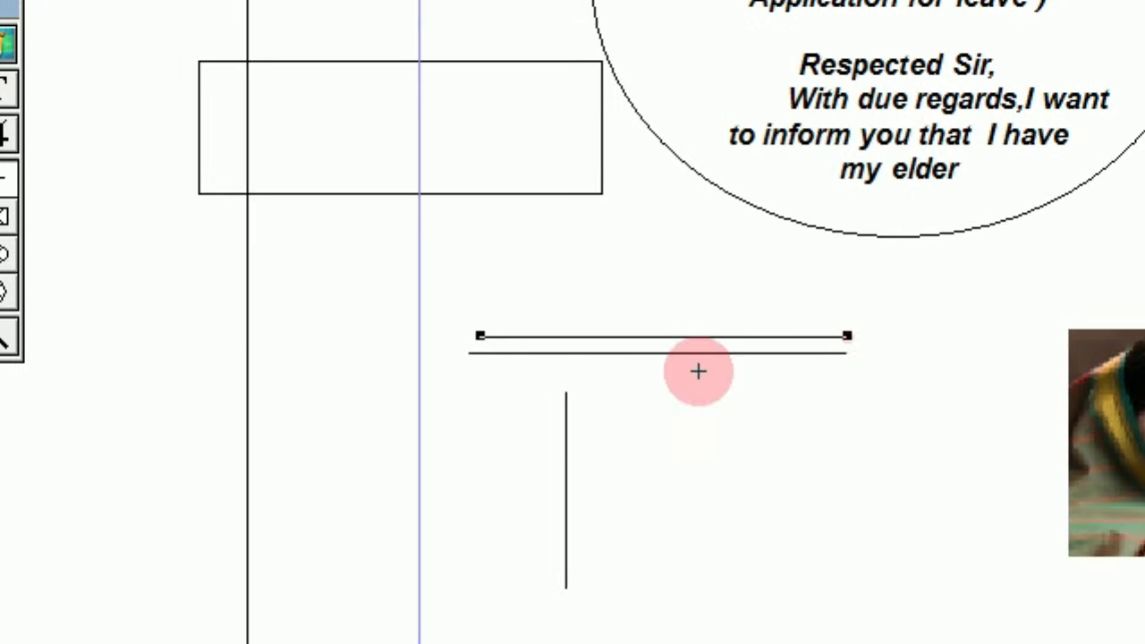
{"action": "left_click_drag", "start_coordinate": [595, 389], "coordinate": [596, 599]}
{"action": "left_click", "coordinate": [617, 387]}
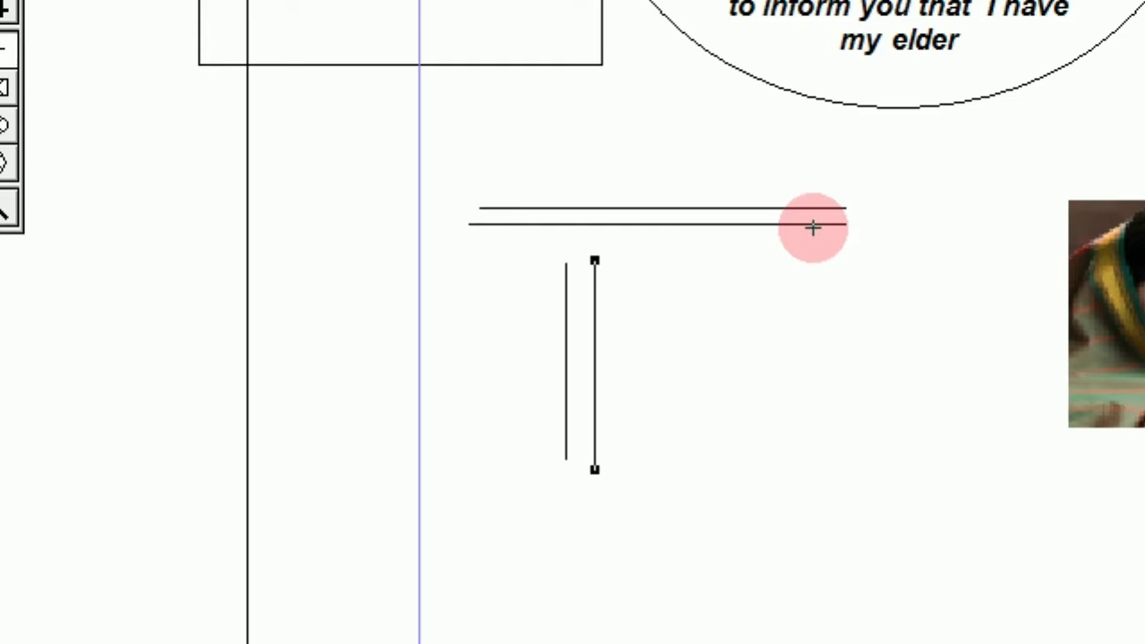
{"action": "left_click", "coordinate": [18, 113]}
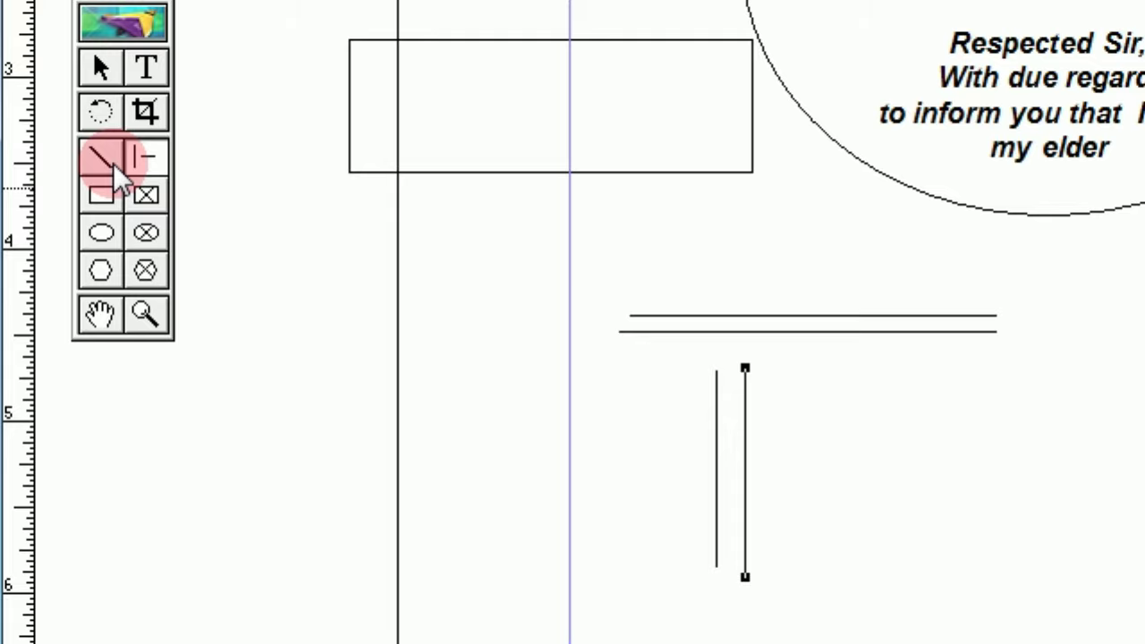
Step: Draw several slanted lines at various angles around the parallel line pairs and near the photo
{"action": "left_click", "coordinate": [112, 162]}
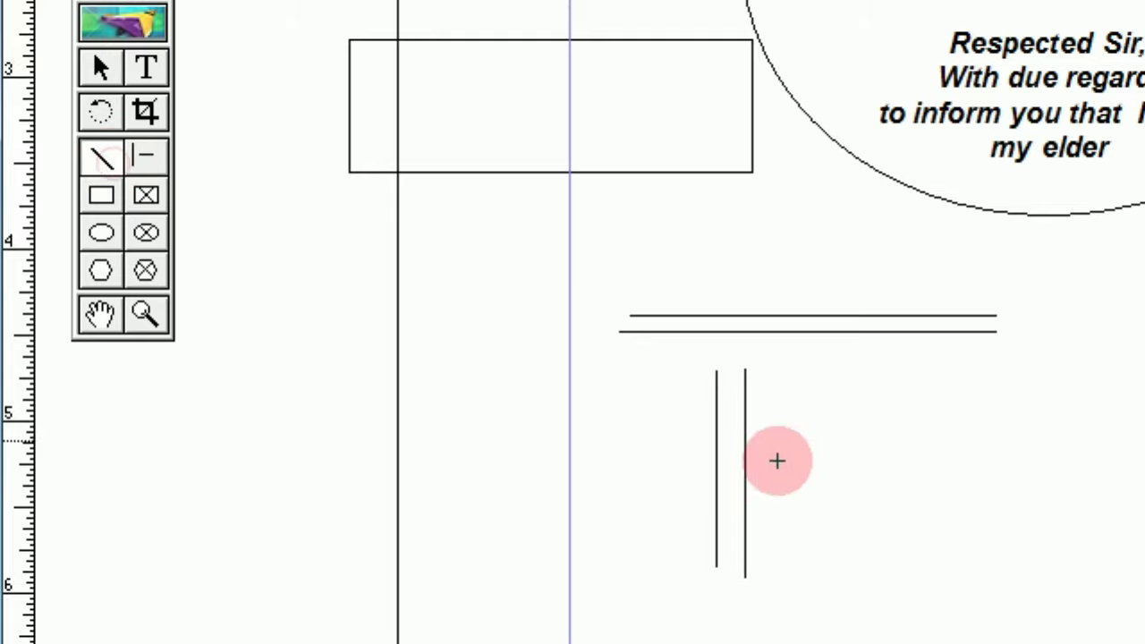
{"action": "left_click_drag", "start_coordinate": [847, 518], "coordinate": [1102, 387]}
{"action": "left_click_drag", "start_coordinate": [887, 345], "coordinate": [887, 344]}
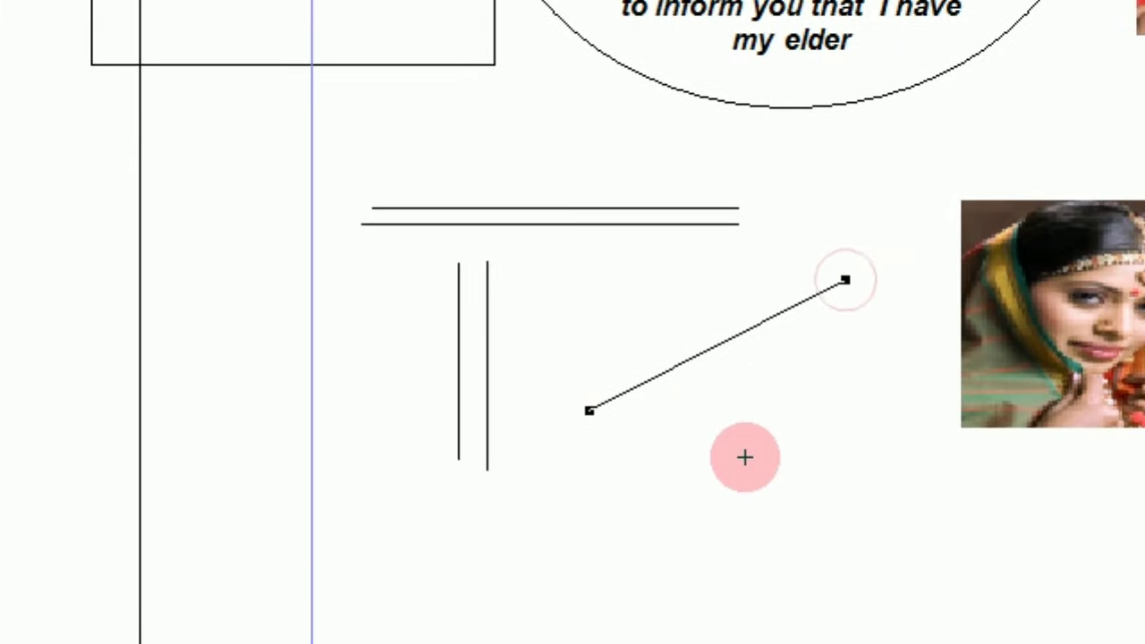
{"action": "mouse_move", "coordinate": [700, 439]}
{"action": "left_mouse_down"}
{"action": "mouse_move", "coordinate": [769, 491]}
{"action": "mouse_move", "coordinate": [855, 468]}
{"action": "left_mouse_up"}
{"action": "left_click_drag", "start_coordinate": [582, 334], "coordinate": [472, 506]}
{"action": "left_click_drag", "start_coordinate": [700, 442], "coordinate": [636, 246]}
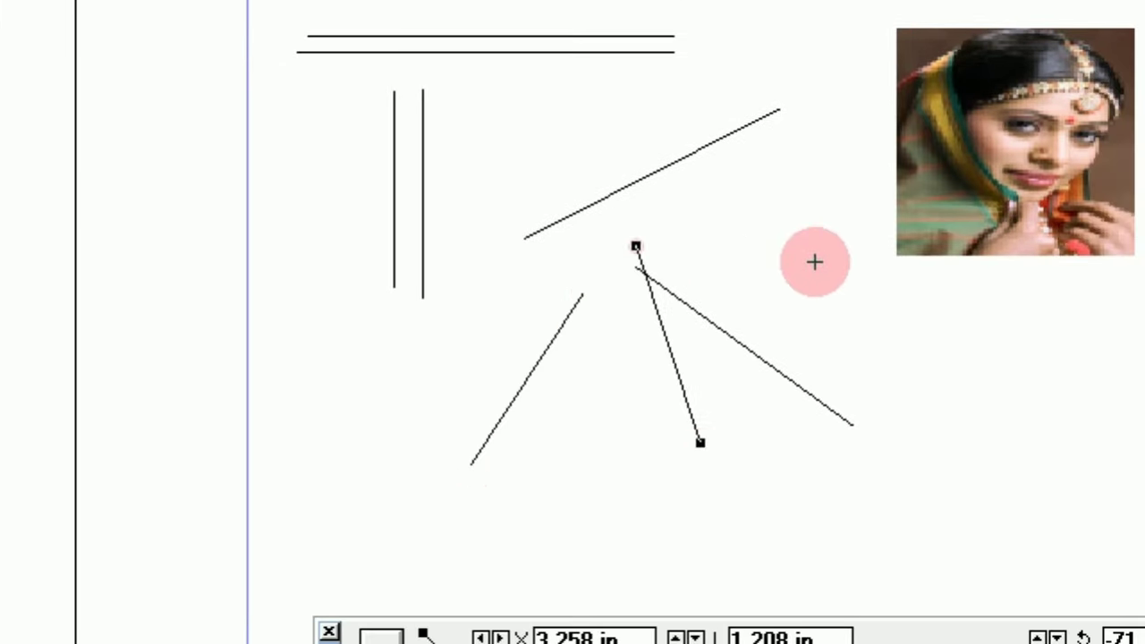
{"action": "left_click_drag", "start_coordinate": [813, 267], "coordinate": [770, 52]}
{"action": "left_click_drag", "start_coordinate": [537, 234], "coordinate": [742, 100]}
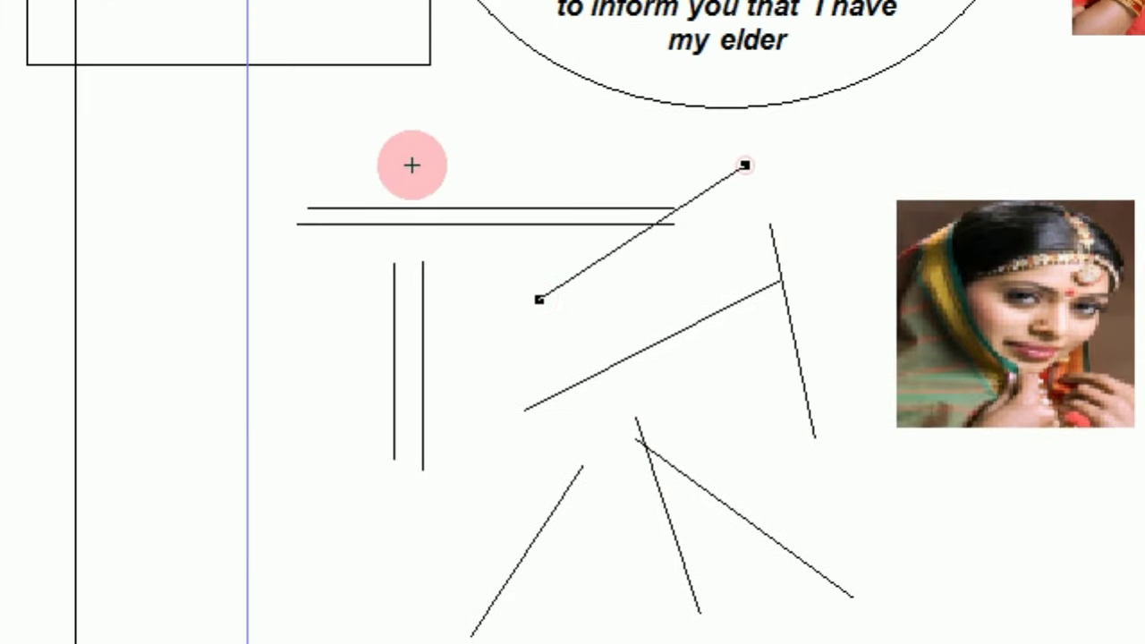
{"action": "left_click_drag", "start_coordinate": [329, 74], "coordinate": [559, 111]}
{"action": "left_click_drag", "start_coordinate": [559, 196], "coordinate": [559, 195]}
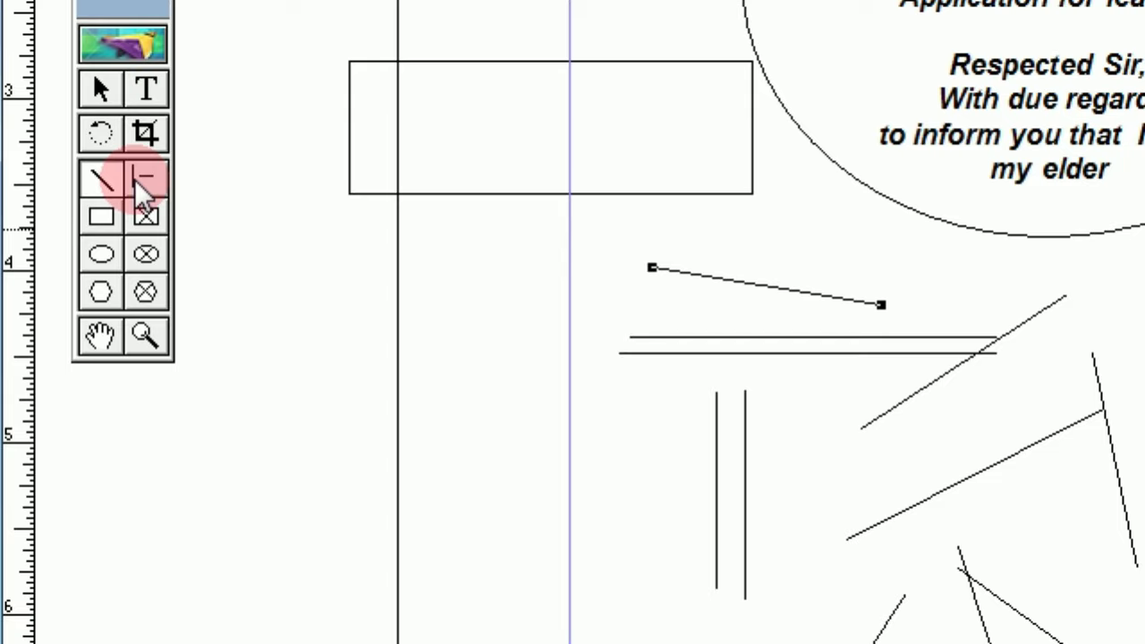
Step: Add a horizontal line under the rectangle and a vertical line further left
{"action": "left_click_drag", "start_coordinate": [409, 258], "coordinate": [724, 259]}
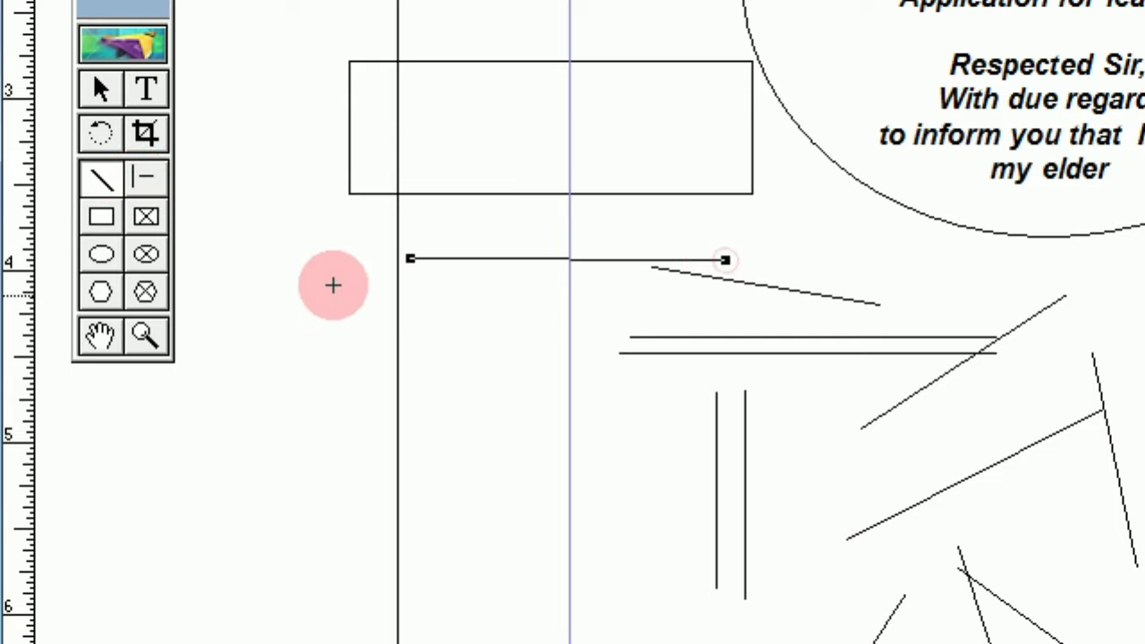
{"action": "left_click_drag", "start_coordinate": [332, 259], "coordinate": [334, 521]}
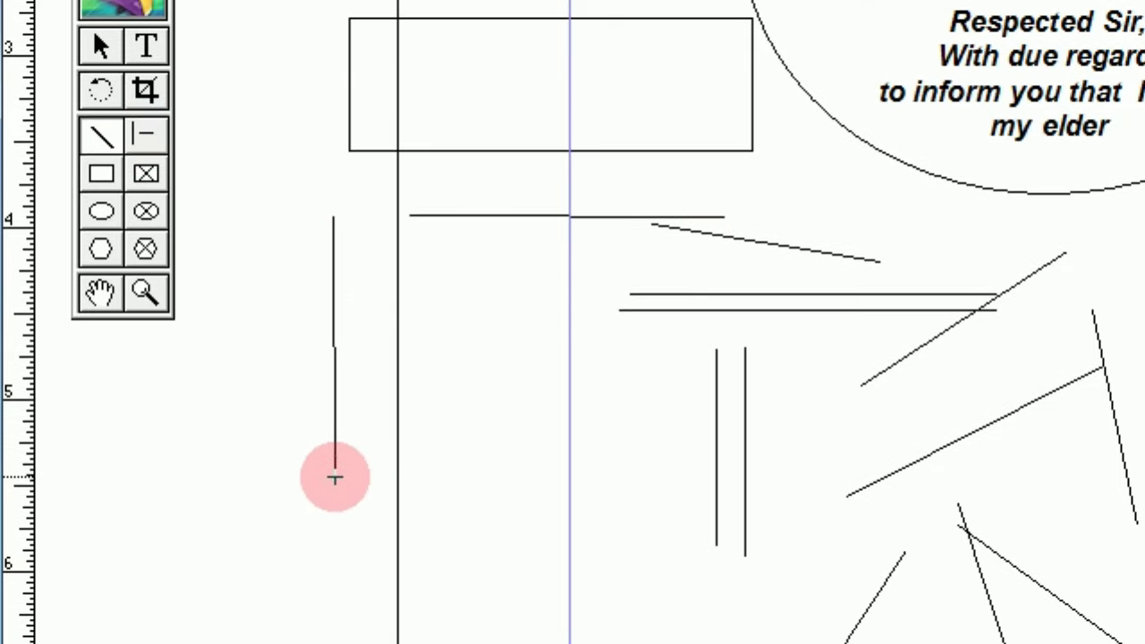
{"action": "left_click_drag", "start_coordinate": [335, 479], "coordinate": [335, 477]}
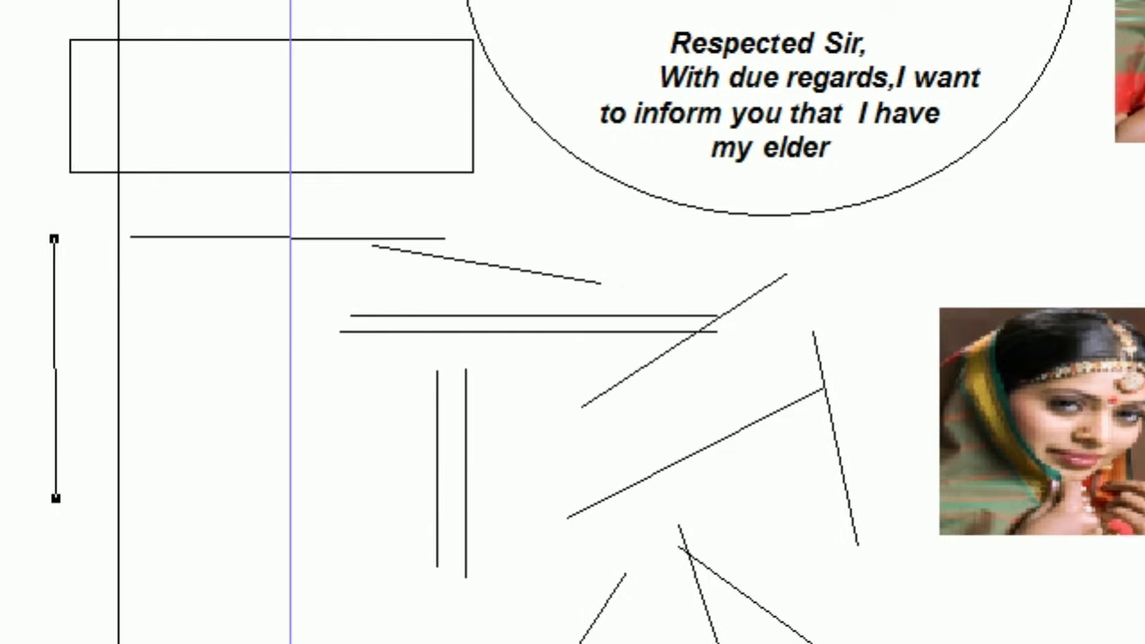
{"action": "left_click", "coordinate": [99, 315]}
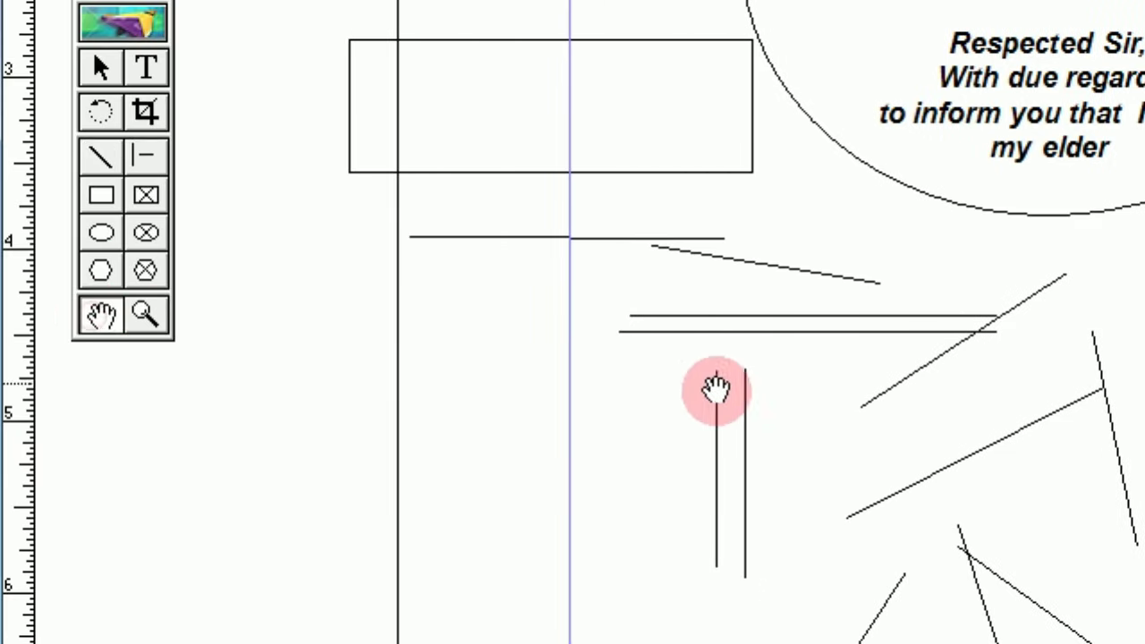
{"action": "left_click_drag", "start_coordinate": [787, 414], "coordinate": [769, 263]}
{"action": "mouse_move", "coordinate": [845, 304]}
{"action": "left_mouse_down"}
{"action": "mouse_move", "coordinate": [1011, 332]}
{"action": "mouse_move", "coordinate": [677, 299]}
{"action": "mouse_move", "coordinate": [577, 324]}
{"action": "mouse_move", "coordinate": [349, 311]}
{"action": "mouse_move", "coordinate": [583, 304]}
{"action": "mouse_move", "coordinate": [670, 389]}
{"action": "mouse_move", "coordinate": [593, 280]}
{"action": "mouse_move", "coordinate": [625, 479]}
{"action": "mouse_move", "coordinate": [653, 384]}
{"action": "mouse_move", "coordinate": [718, 384]}
{"action": "mouse_move", "coordinate": [706, 464]}
{"action": "mouse_move", "coordinate": [723, 408]}
{"action": "mouse_move", "coordinate": [831, 294]}
{"action": "mouse_move", "coordinate": [528, 306]}
{"action": "mouse_move", "coordinate": [761, 298]}
{"action": "mouse_move", "coordinate": [529, 241]}
{"action": "mouse_move", "coordinate": [596, 242]}
{"action": "mouse_move", "coordinate": [697, 332]}
{"action": "mouse_move", "coordinate": [680, 429]}
{"action": "mouse_move", "coordinate": [689, 391]}
{"action": "mouse_move", "coordinate": [680, 273]}
{"action": "left_mouse_up"}
{"action": "scroll", "coordinate": [666, 295], "scroll_direction": "down", "scroll_amount": 1}
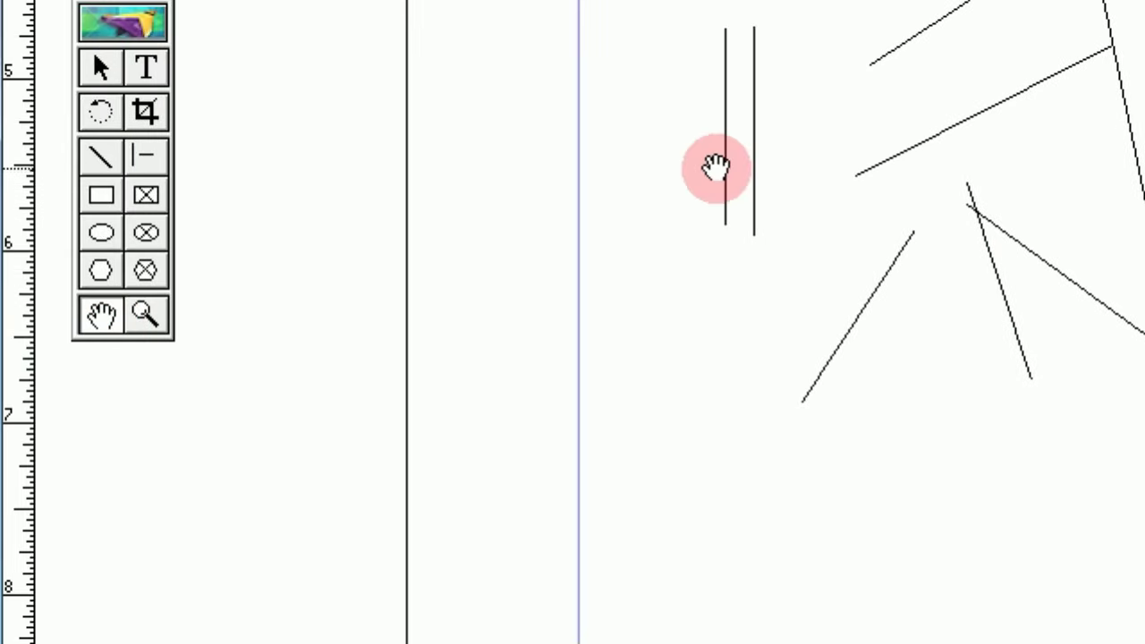
{"action": "left_click_drag", "start_coordinate": [716, 166], "coordinate": [717, 289]}
{"action": "left_click", "coordinate": [101, 272]}
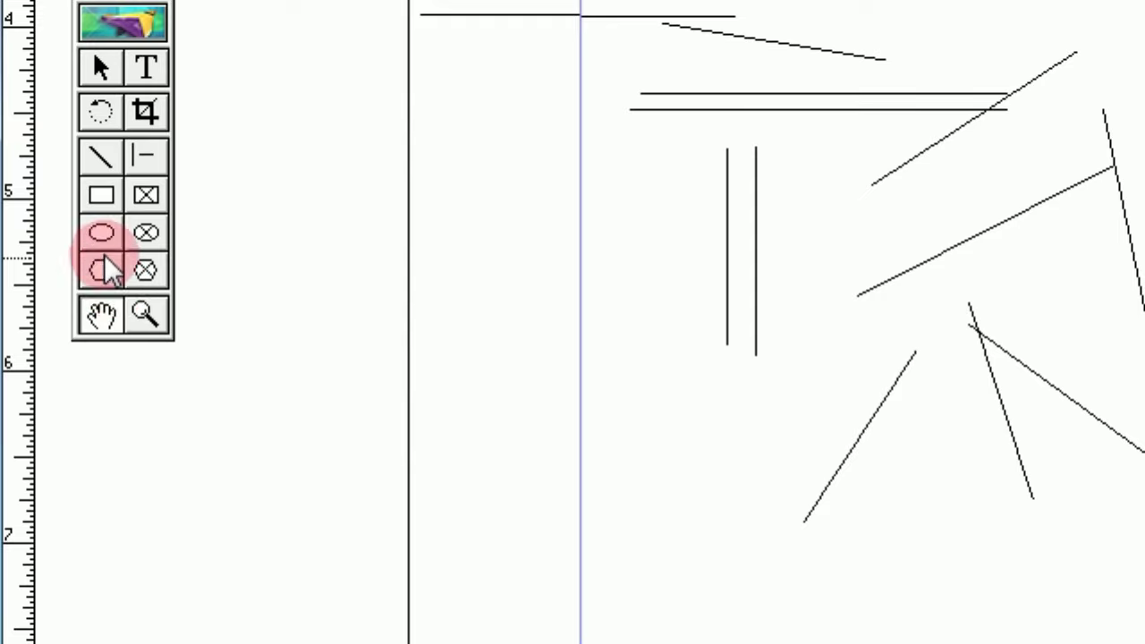
Step: Draw a wide empty rectangle under the cluster of slanted lines, beside the woman's photo
{"action": "left_click", "coordinate": [101, 315]}
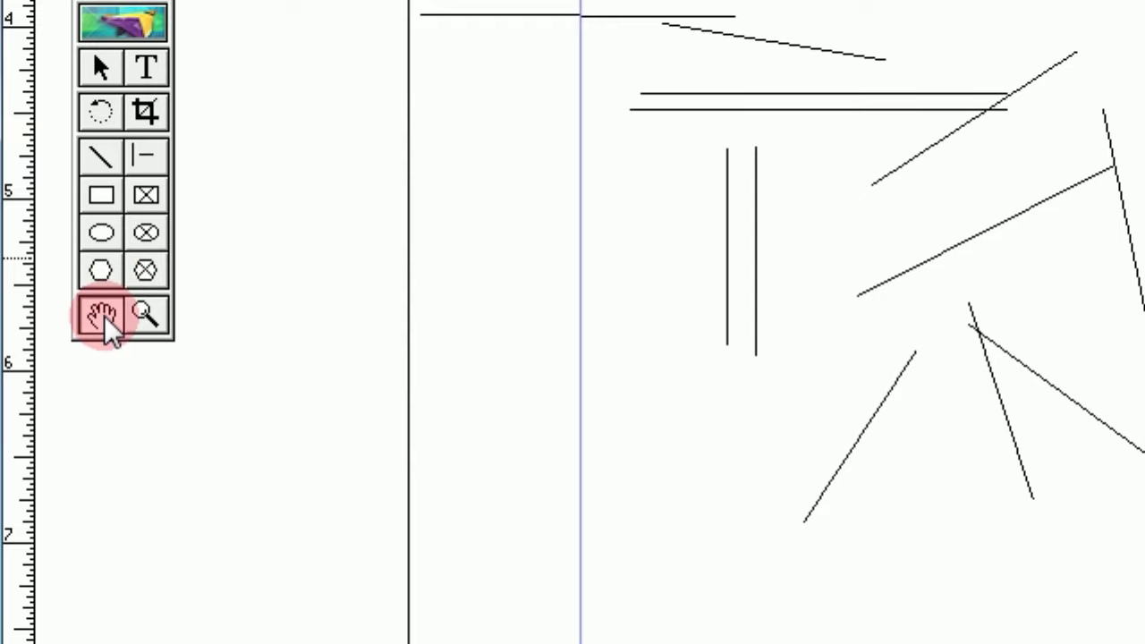
{"action": "left_click", "coordinate": [227, 269]}
{"action": "left_click", "coordinate": [114, 231]}
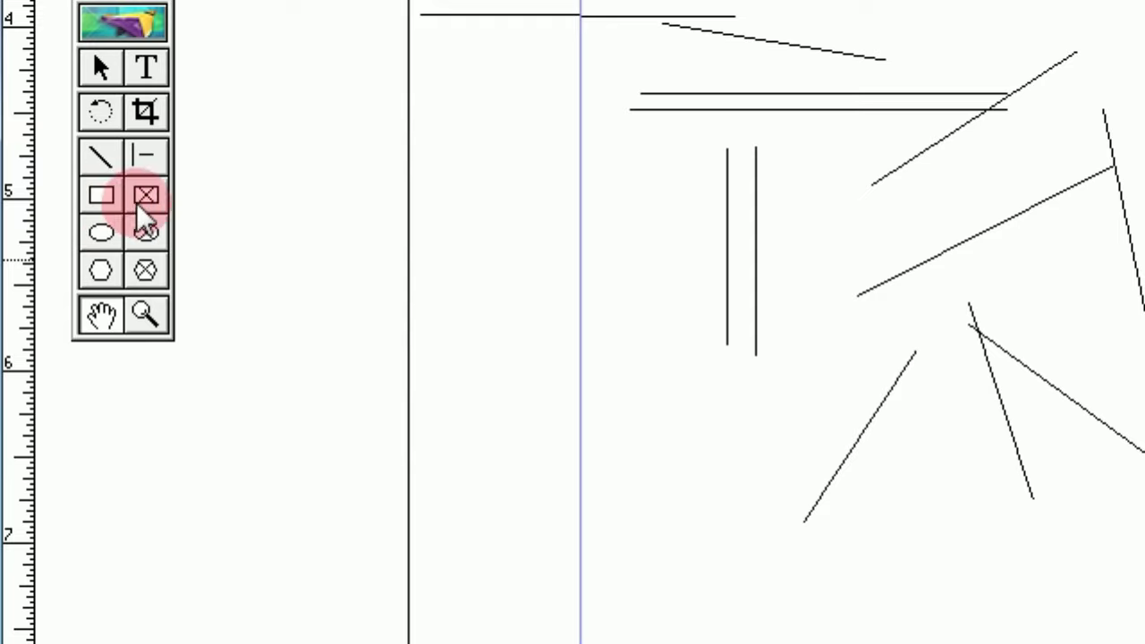
{"action": "left_click", "coordinate": [134, 189]}
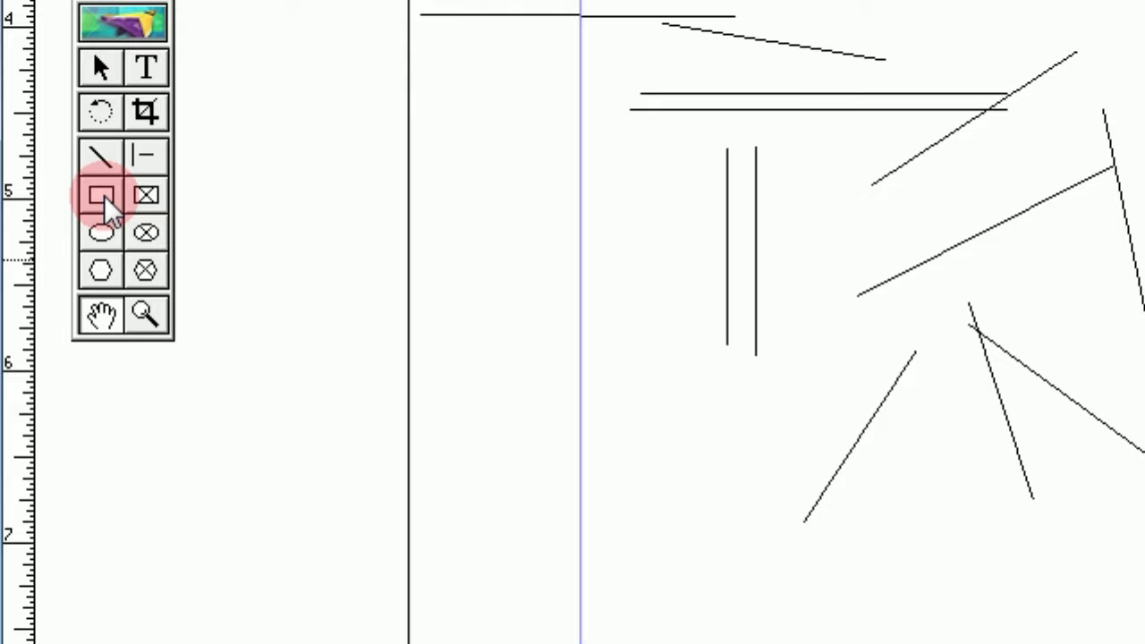
{"action": "left_click_drag", "start_coordinate": [1003, 493], "coordinate": [1144, 563]}
{"action": "left_click_drag", "start_coordinate": [856, 478], "coordinate": [856, 478]}
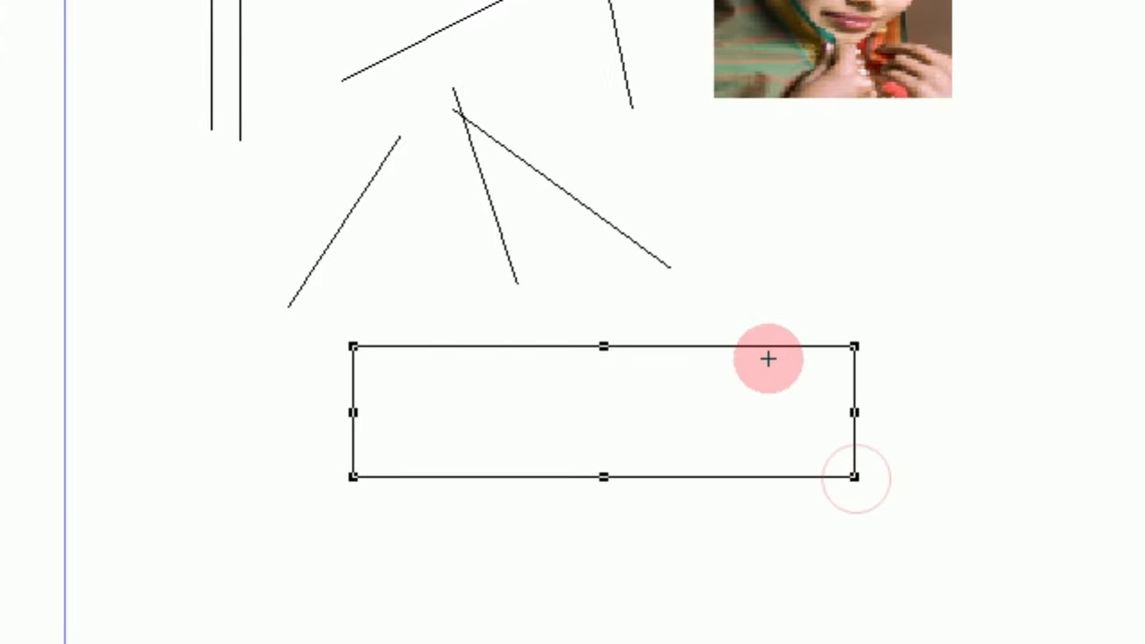
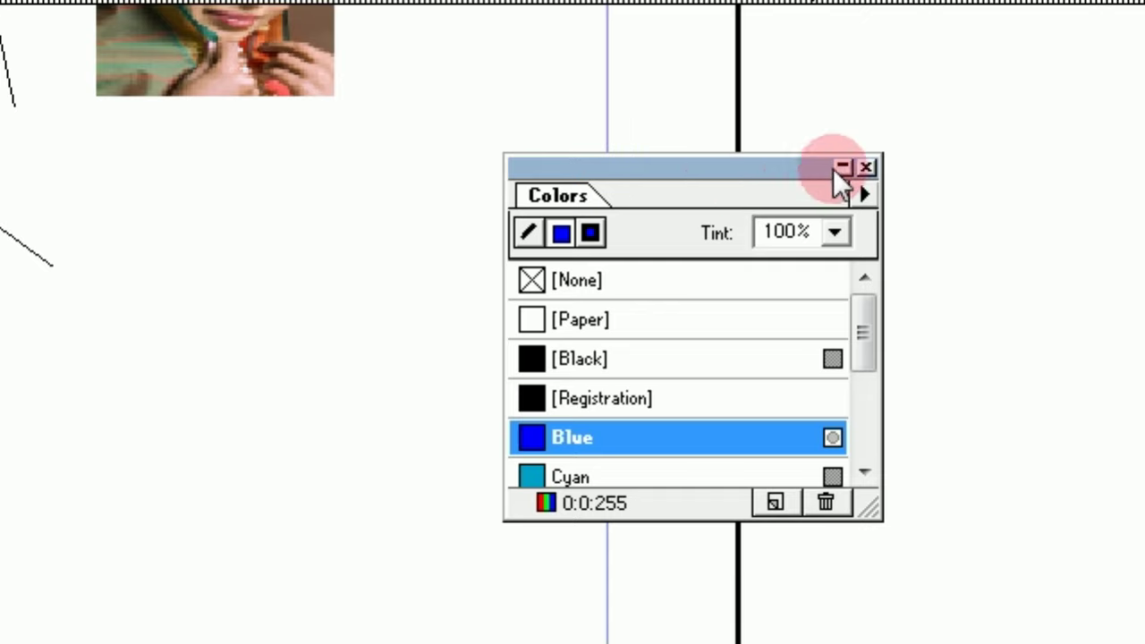
Step: Close the Colors palette and bring it back through Window > Show Colors
{"action": "left_click", "coordinate": [866, 167]}
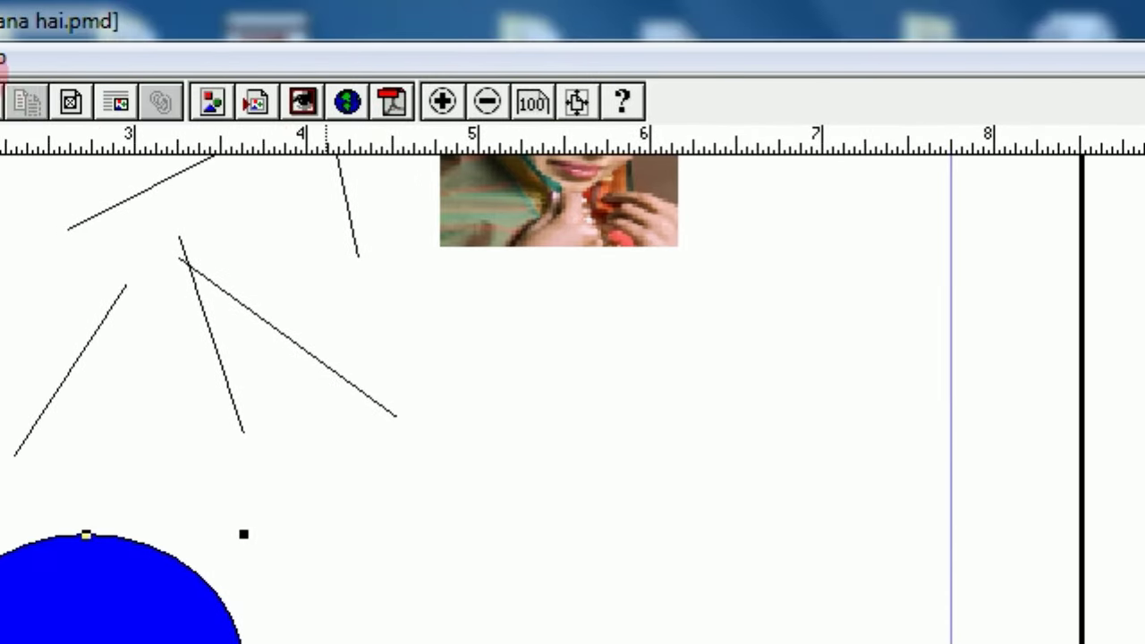
{"action": "left_click", "coordinate": [284, 57]}
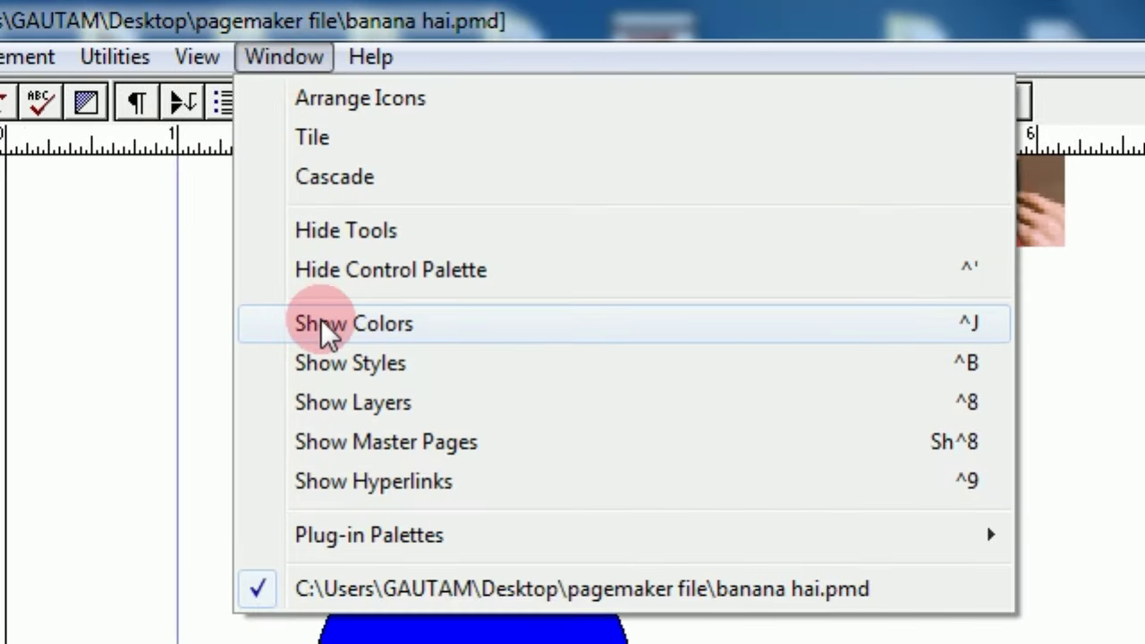
{"action": "left_click", "coordinate": [374, 333]}
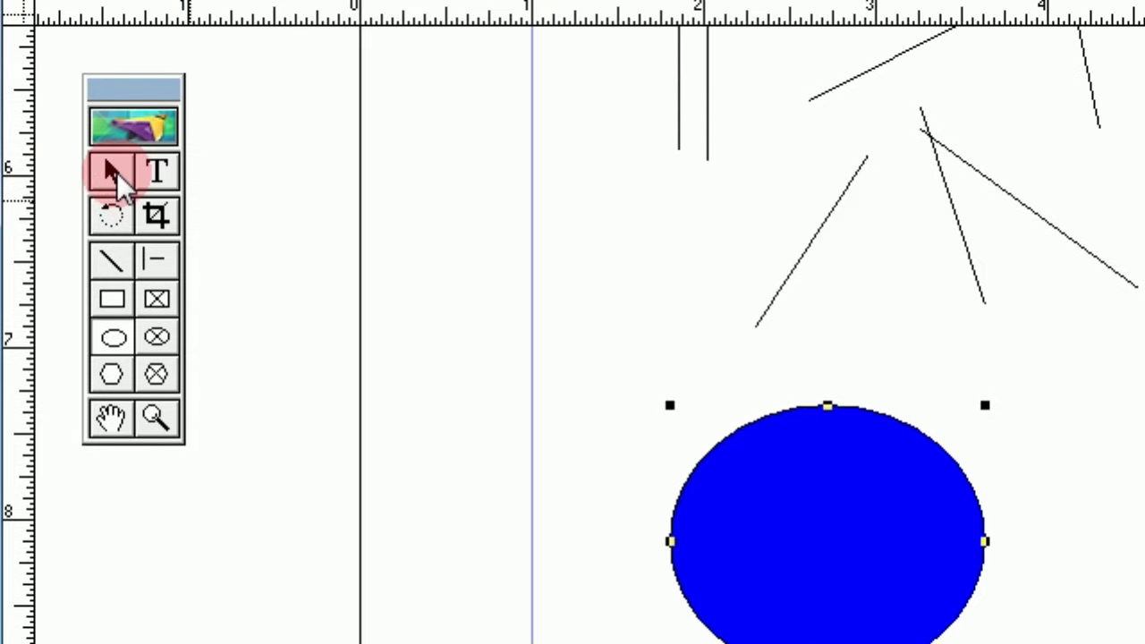
Step: Drag the blue ellipse further right with the Pointer tool
{"action": "left_click", "coordinate": [117, 172]}
{"action": "left_click", "coordinate": [792, 538]}
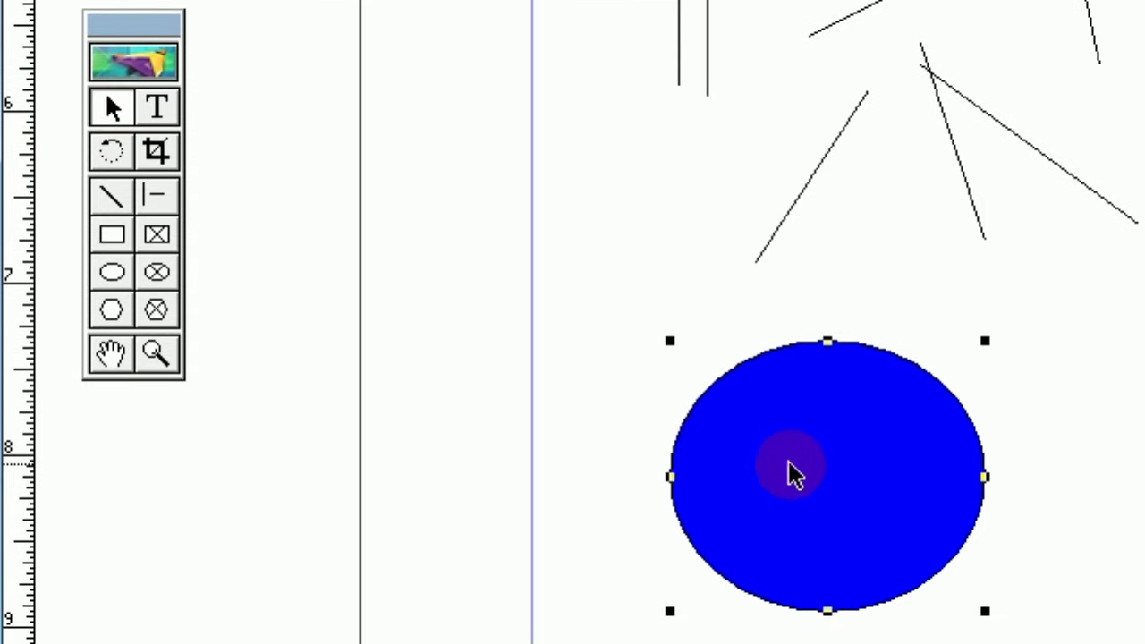
{"action": "left_click_drag", "start_coordinate": [792, 474], "coordinate": [849, 435]}
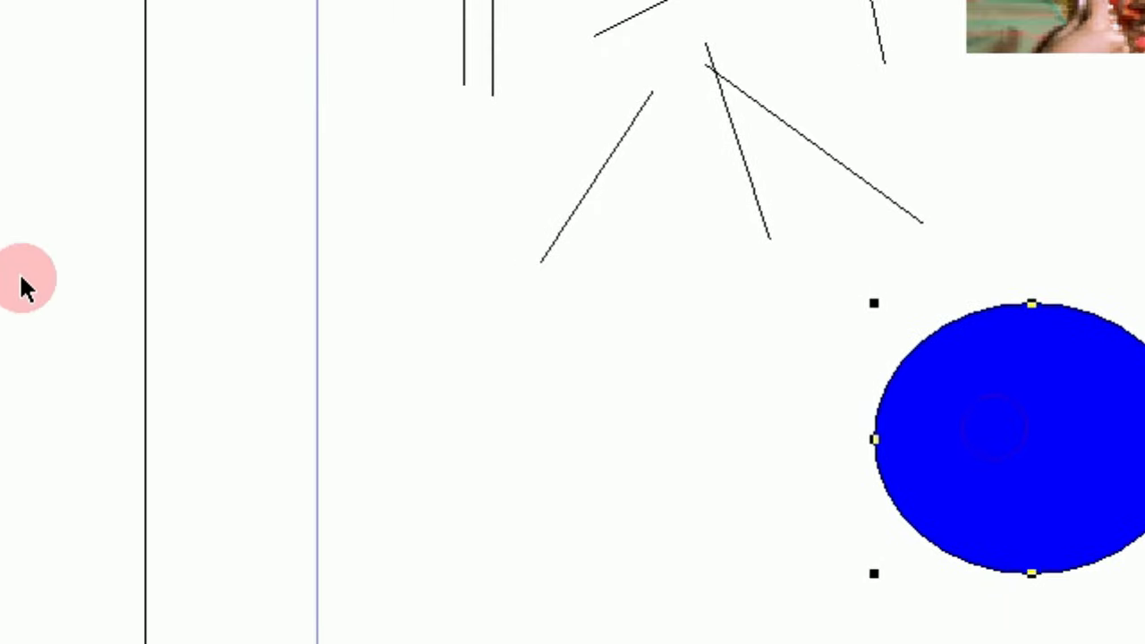
{"action": "left_click", "coordinate": [111, 277]}
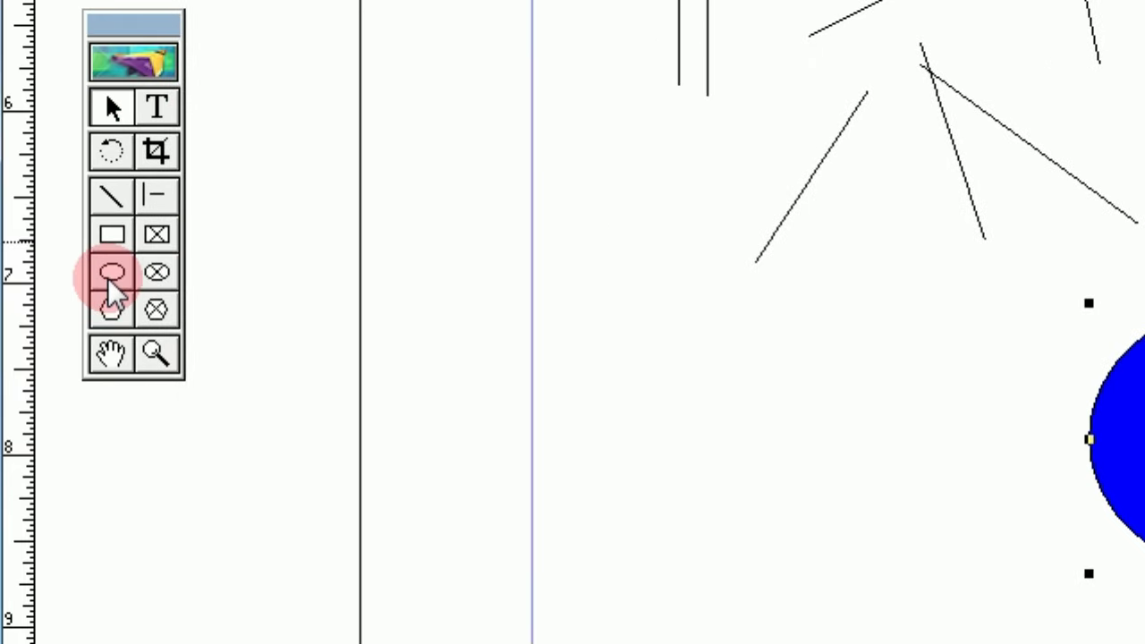
{"action": "left_click", "coordinate": [159, 274]}
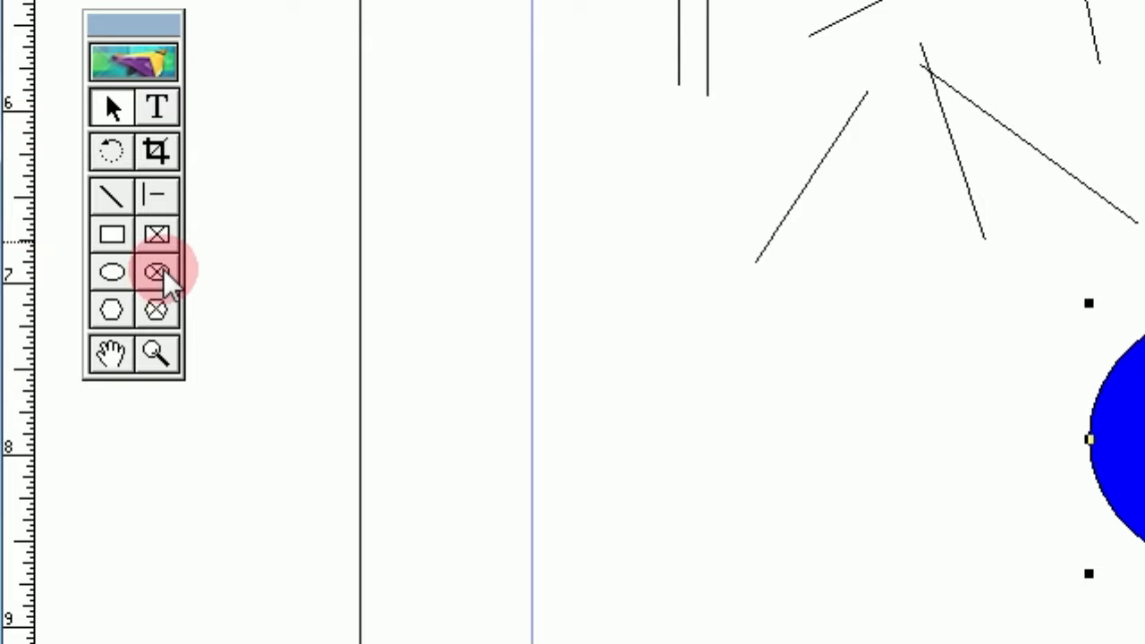
{"action": "left_click", "coordinate": [158, 235]}
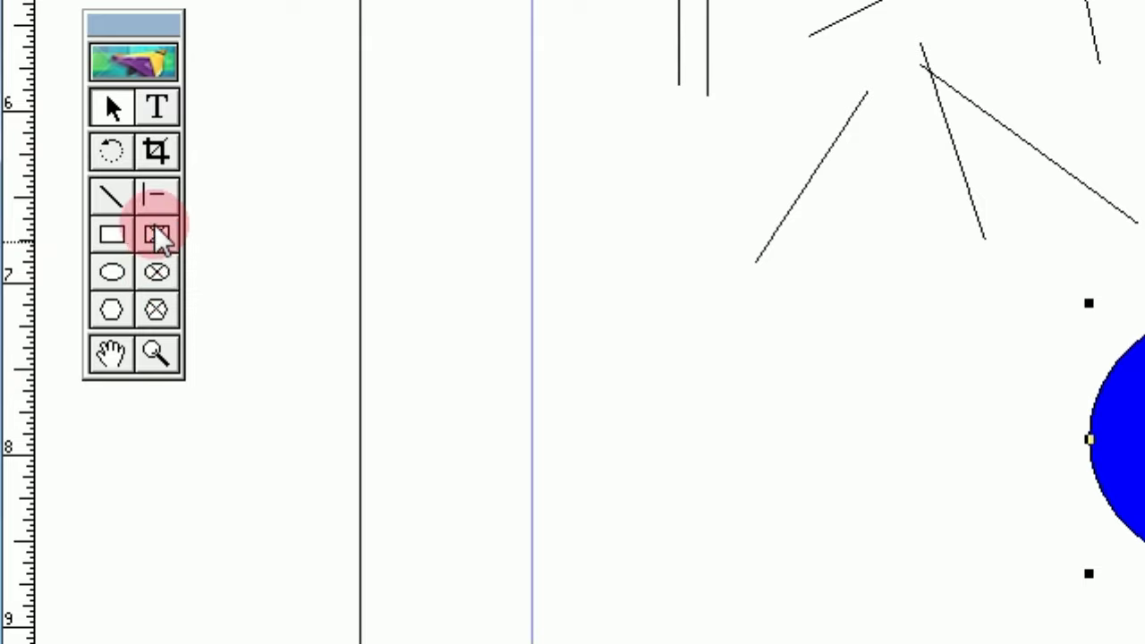
Step: Draw a circular Ellipse Frame left of the blue ellipse, then deselect it
{"action": "left_click", "coordinate": [153, 285]}
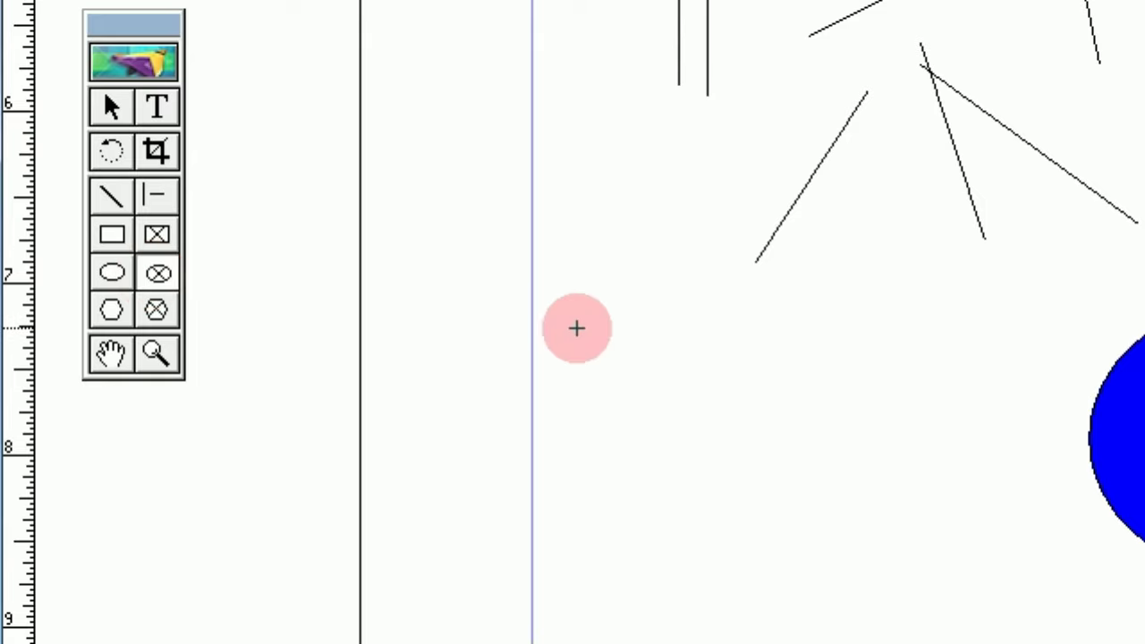
{"action": "left_click_drag", "start_coordinate": [567, 308], "coordinate": [912, 631]}
{"action": "left_click_drag", "start_coordinate": [848, 481], "coordinate": [849, 480]}
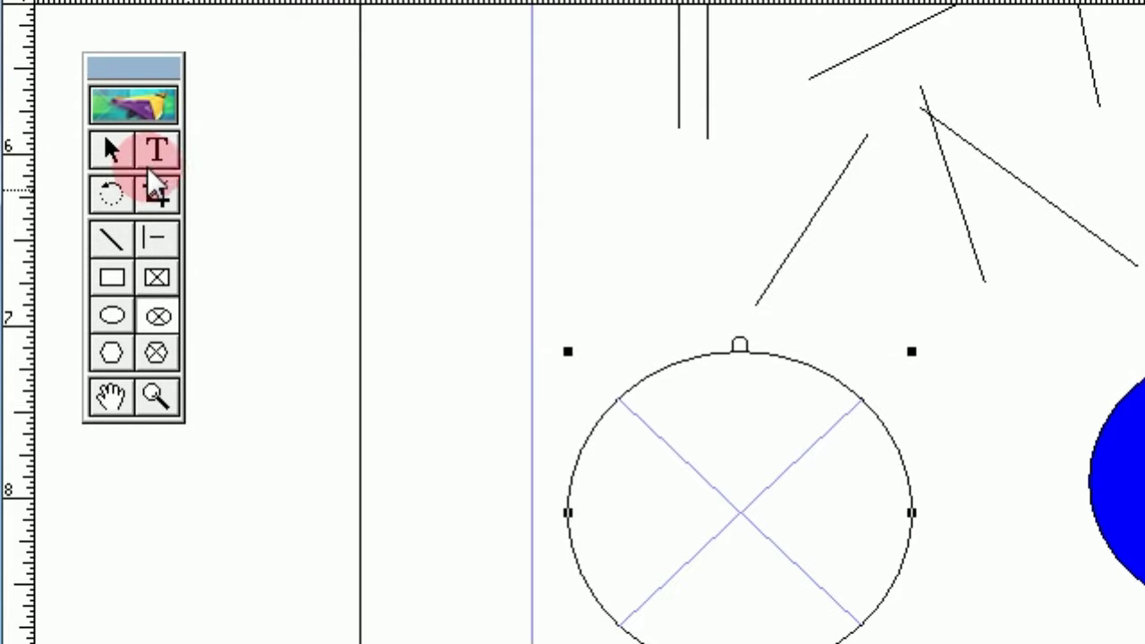
{"action": "key", "text": "Tab"}
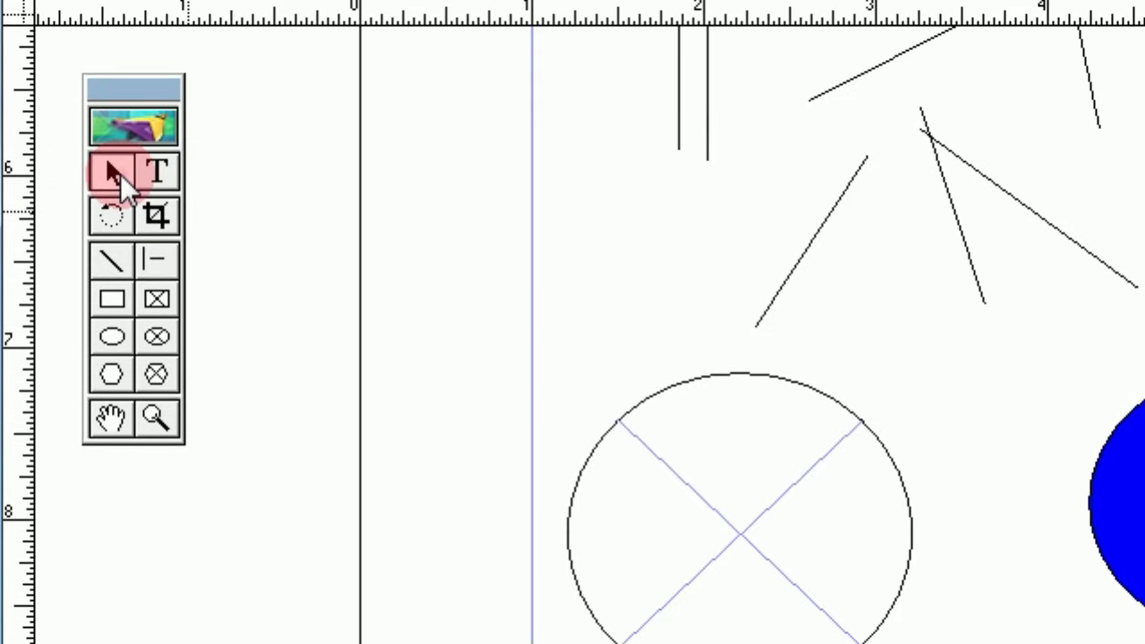
{"action": "left_click", "coordinate": [659, 407]}
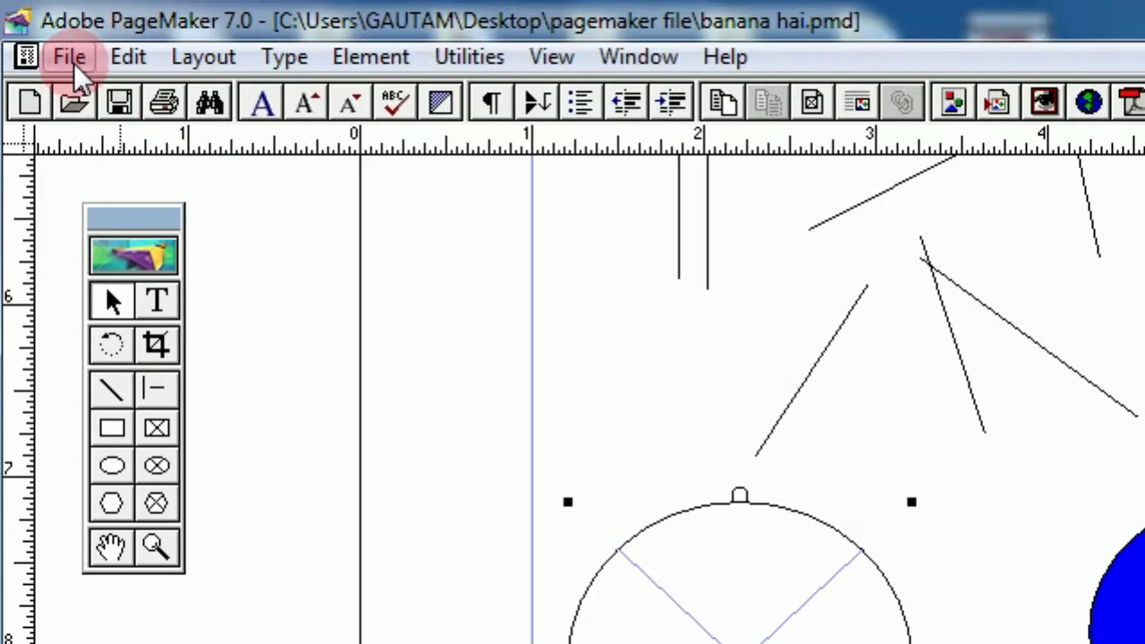
Step: Start File > Place and browse to the Desktop in the Place dialog
{"action": "left_click", "coordinate": [72, 59]}
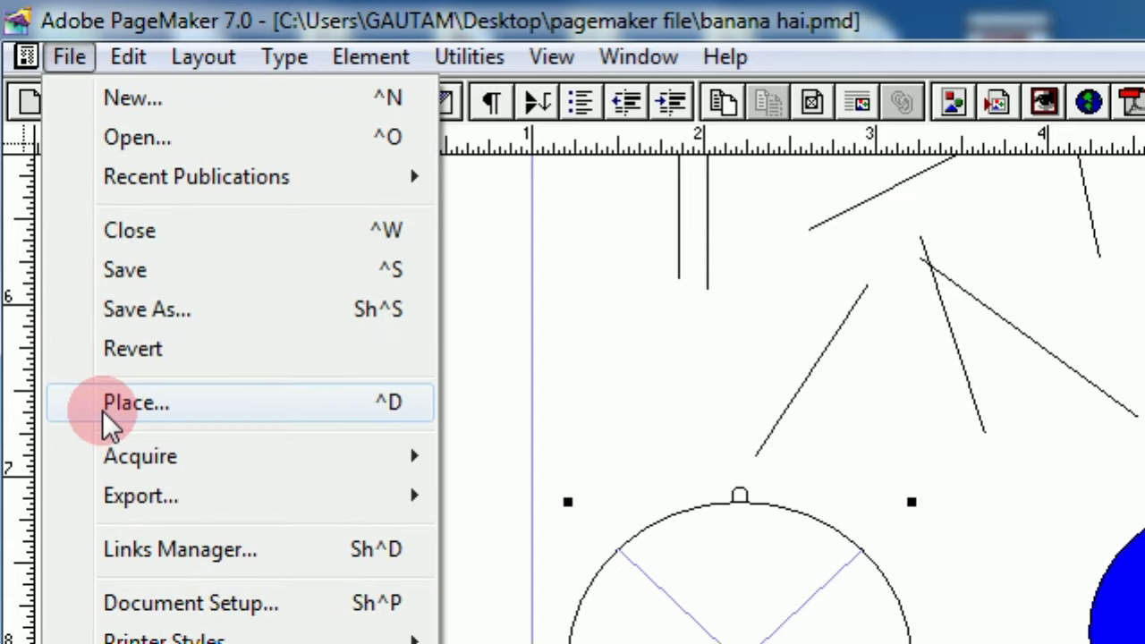
{"action": "left_click", "coordinate": [184, 415]}
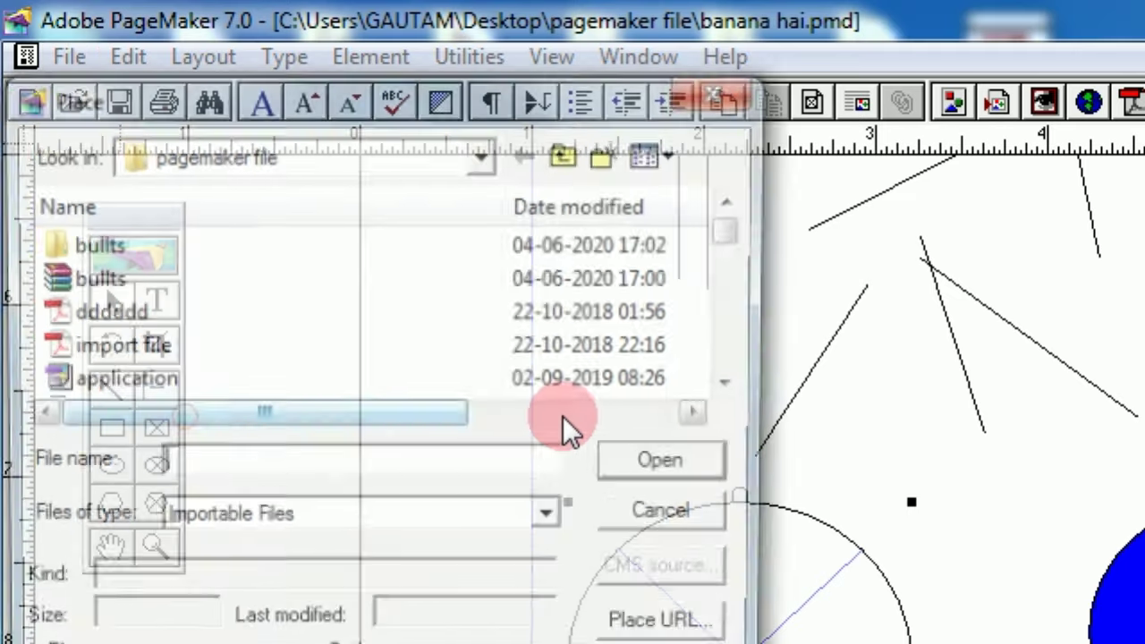
{"action": "left_click_drag", "start_coordinate": [301, 113], "coordinate": [1144, 212]}
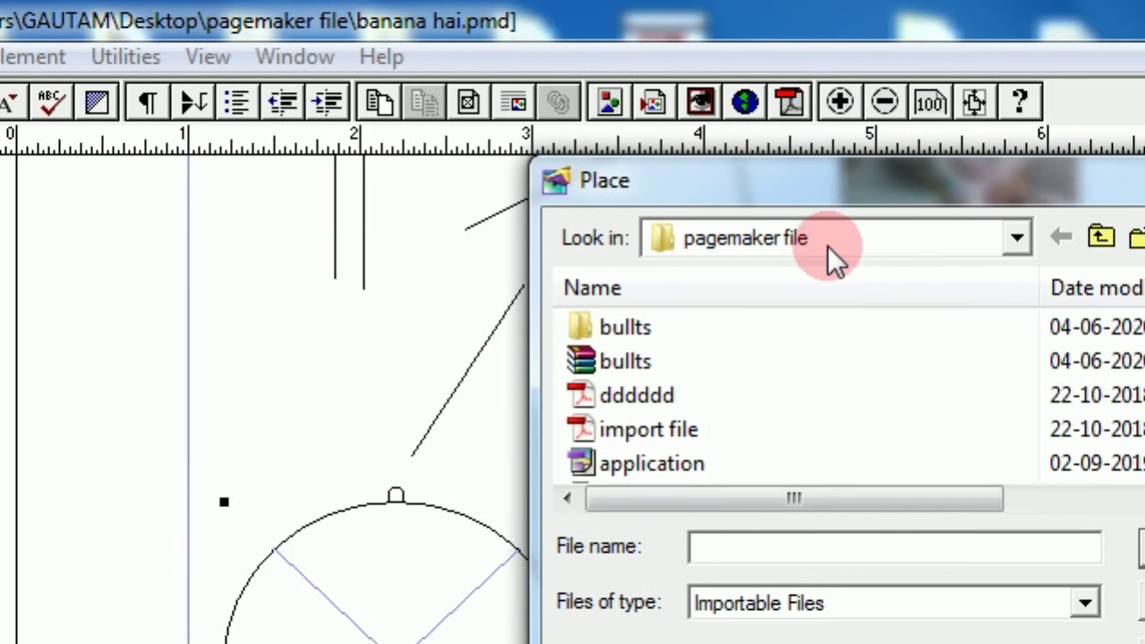
{"action": "left_click", "coordinate": [1017, 238]}
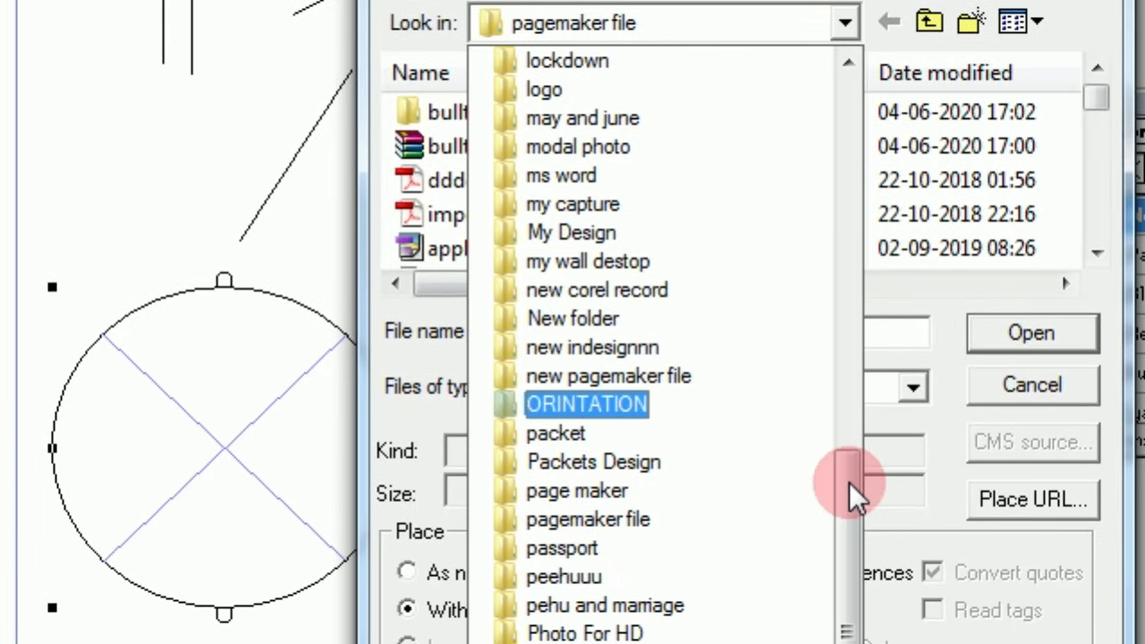
{"action": "left_click_drag", "start_coordinate": [849, 482], "coordinate": [845, 125]}
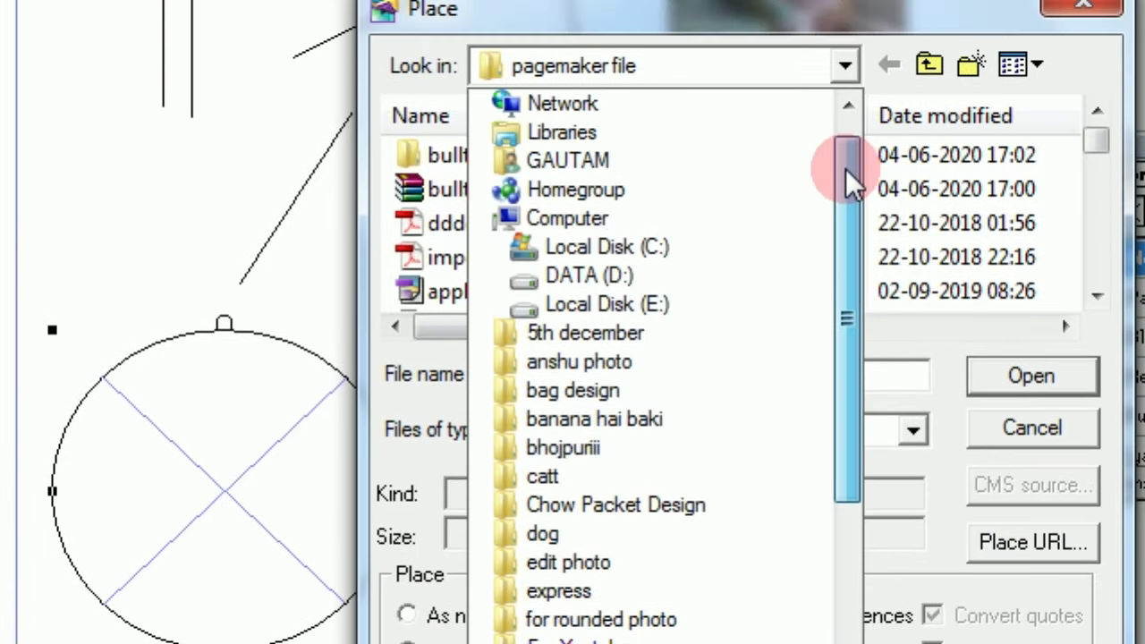
{"action": "left_click_drag", "start_coordinate": [845, 168], "coordinate": [846, 154]}
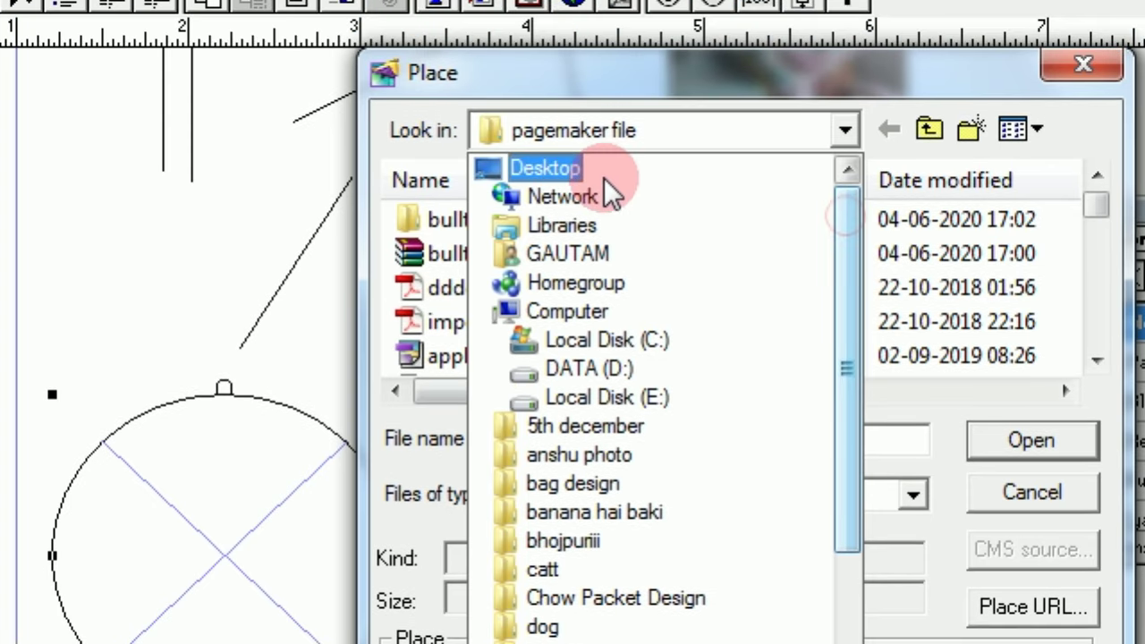
{"action": "left_click", "coordinate": [595, 107]}
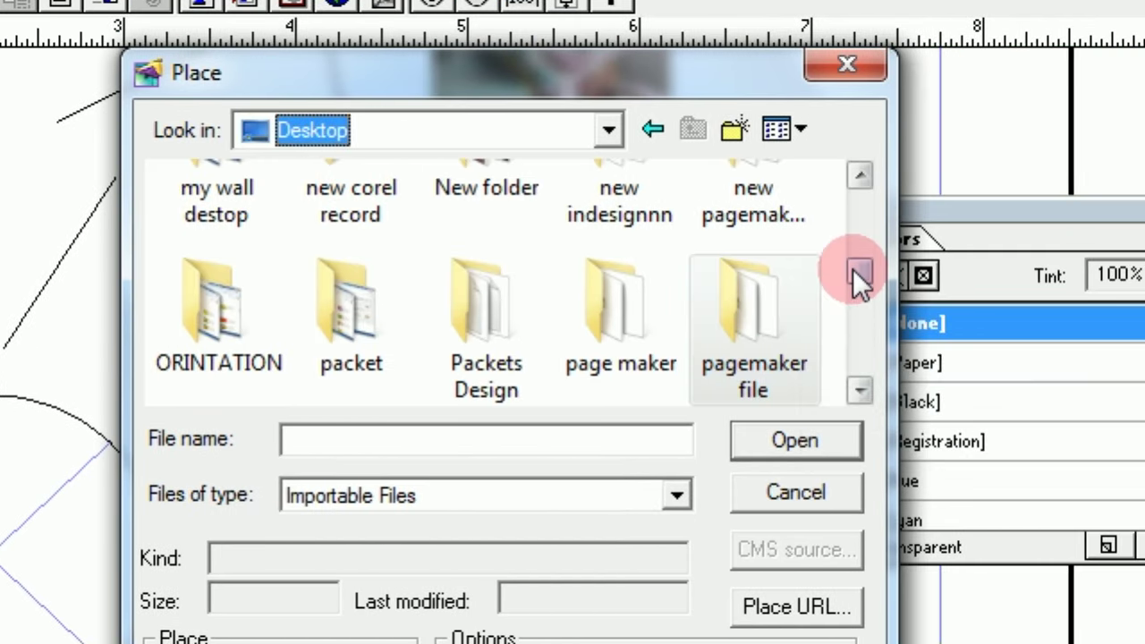
{"action": "left_click_drag", "start_coordinate": [852, 268], "coordinate": [848, 227]}
Step: Place 46 photo.jpg from the anshu photo folder into the circular frame
{"action": "left_click", "coordinate": [208, 304]}
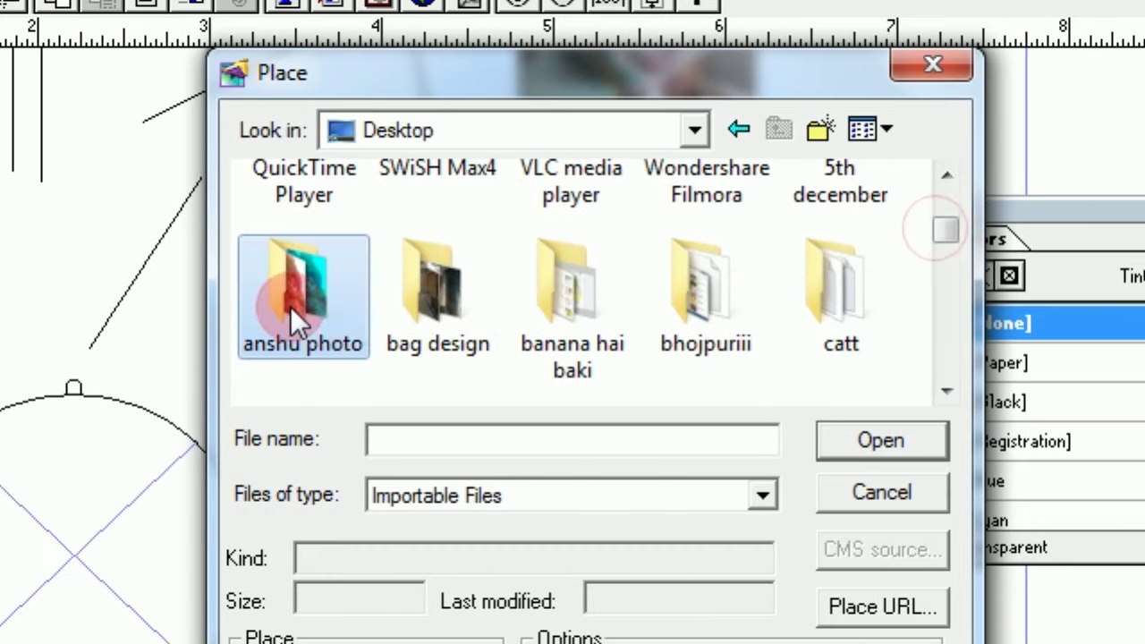
{"action": "left_click", "coordinate": [867, 442]}
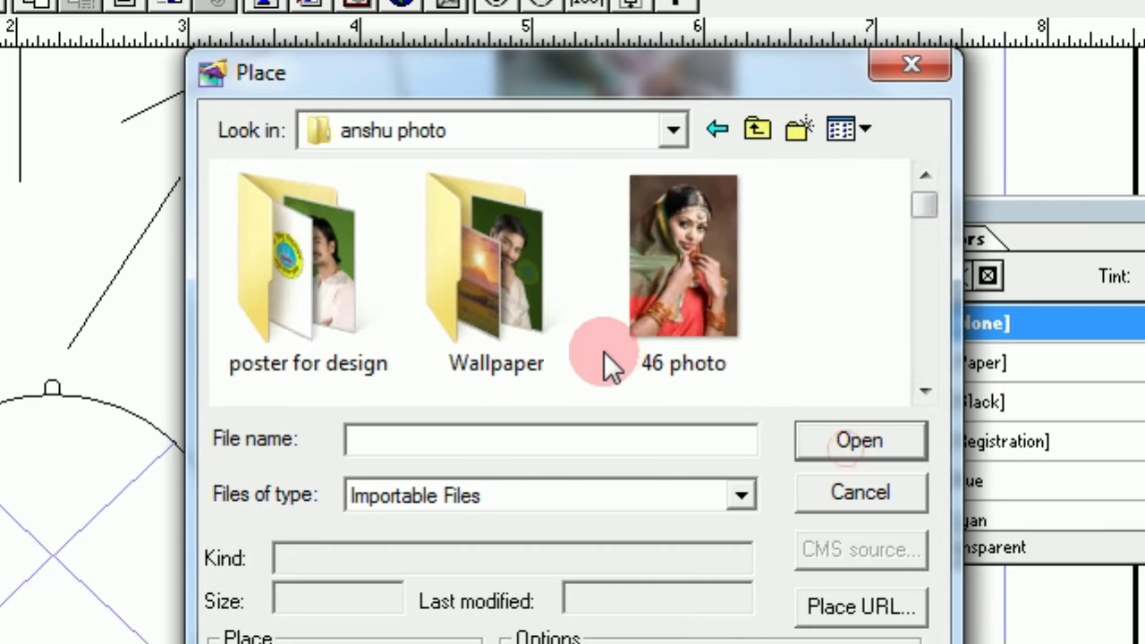
{"action": "left_click", "coordinate": [668, 286]}
{"action": "left_click", "coordinate": [818, 437]}
{"action": "left_click", "coordinate": [402, 465]}
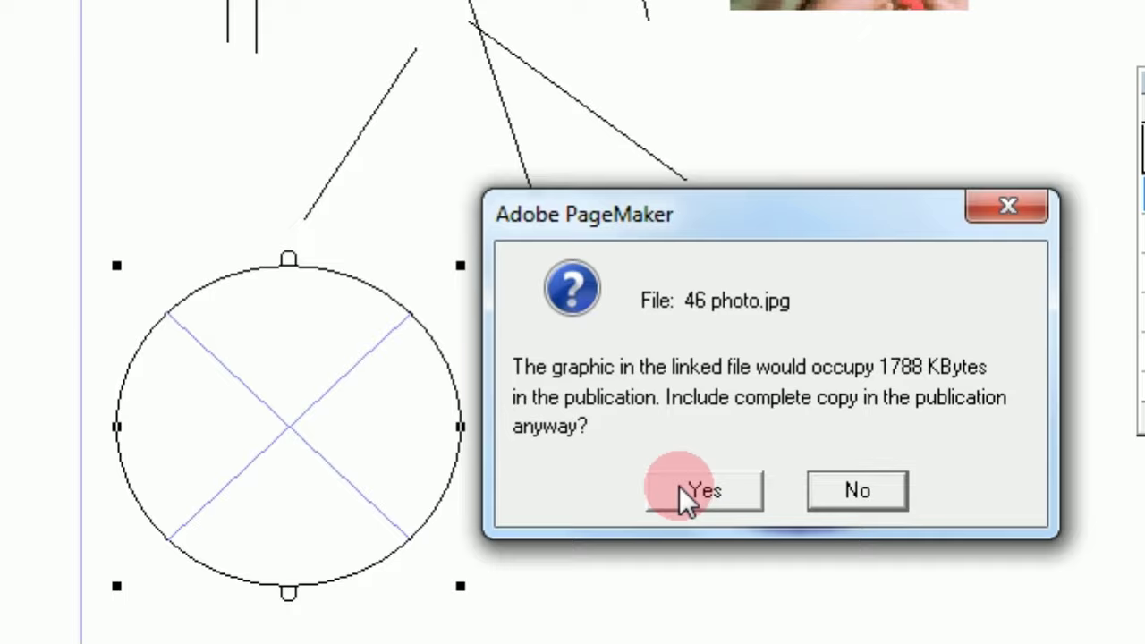
{"action": "left_click", "coordinate": [682, 484]}
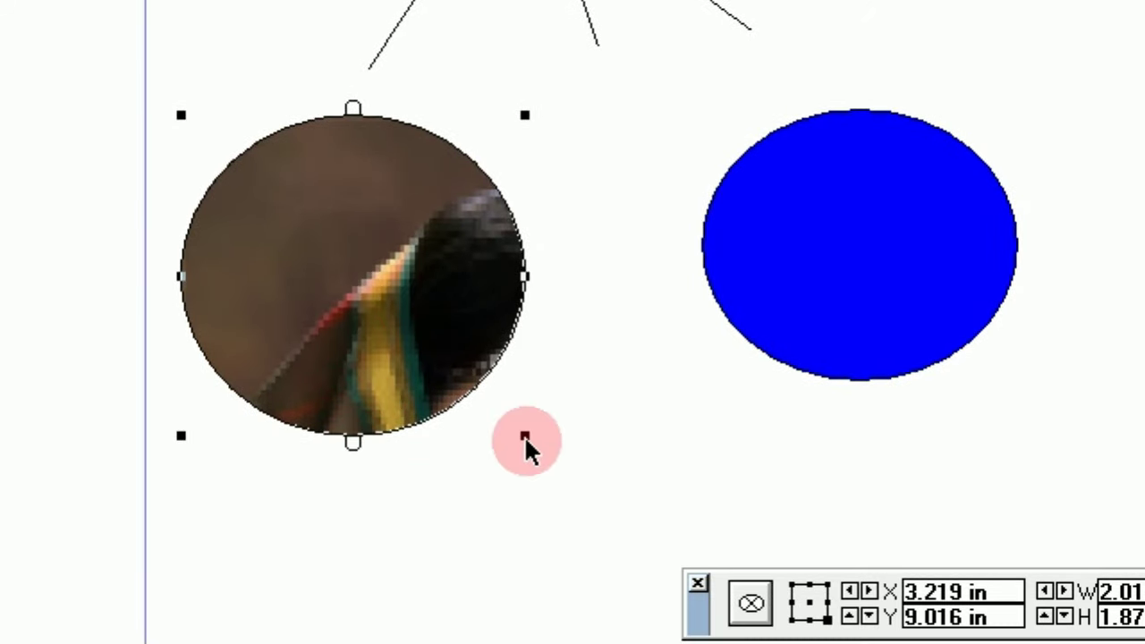
Step: Stretch the photo frame into a taller ellipse of 2.42 x 2.85 inches
{"action": "left_click_drag", "start_coordinate": [524, 457], "coordinate": [570, 543]}
{"action": "left_click_drag", "start_coordinate": [569, 479], "coordinate": [595, 564]}
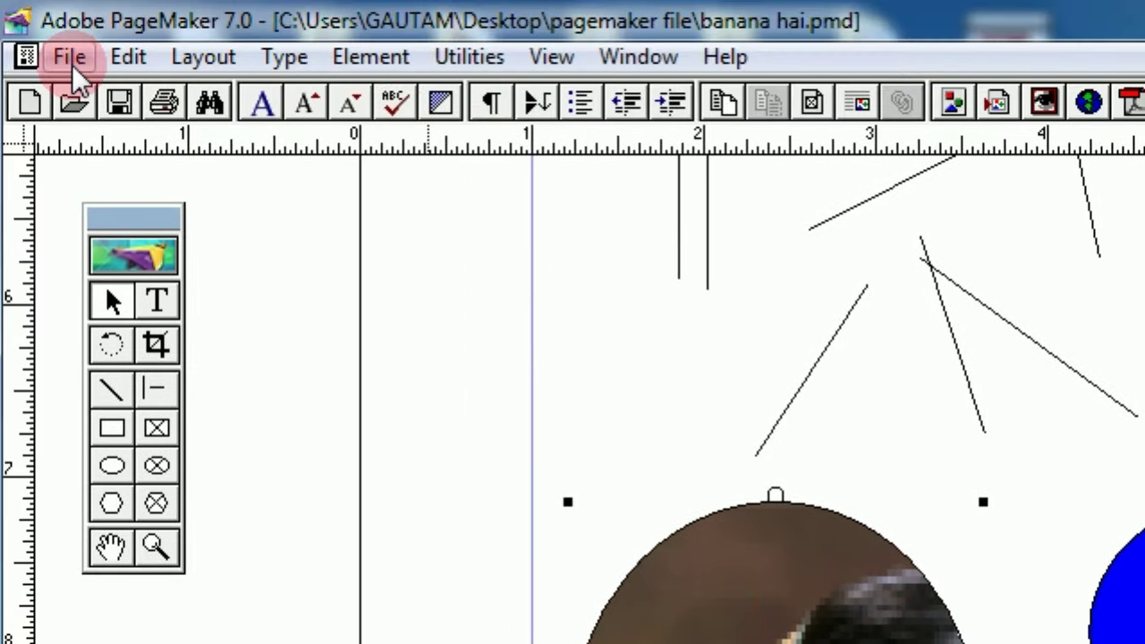
Step: Set Frame Options to Scale content to fit frame with Maintain aspect ratio
{"action": "left_click", "coordinate": [383, 63]}
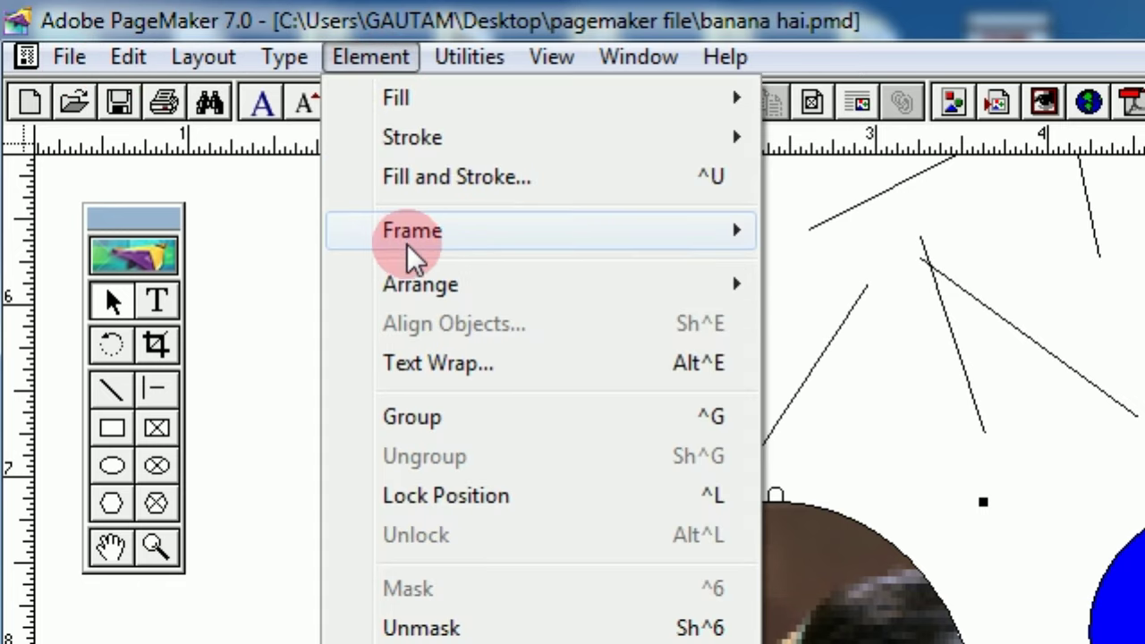
{"action": "mouse_move", "coordinate": [441, 245]}
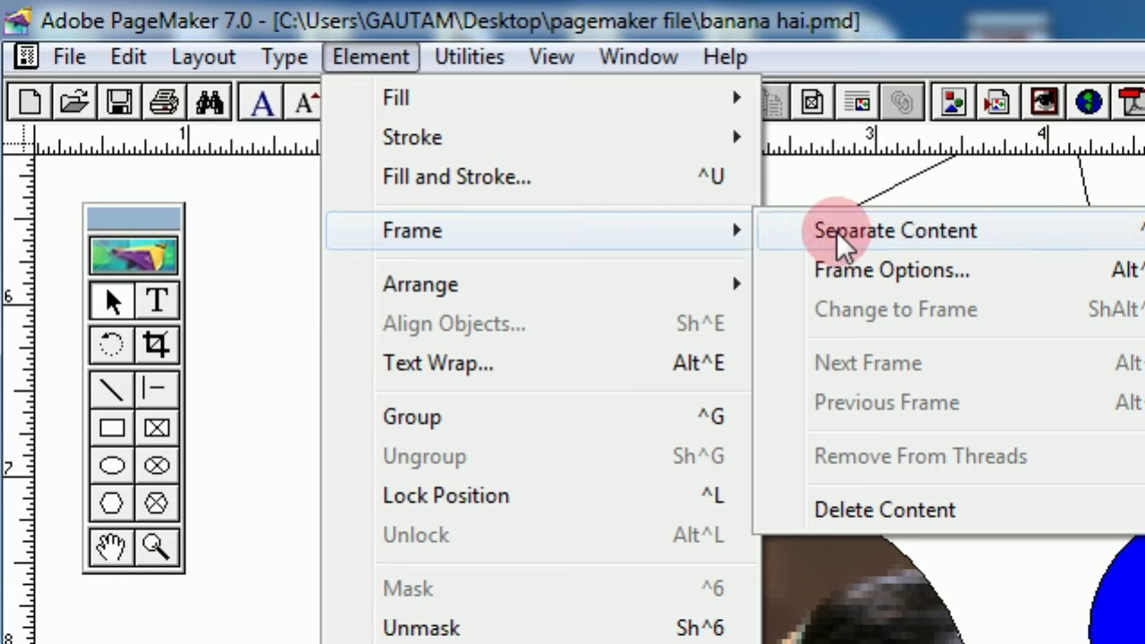
{"action": "left_click", "coordinate": [862, 277]}
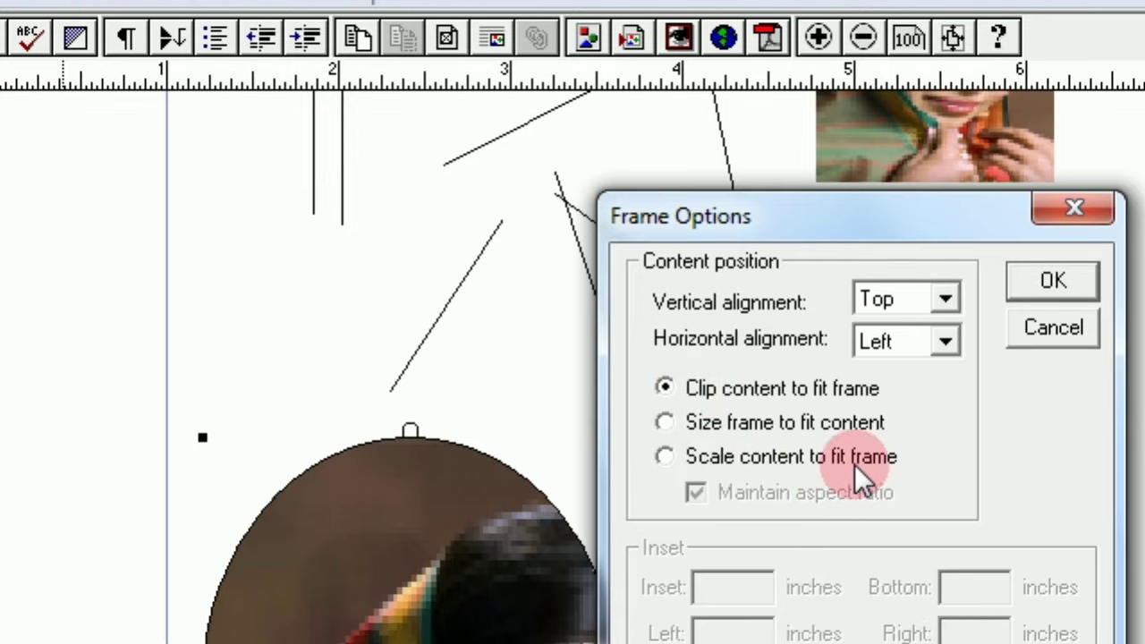
{"action": "left_click", "coordinate": [664, 458]}
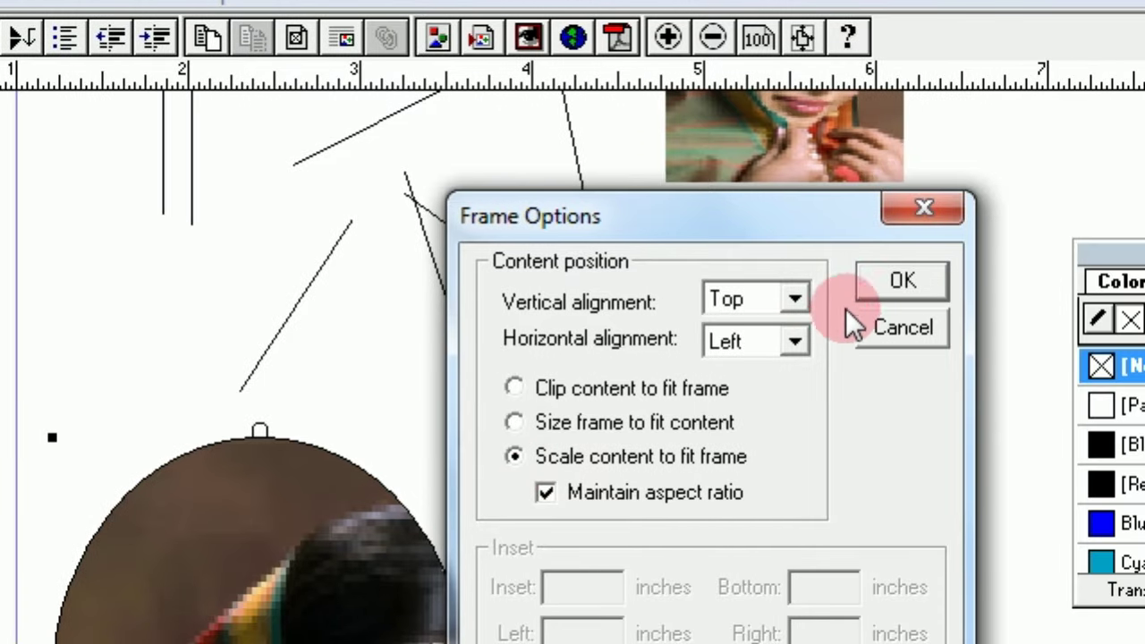
{"action": "left_click", "coordinate": [890, 281]}
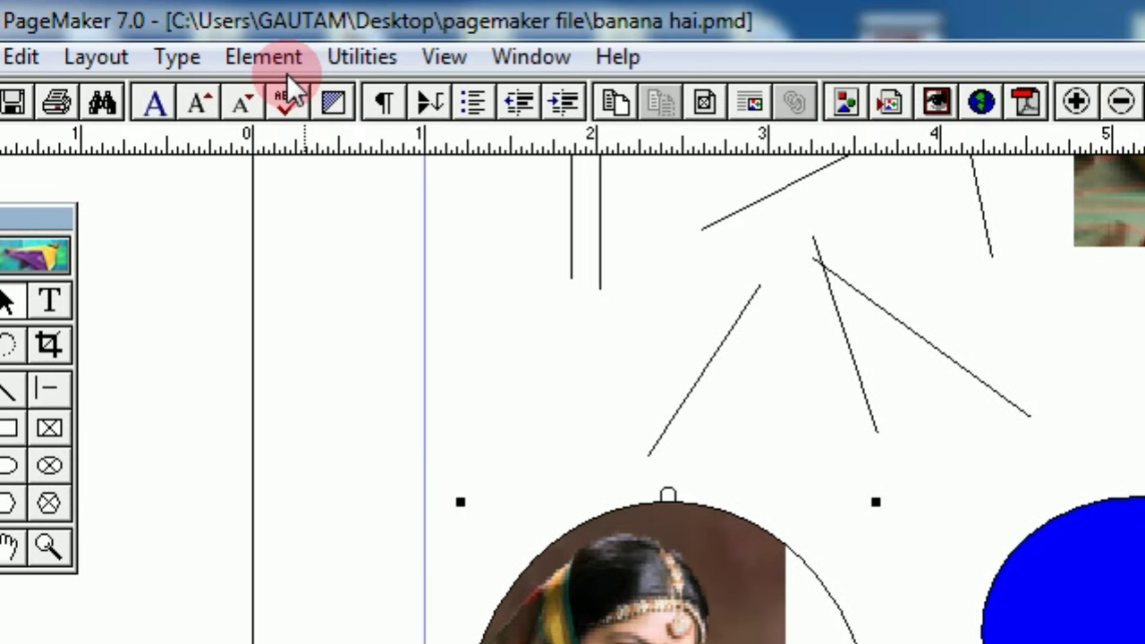
Step: In Frame Options, try Size frame to fit content, then switch back to clipping
{"action": "left_click", "coordinate": [286, 63]}
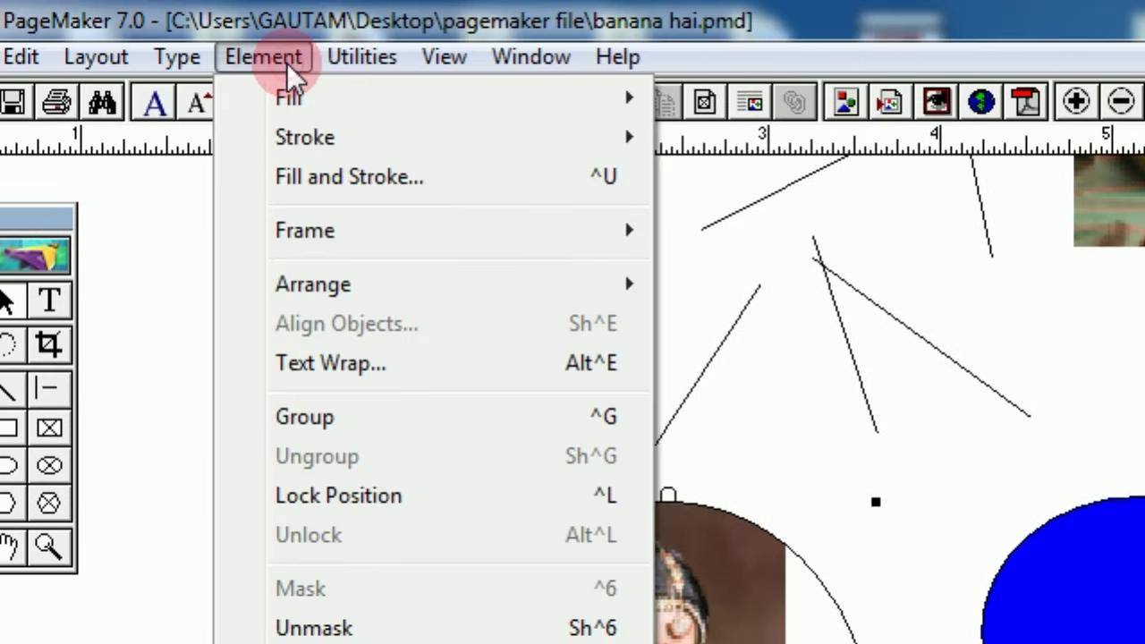
{"action": "mouse_move", "coordinate": [306, 236]}
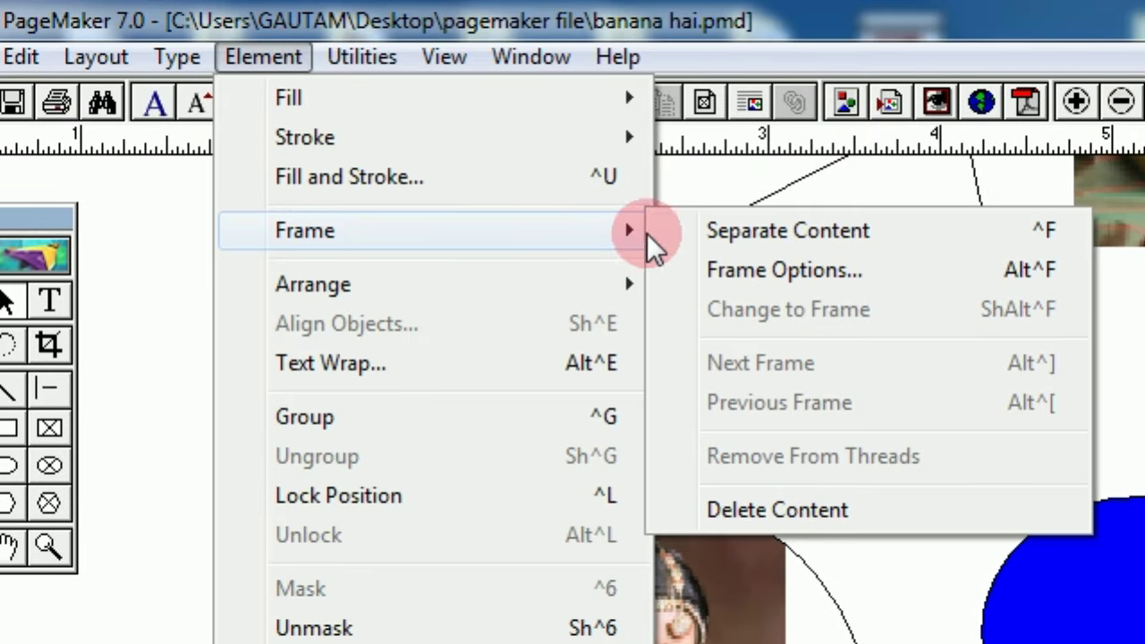
{"action": "left_click", "coordinate": [735, 272]}
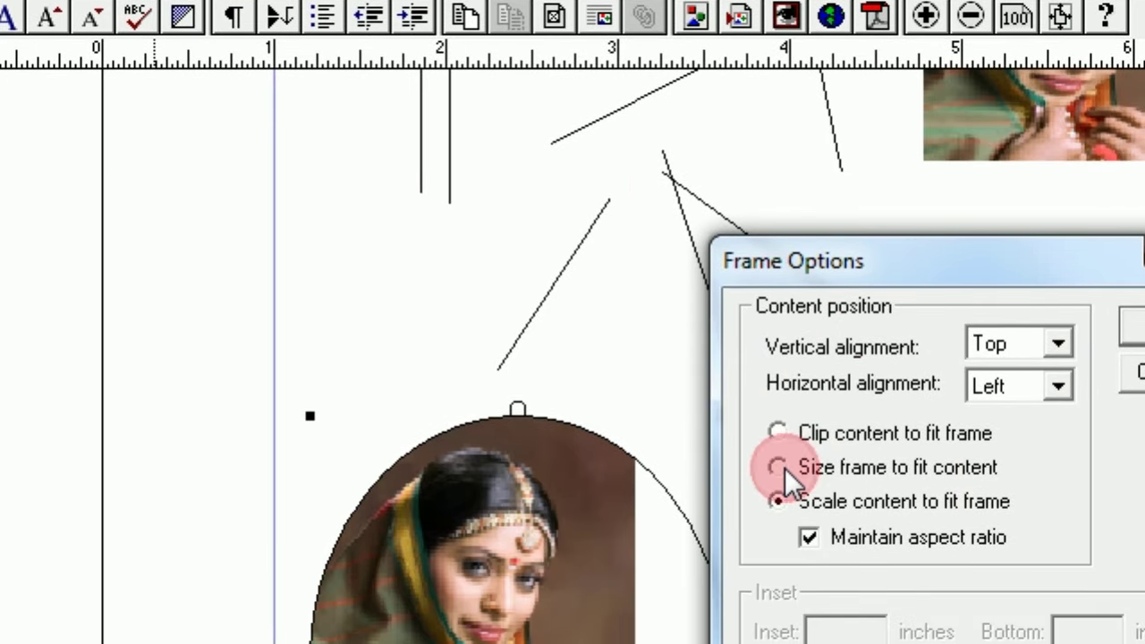
{"action": "left_click", "coordinate": [781, 488]}
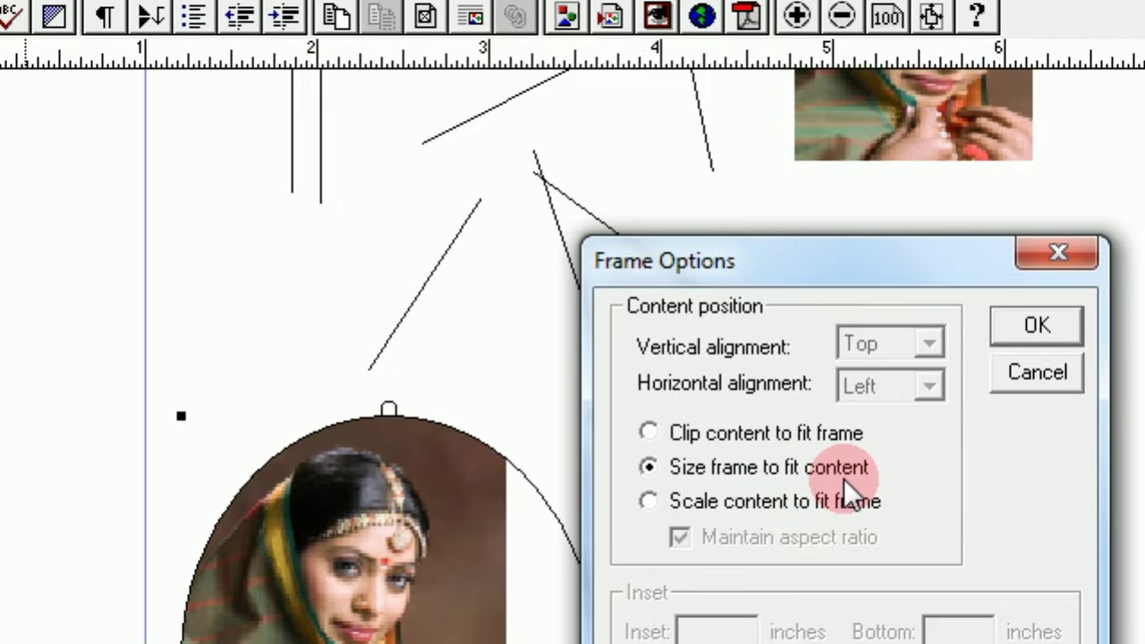
{"action": "left_click", "coordinate": [644, 409]}
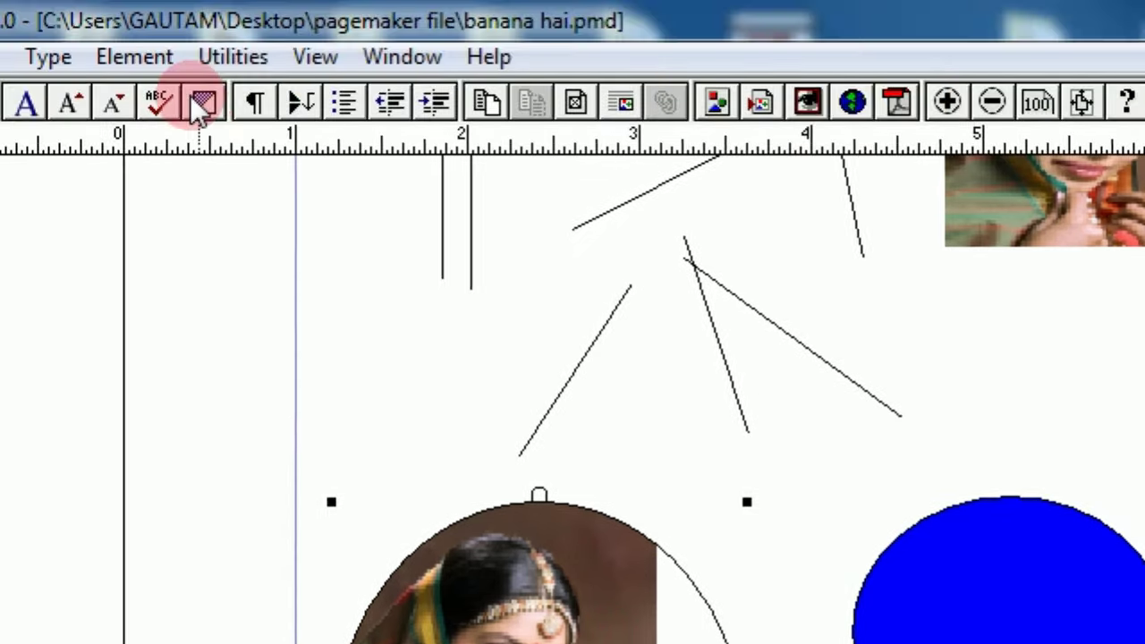
Step: Apply Size frame to fit content, then shrink the oval frame by its handle
{"action": "left_click", "coordinate": [134, 56]}
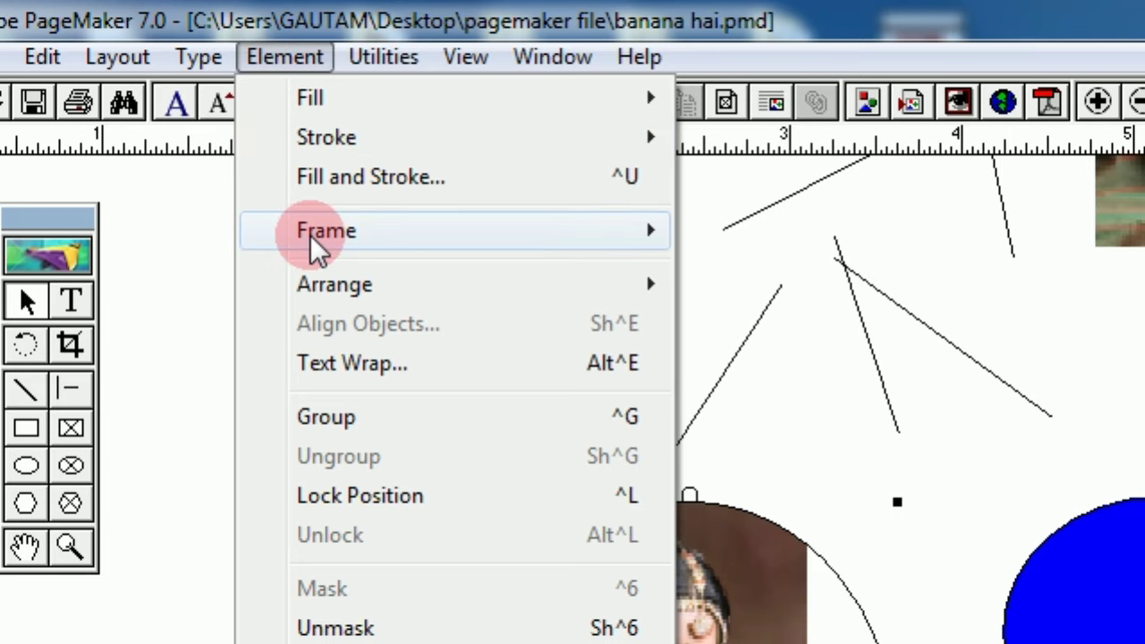
{"action": "mouse_move", "coordinate": [316, 247]}
{"action": "left_click", "coordinate": [778, 270]}
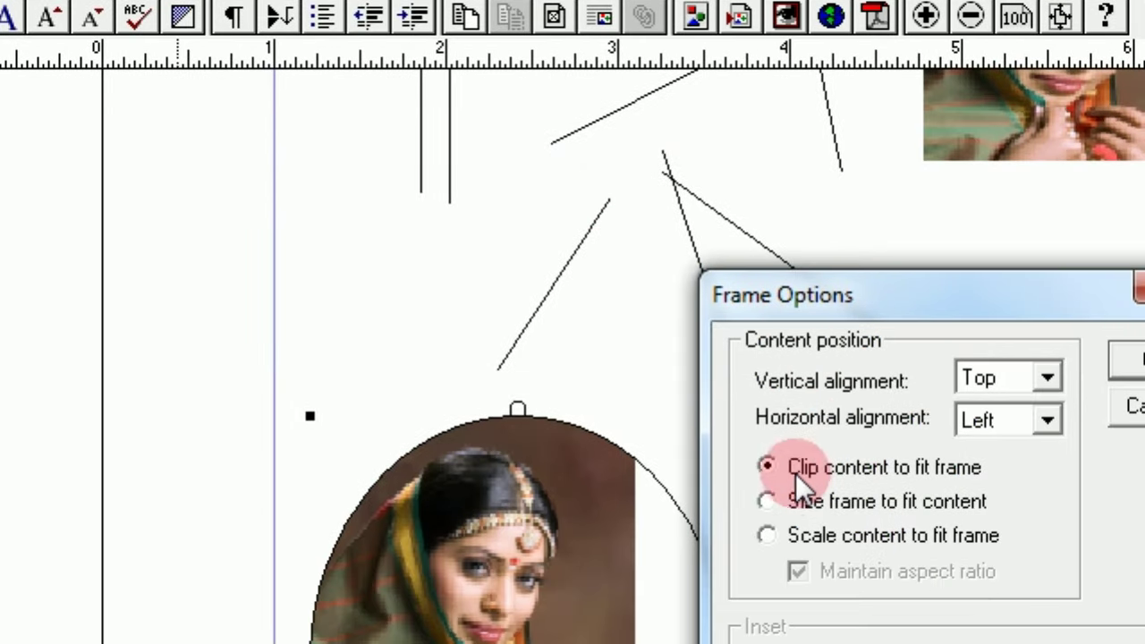
{"action": "left_click", "coordinate": [766, 501]}
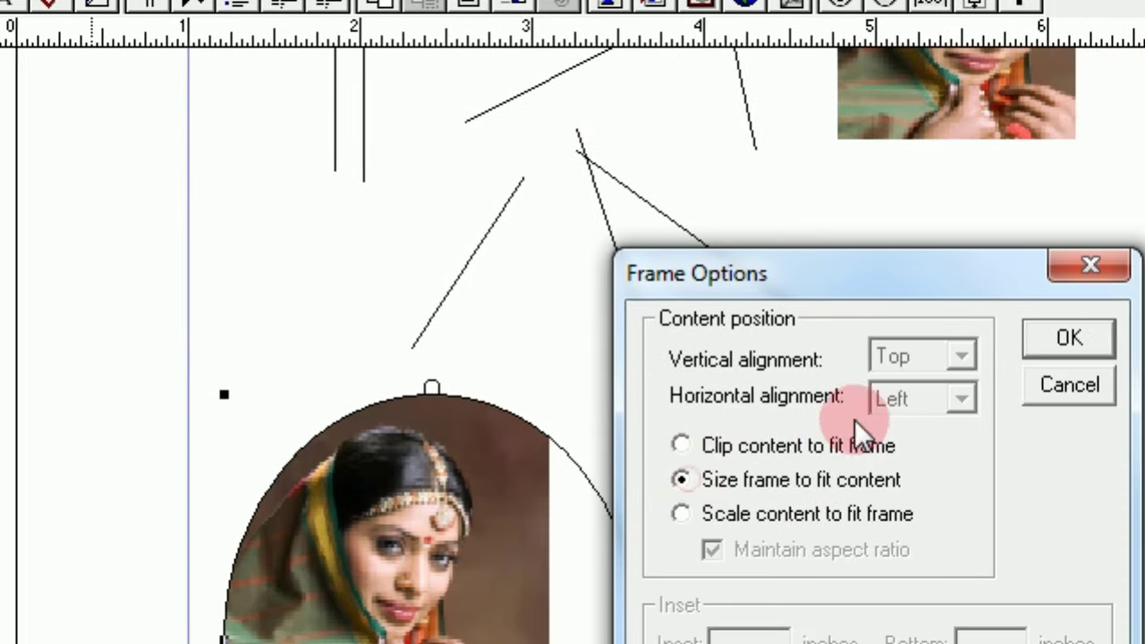
{"action": "left_click", "coordinate": [853, 343]}
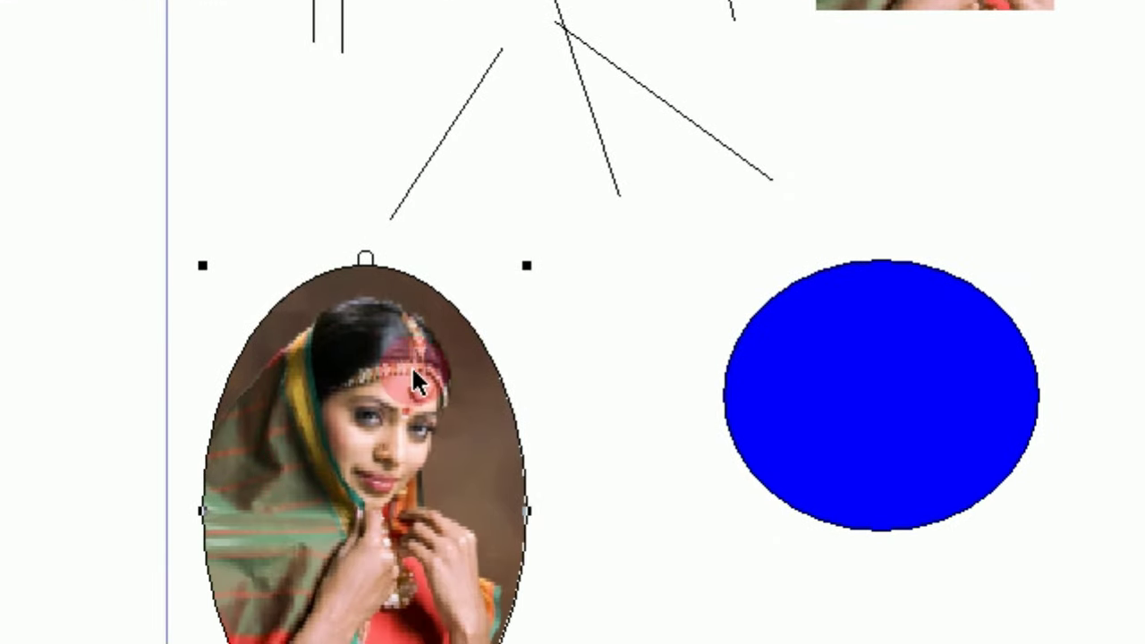
{"action": "scroll", "coordinate": [324, 444], "scroll_direction": "down", "scroll_amount": 3}
{"action": "scroll", "coordinate": [343, 418], "scroll_direction": "down", "scroll_amount": 4}
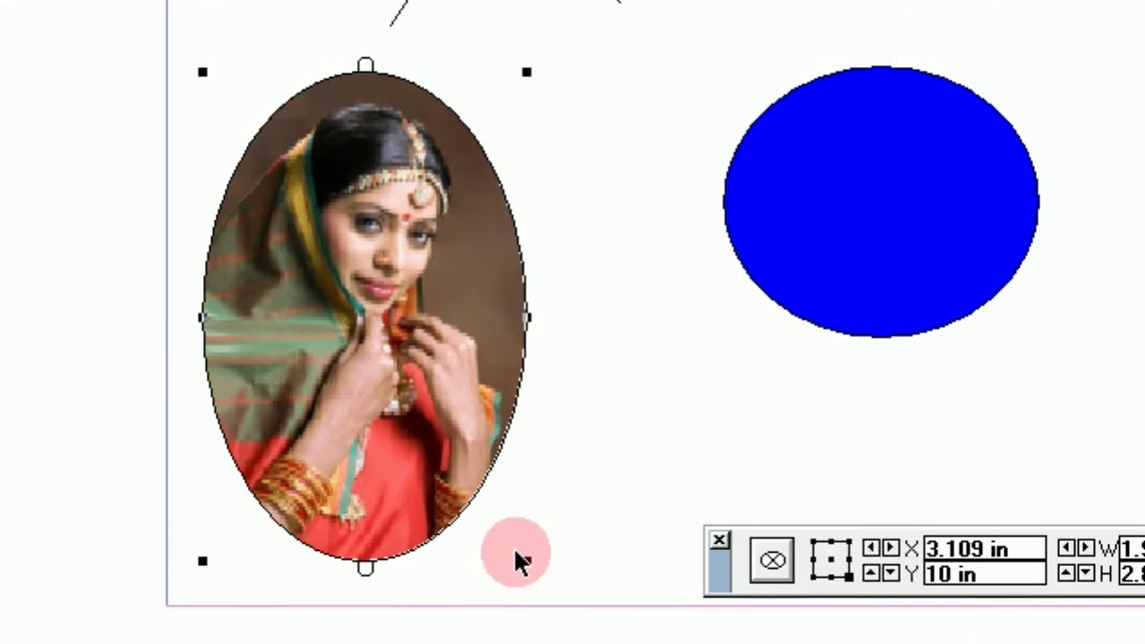
{"action": "left_click_drag", "start_coordinate": [526, 455], "coordinate": [513, 365]}
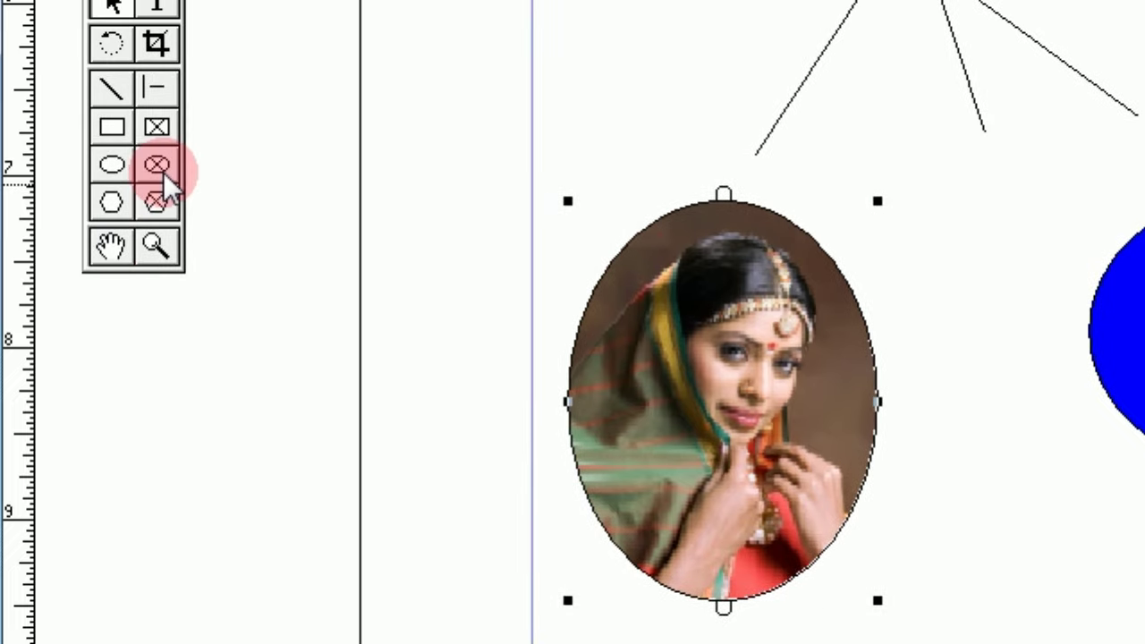
Step: Move the oval photo and the blue ellipse higher on the page
{"action": "left_click", "coordinate": [158, 167]}
{"action": "left_click_drag", "start_coordinate": [710, 369], "coordinate": [659, 256]}
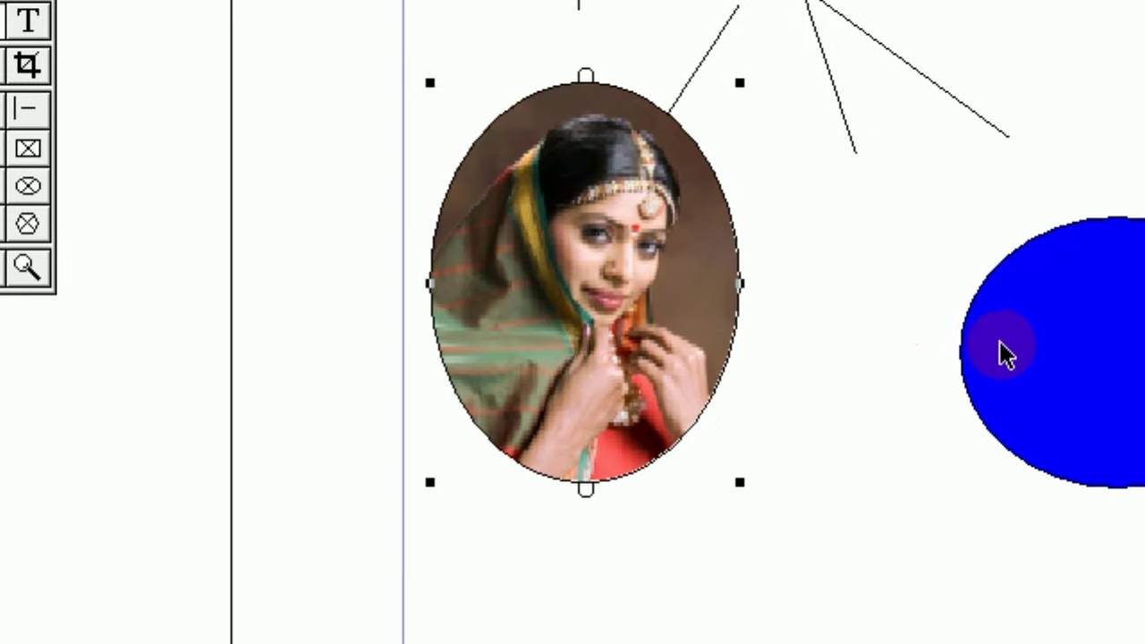
{"action": "left_click_drag", "start_coordinate": [1130, 349], "coordinate": [1027, 298]}
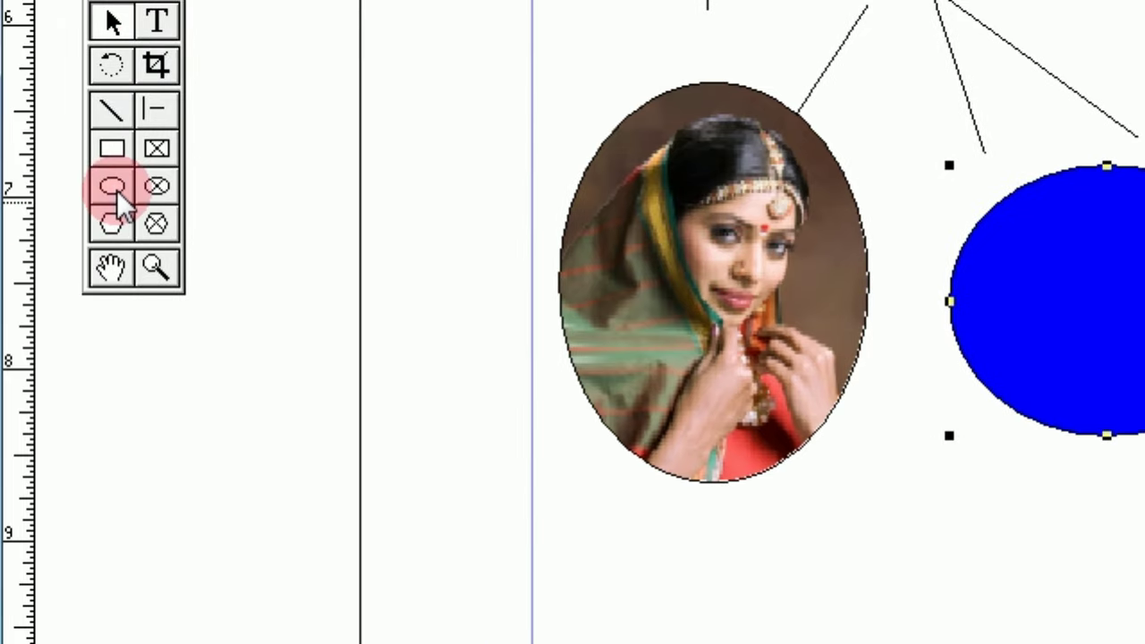
Step: Draw an empty ellipse left of the photo, then pan to the page bottom
{"action": "left_click", "coordinate": [117, 189]}
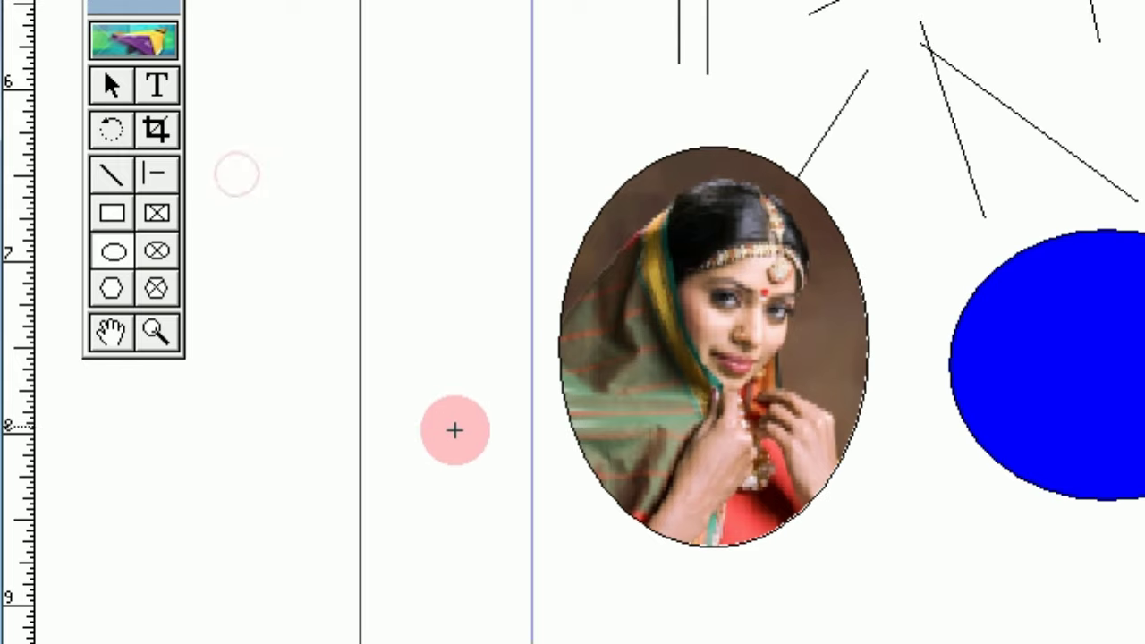
{"action": "left_click_drag", "start_coordinate": [454, 430], "coordinate": [499, 496]}
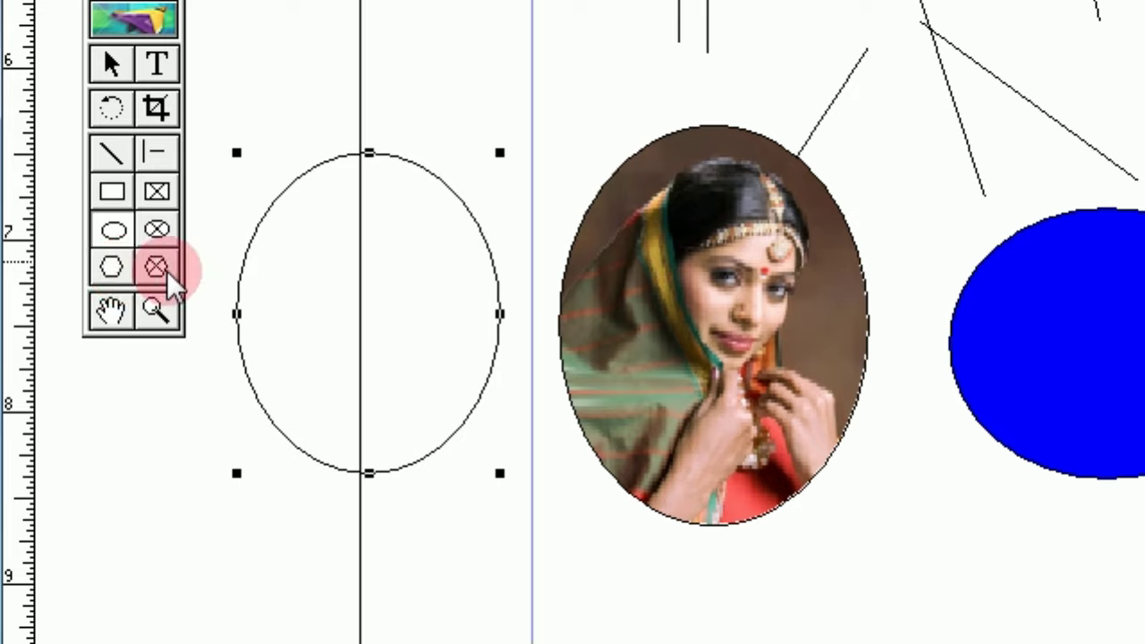
{"action": "left_click", "coordinate": [113, 312]}
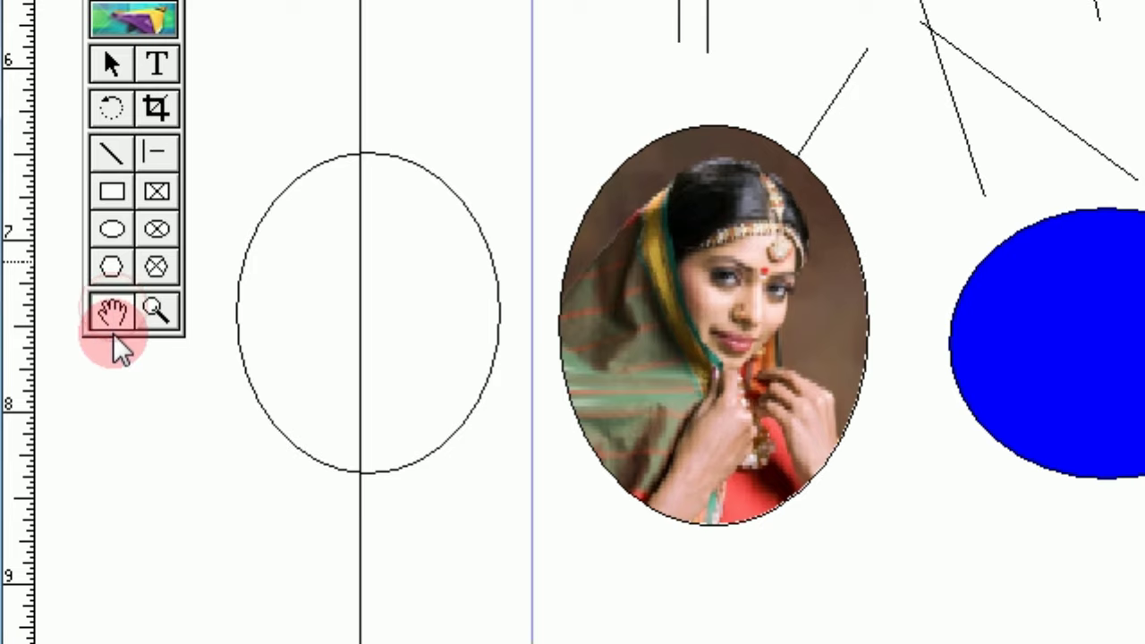
{"action": "left_click_drag", "start_coordinate": [703, 370], "coordinate": [917, 198]}
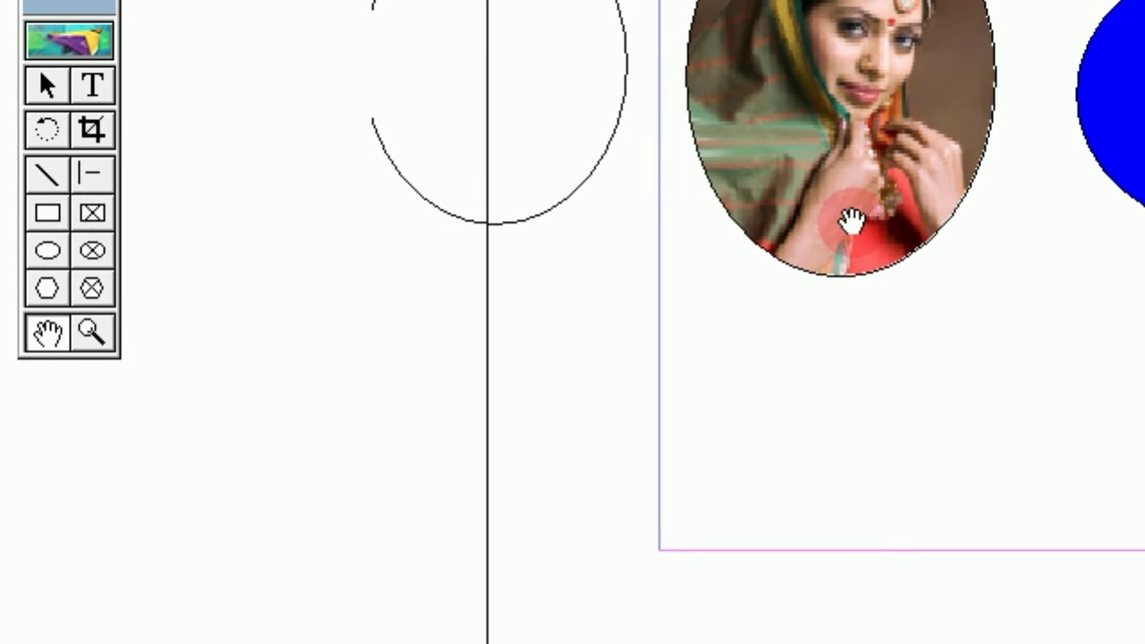
{"action": "left_click_drag", "start_coordinate": [850, 221], "coordinate": [641, 223]}
{"action": "left_click", "coordinate": [46, 288]}
Step: Draw a large many-pointed starburst polygon below the oval photo
{"action": "left_click", "coordinate": [91, 252]}
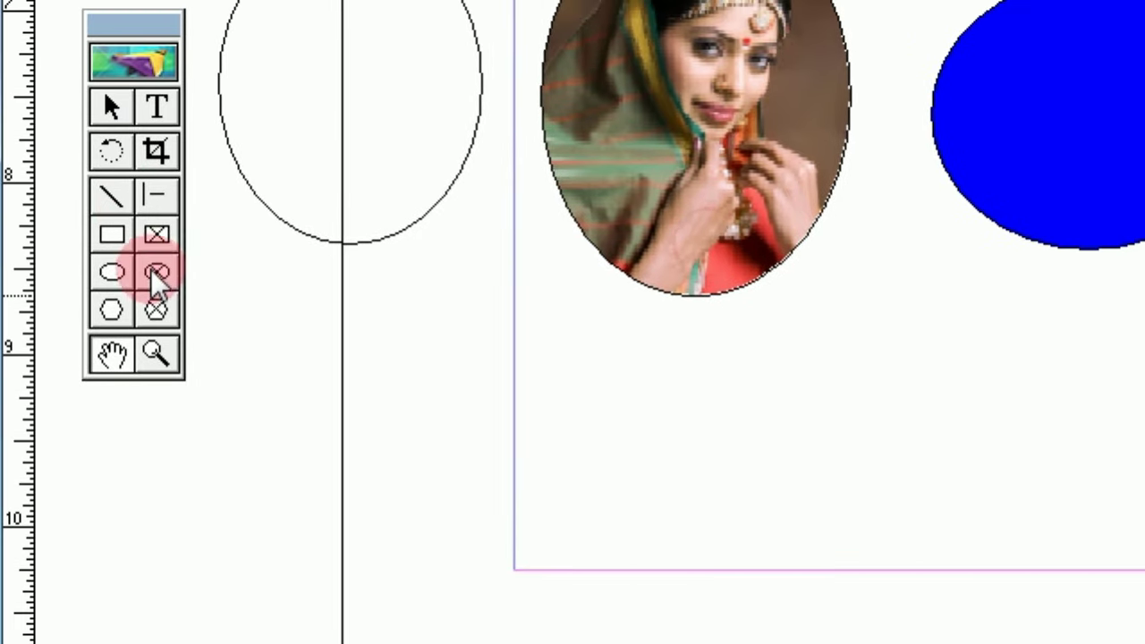
{"action": "left_click", "coordinate": [113, 313]}
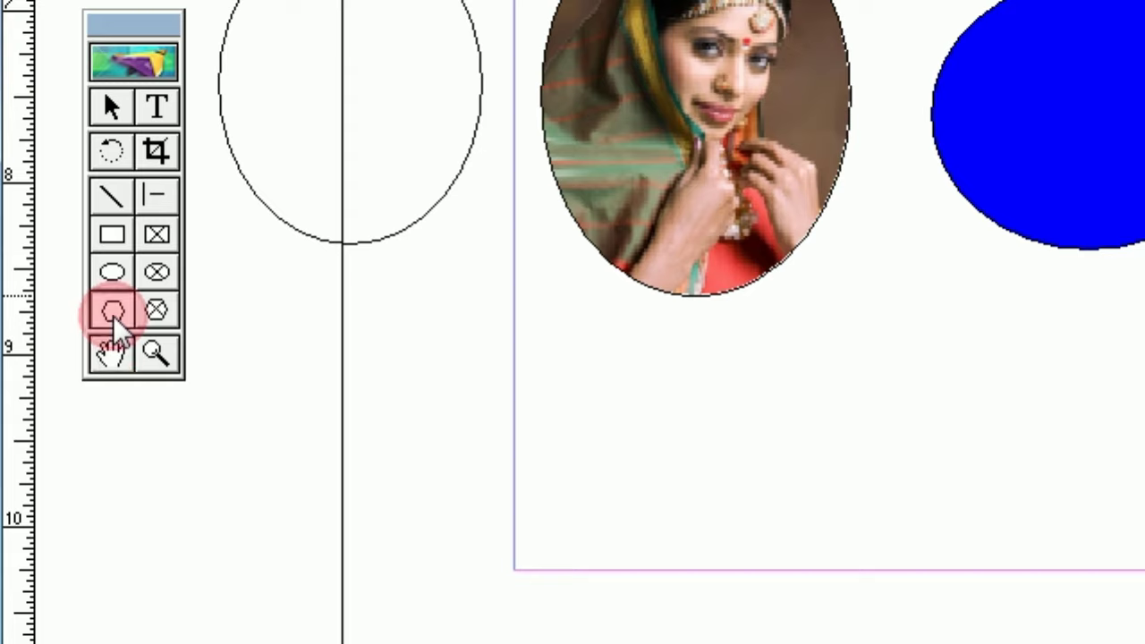
{"action": "left_click_drag", "start_coordinate": [642, 355], "coordinate": [806, 506]}
{"action": "left_click_drag", "start_coordinate": [805, 462], "coordinate": [929, 524]}
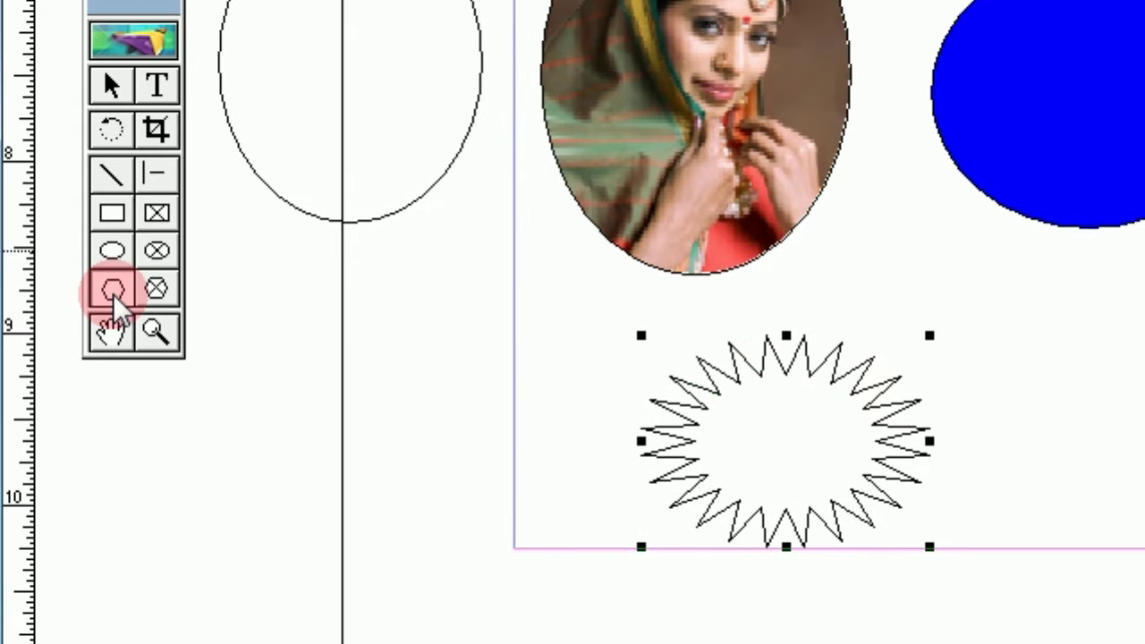
Step: Set Polygon Settings to 6 sides with 0 star inset
{"action": "double_click", "coordinate": [27, 204]}
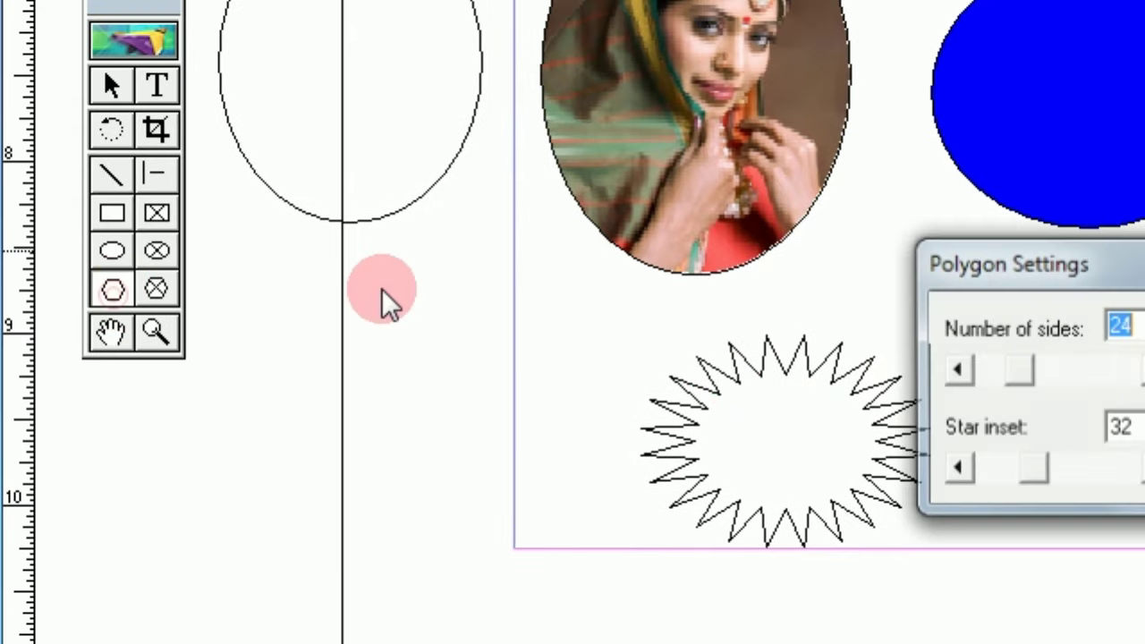
{"action": "left_click_drag", "start_coordinate": [1017, 372], "coordinate": [992, 371]}
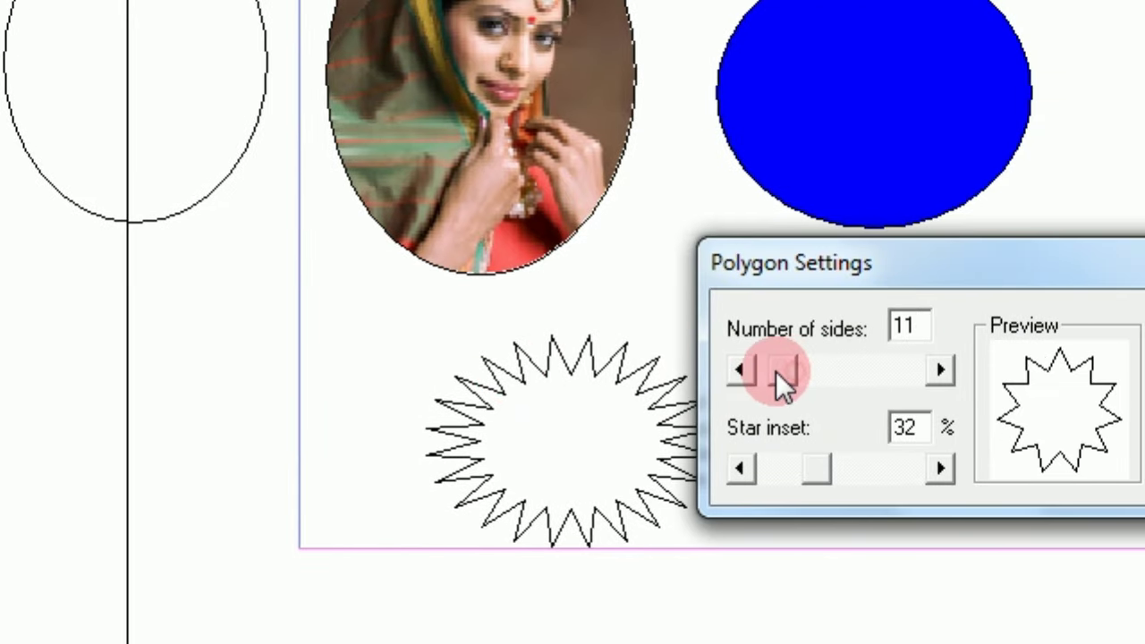
{"action": "left_click_drag", "start_coordinate": [775, 371], "coordinate": [749, 371]}
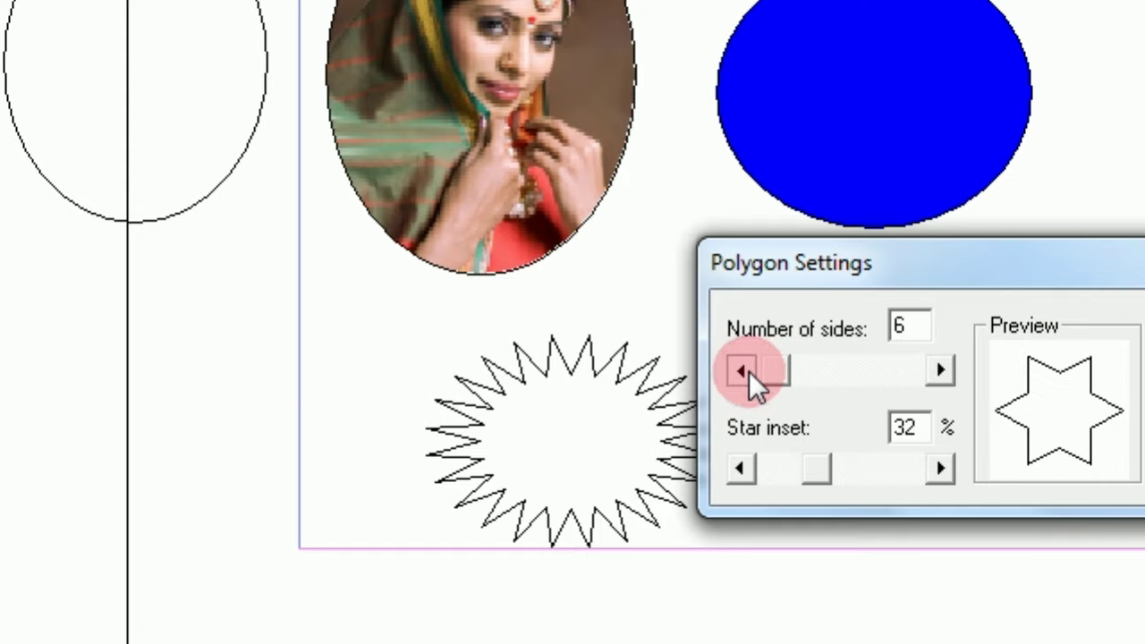
{"action": "left_click_drag", "start_coordinate": [766, 472], "coordinate": [709, 471]}
{"action": "left_click", "coordinate": [1125, 328]}
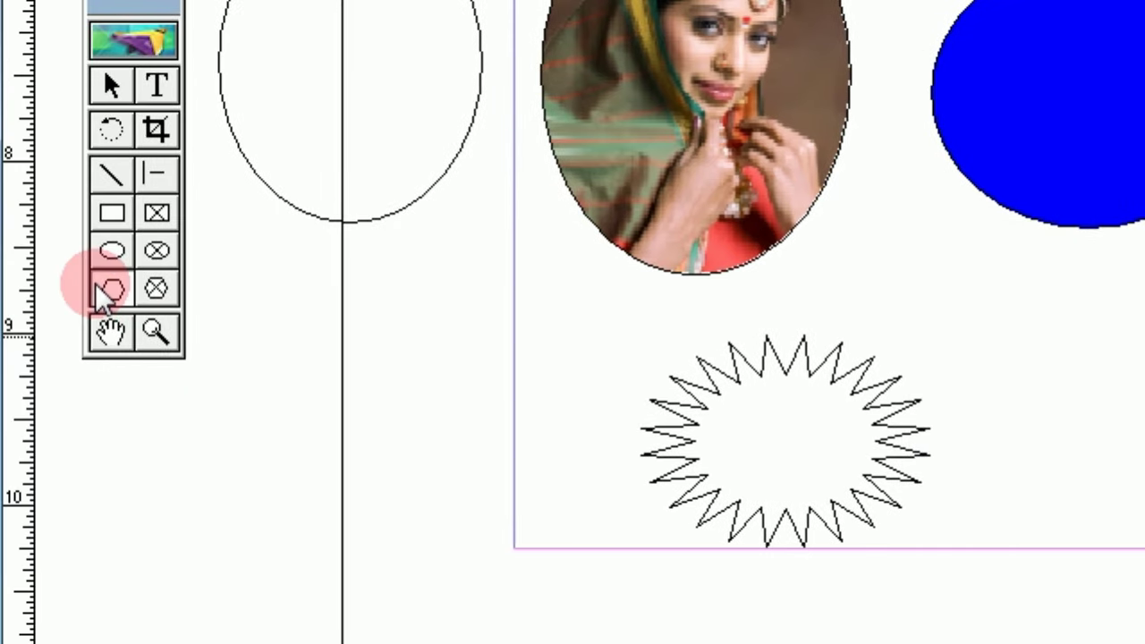
Step: Draw a hexagon to the right of the starburst
{"action": "left_click", "coordinate": [116, 289]}
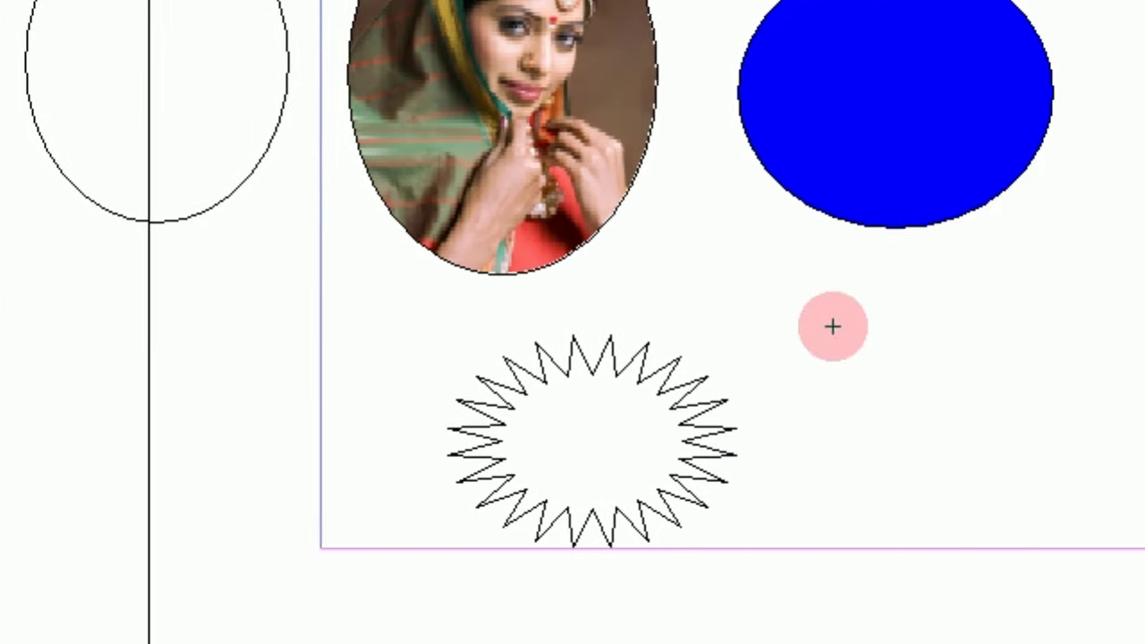
{"action": "left_click_drag", "start_coordinate": [981, 325], "coordinate": [1144, 502]}
{"action": "left_click_drag", "start_coordinate": [836, 416], "coordinate": [835, 416]}
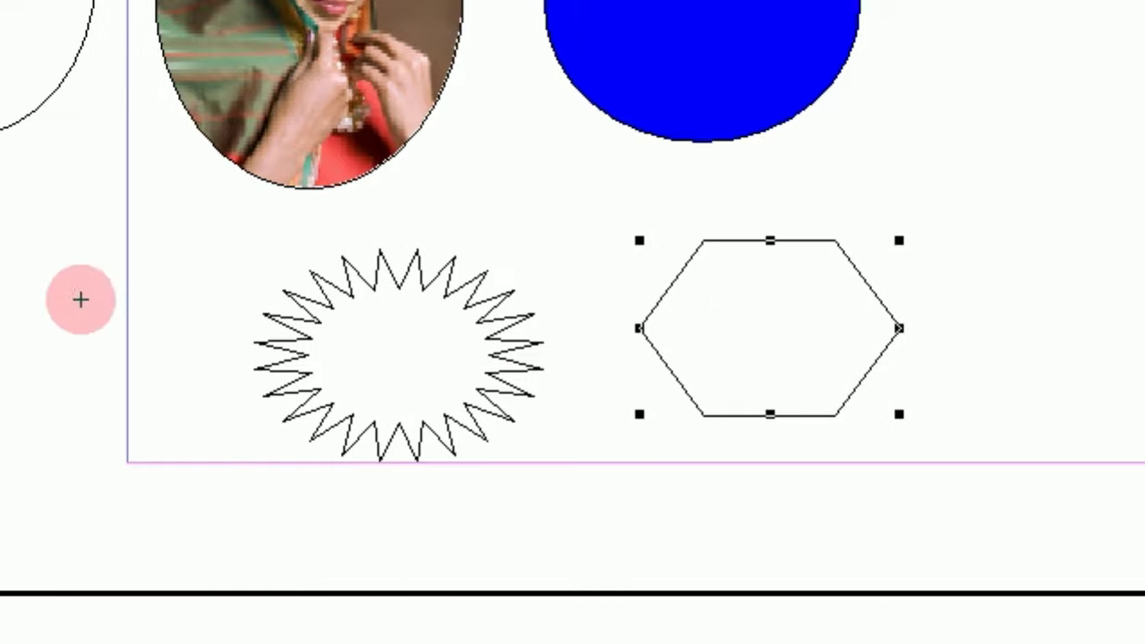
{"action": "left_click", "coordinate": [111, 204]}
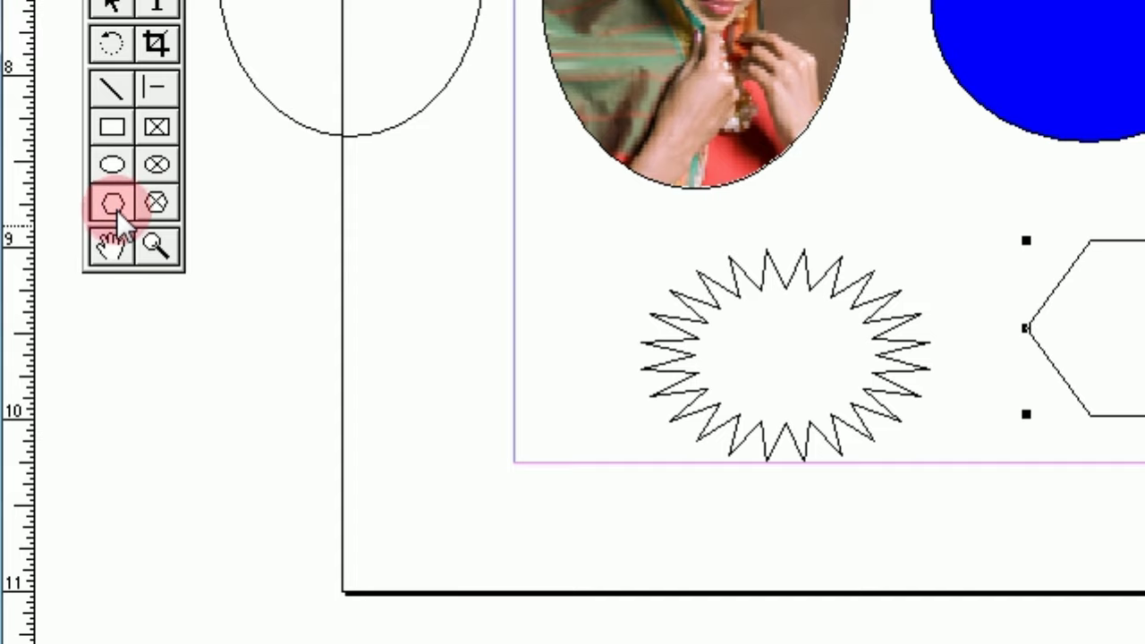
Step: Raise the polygon sides to 8 and draw an octagon beside the hexagon
{"action": "left_click", "coordinate": [115, 208]}
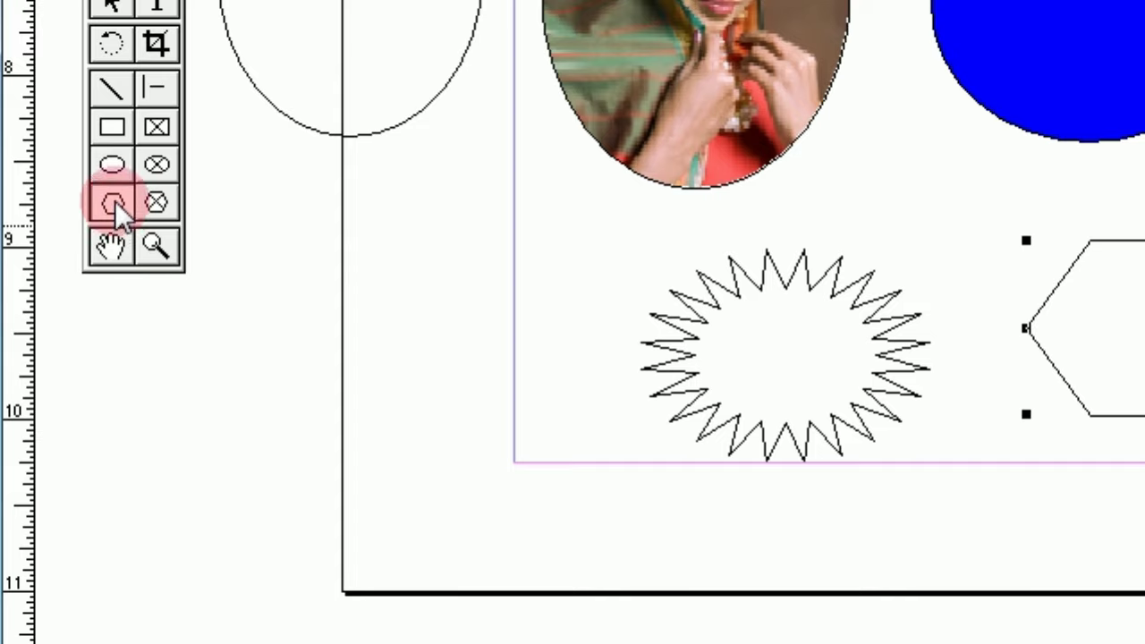
{"action": "double_click", "coordinate": [113, 206]}
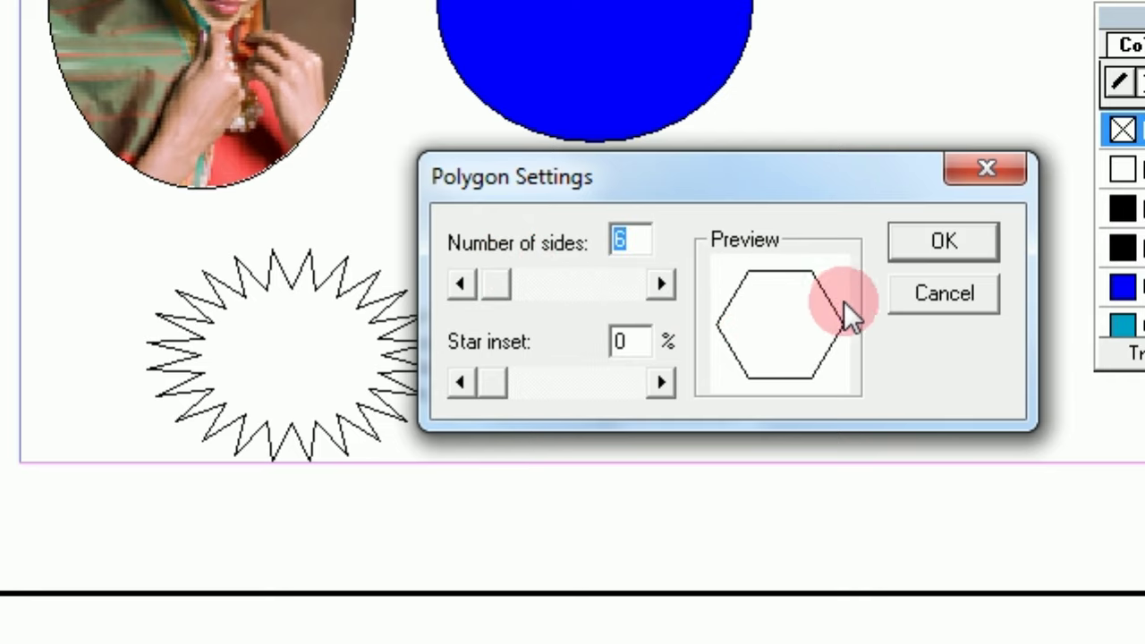
{"action": "left_click", "coordinate": [659, 284]}
{"action": "left_click", "coordinate": [660, 284]}
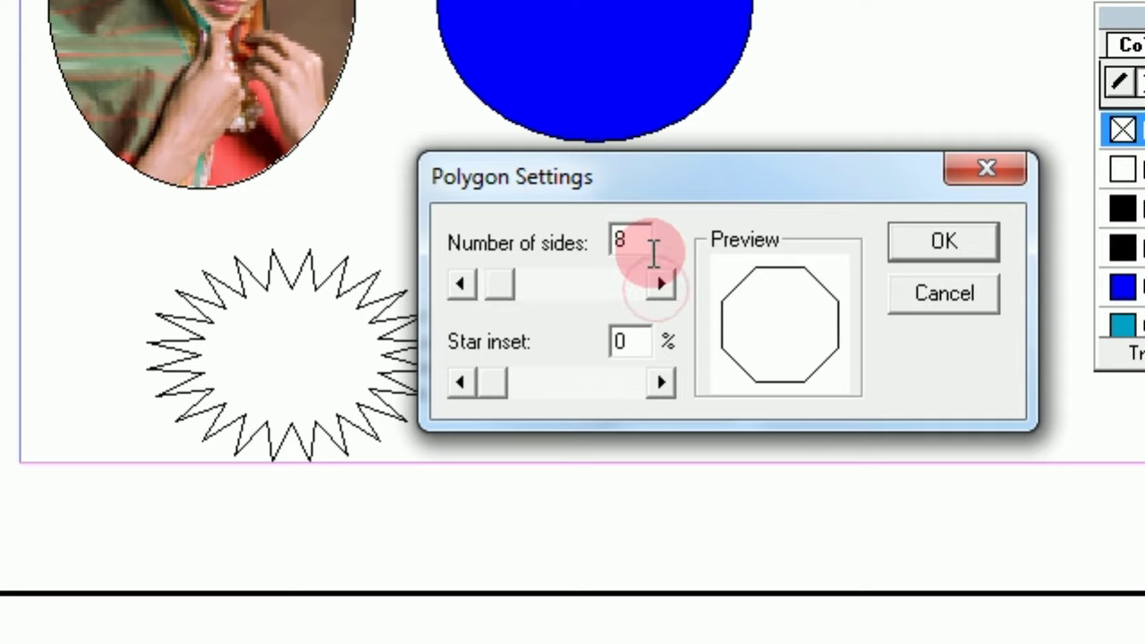
{"action": "left_click", "coordinate": [815, 255]}
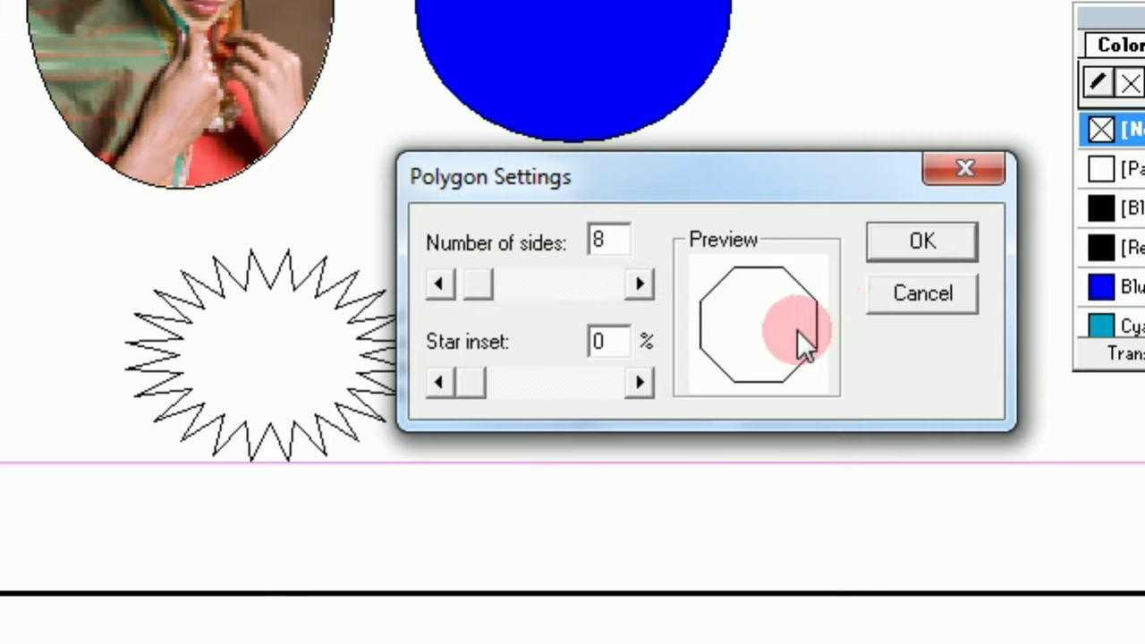
{"action": "left_click", "coordinate": [917, 247]}
{"action": "left_click_drag", "start_coordinate": [752, 148], "coordinate": [980, 349]}
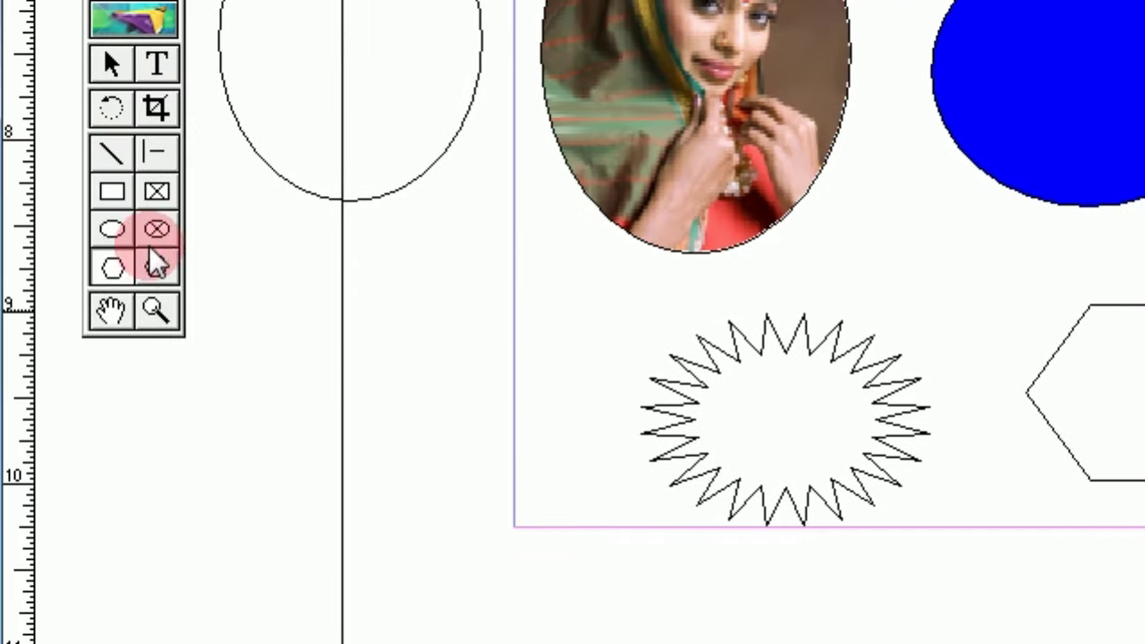
Step: Set the Polygon tool to 37 sides with a 26% star inset and draw the star at lower left
{"action": "double_click", "coordinate": [109, 268]}
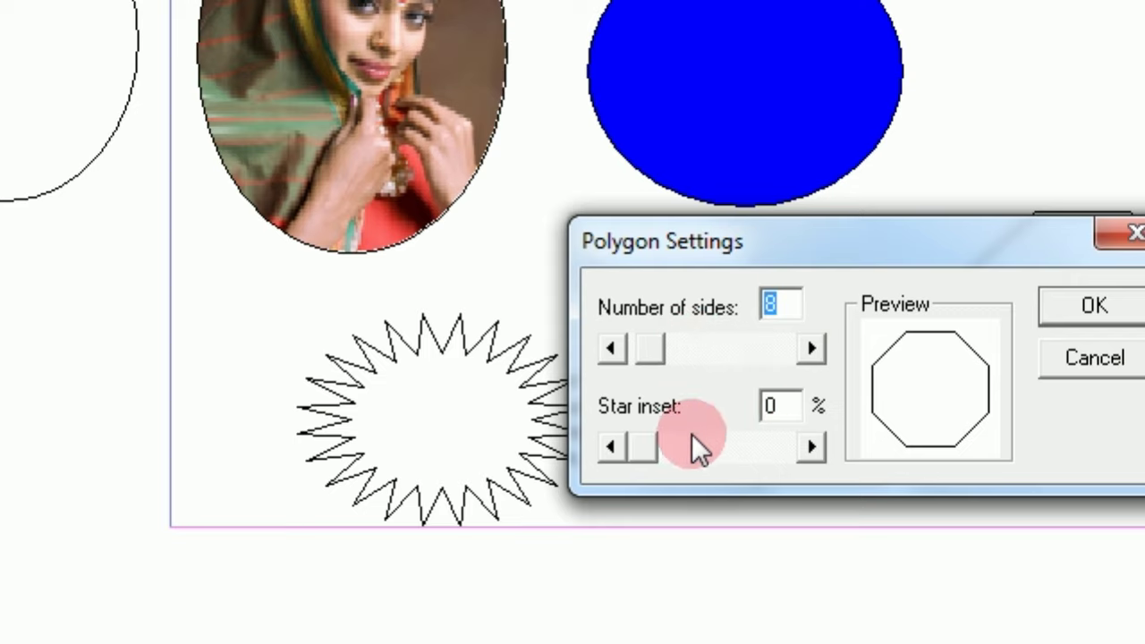
{"action": "left_click_drag", "start_coordinate": [647, 449], "coordinate": [680, 448]}
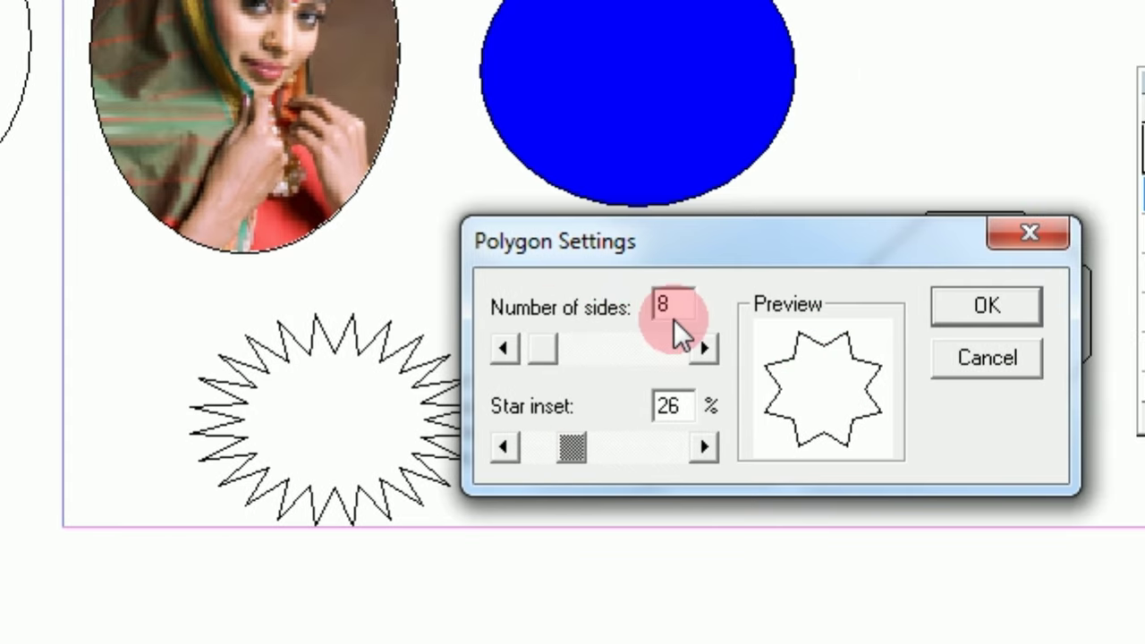
{"action": "left_click_drag", "start_coordinate": [553, 357], "coordinate": [592, 357]}
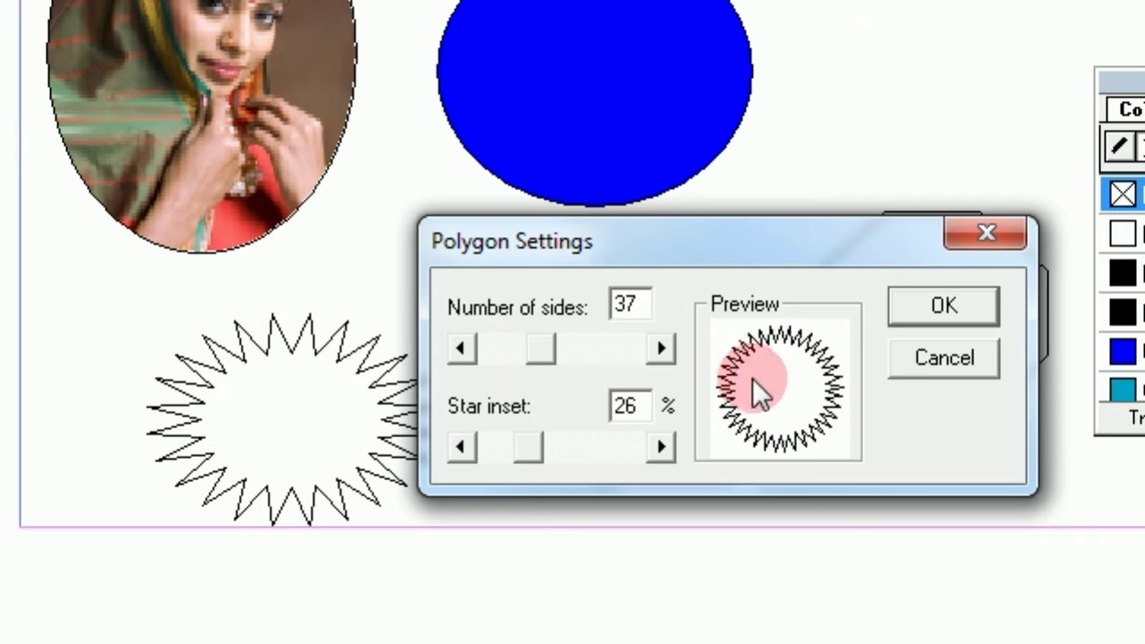
{"action": "left_click", "coordinate": [611, 313]}
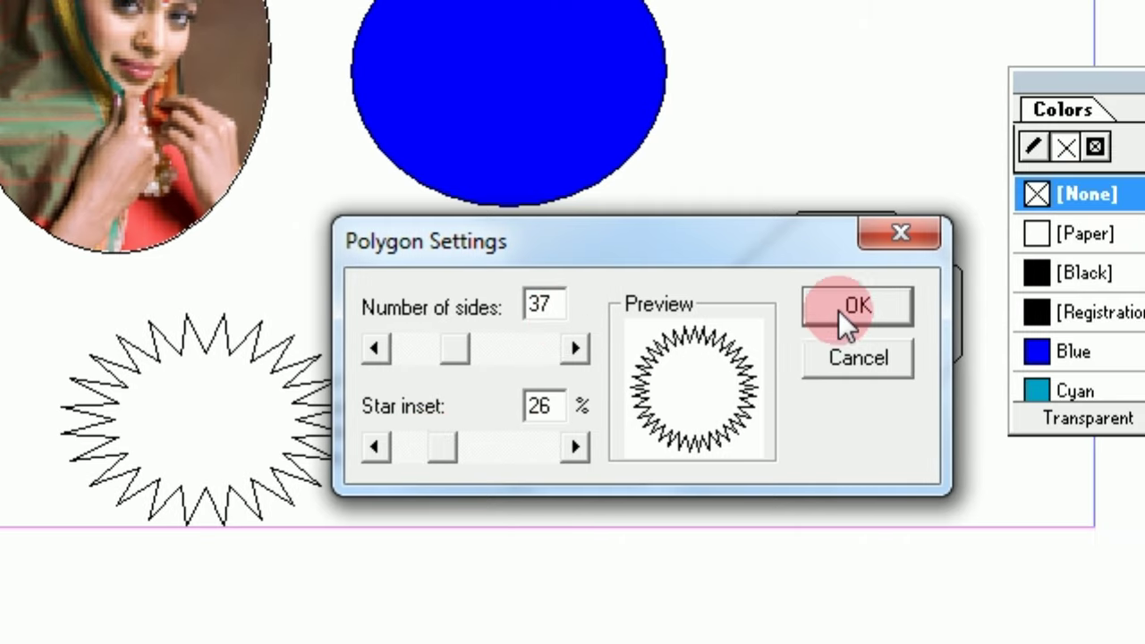
{"action": "left_click", "coordinate": [934, 313]}
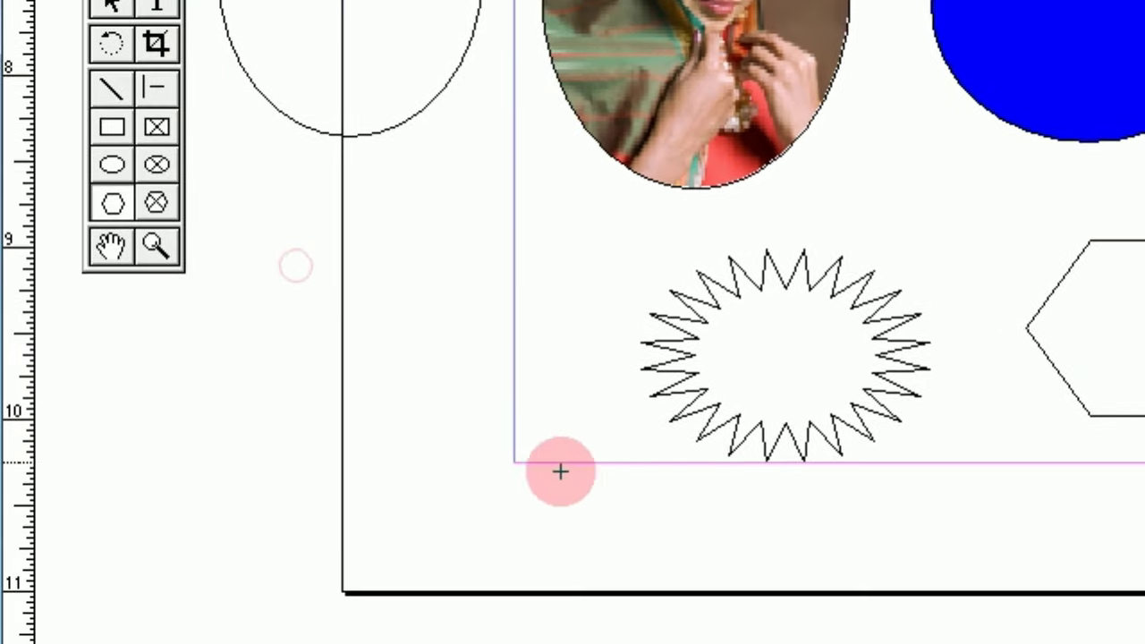
{"action": "left_click_drag", "start_coordinate": [560, 471], "coordinate": [634, 578]}
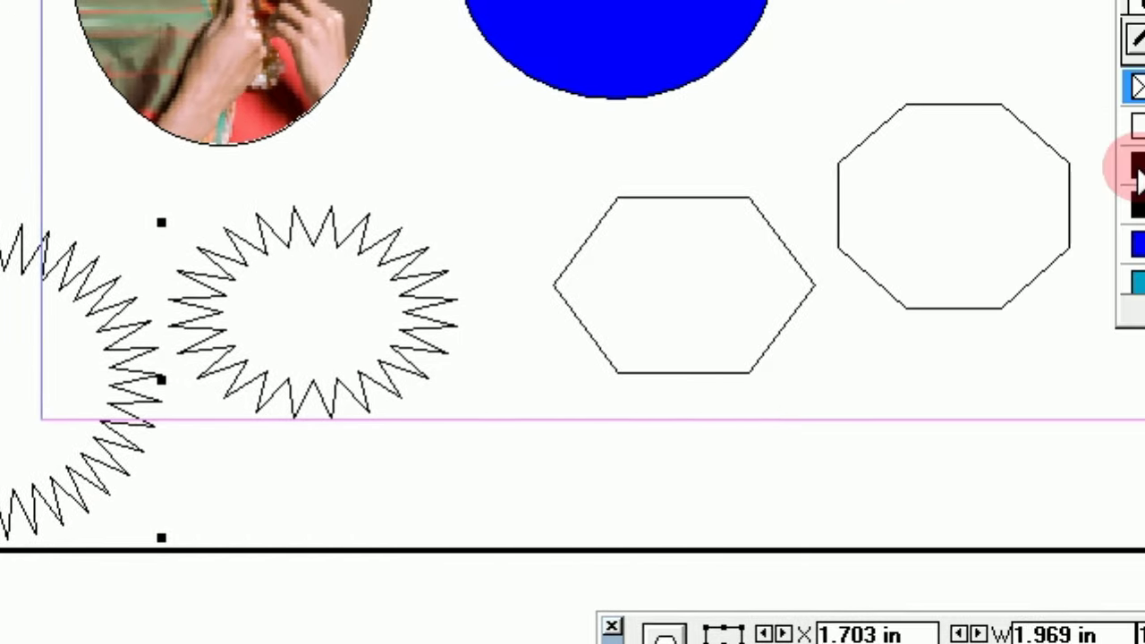
Step: Give the 37-point star a solid [Black] fill from the Colors palette
{"action": "left_click", "coordinate": [841, 168]}
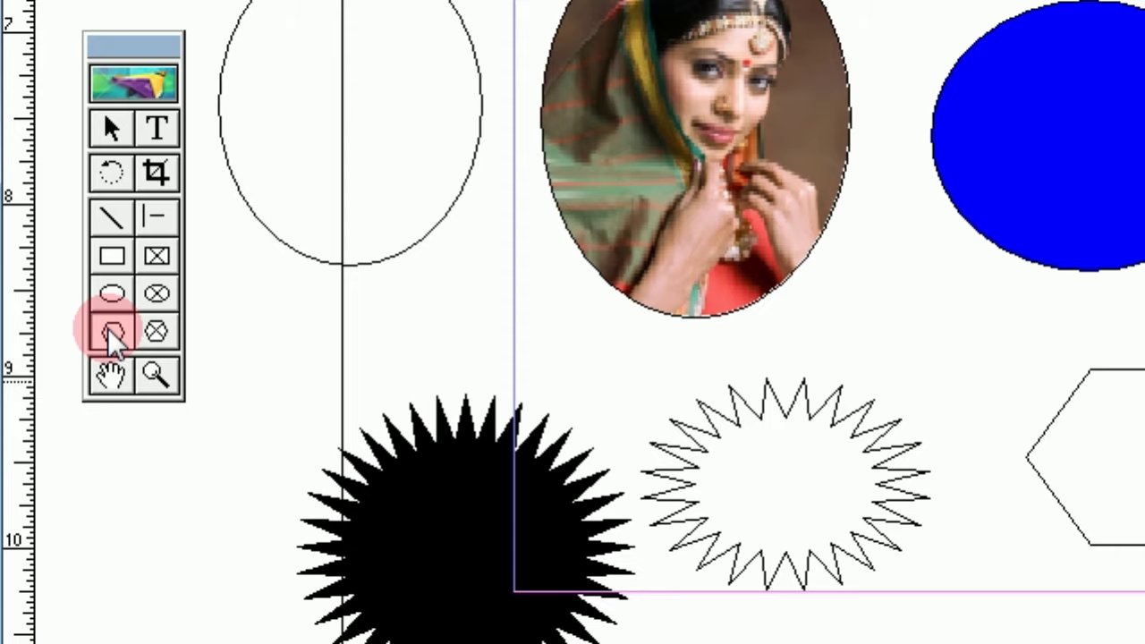
{"action": "left_click", "coordinate": [112, 335]}
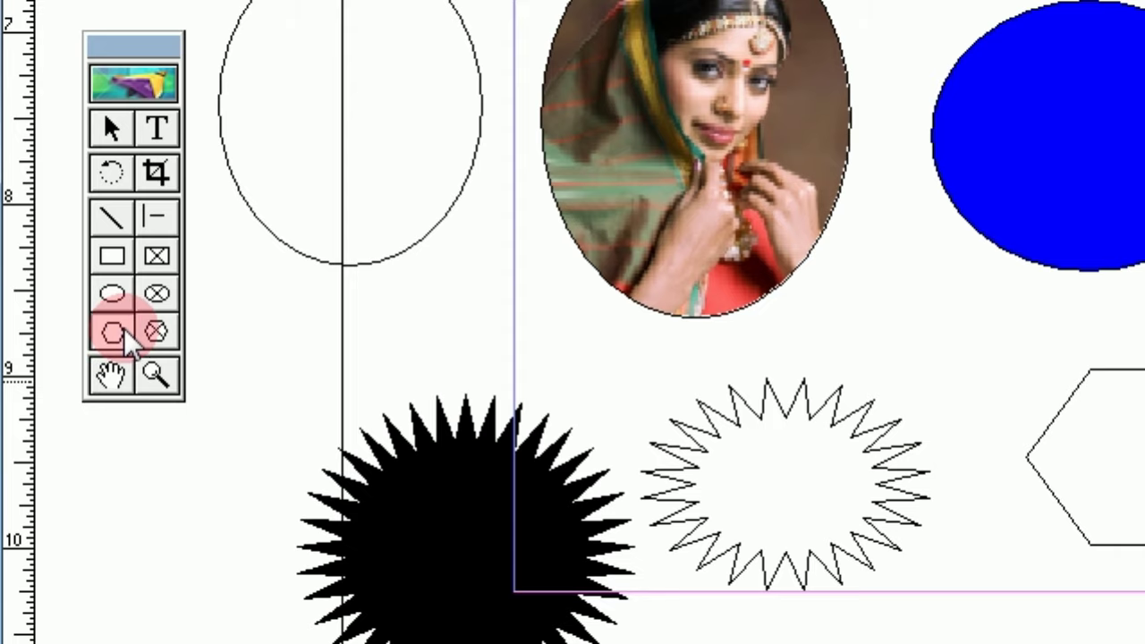
Step: Change Element > Polygon Settings to 21 sides with a 49% star inset
{"action": "double_click", "coordinate": [126, 338]}
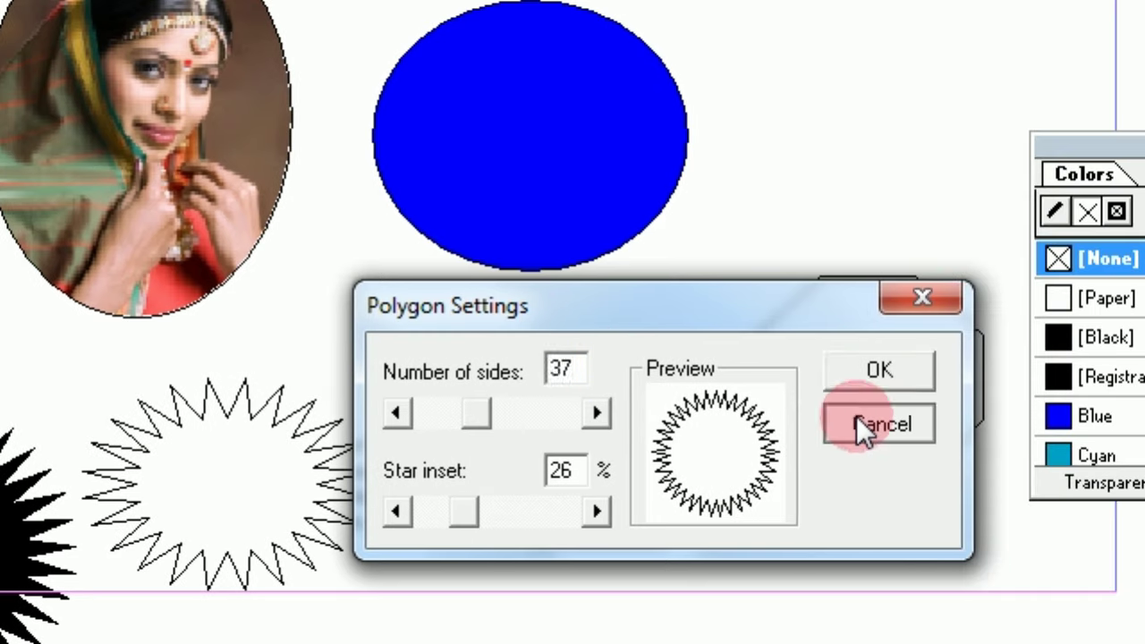
{"action": "left_click", "coordinate": [1053, 429]}
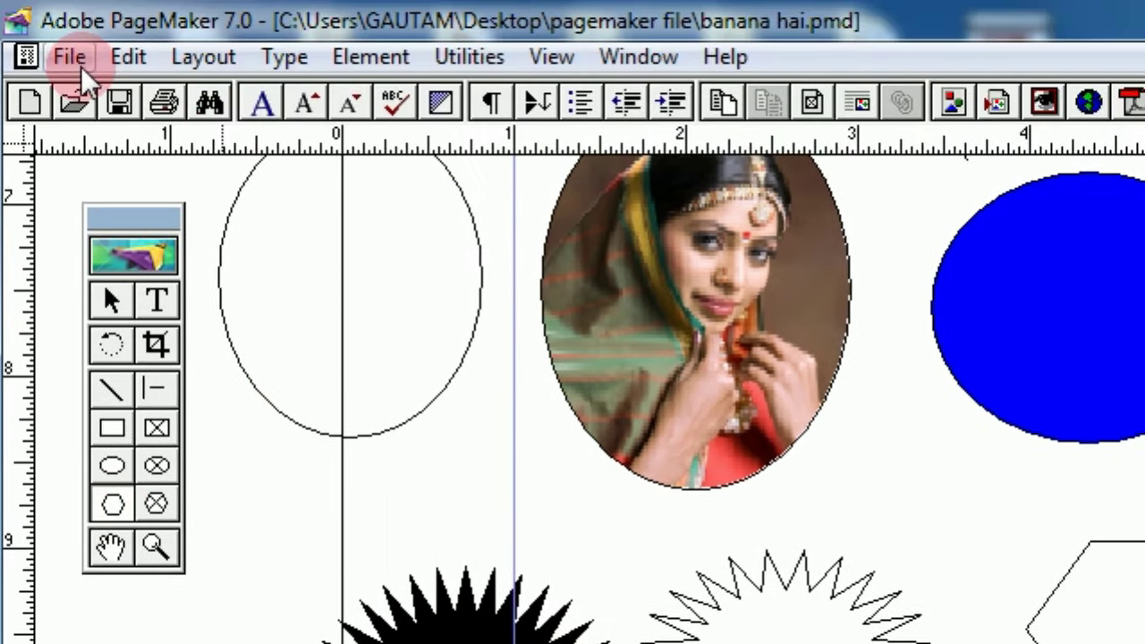
{"action": "left_click", "coordinate": [371, 61]}
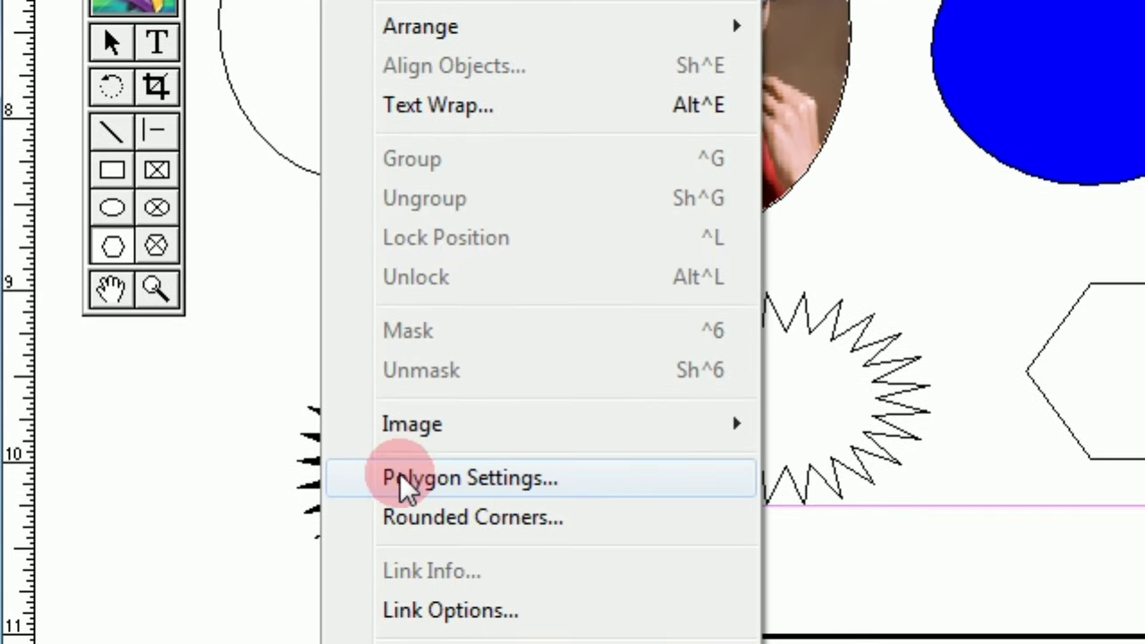
{"action": "left_click", "coordinate": [534, 483]}
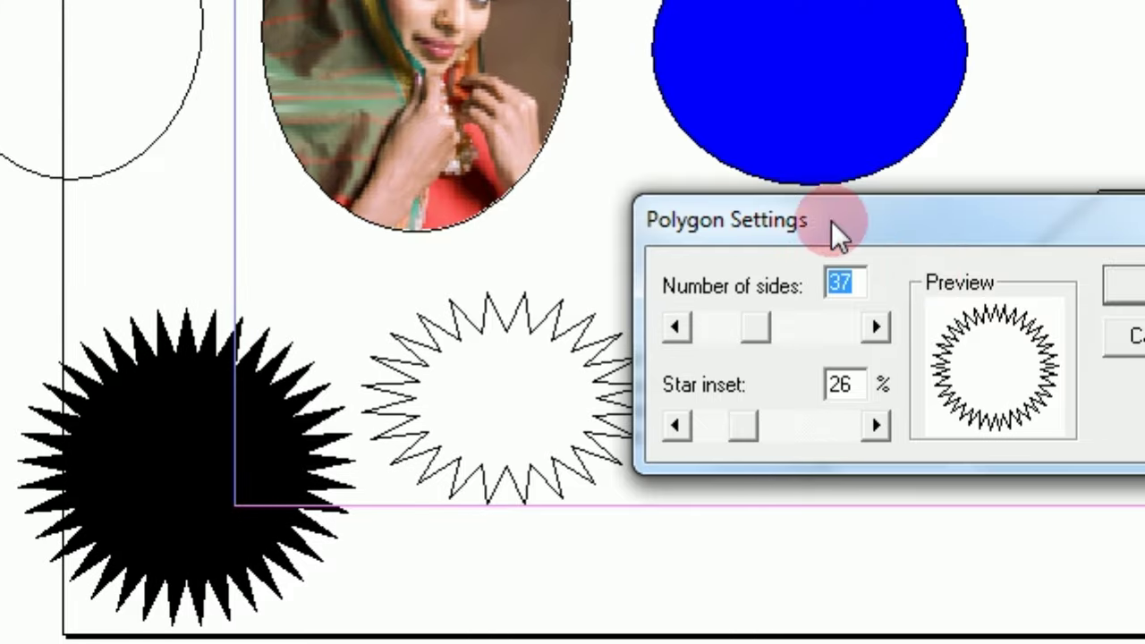
{"action": "left_click_drag", "start_coordinate": [895, 220], "coordinate": [617, 175]}
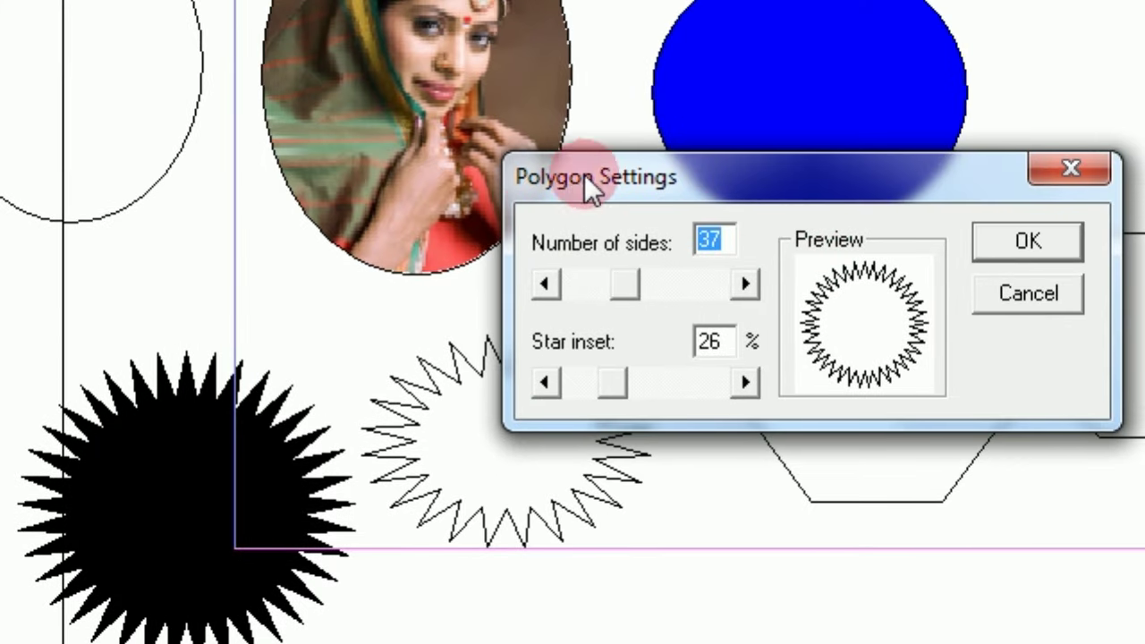
{"action": "left_click_drag", "start_coordinate": [625, 283], "coordinate": [602, 283]}
{"action": "left_click", "coordinate": [607, 383]}
{"action": "left_click", "coordinate": [601, 284]}
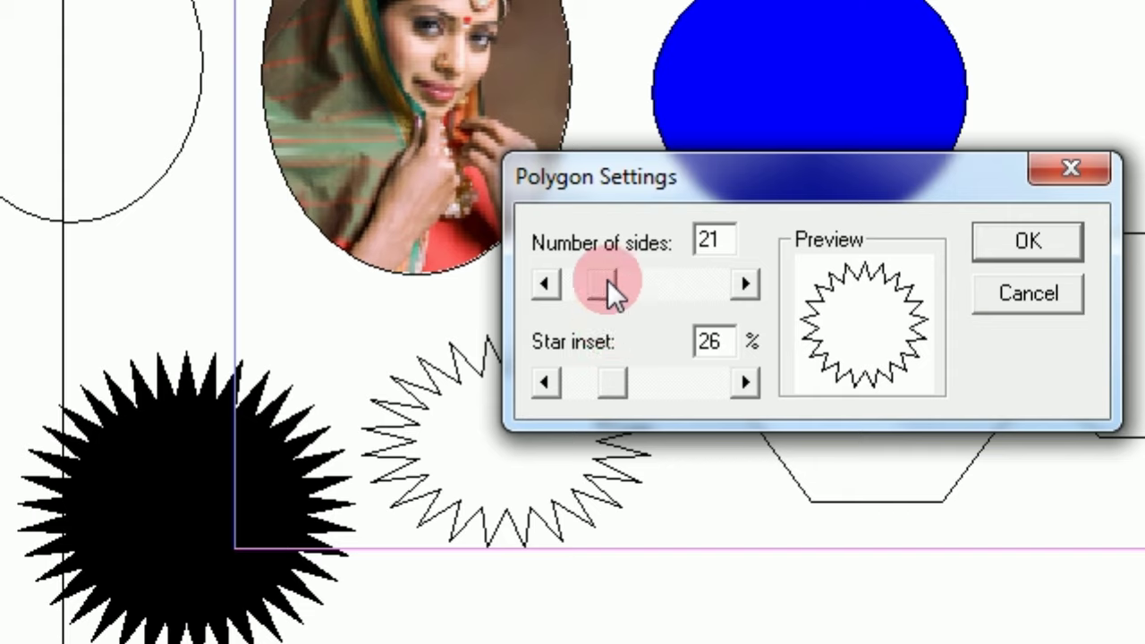
{"action": "left_click", "coordinate": [723, 243]}
{"action": "left_click", "coordinate": [723, 243]}
{"action": "left_click", "coordinate": [712, 338]}
{"action": "left_click_drag", "start_coordinate": [616, 375], "coordinate": [649, 375]}
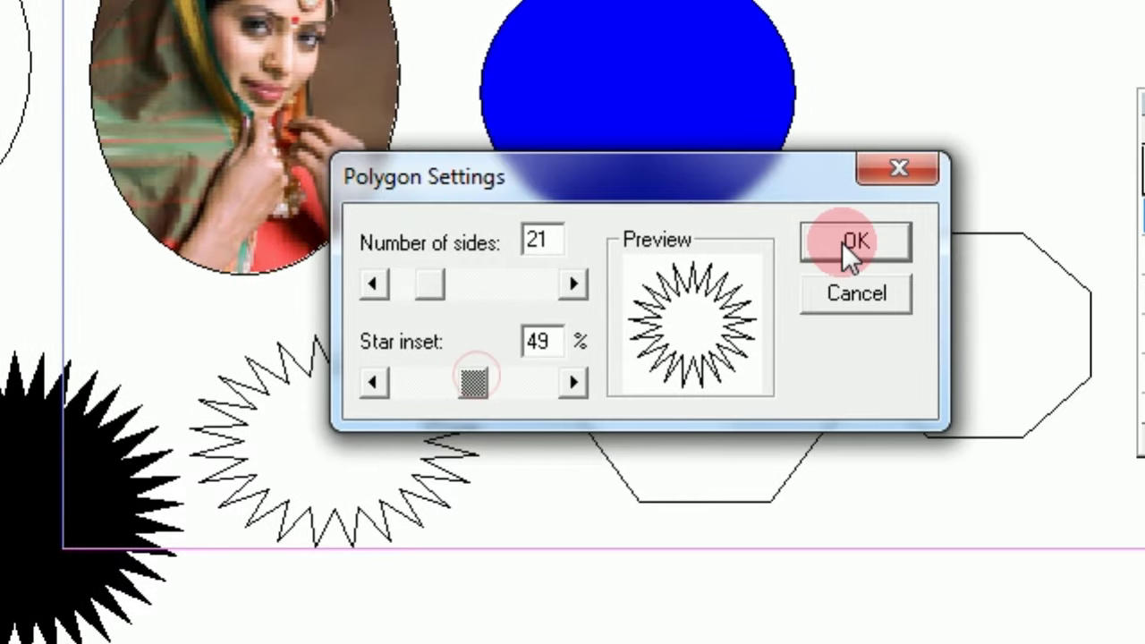
Step: Draw the 21-point star inside the black star and fill it with [Paper] white
{"action": "left_click", "coordinate": [1027, 240]}
{"action": "left_click_drag", "start_coordinate": [164, 468], "coordinate": [439, 477]}
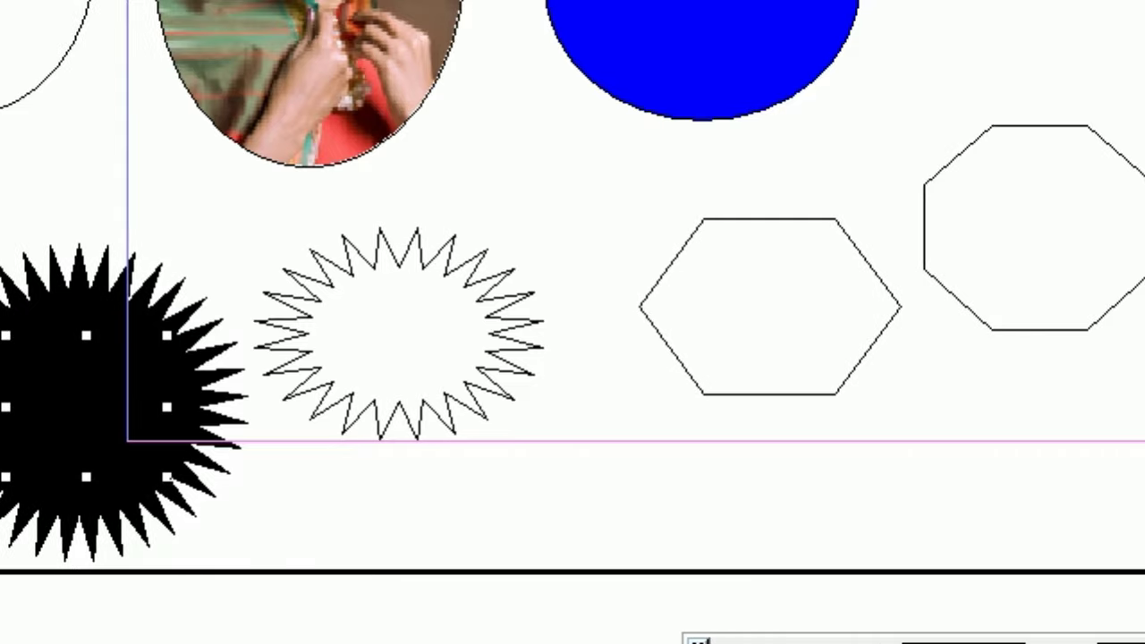
{"action": "left_click", "coordinate": [868, 170]}
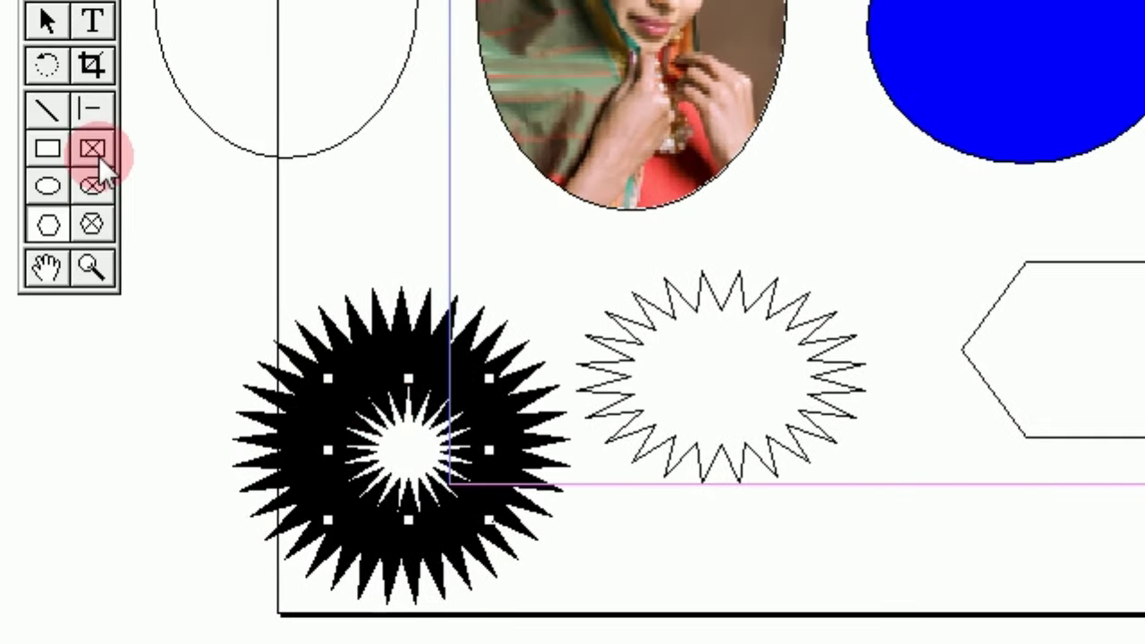
Step: Drag the white star's corner handles outward until it overlaps the black star
{"action": "left_click", "coordinate": [46, 23]}
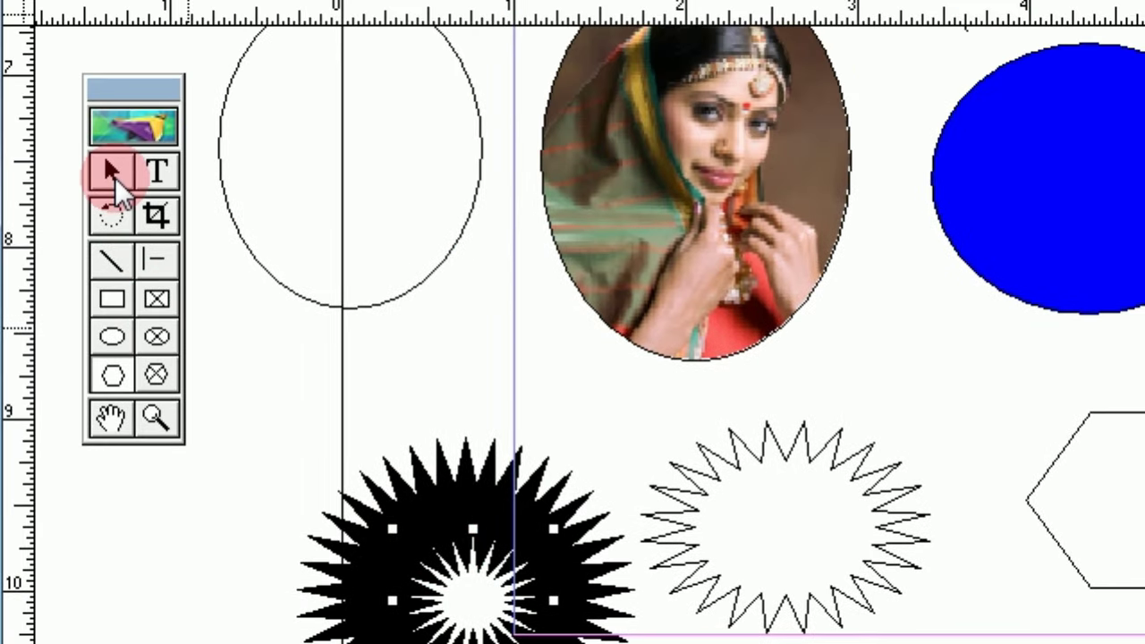
{"action": "left_click", "coordinate": [392, 529]}
{"action": "left_click", "coordinate": [465, 598]}
{"action": "left_click", "coordinate": [393, 532]}
{"action": "left_click_drag", "start_coordinate": [392, 400], "coordinate": [353, 375]}
{"action": "left_click", "coordinate": [555, 540]}
{"action": "left_click_drag", "start_coordinate": [563, 483], "coordinate": [685, 589]}
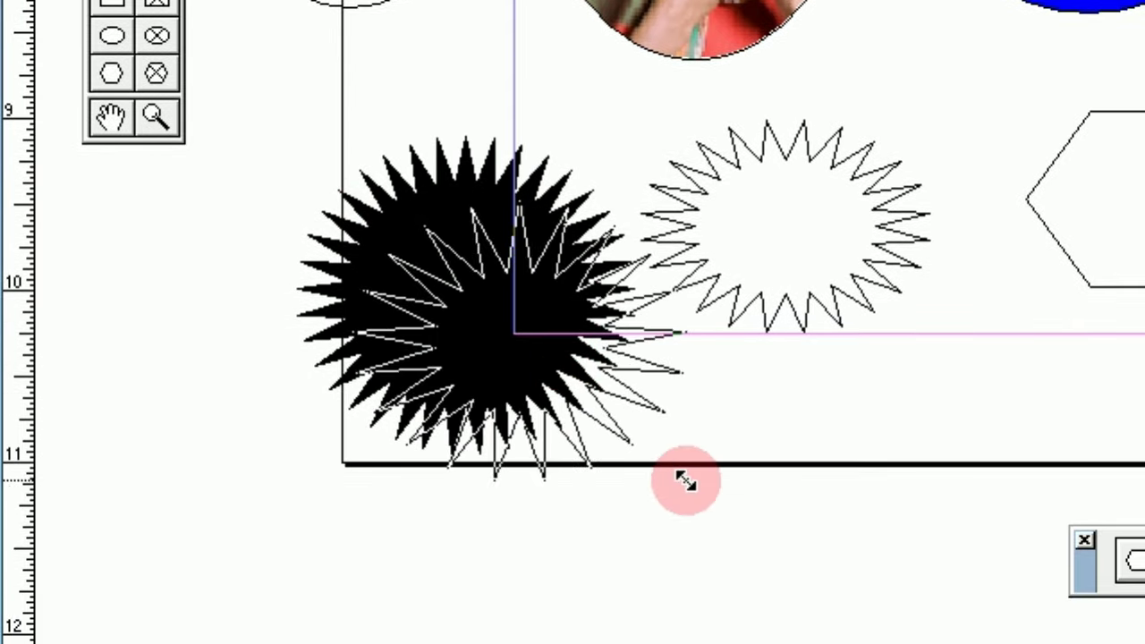
{"action": "left_click_drag", "start_coordinate": [685, 480], "coordinate": [685, 479]}
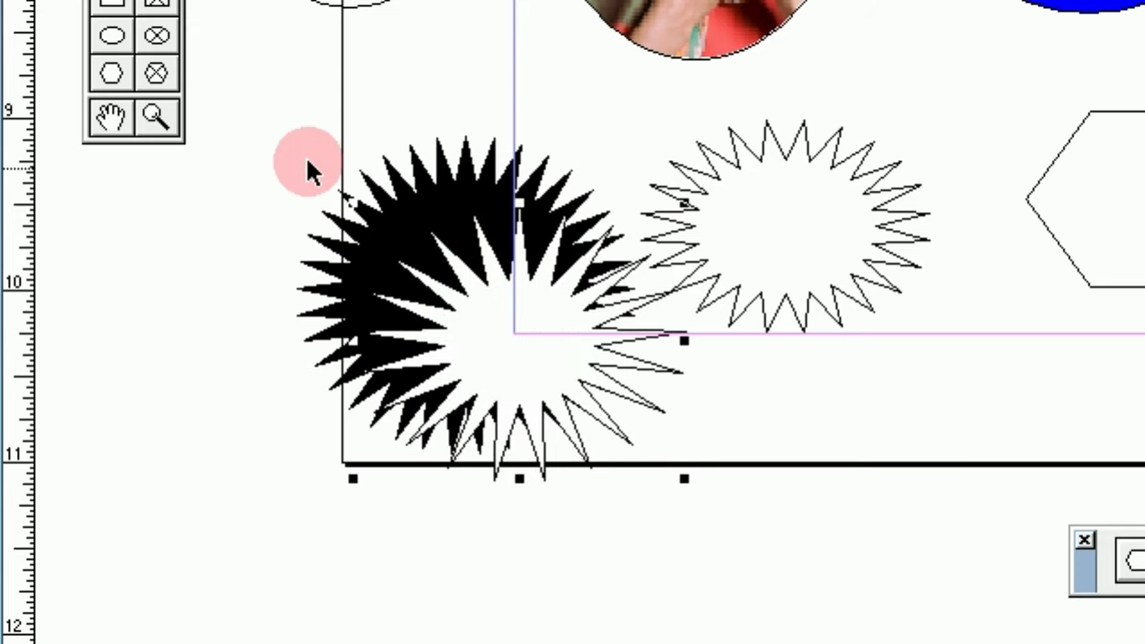
Step: Marquee-select both stars and move them together to the page's lower left
{"action": "left_click_drag", "start_coordinate": [224, 58], "coordinate": [715, 519]}
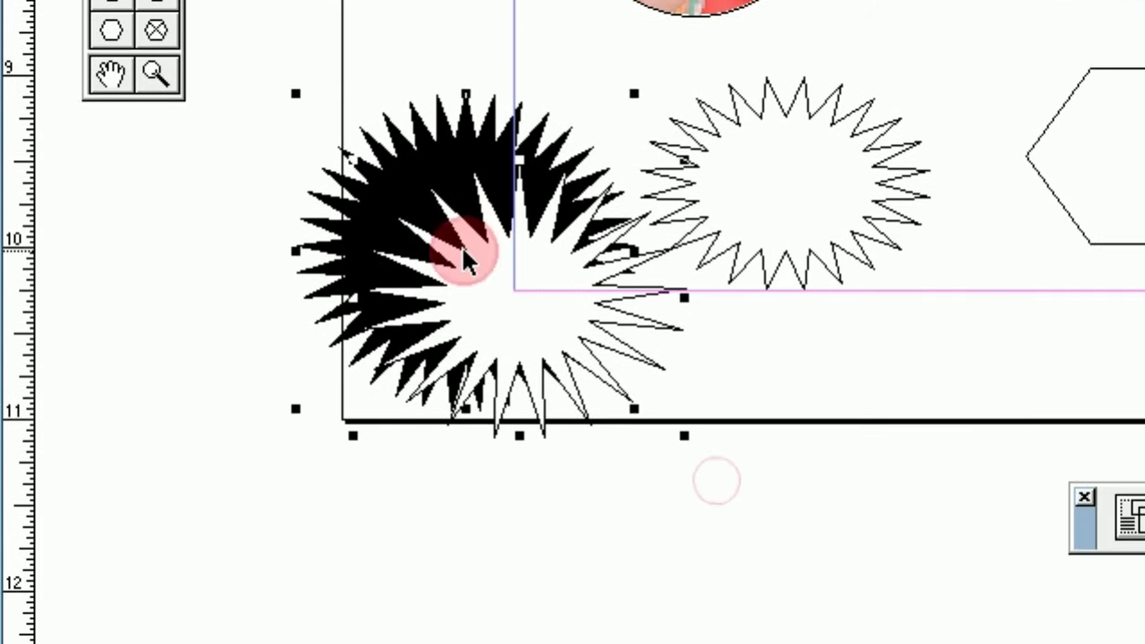
{"action": "left_click_drag", "start_coordinate": [462, 245], "coordinate": [759, 556]}
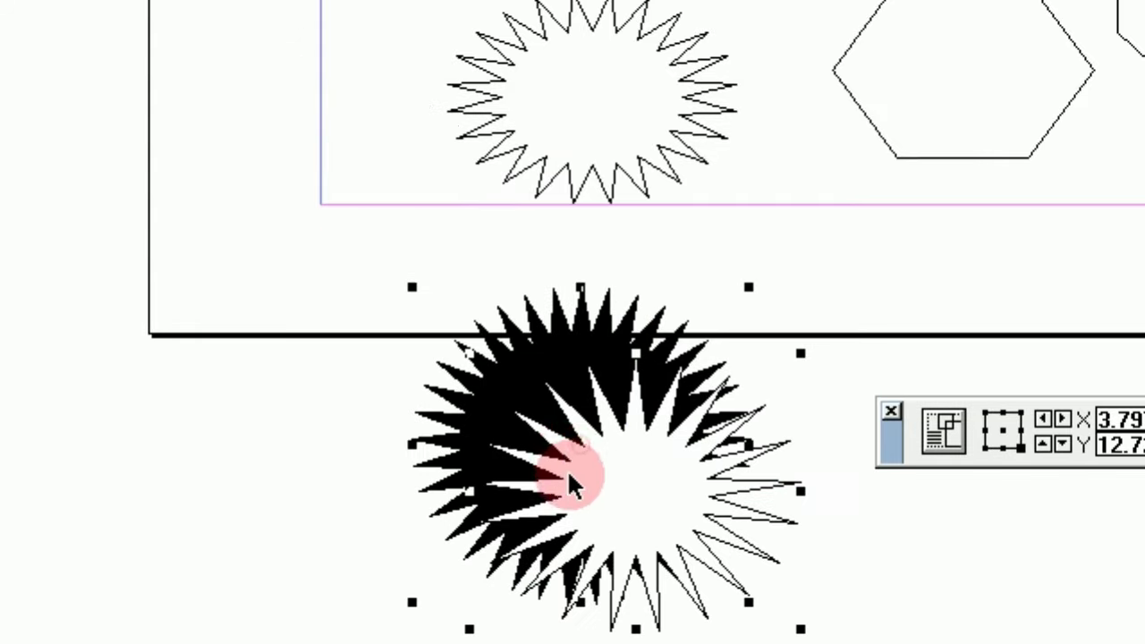
{"action": "left_click_drag", "start_coordinate": [567, 469], "coordinate": [283, 162]}
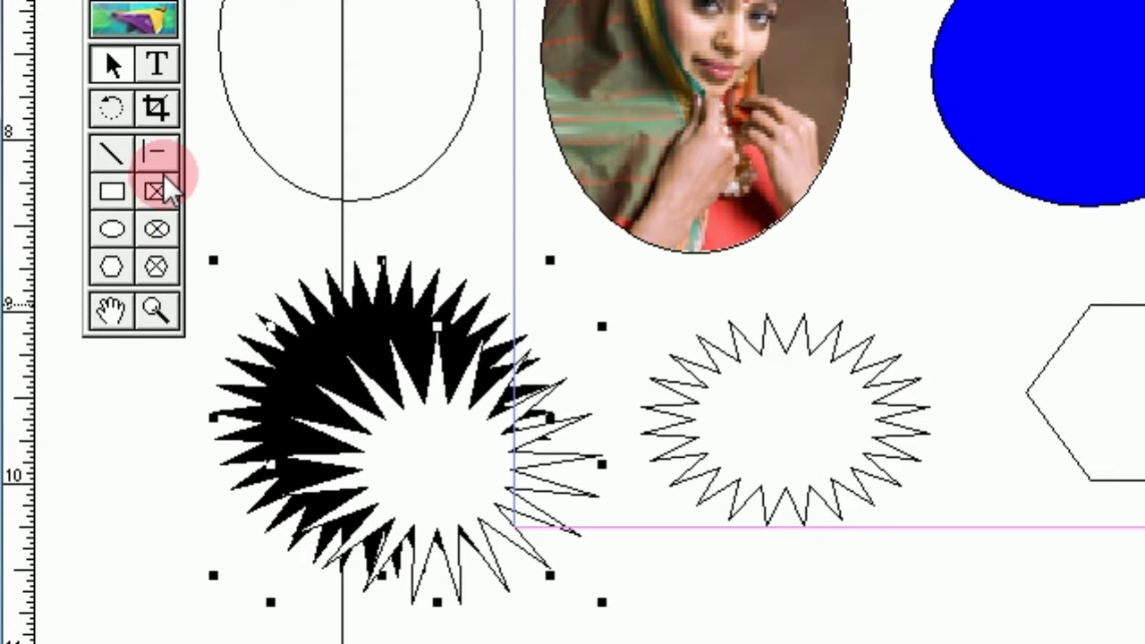
{"action": "left_click", "coordinate": [150, 265]}
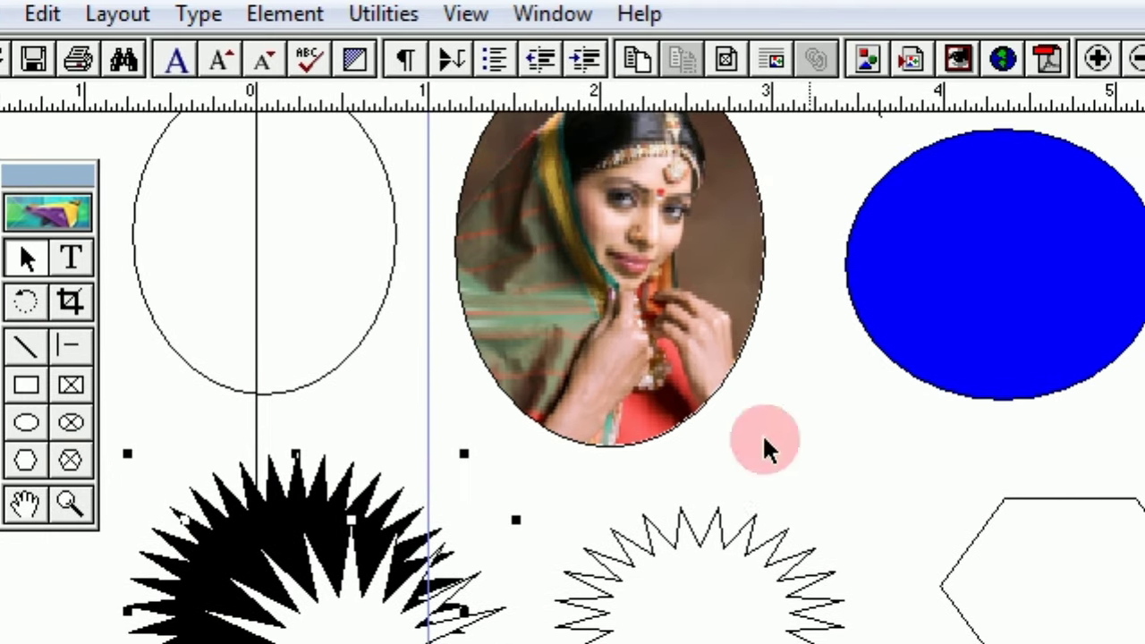
Step: Choose Fit in Window from the page's right-click menu
{"action": "right_click", "coordinate": [823, 404]}
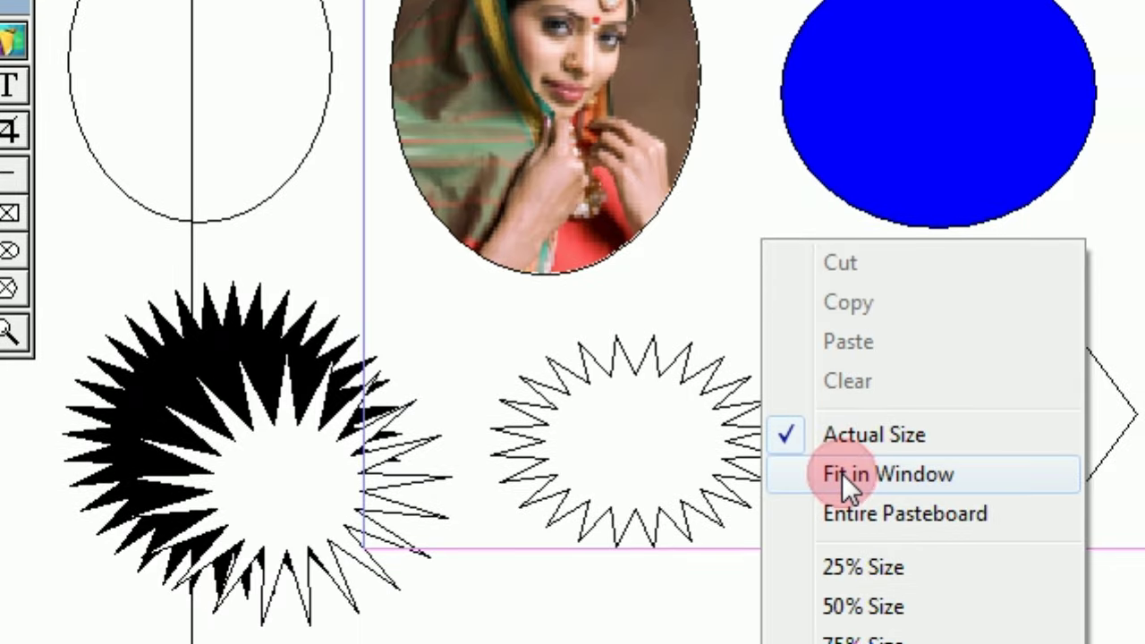
{"action": "left_click", "coordinate": [863, 641]}
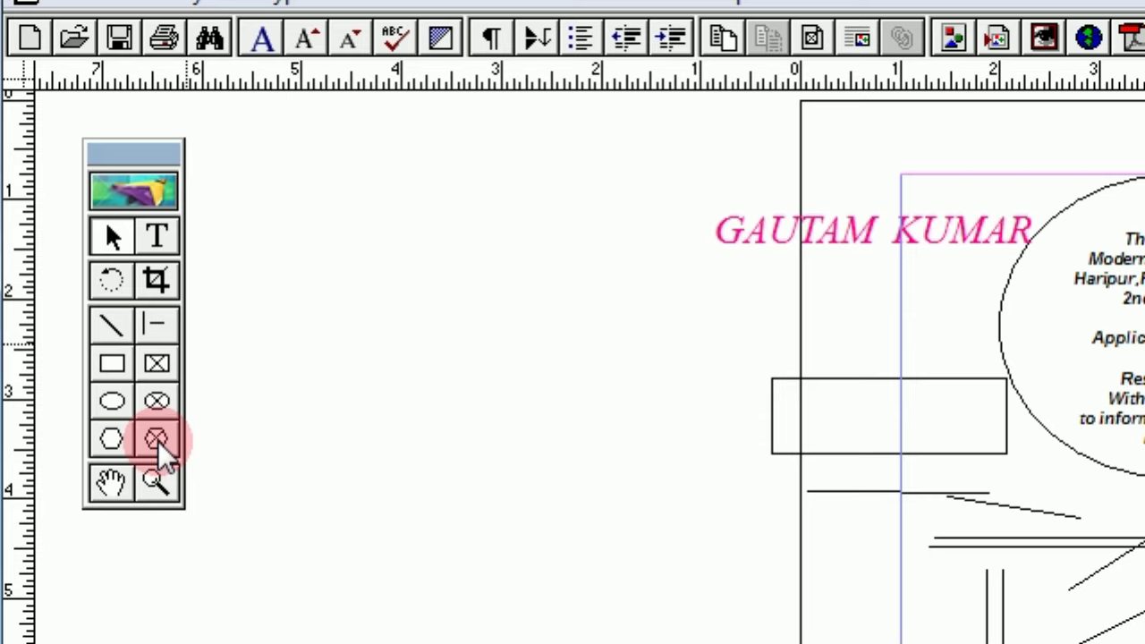
Step: Draw a large starburst polygon frame on the pasteboard left of the page
{"action": "left_click", "coordinate": [157, 439]}
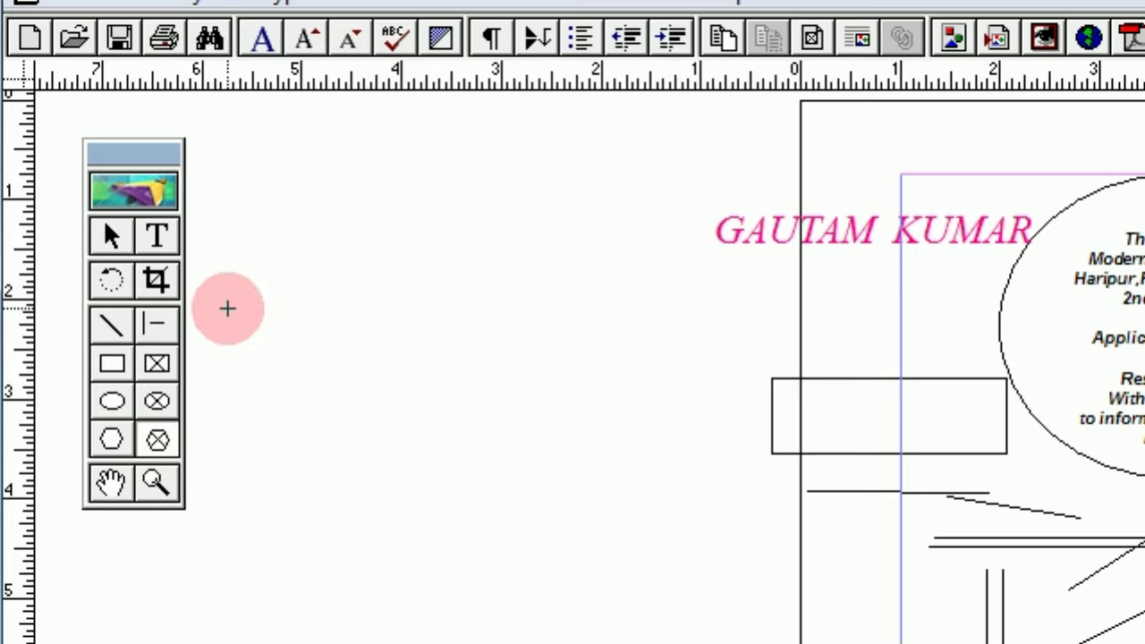
{"action": "left_click_drag", "start_coordinate": [227, 308], "coordinate": [650, 643]}
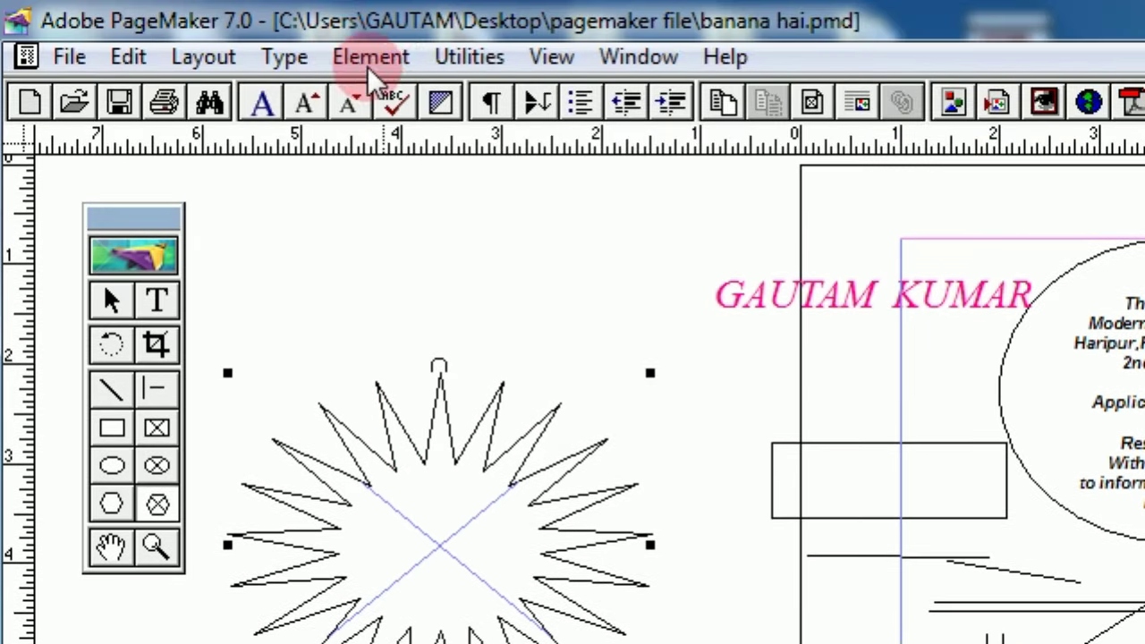
Step: Change the frame's Polygon Settings to 7 sides with a 0% star inset
{"action": "left_click", "coordinate": [357, 58]}
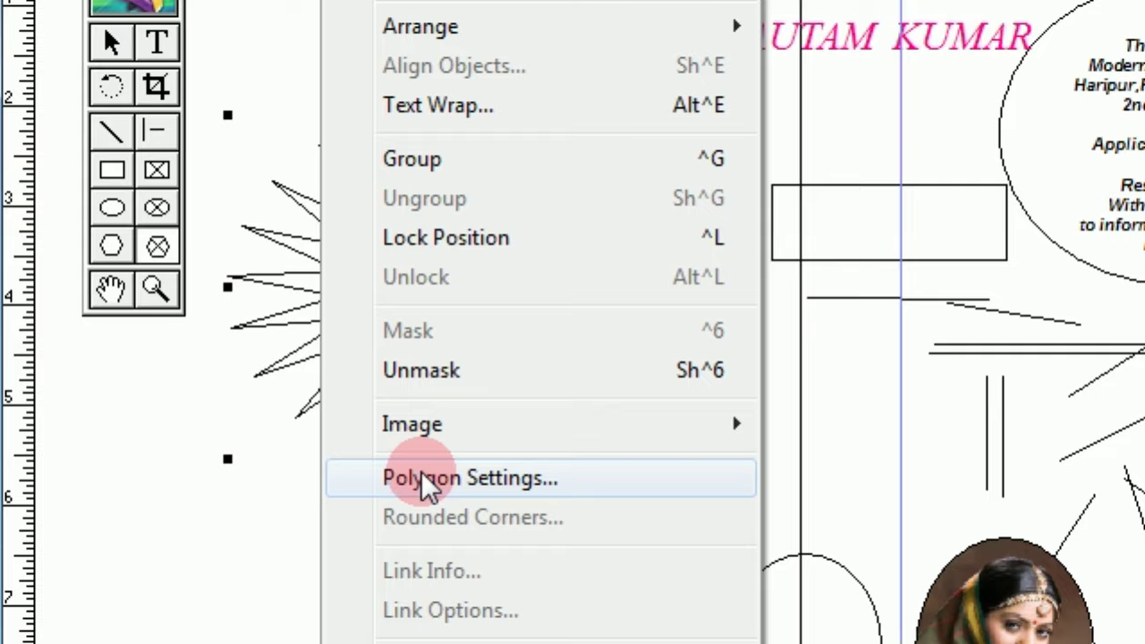
{"action": "left_click", "coordinate": [416, 477]}
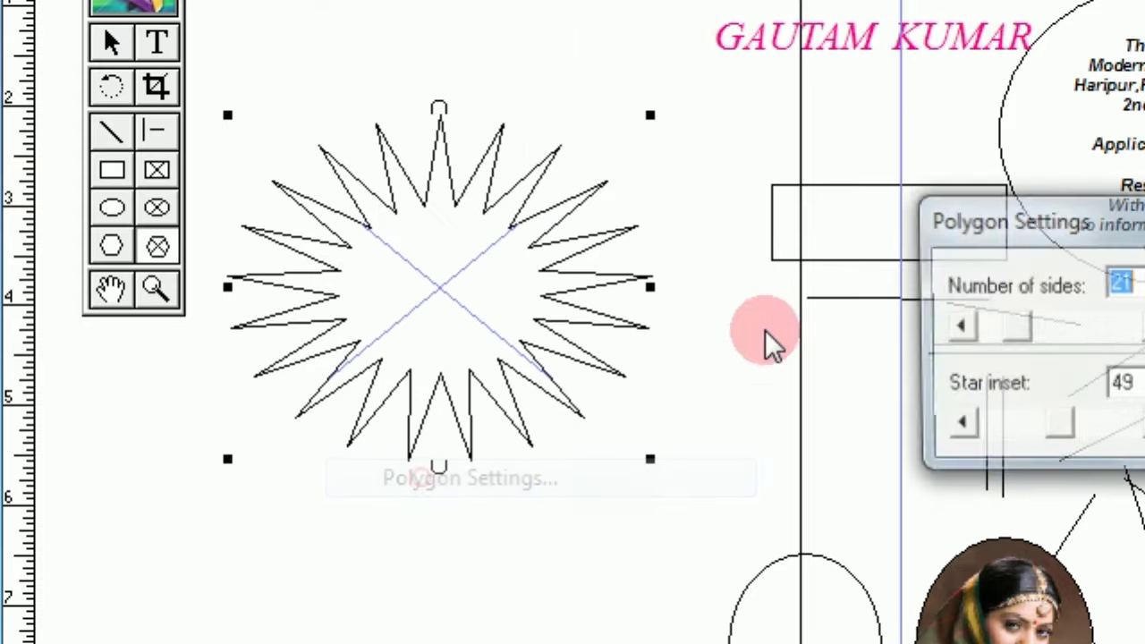
{"action": "left_click_drag", "start_coordinate": [980, 226], "coordinate": [733, 106]}
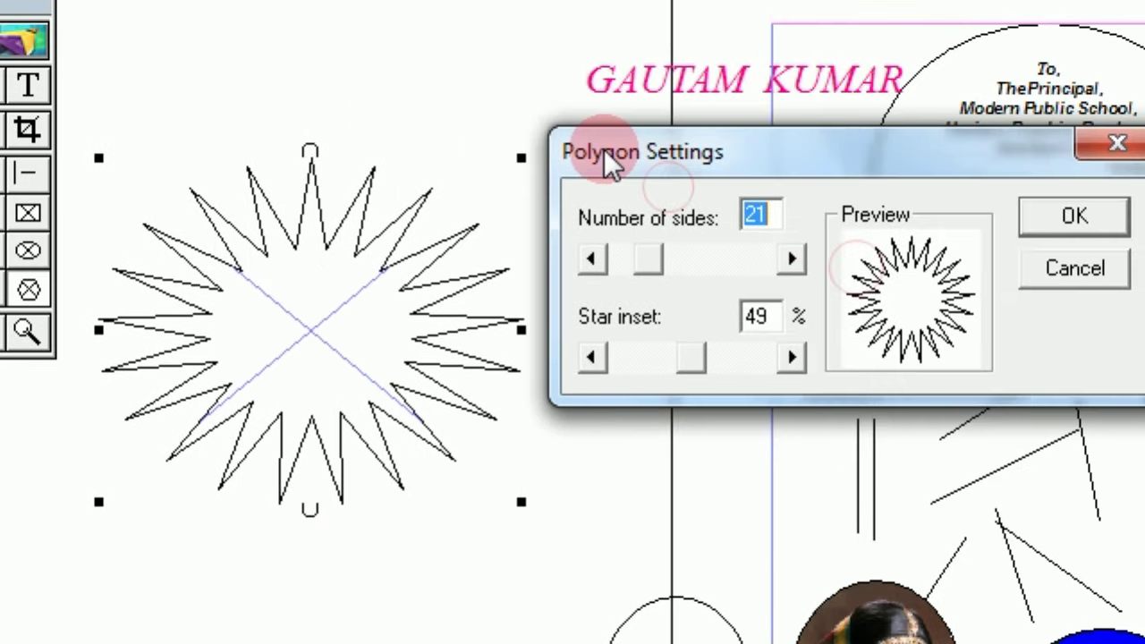
{"action": "left_click_drag", "start_coordinate": [604, 150], "coordinate": [575, 94]}
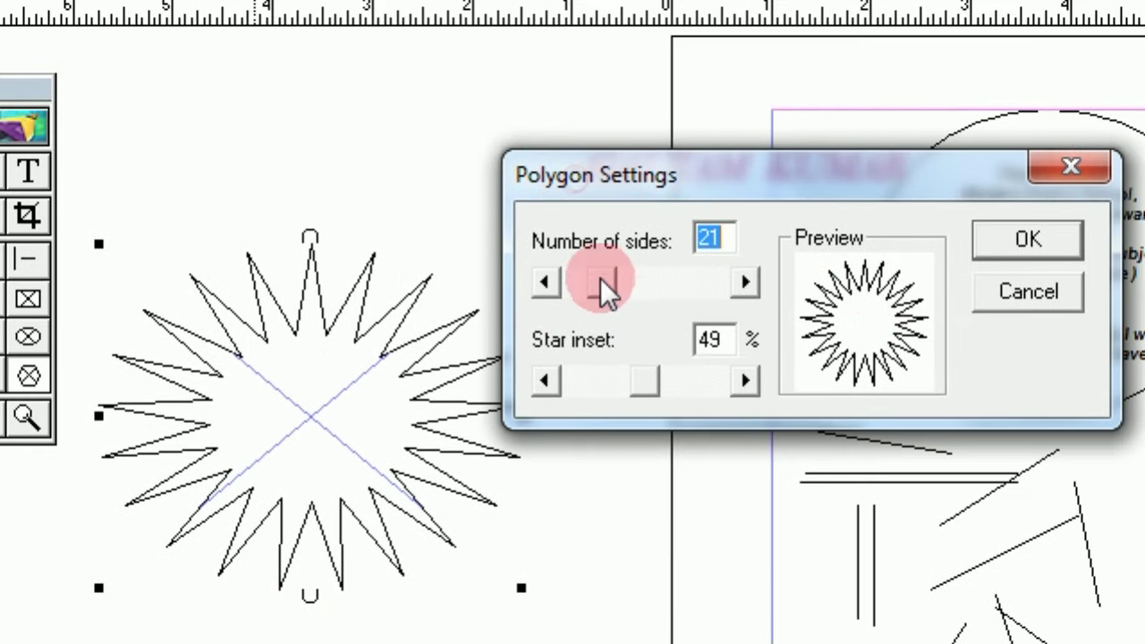
{"action": "left_click_drag", "start_coordinate": [600, 280], "coordinate": [586, 287]}
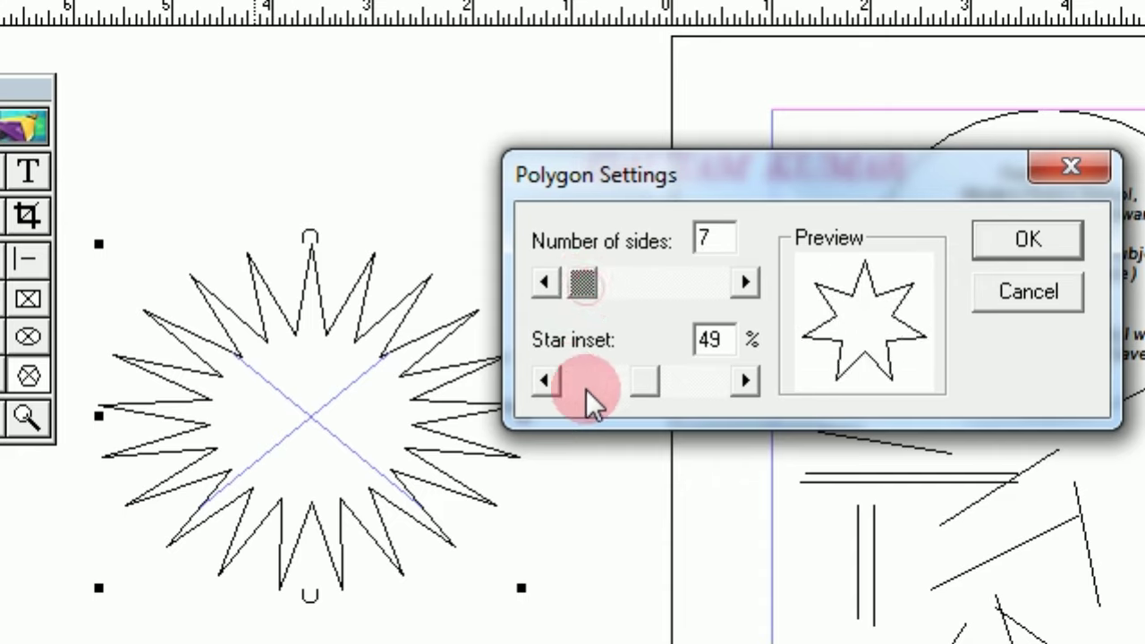
{"action": "left_click_drag", "start_coordinate": [645, 379], "coordinate": [566, 378]}
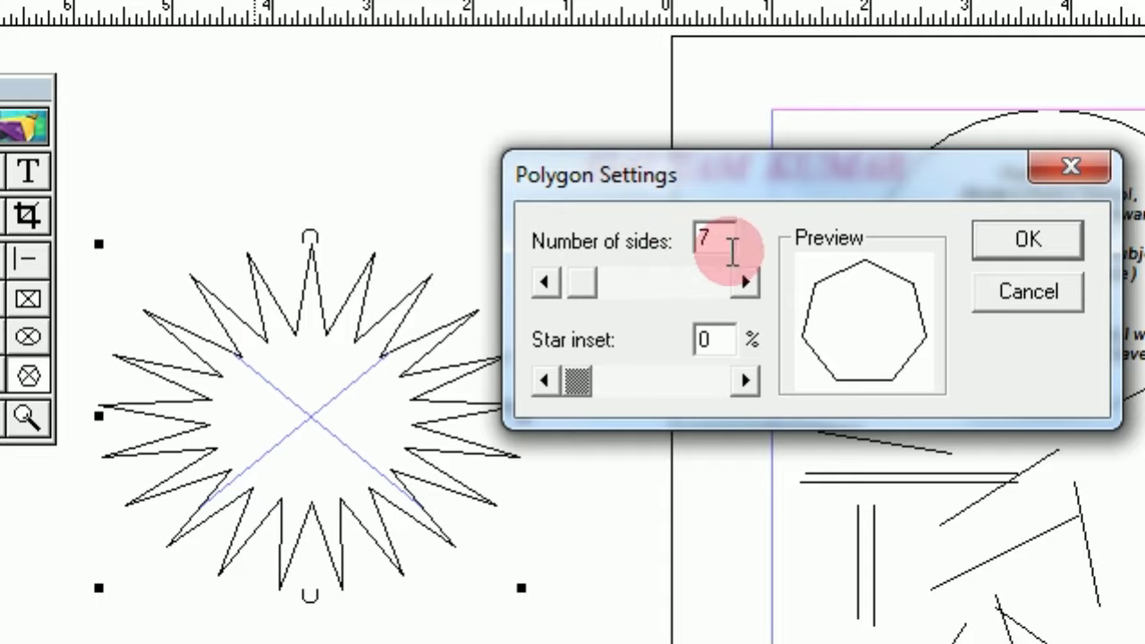
{"action": "left_click", "coordinate": [1001, 243]}
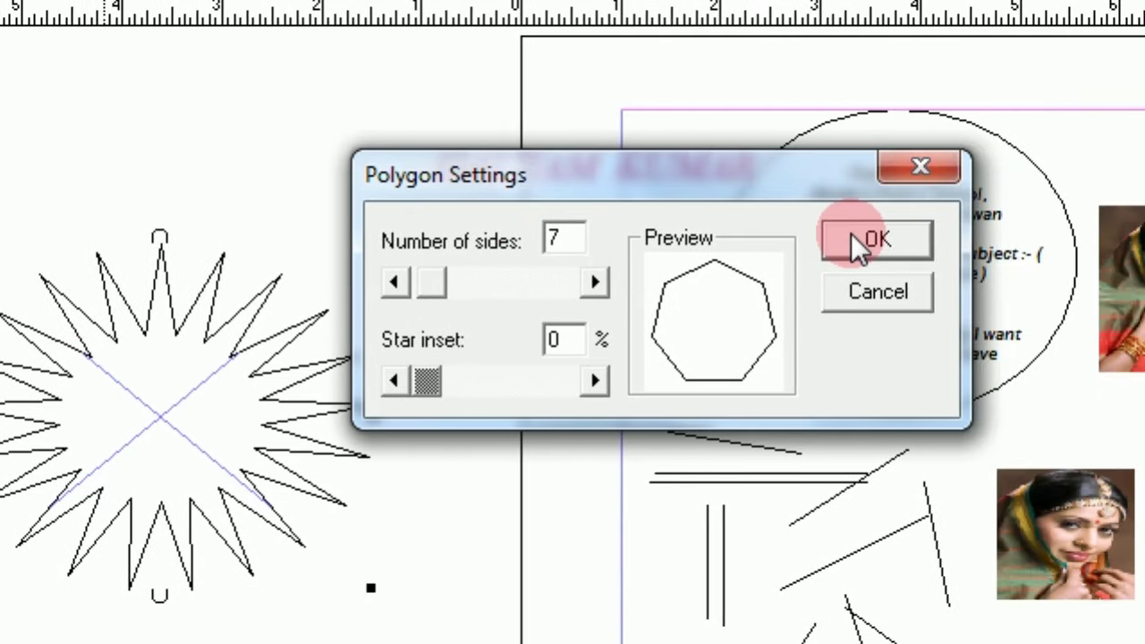
{"action": "left_click", "coordinate": [857, 239]}
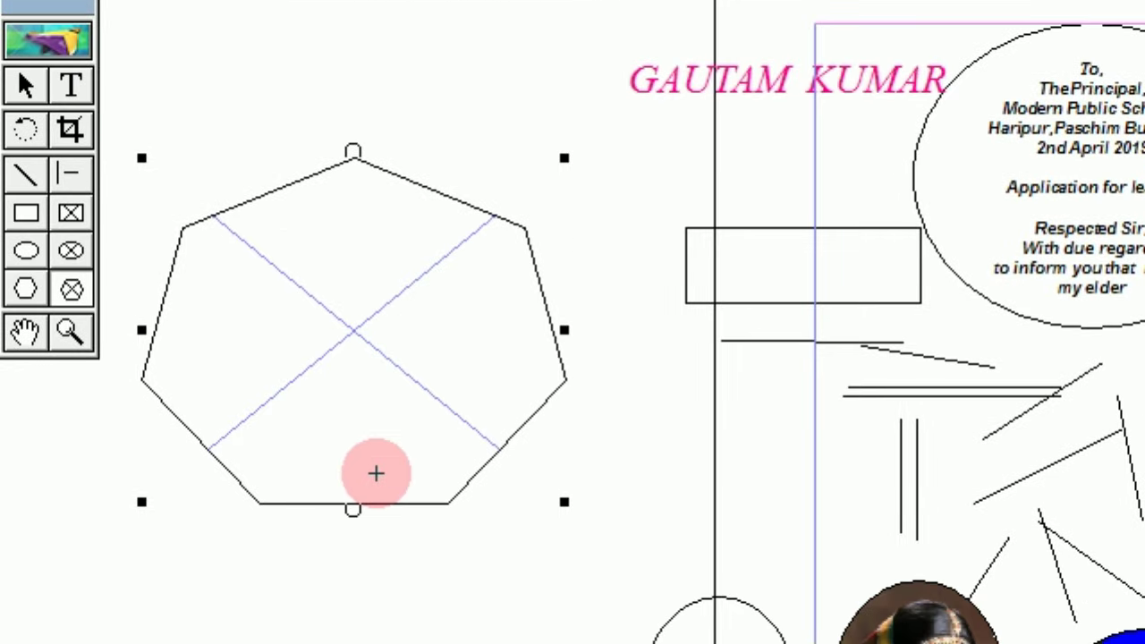
Step: Enlarge the heptagon frame by dragging its corner handle outward
{"action": "left_click", "coordinate": [25, 86]}
{"action": "left_click", "coordinate": [522, 492]}
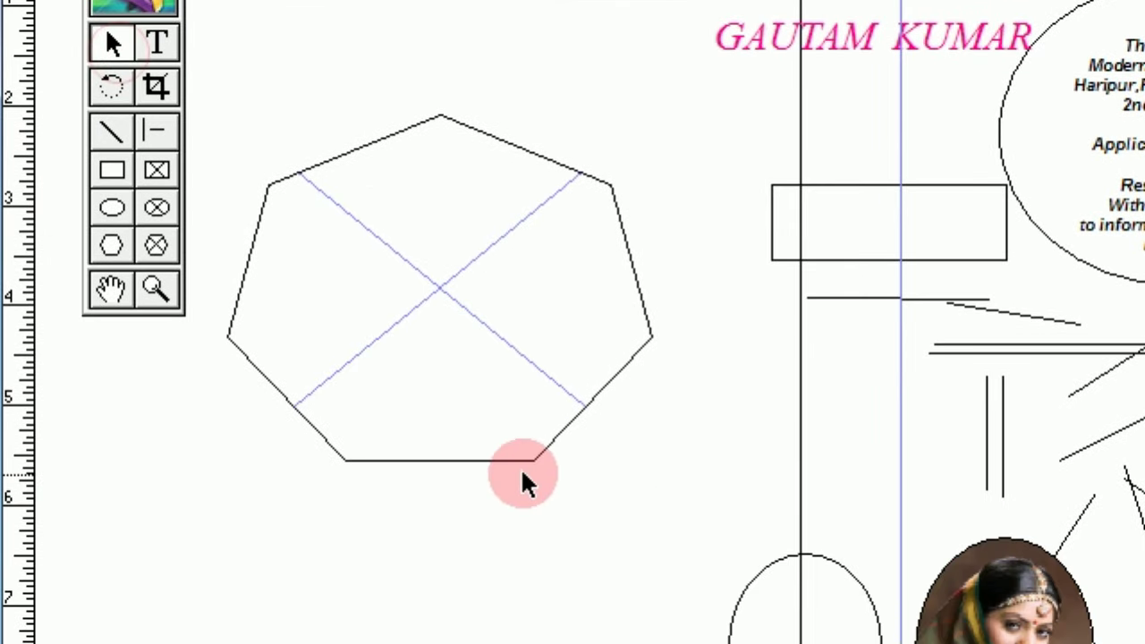
{"action": "left_click", "coordinate": [523, 461]}
{"action": "left_click_drag", "start_coordinate": [652, 466], "coordinate": [704, 570]}
{"action": "left_click_drag", "start_coordinate": [704, 482], "coordinate": [778, 585]}
Step: Reselect the enlarged heptagon frame so it can receive the placed text
{"action": "left_click", "coordinate": [260, 259]}
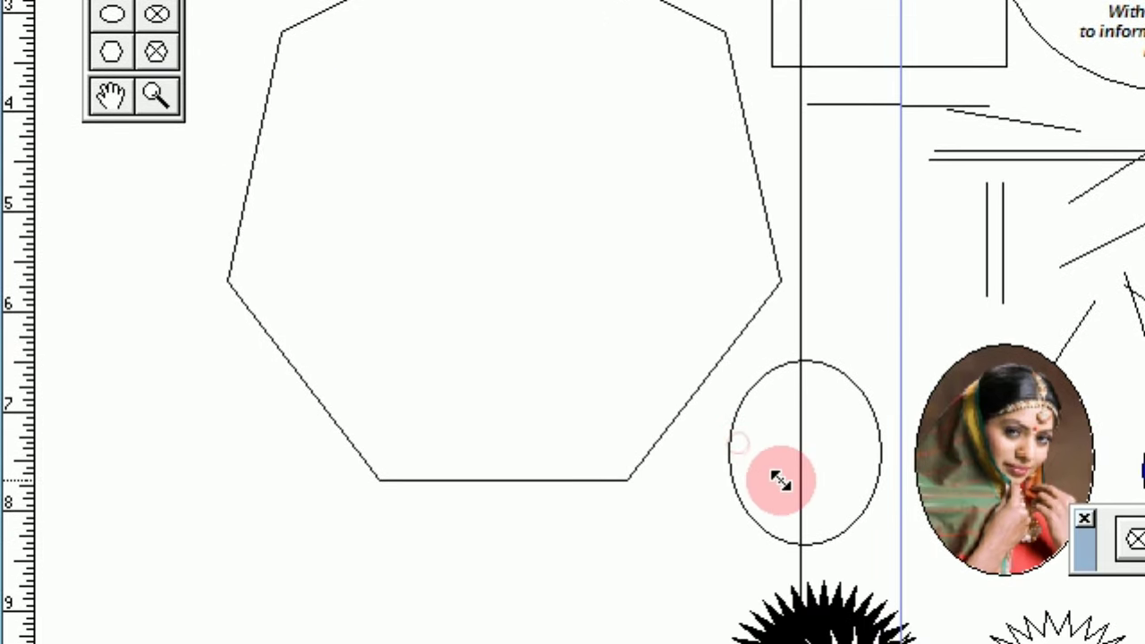
{"action": "left_click", "coordinate": [402, 49]}
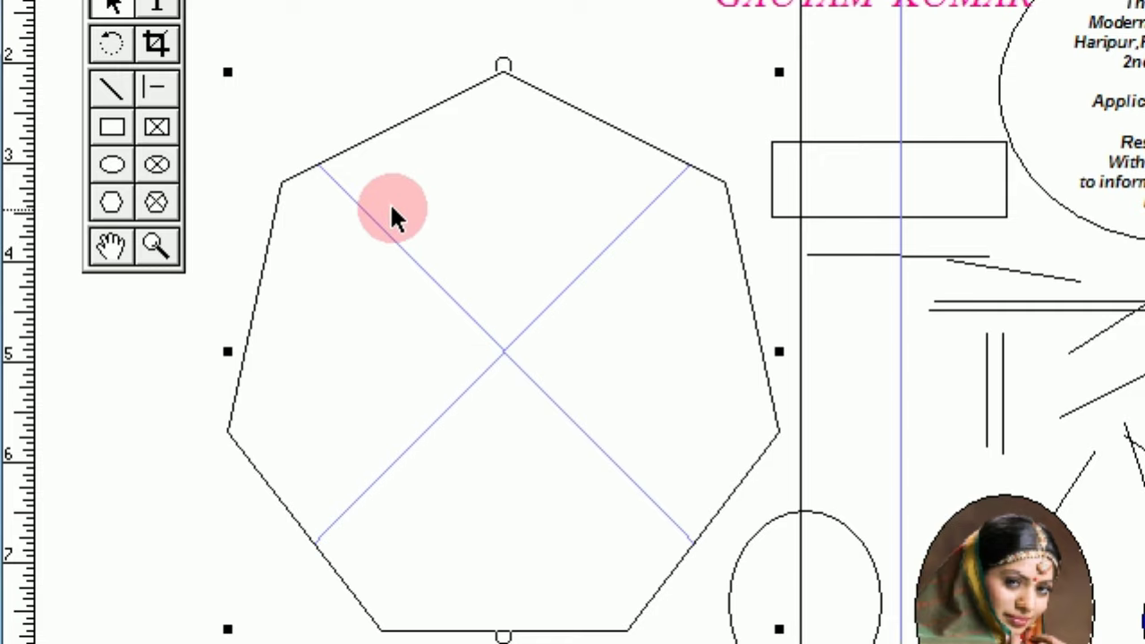
{"action": "left_click", "coordinate": [112, 3]}
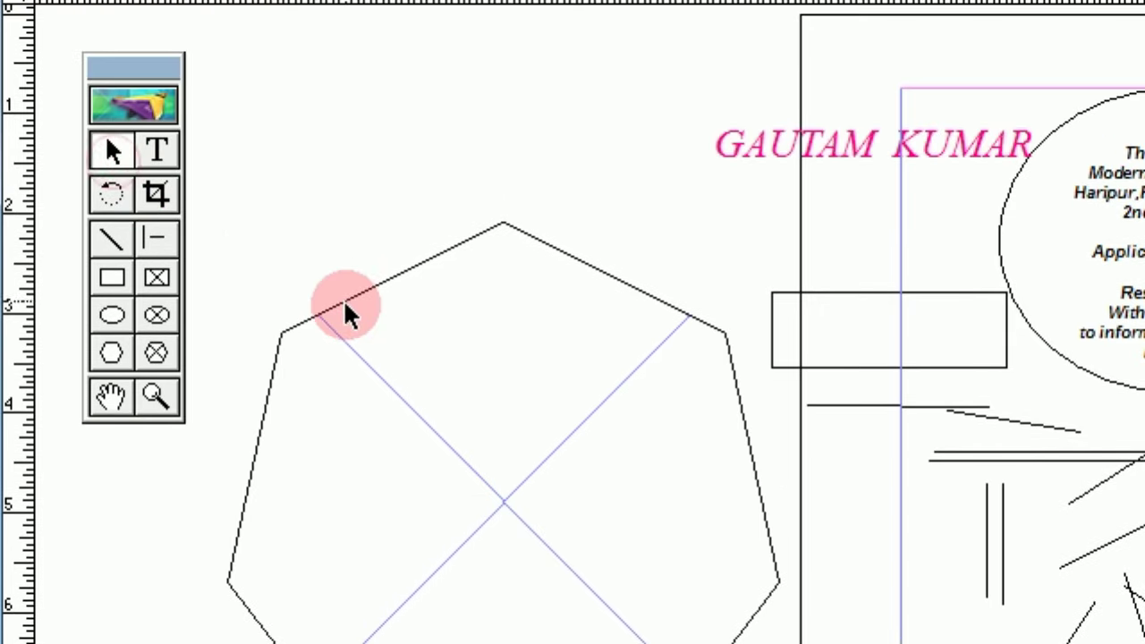
{"action": "left_click", "coordinate": [347, 313]}
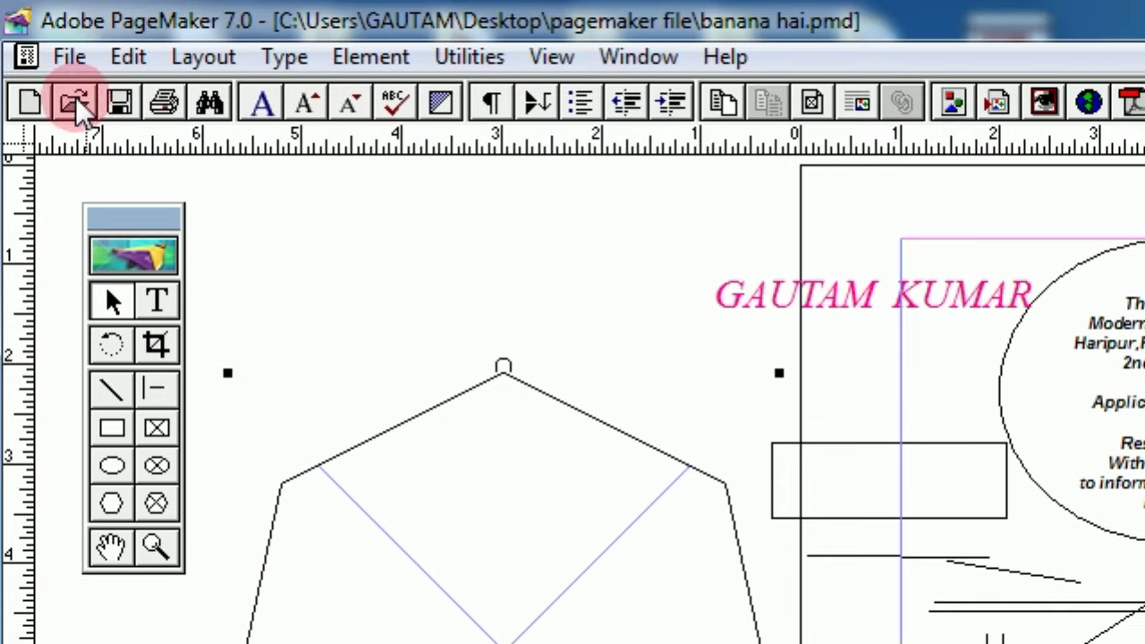
{"action": "left_click", "coordinate": [69, 58]}
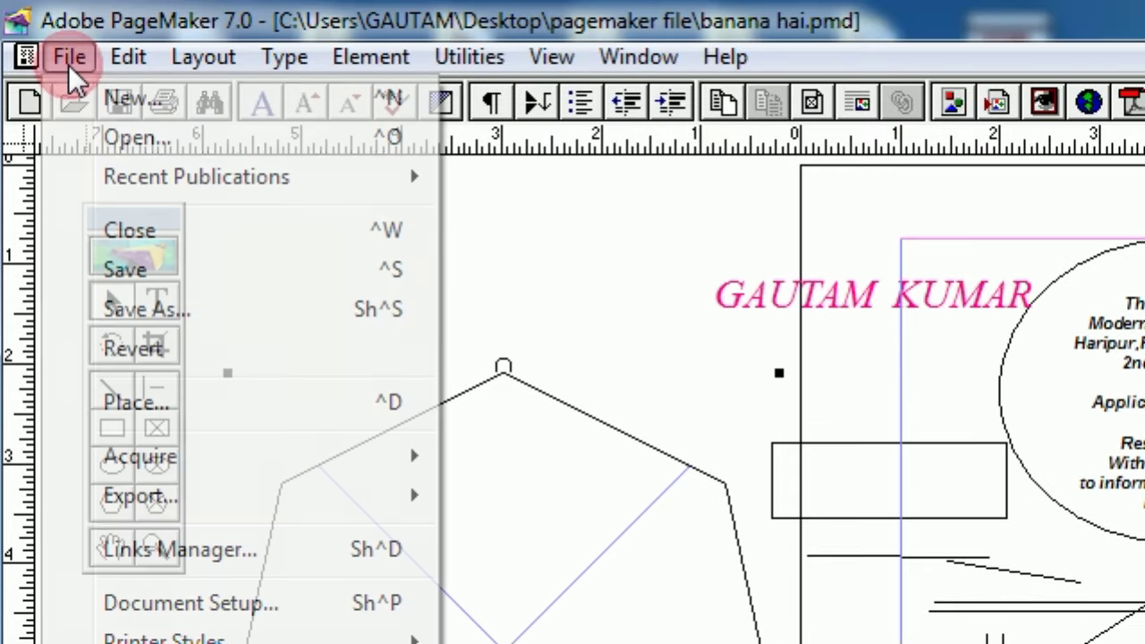
Step: Place the application publication from the pagemaker file folder, selecting its letter story in Story Importer
{"action": "left_click", "coordinate": [139, 401]}
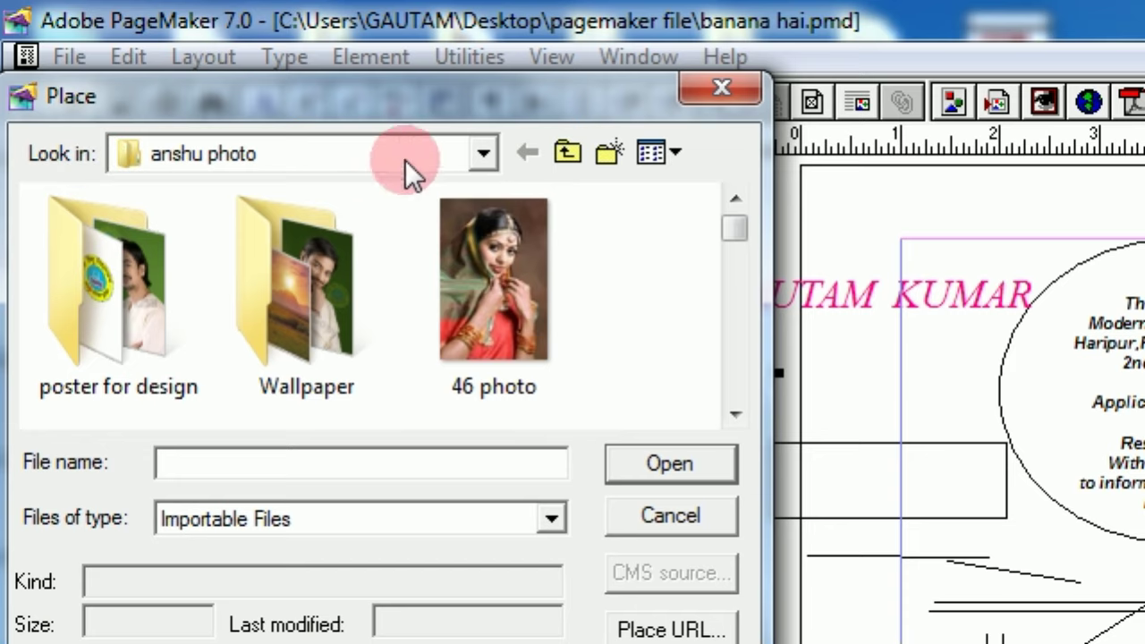
{"action": "left_click", "coordinate": [483, 153]}
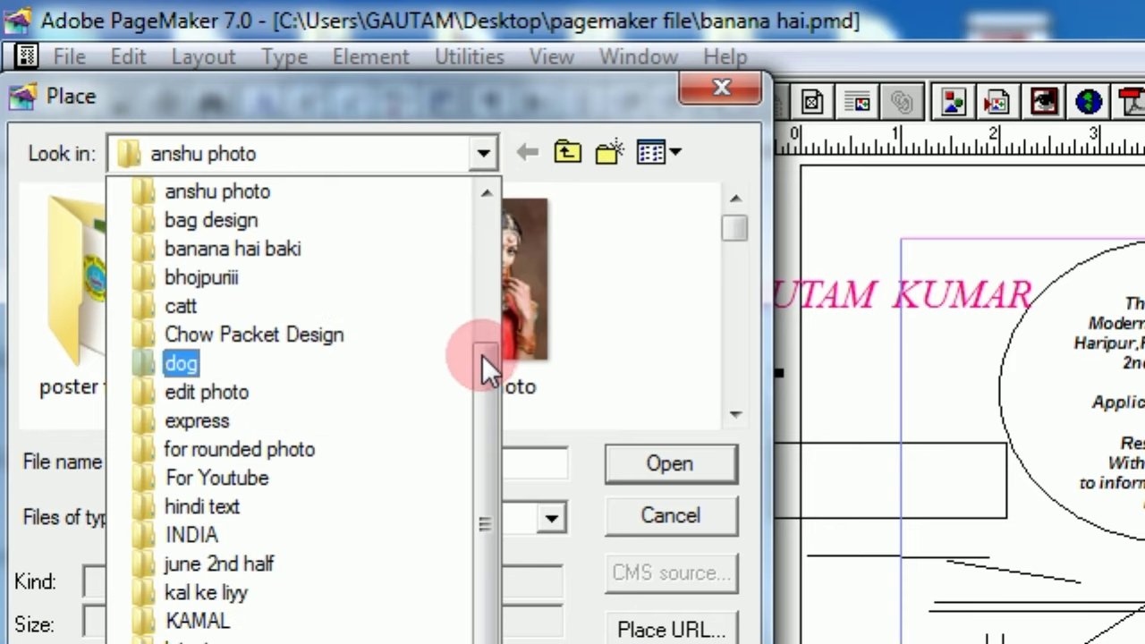
{"action": "left_click_drag", "start_coordinate": [482, 355], "coordinate": [482, 539]}
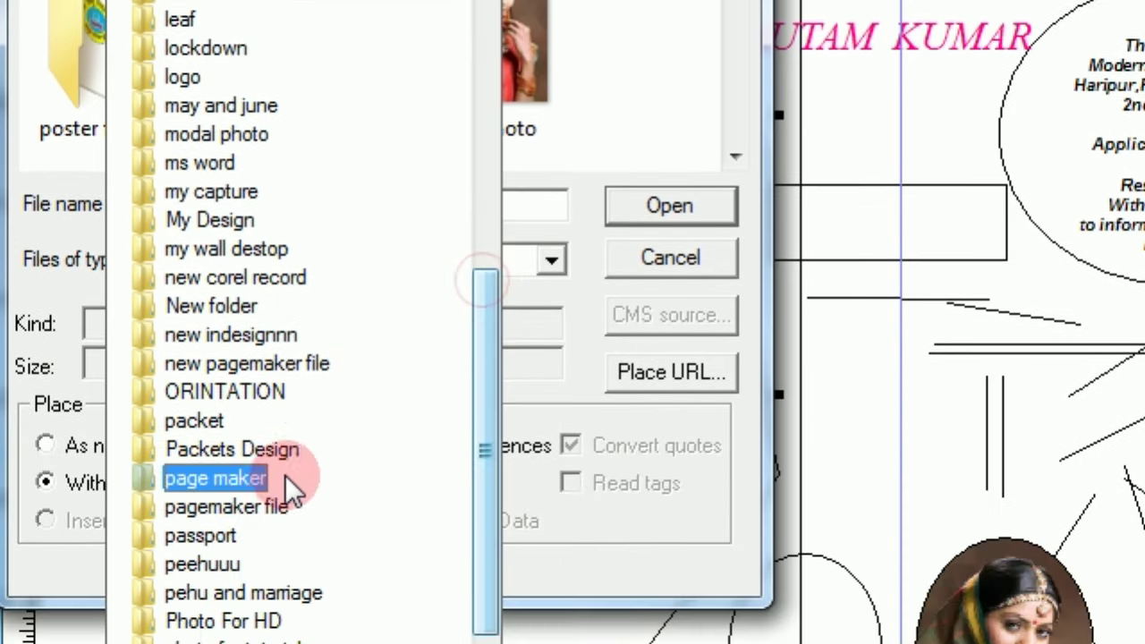
{"action": "left_click", "coordinate": [268, 506]}
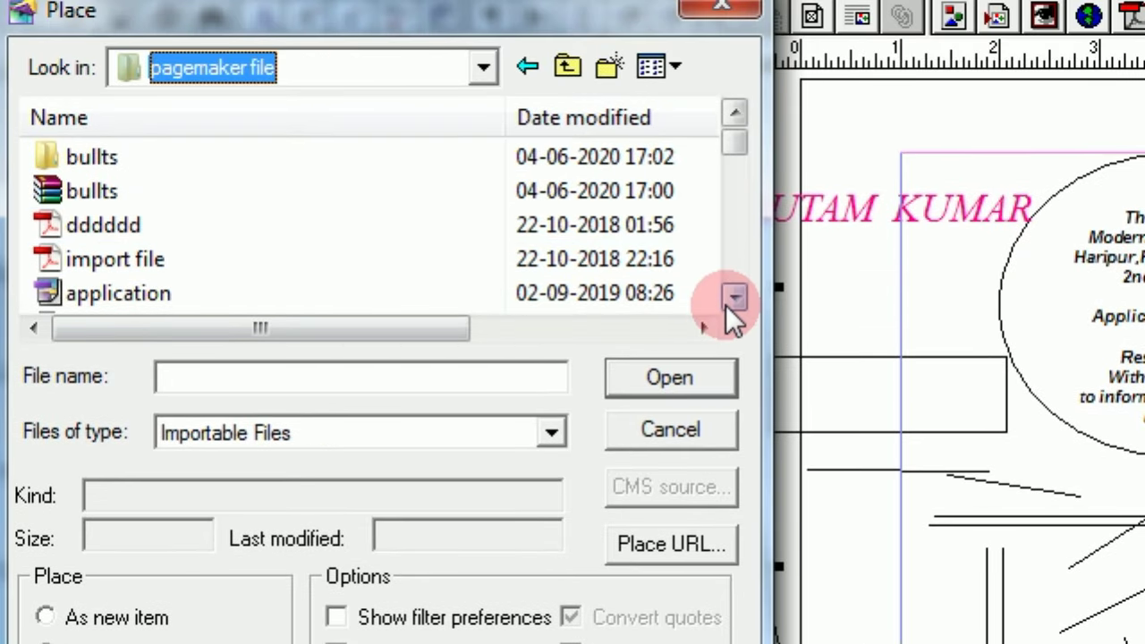
{"action": "left_click", "coordinate": [734, 298]}
{"action": "left_click", "coordinate": [734, 299]}
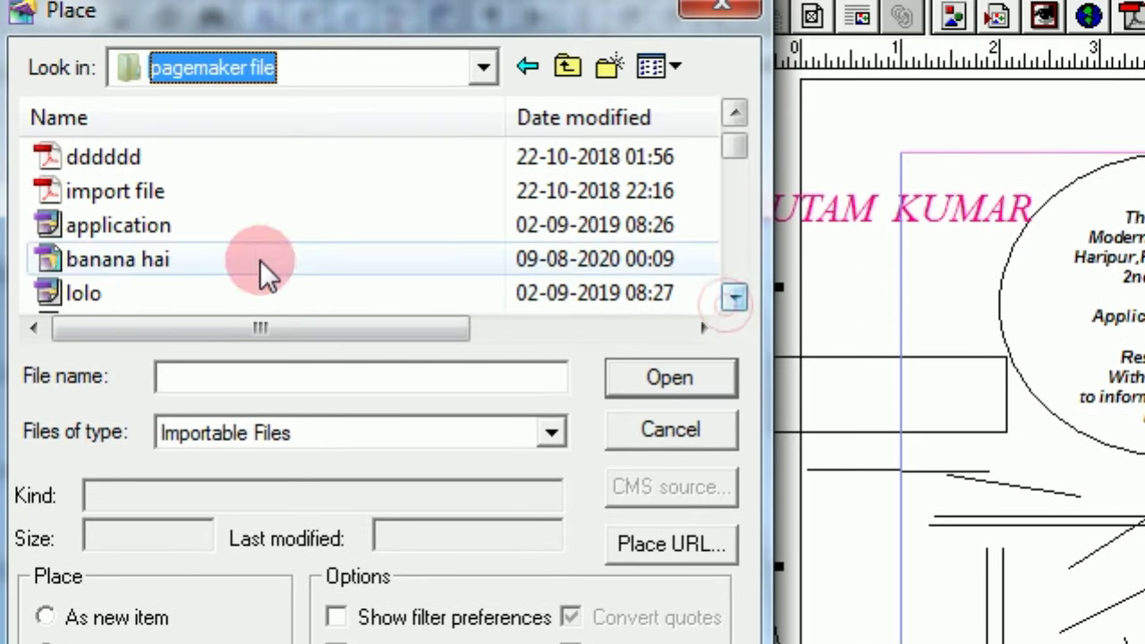
{"action": "left_click", "coordinate": [89, 227]}
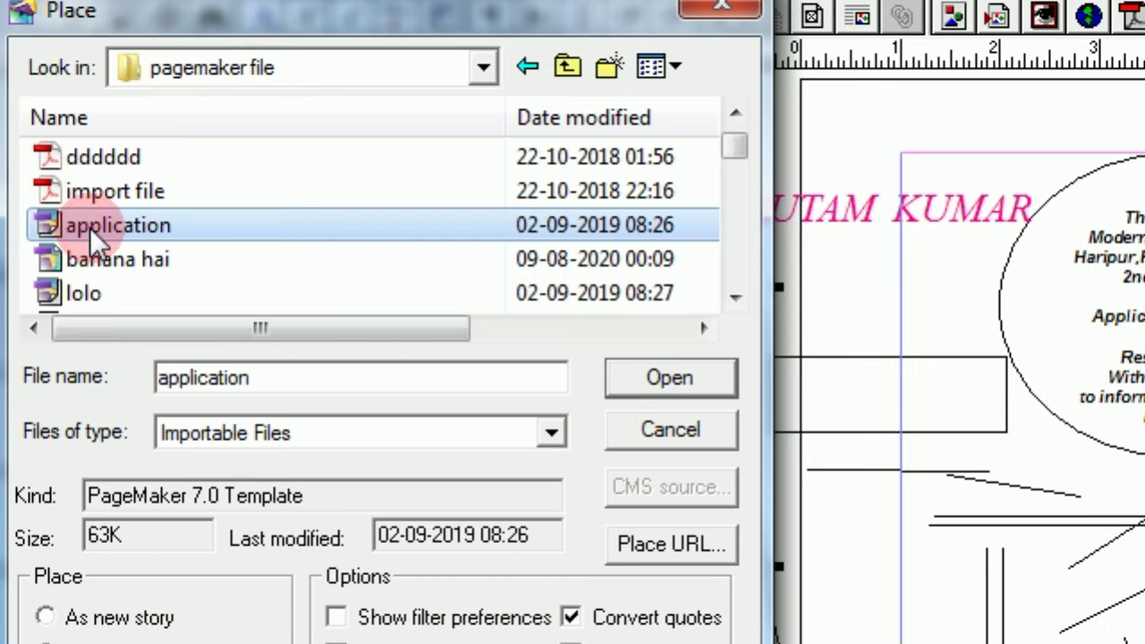
{"action": "left_click", "coordinate": [662, 379]}
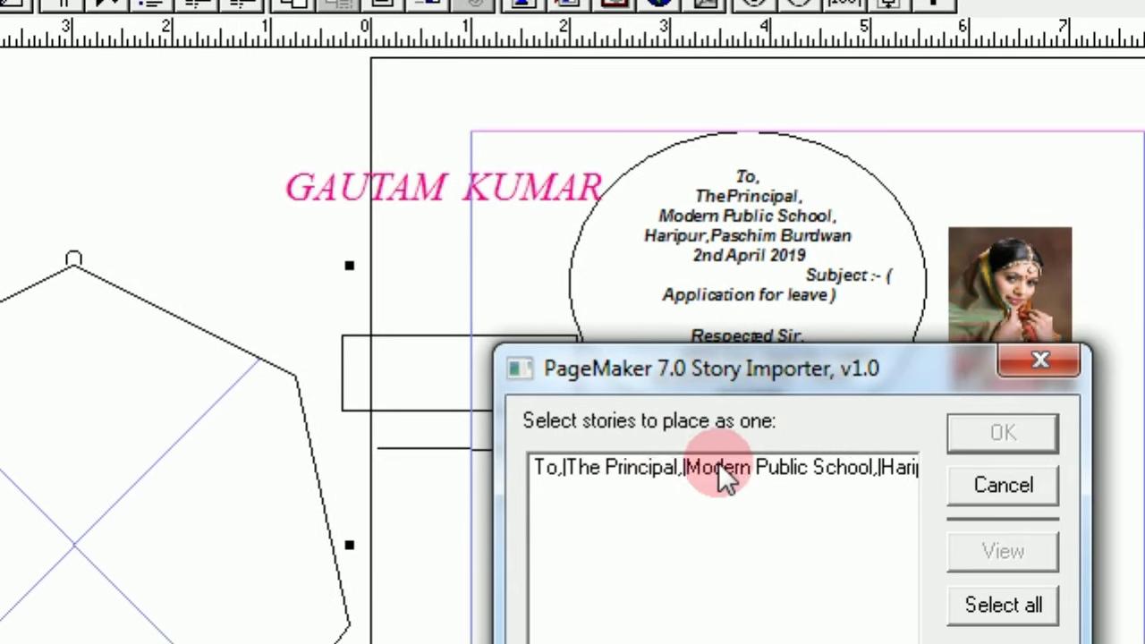
{"action": "left_click", "coordinate": [717, 469]}
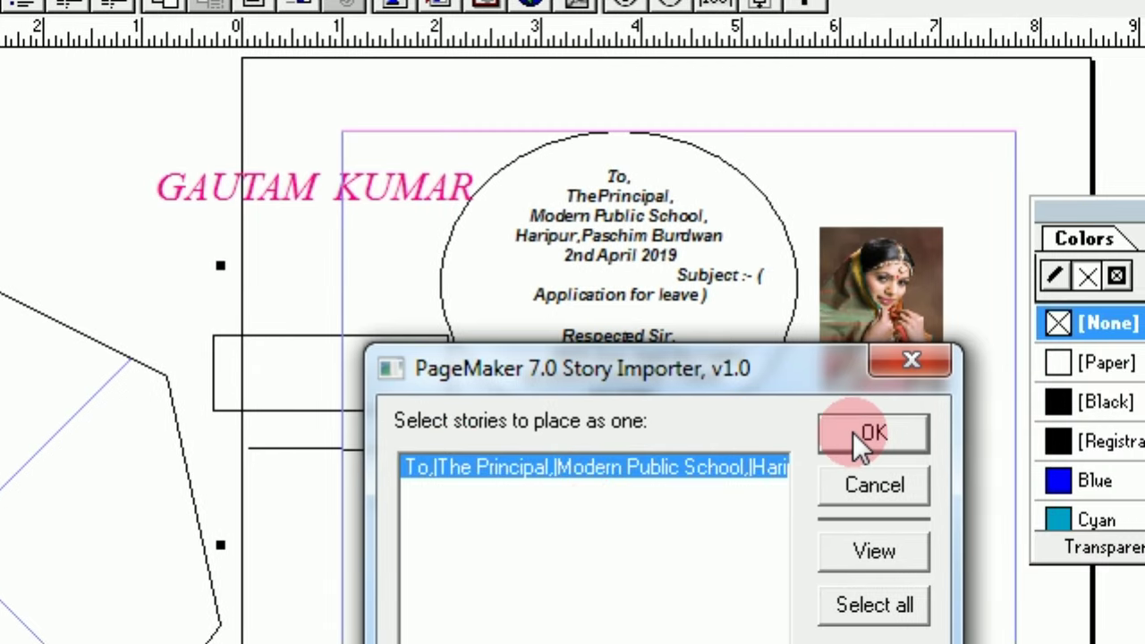
Step: Flow the letter story into the heptagon and view the page at Actual Size
{"action": "left_click", "coordinate": [873, 434]}
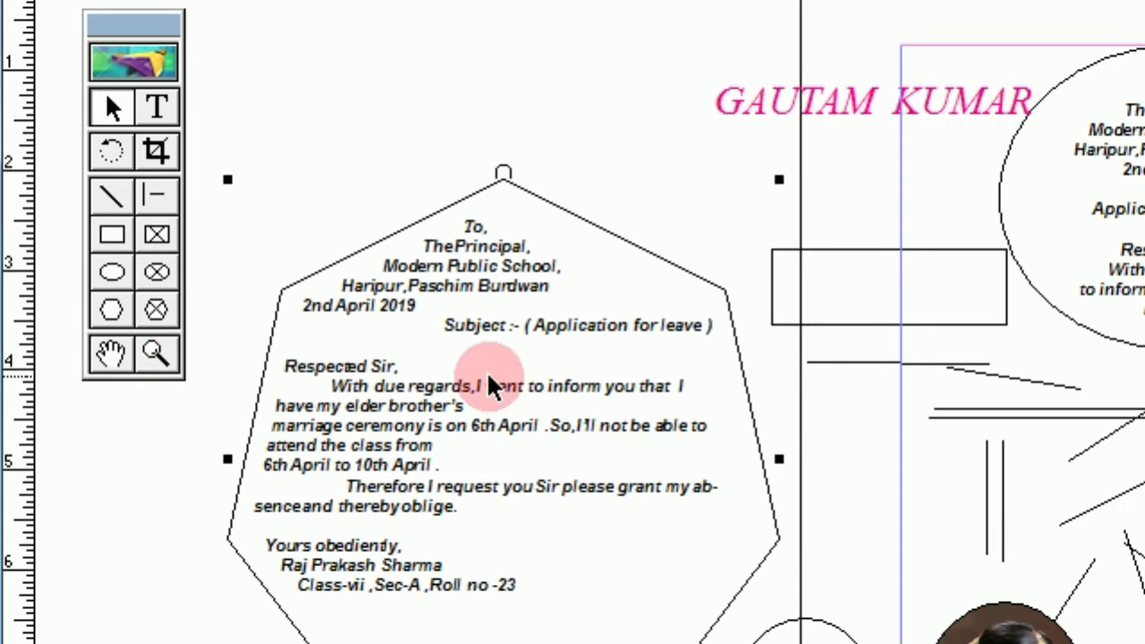
{"action": "right_click", "coordinate": [491, 387]}
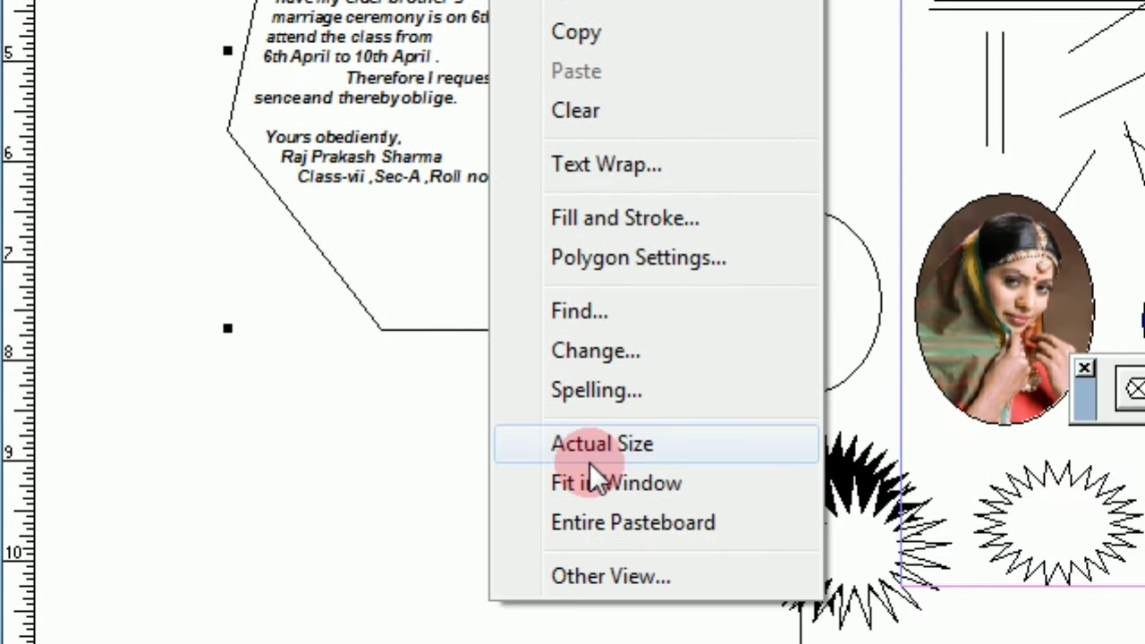
{"action": "left_click", "coordinate": [585, 443]}
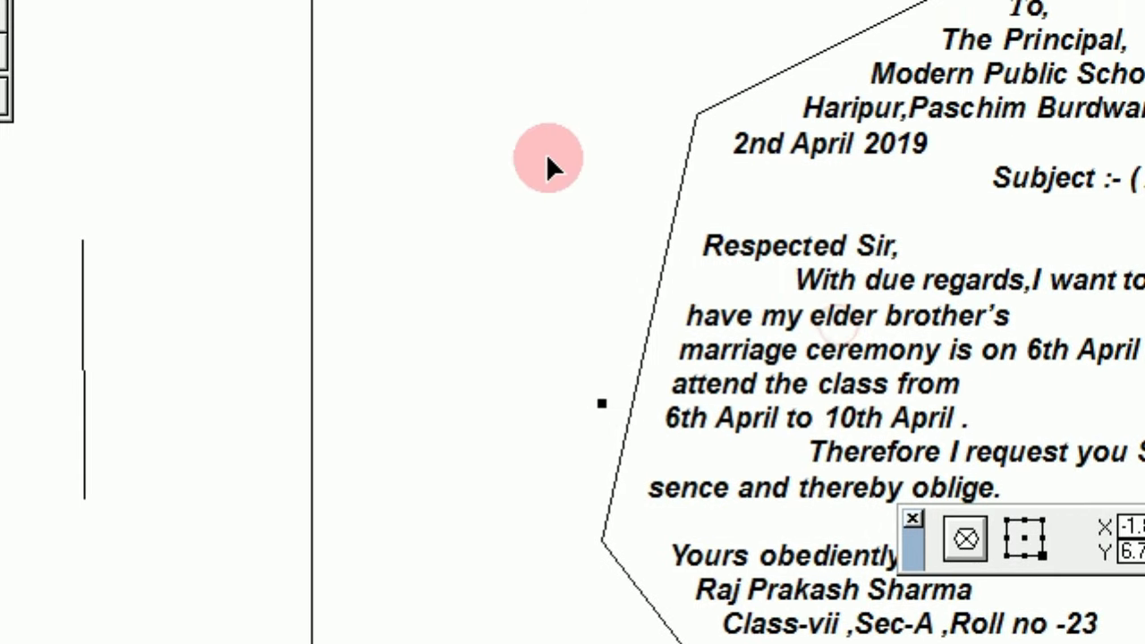
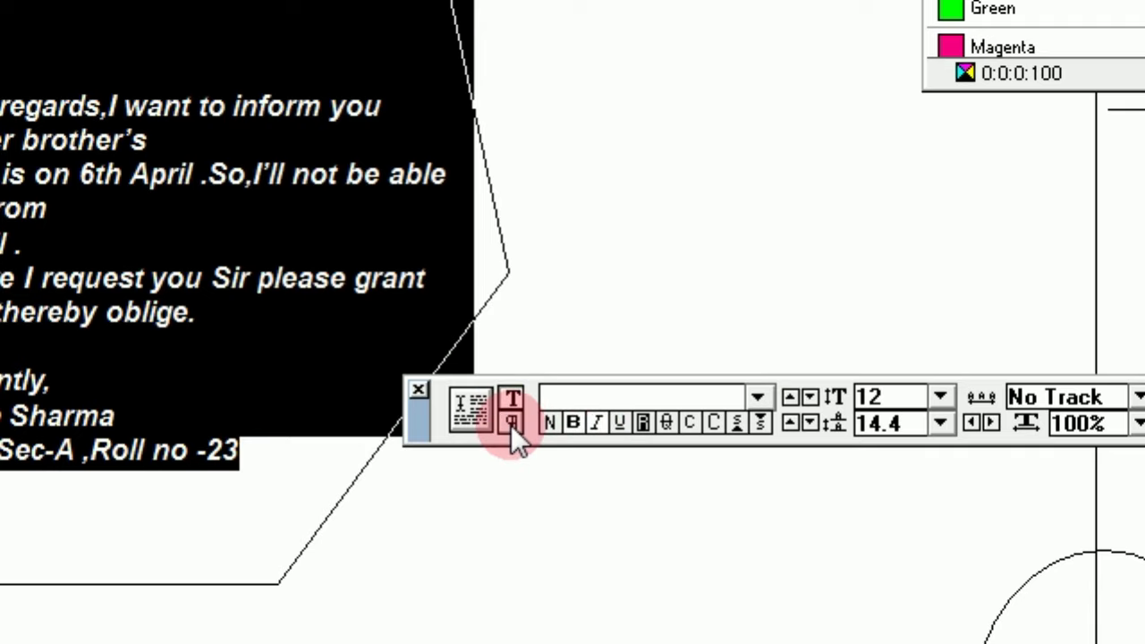
Step: Center-align every line of the leave letter and fill the heptagon behind it with Green
{"action": "left_click", "coordinate": [511, 423]}
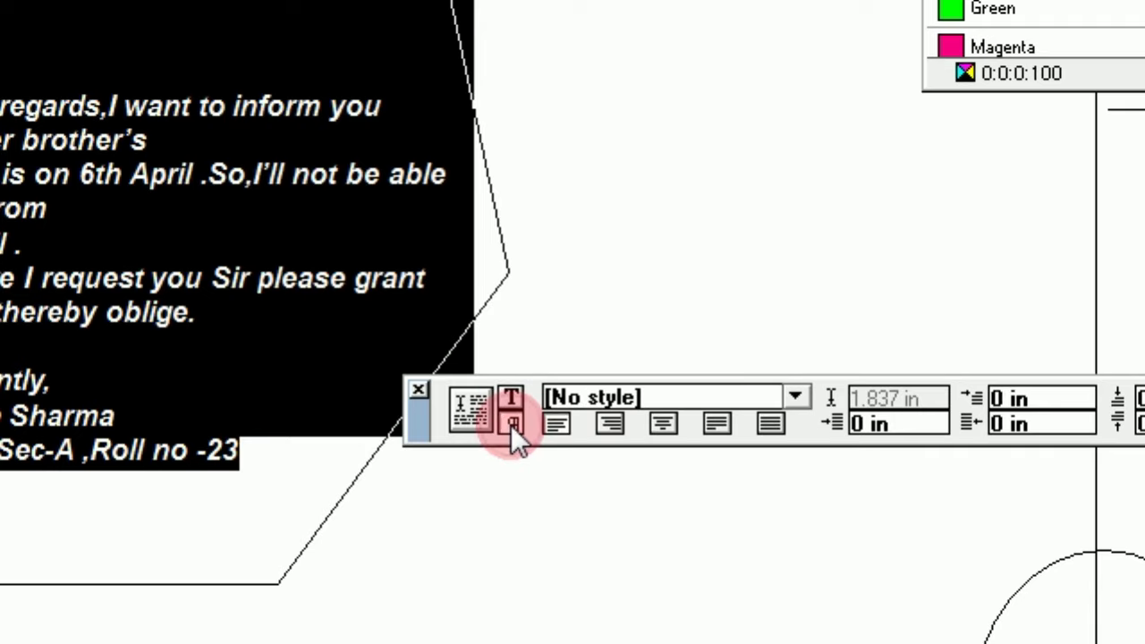
{"action": "left_click", "coordinate": [661, 423]}
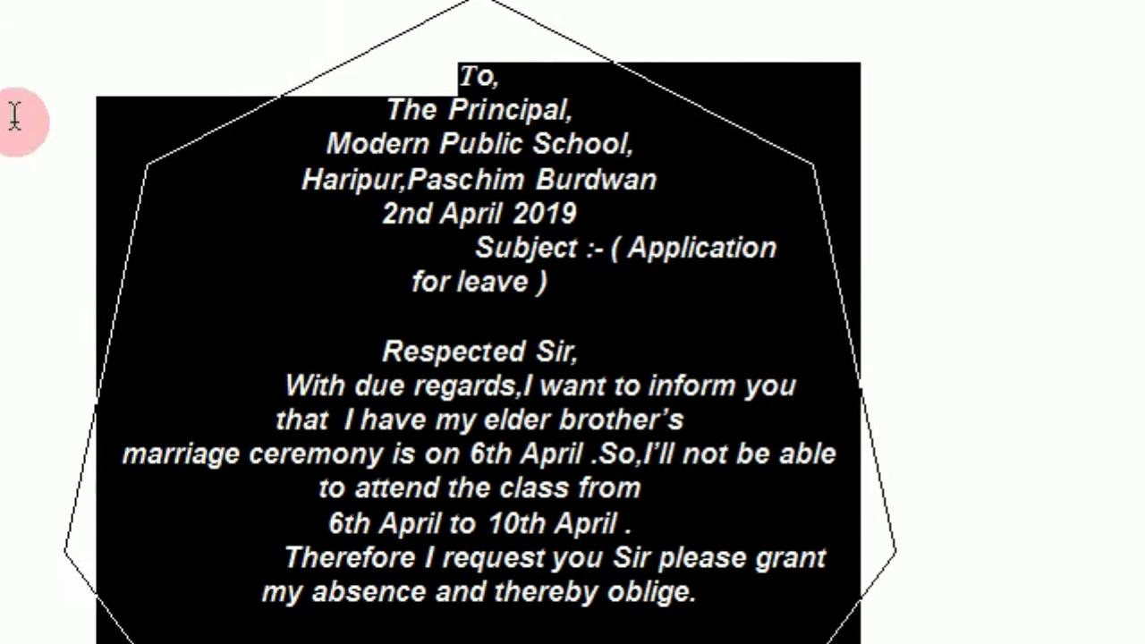
{"action": "left_click", "coordinate": [111, 172]}
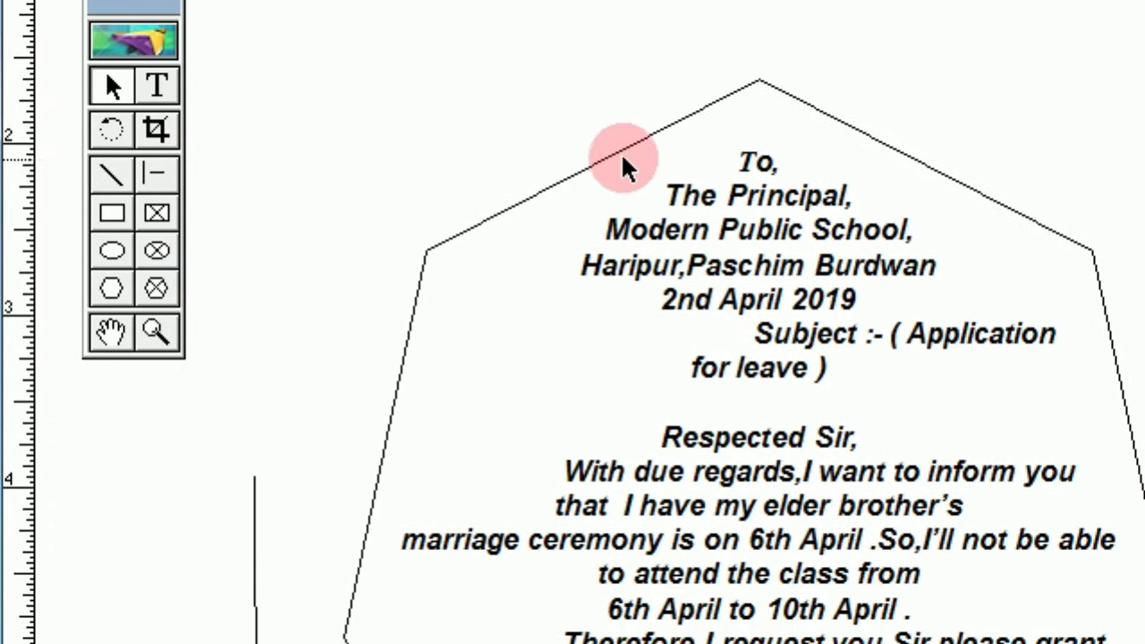
{"action": "left_click", "coordinate": [620, 171]}
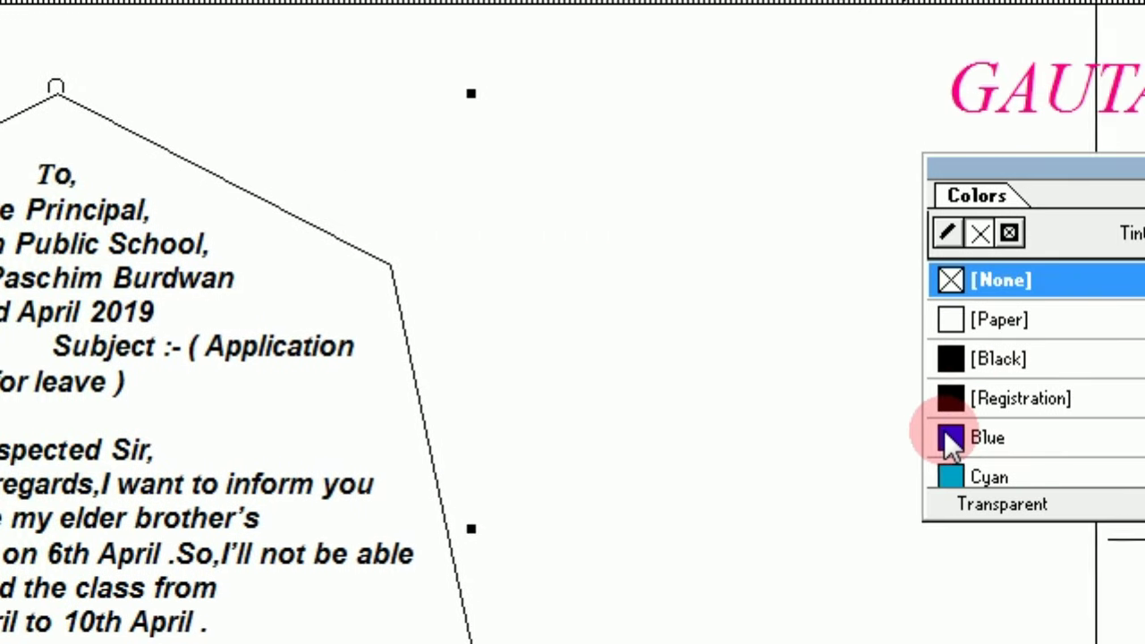
{"action": "left_click_drag", "start_coordinate": [846, 327], "coordinate": [847, 359]}
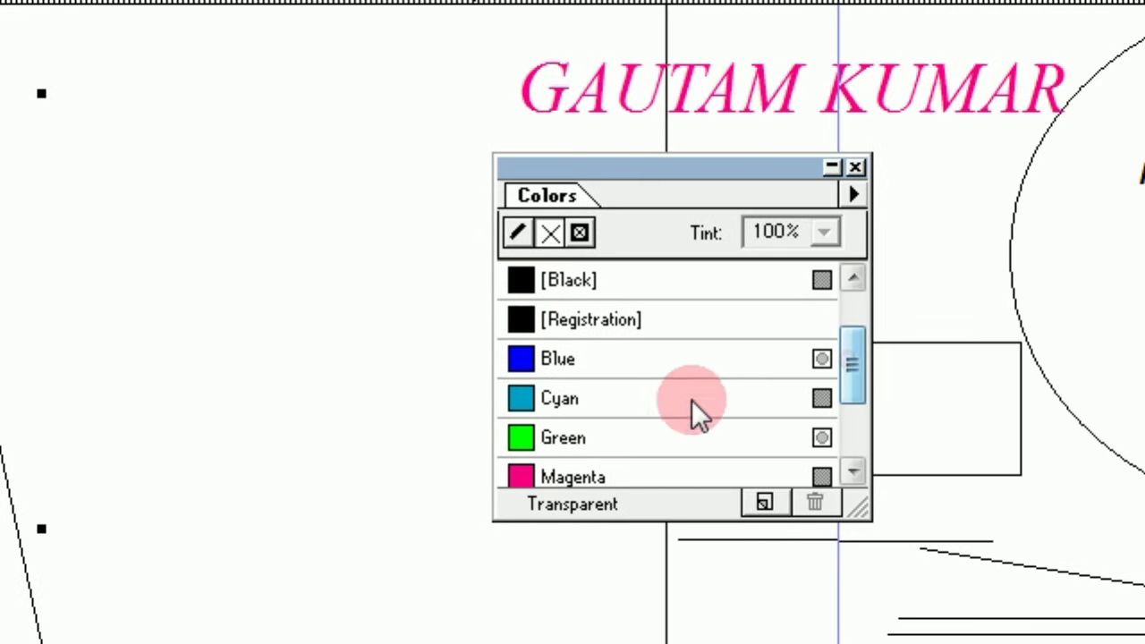
{"action": "left_click", "coordinate": [514, 444]}
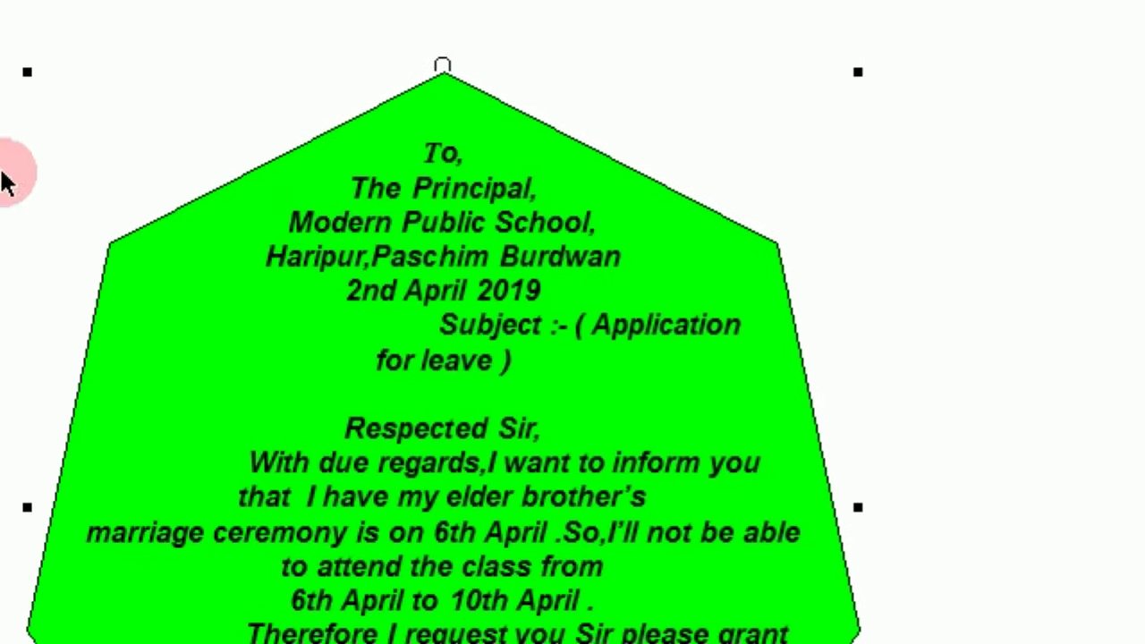
{"action": "left_click", "coordinate": [153, 172]}
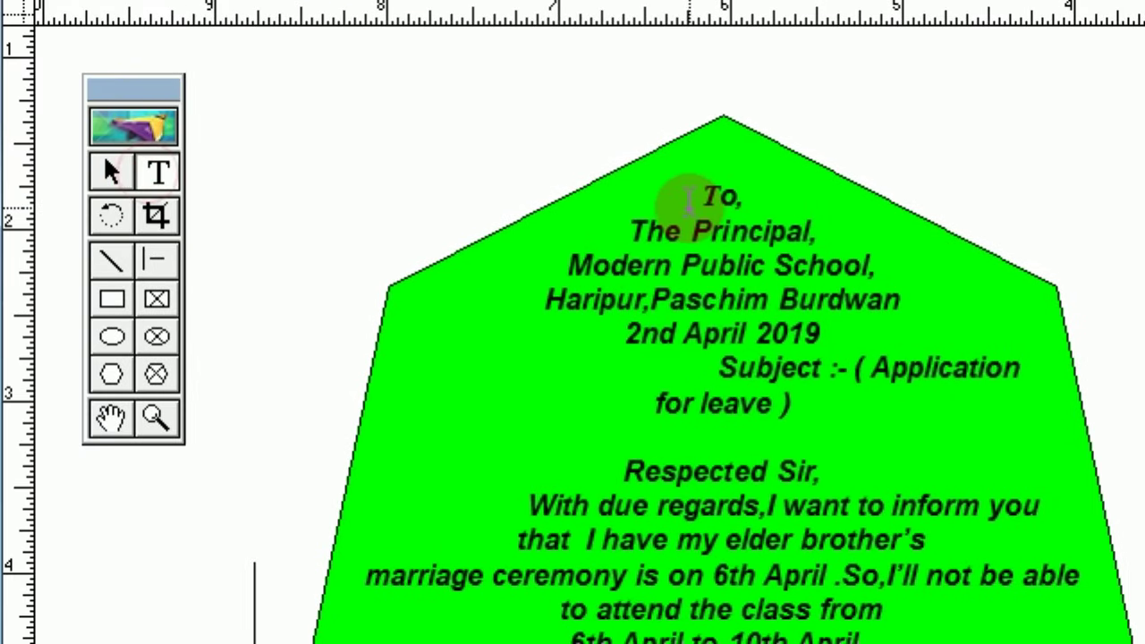
Step: Color the letter lines from 'To,' through 'Respected Sir,' magenta
{"action": "left_click_drag", "start_coordinate": [677, 199], "coordinate": [814, 451]}
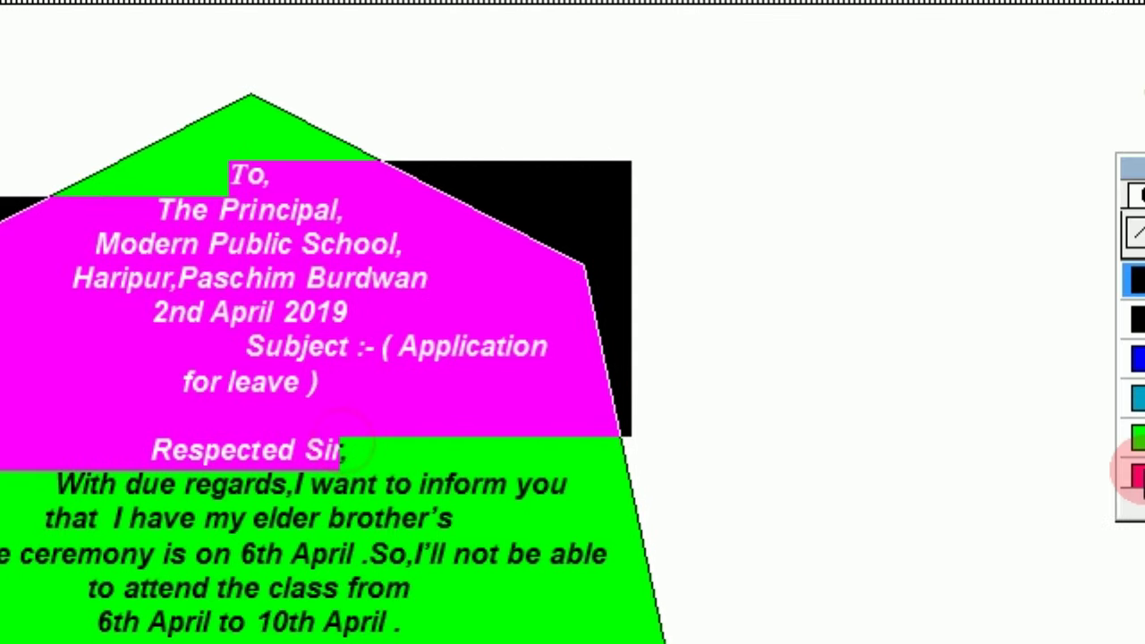
{"action": "left_click", "coordinate": [1078, 438]}
{"action": "left_click", "coordinate": [817, 460]}
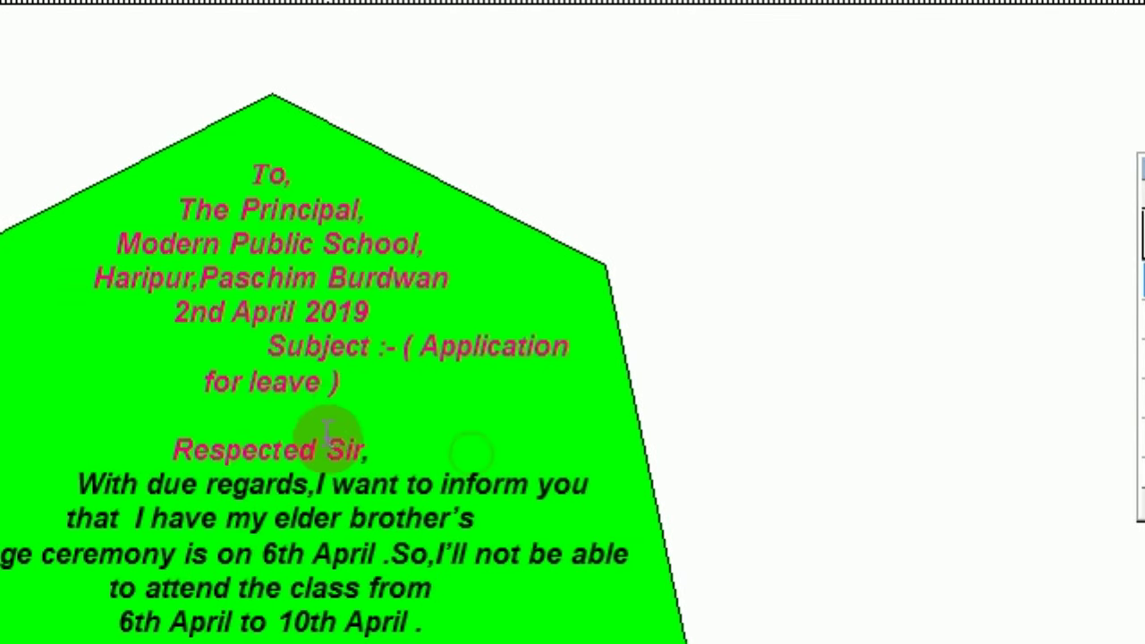
Step: Give the green heptagon a dotted 4pt outline stroke
{"action": "left_click", "coordinate": [111, 170]}
{"action": "left_click", "coordinate": [416, 273]}
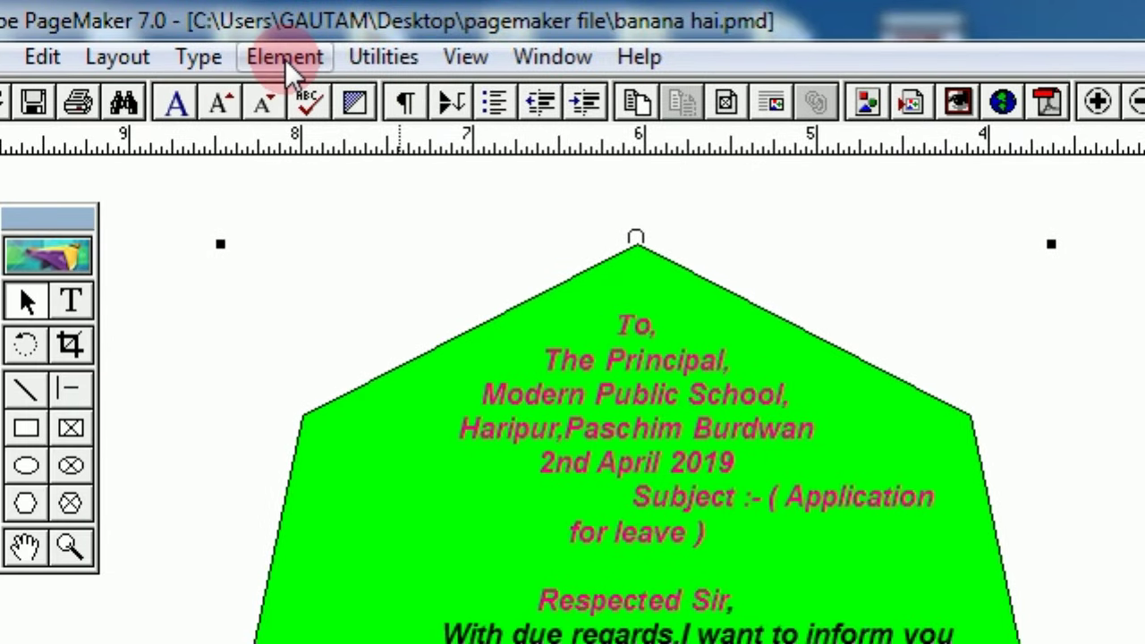
{"action": "left_click", "coordinate": [156, 57]}
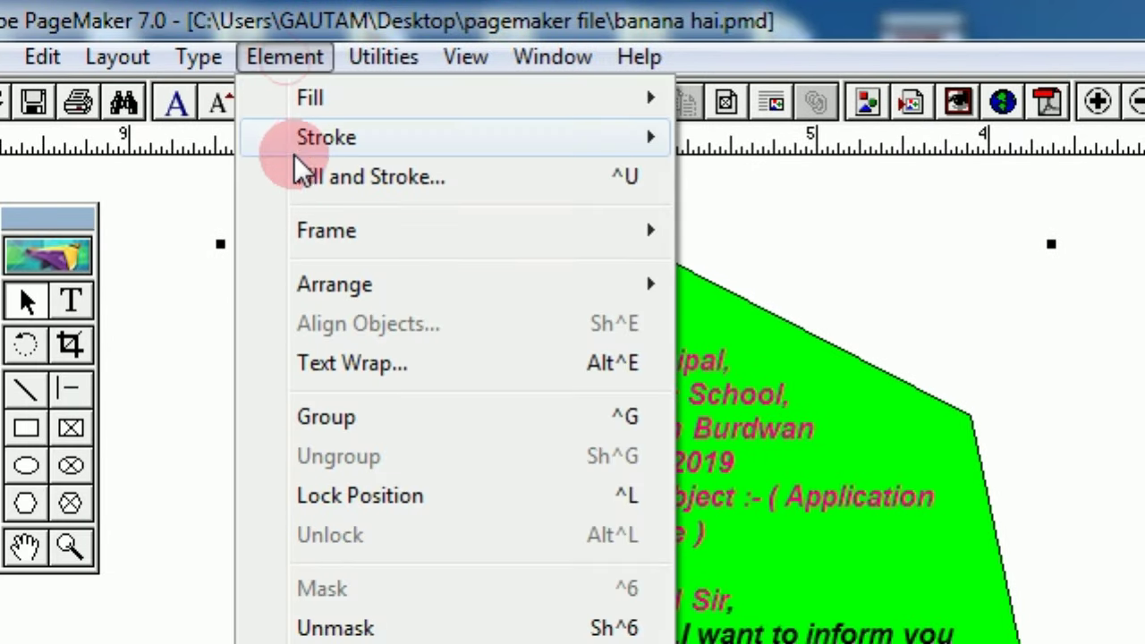
{"action": "mouse_move", "coordinate": [313, 139]}
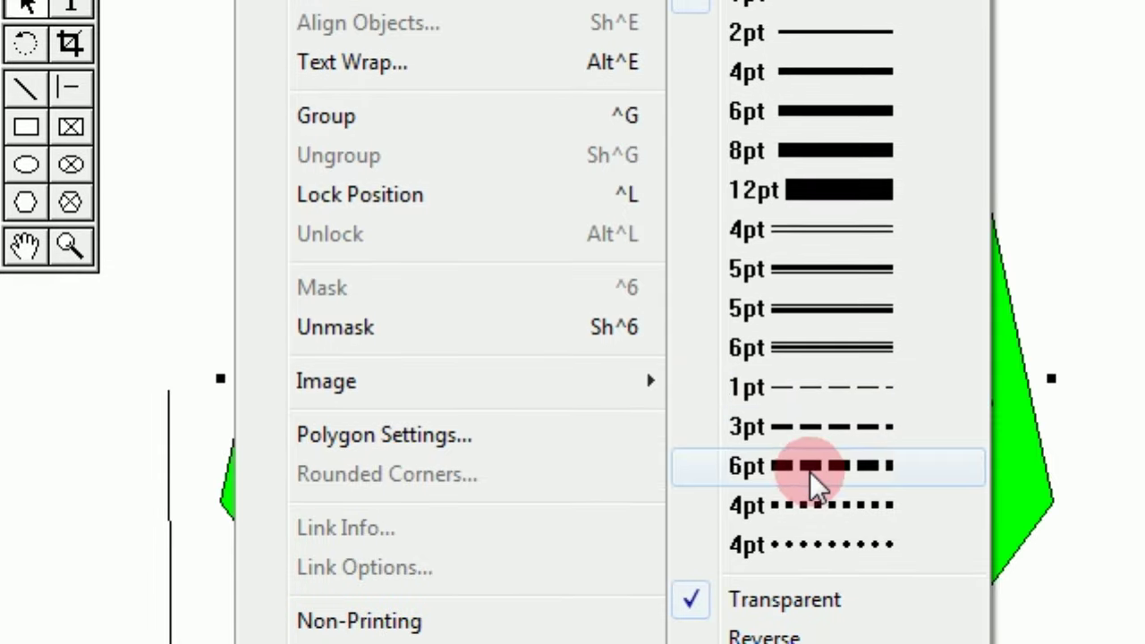
{"action": "left_click", "coordinate": [814, 523]}
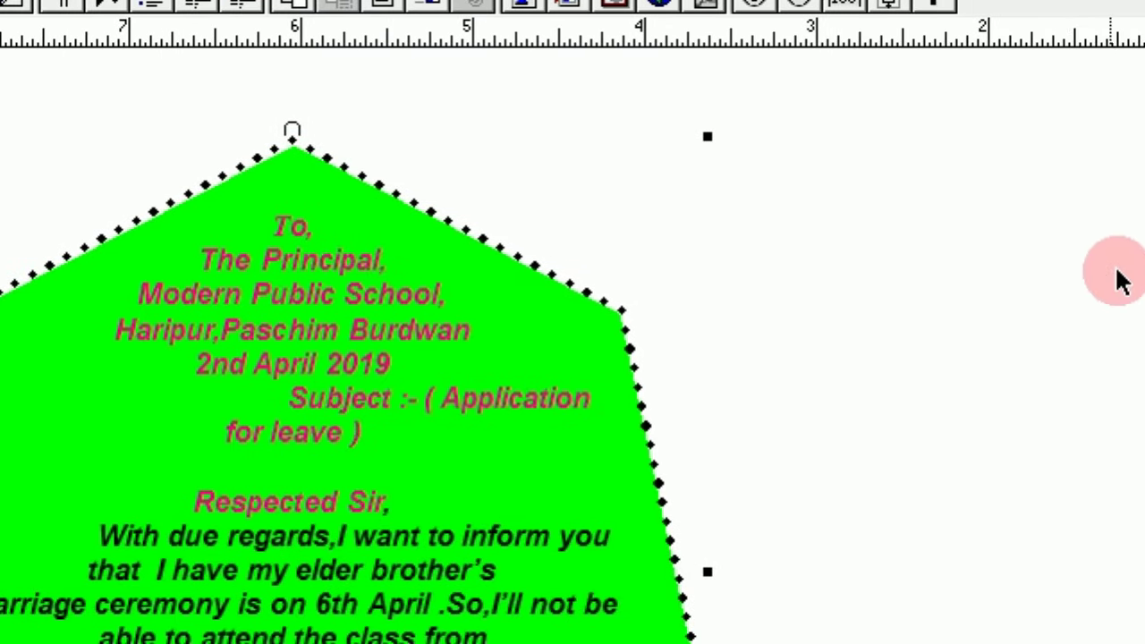
Step: Apply Magenta as the stroke color of the heptagon's dotted outline
{"action": "left_click_drag", "start_coordinate": [873, 209], "coordinate": [580, 195]}
{"action": "left_click", "coordinate": [585, 261]}
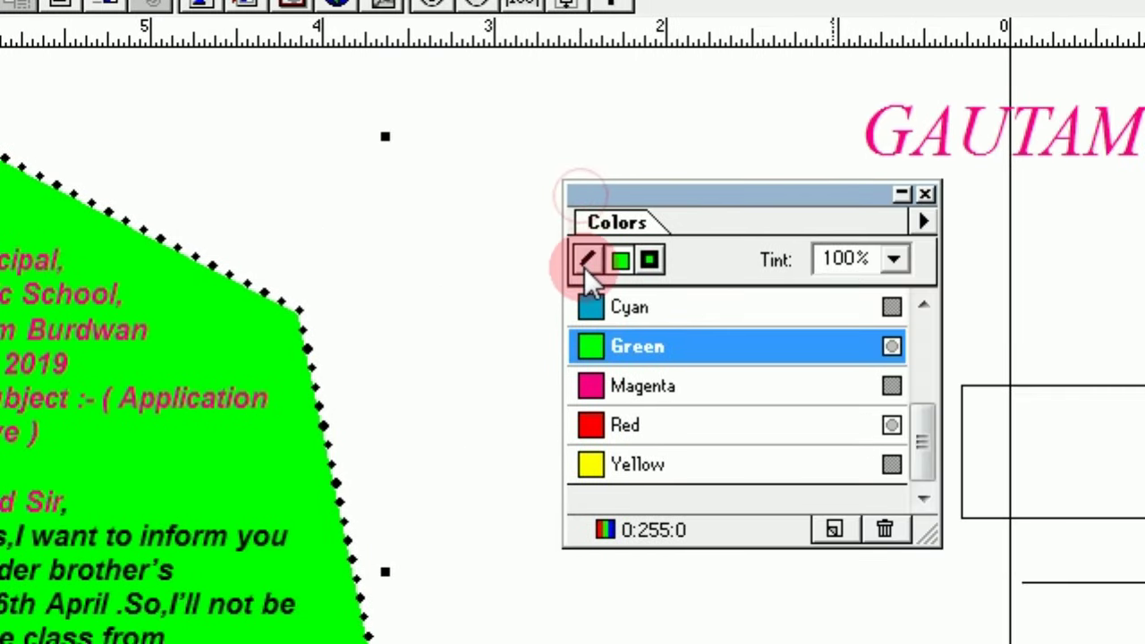
{"action": "left_click", "coordinate": [594, 307]}
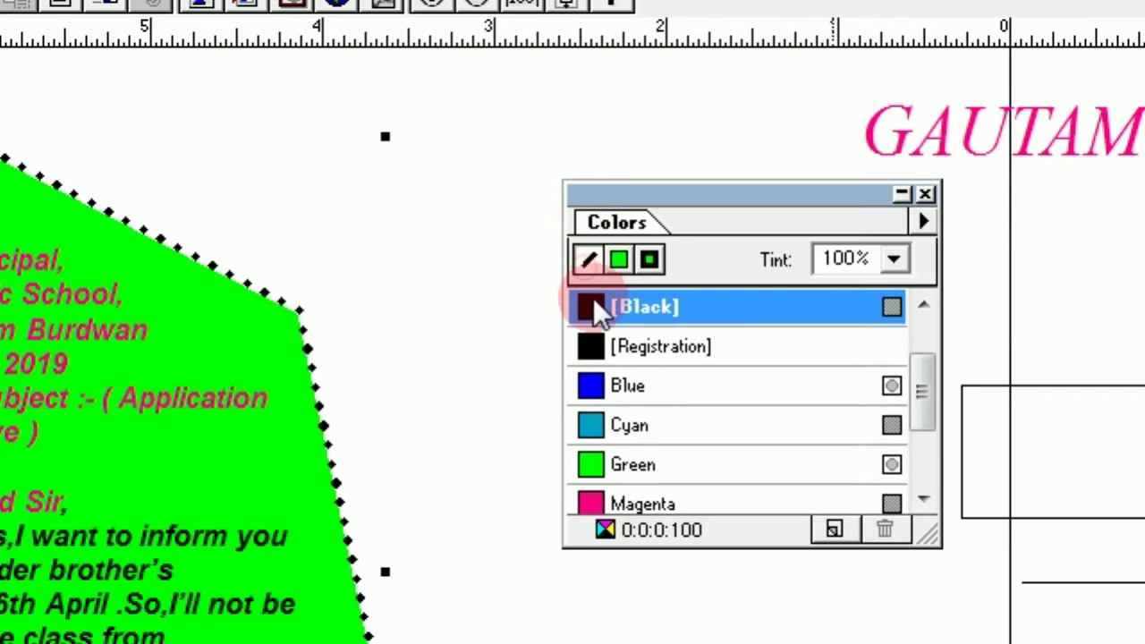
{"action": "left_click", "coordinate": [592, 483]}
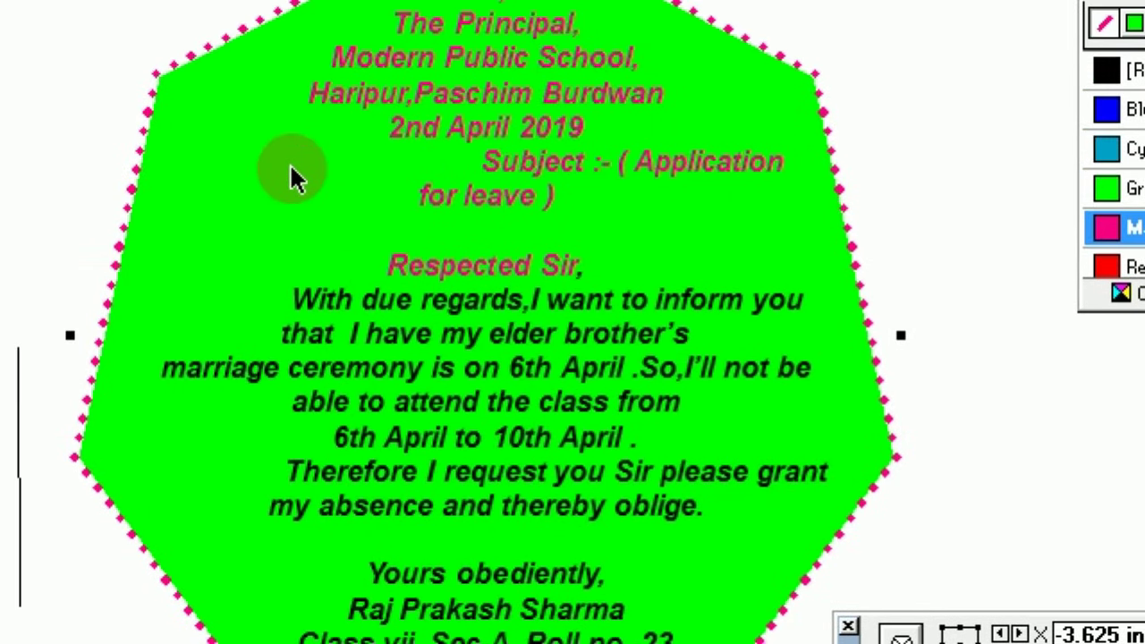
Step: Fit the page in the window and drag the heptagon further right
{"action": "right_click", "coordinate": [224, 56]}
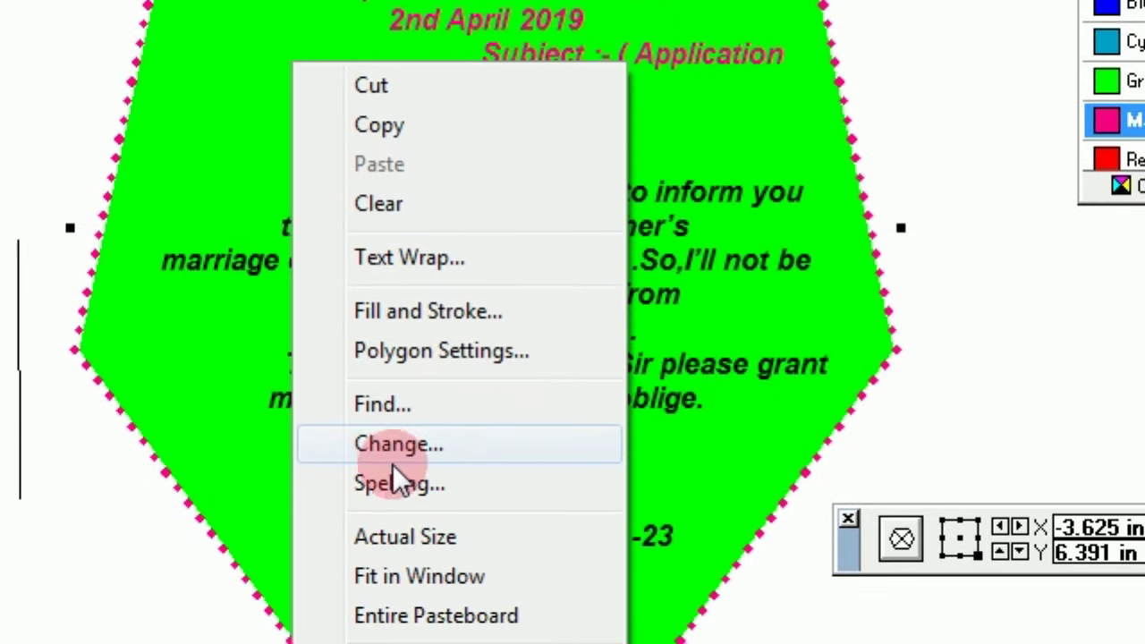
{"action": "left_click", "coordinate": [399, 576]}
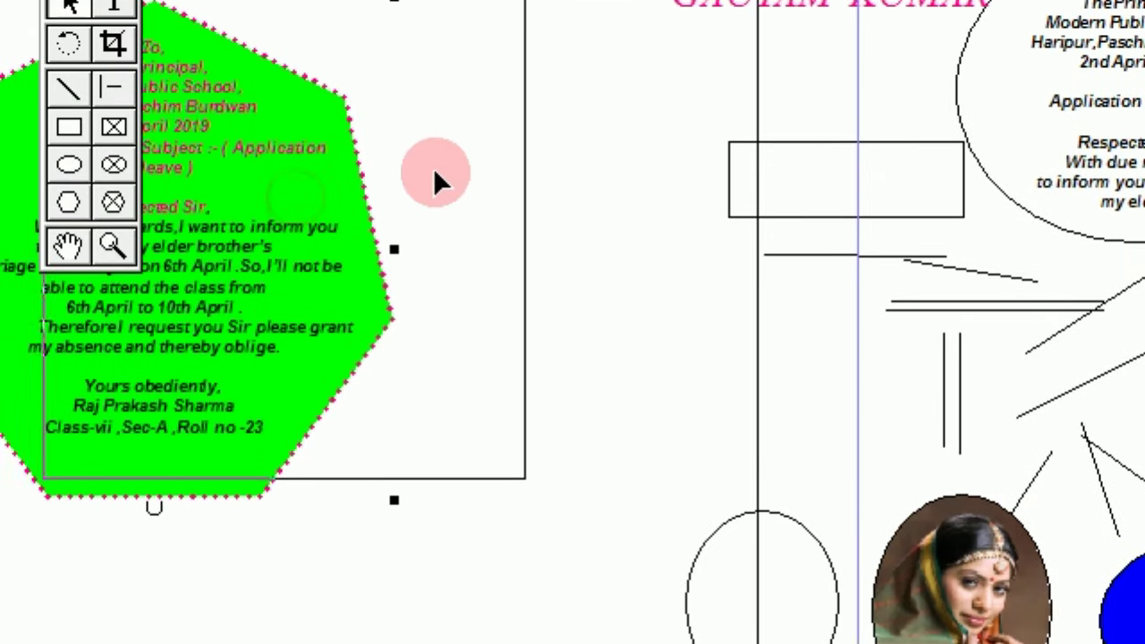
{"action": "left_click_drag", "start_coordinate": [432, 179], "coordinate": [510, 179]}
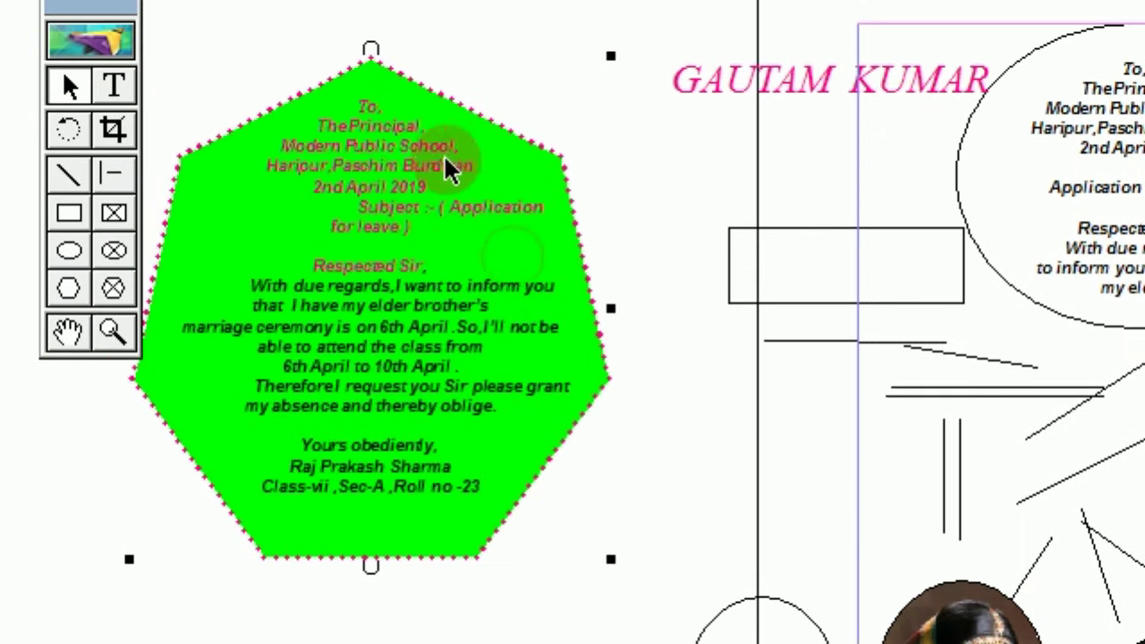
{"action": "left_click", "coordinate": [141, 297]}
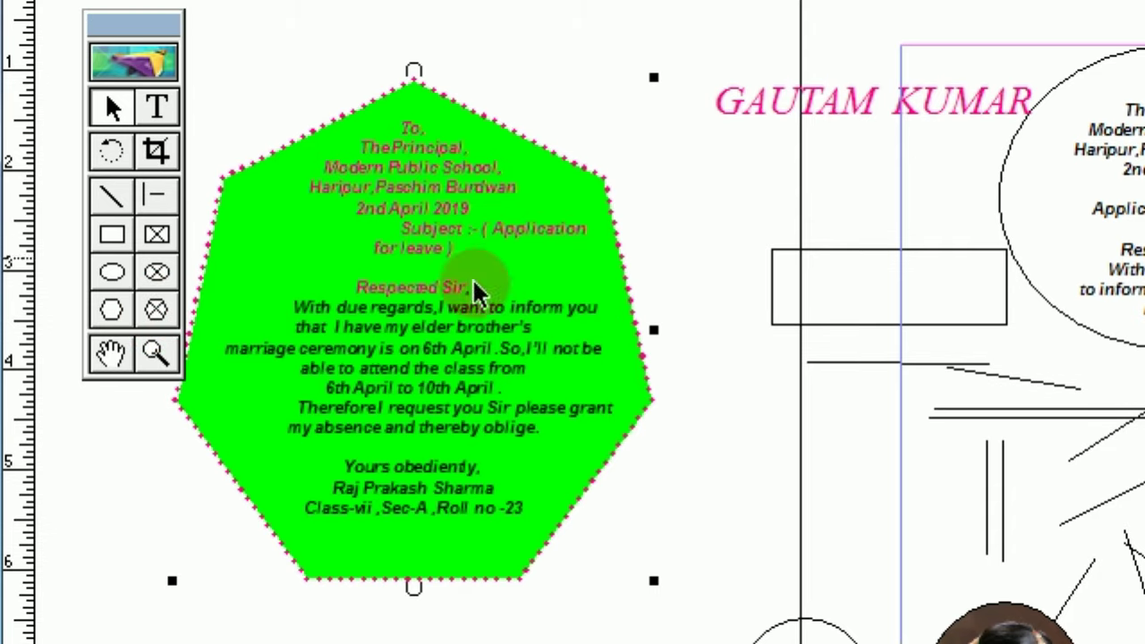
{"action": "left_click_drag", "start_coordinate": [430, 343], "coordinate": [488, 343]}
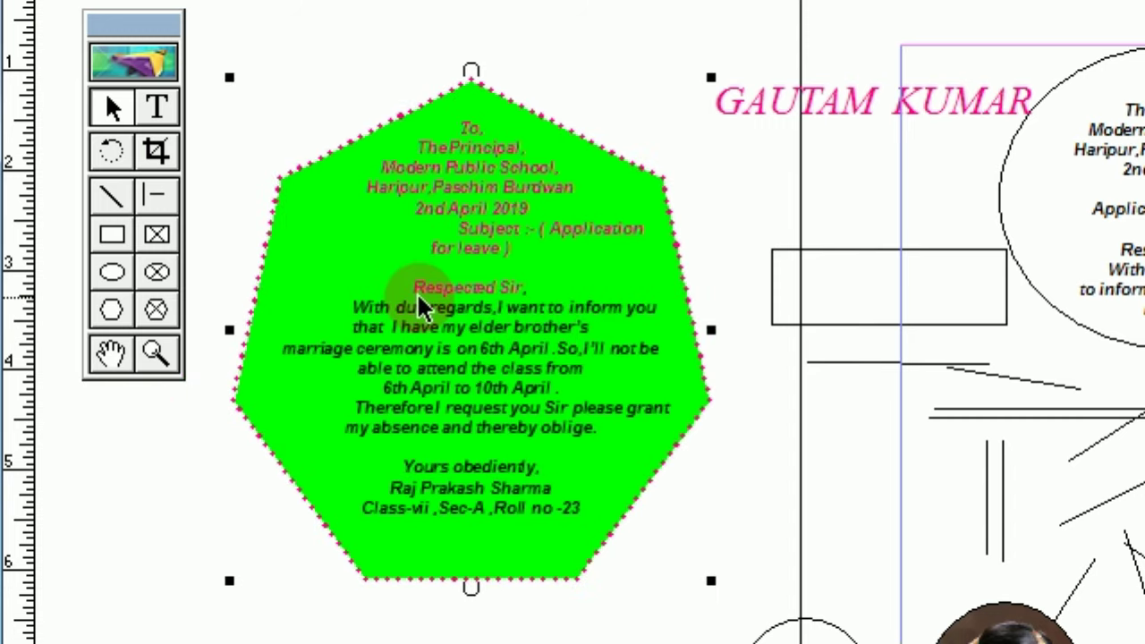
Step: Pan around the layout and fit the whole page in the window
{"action": "left_click", "coordinate": [109, 354]}
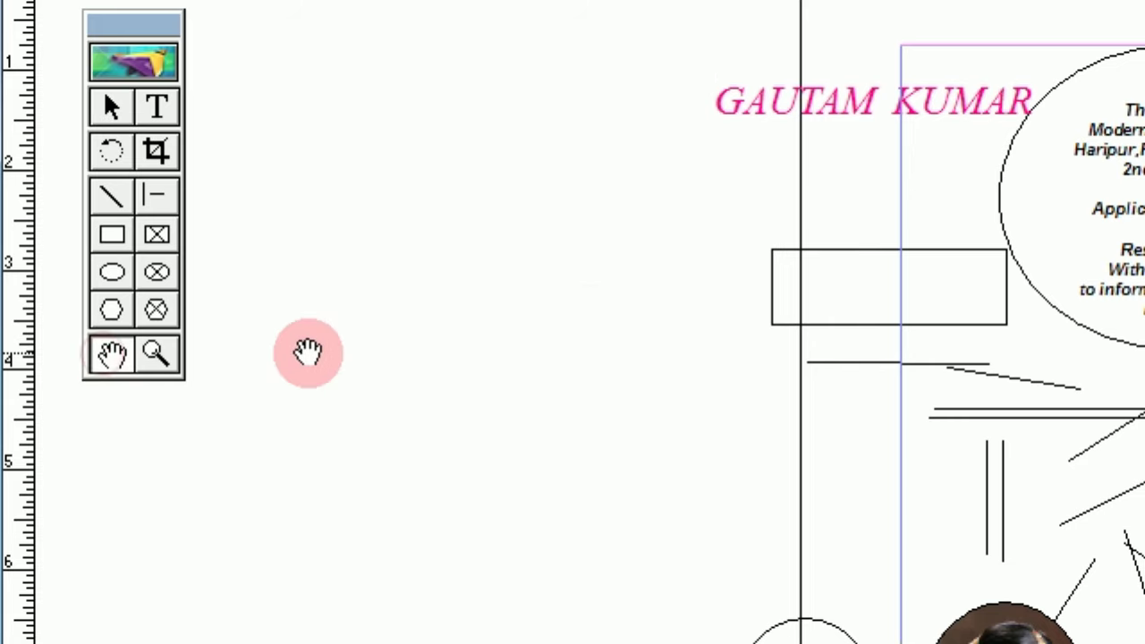
{"action": "left_click_drag", "start_coordinate": [879, 338], "coordinate": [957, 385]}
{"action": "left_click_drag", "start_coordinate": [822, 339], "coordinate": [866, 340]}
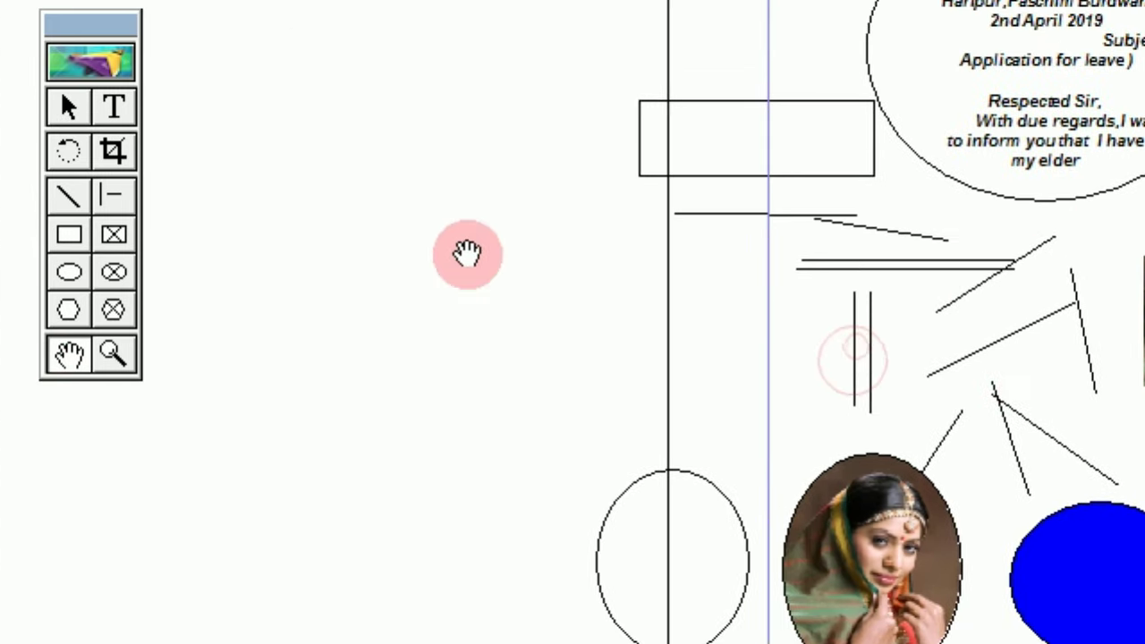
{"action": "right_click", "coordinate": [467, 253]}
{"action": "left_click", "coordinate": [576, 499]}
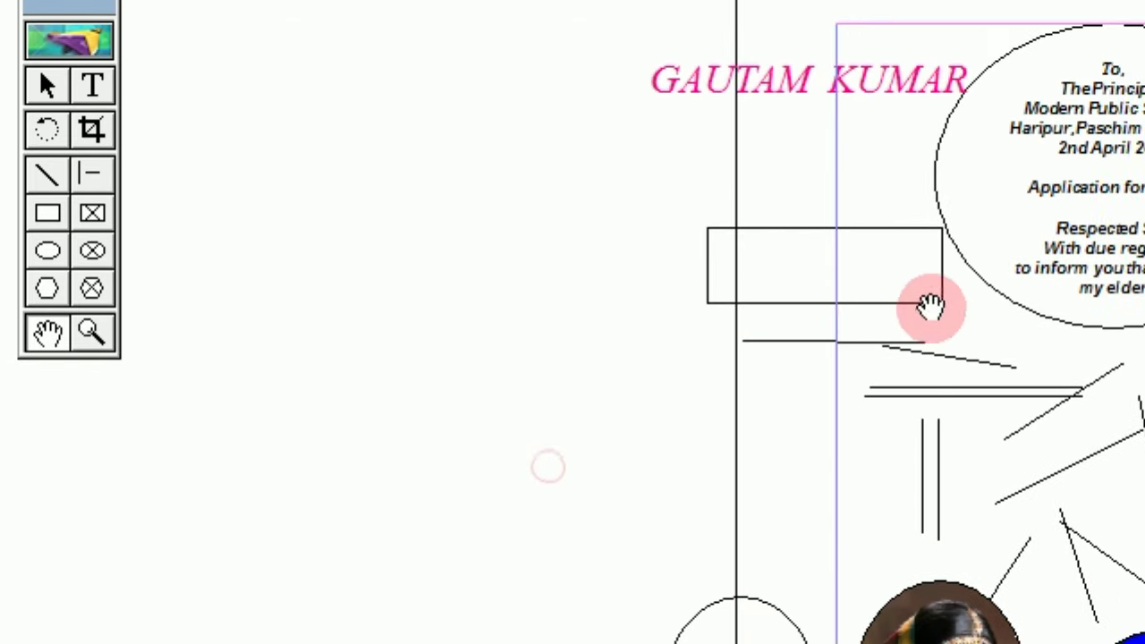
{"action": "left_click_drag", "start_coordinate": [928, 307], "coordinate": [673, 215]}
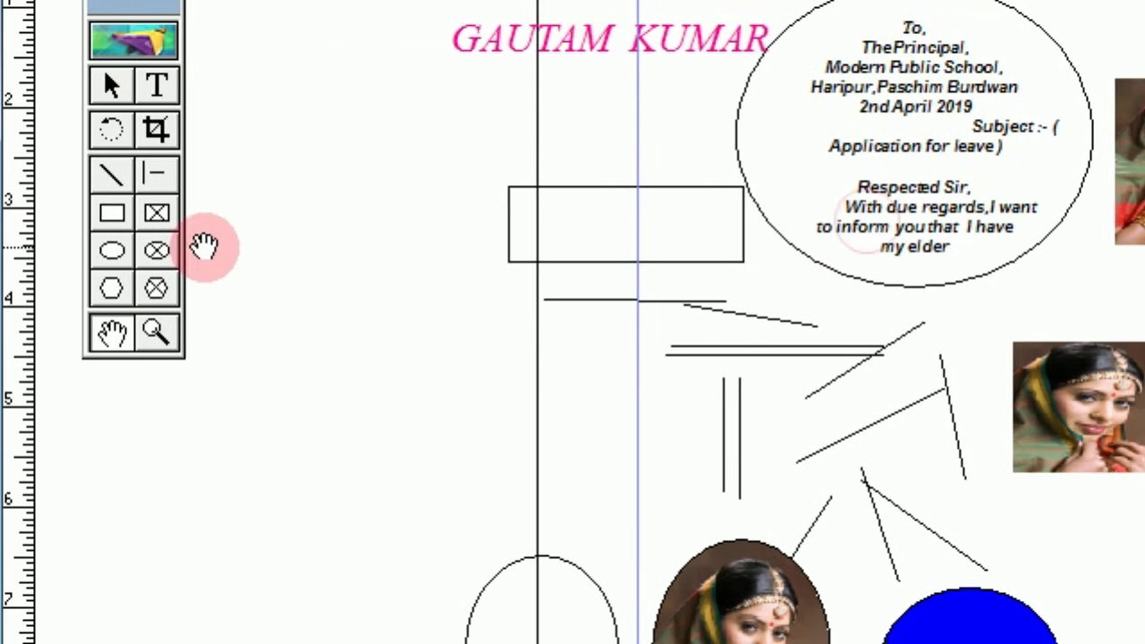
Step: Zoom in step by step on the drawn lines below the rectangle
{"action": "left_click", "coordinate": [155, 330]}
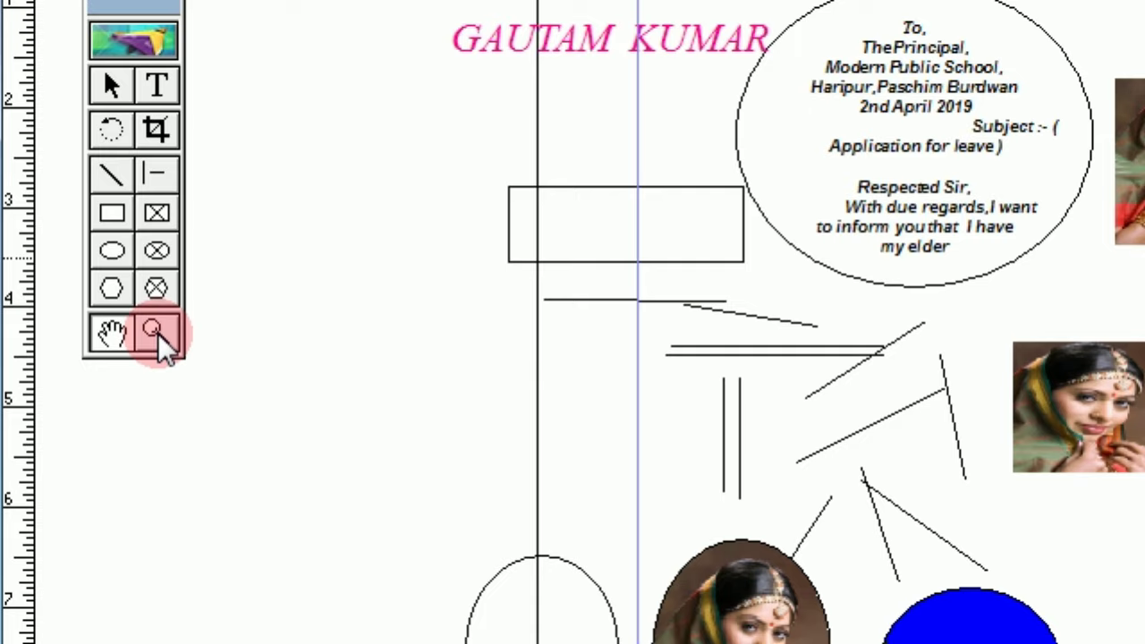
{"action": "left_click", "coordinate": [638, 299]}
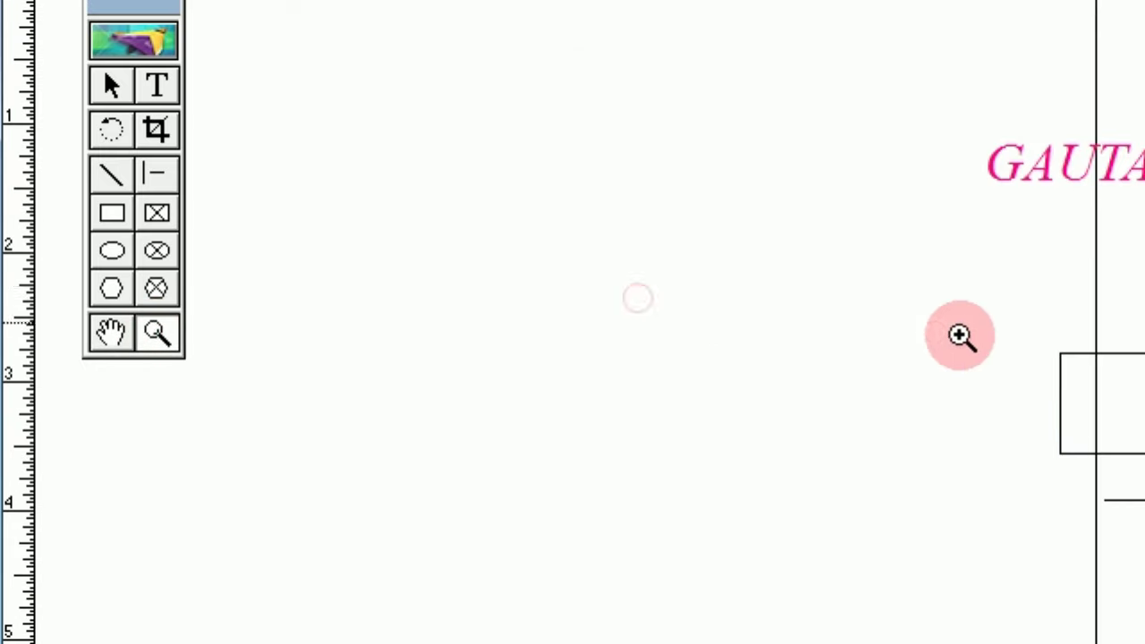
{"action": "left_click", "coordinate": [824, 365]}
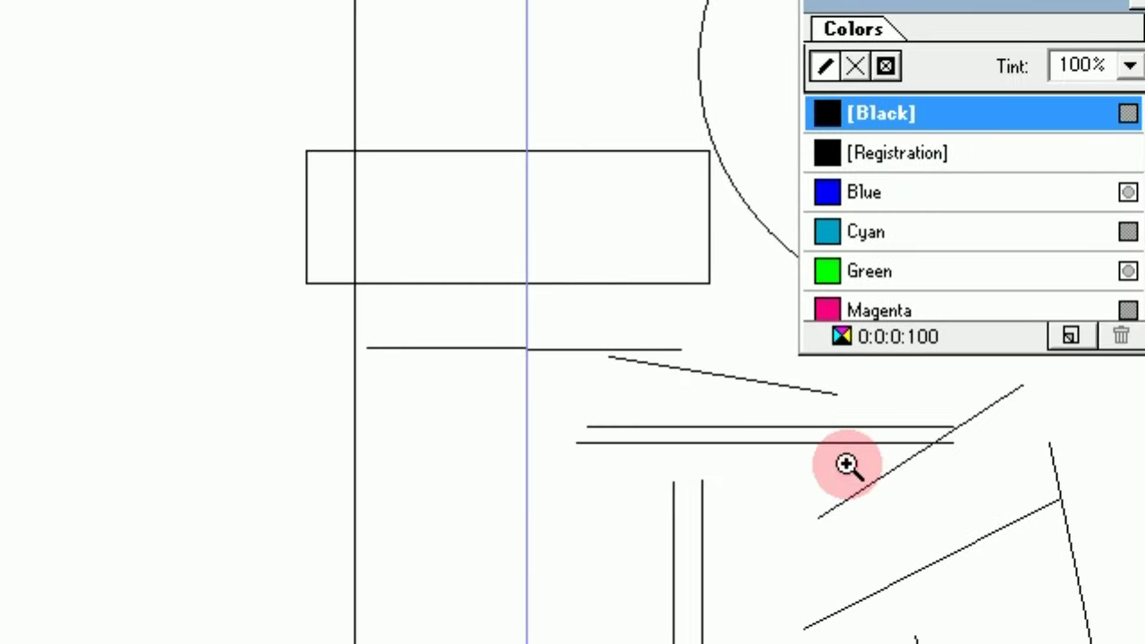
{"action": "left_click", "coordinate": [847, 464]}
{"action": "left_click", "coordinate": [677, 376]}
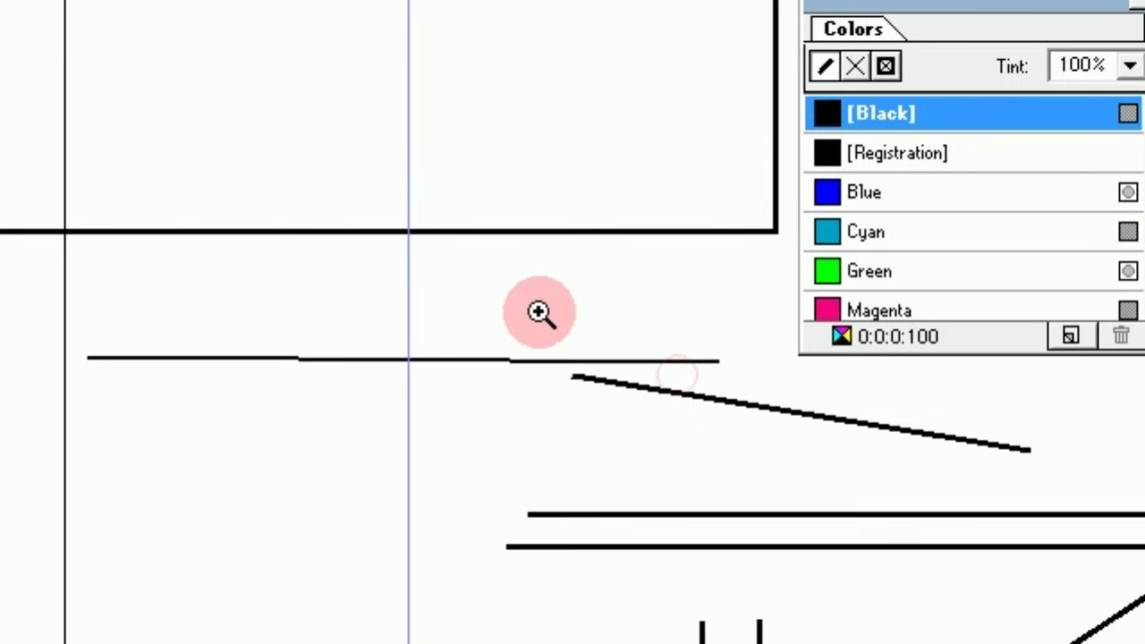
{"action": "left_click", "coordinate": [539, 312]}
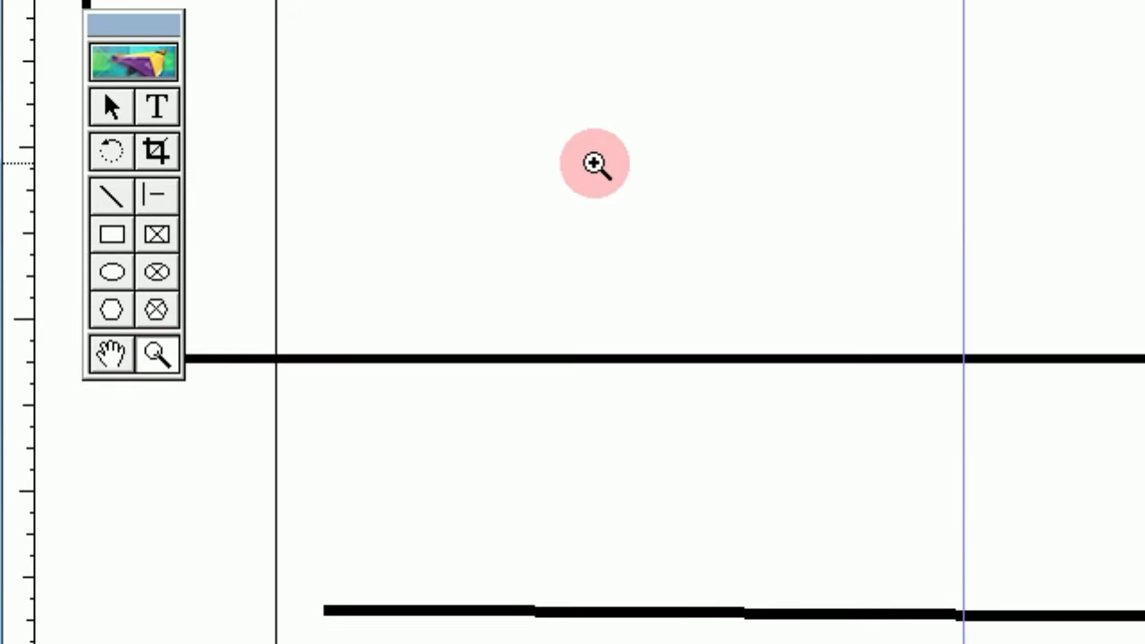
Step: View at 100%, pan to the oval letter text, then set the view to 50% size
{"action": "right_click", "coordinate": [595, 164]}
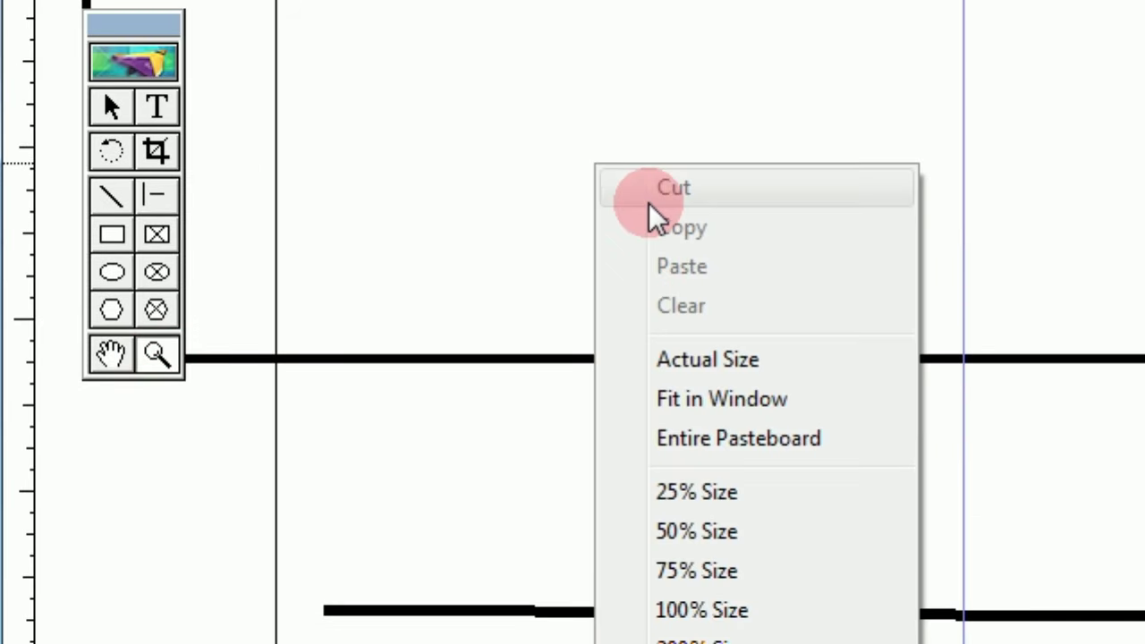
{"action": "left_click", "coordinate": [670, 487]}
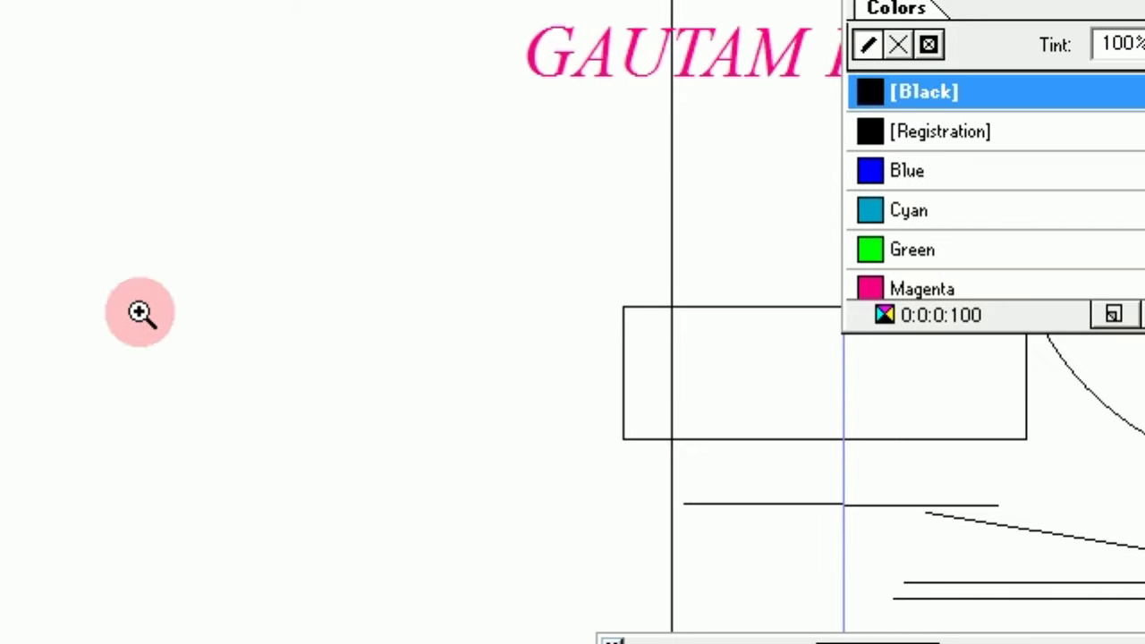
{"action": "left_click", "coordinate": [115, 224]}
{"action": "left_click_drag", "start_coordinate": [1022, 340], "coordinate": [286, 266]}
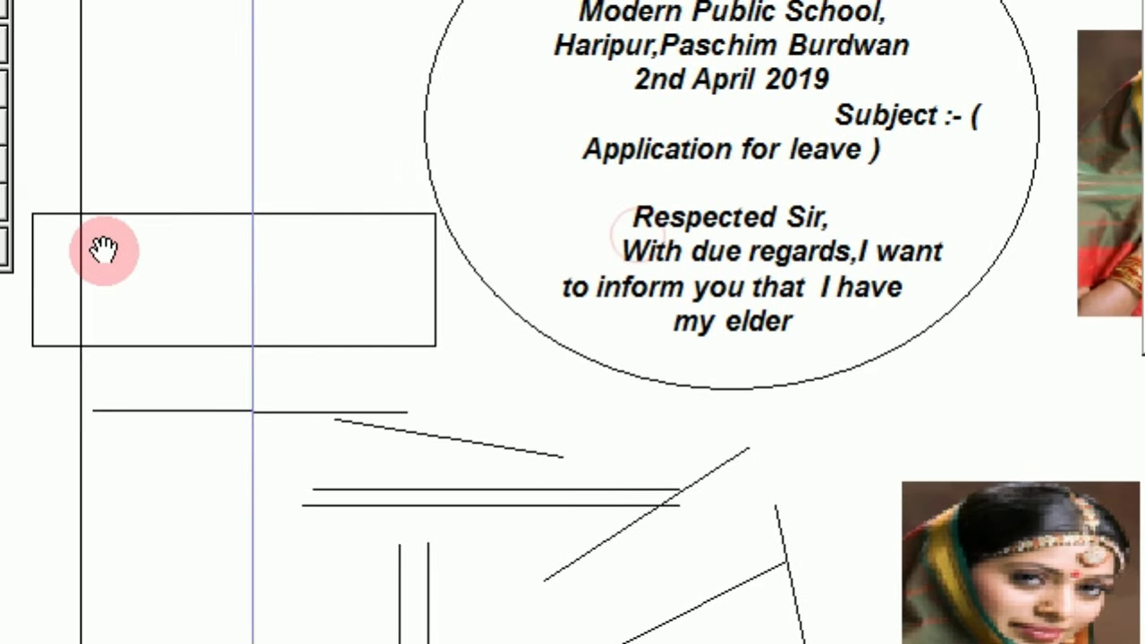
{"action": "left_click", "coordinate": [158, 248]}
{"action": "left_click", "coordinate": [589, 222]}
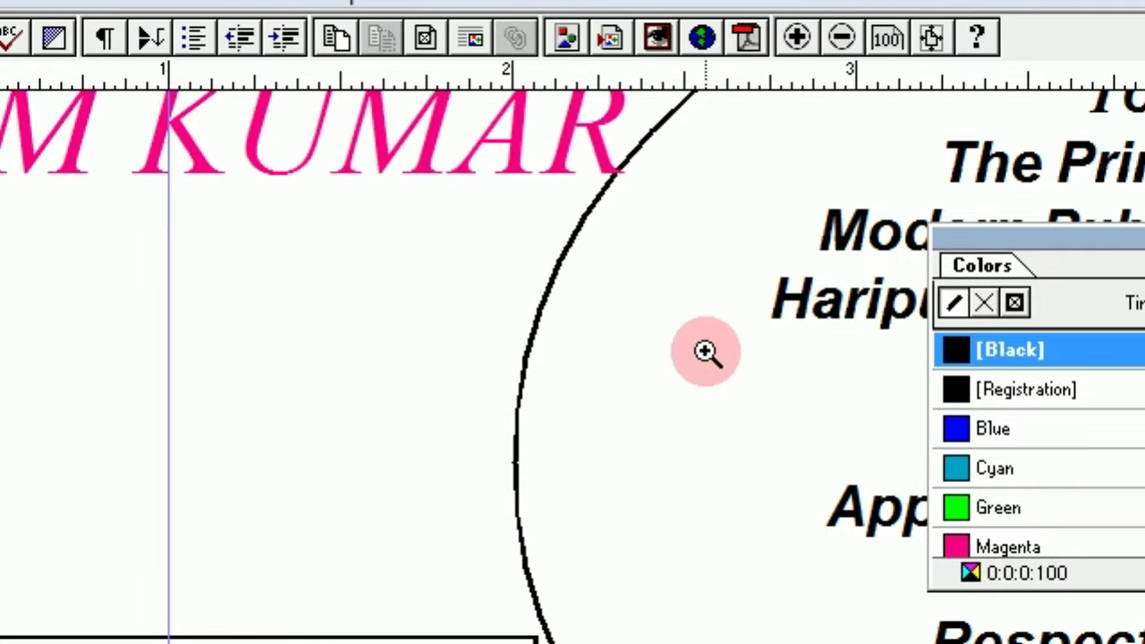
{"action": "right_click", "coordinate": [634, 344]}
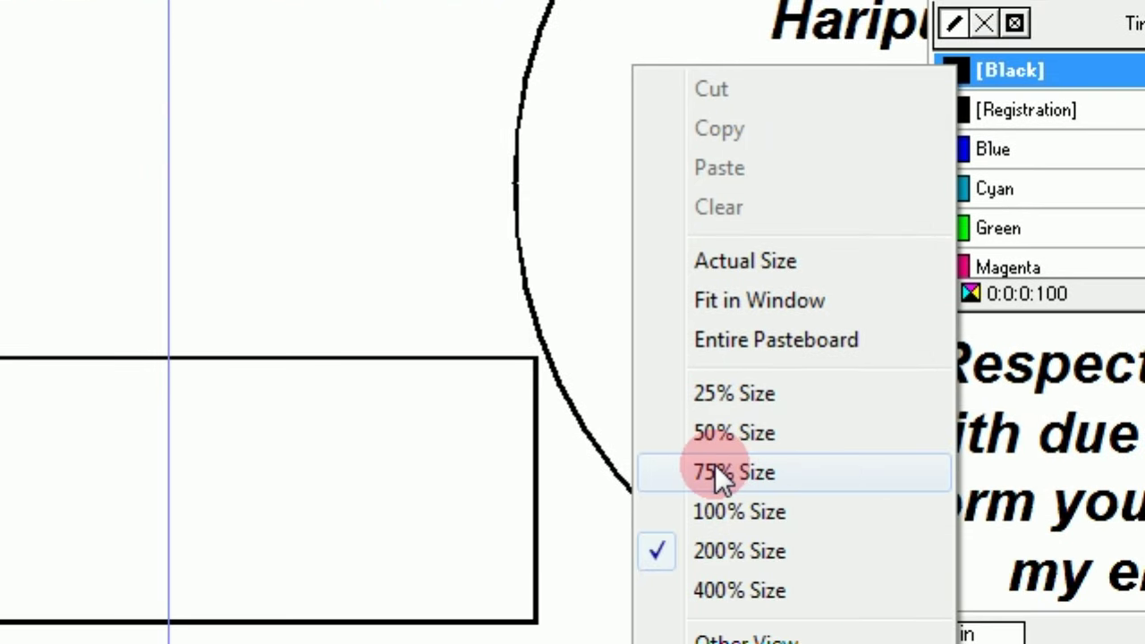
{"action": "left_click", "coordinate": [726, 433]}
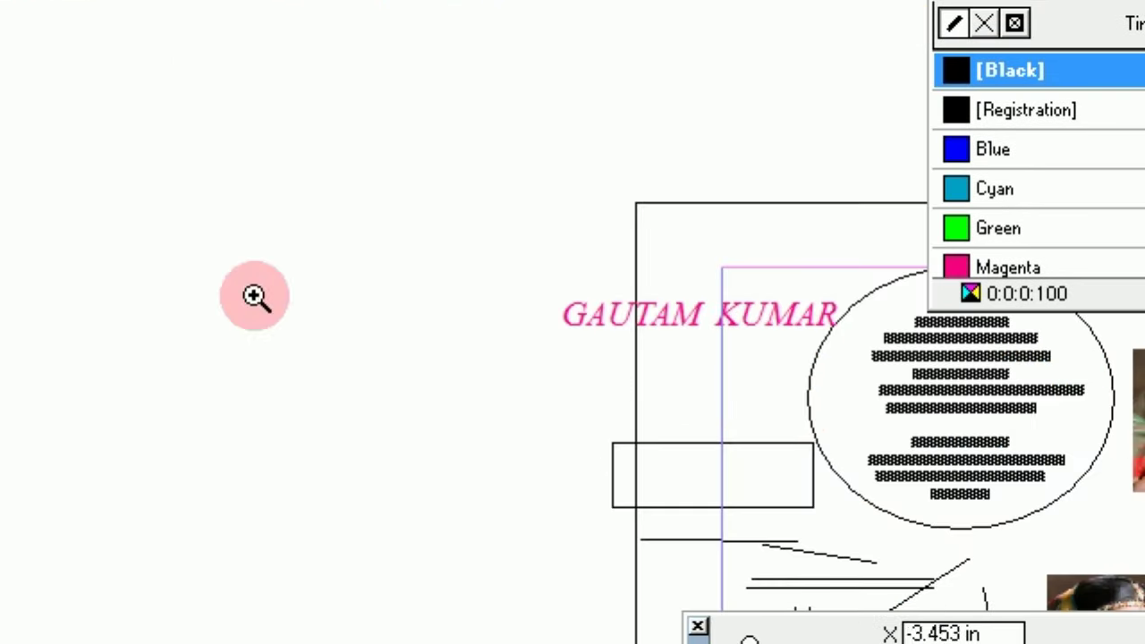
Step: Pan to the green heptagon, try dragging it far right, then undo that move
{"action": "left_click", "coordinate": [120, 207]}
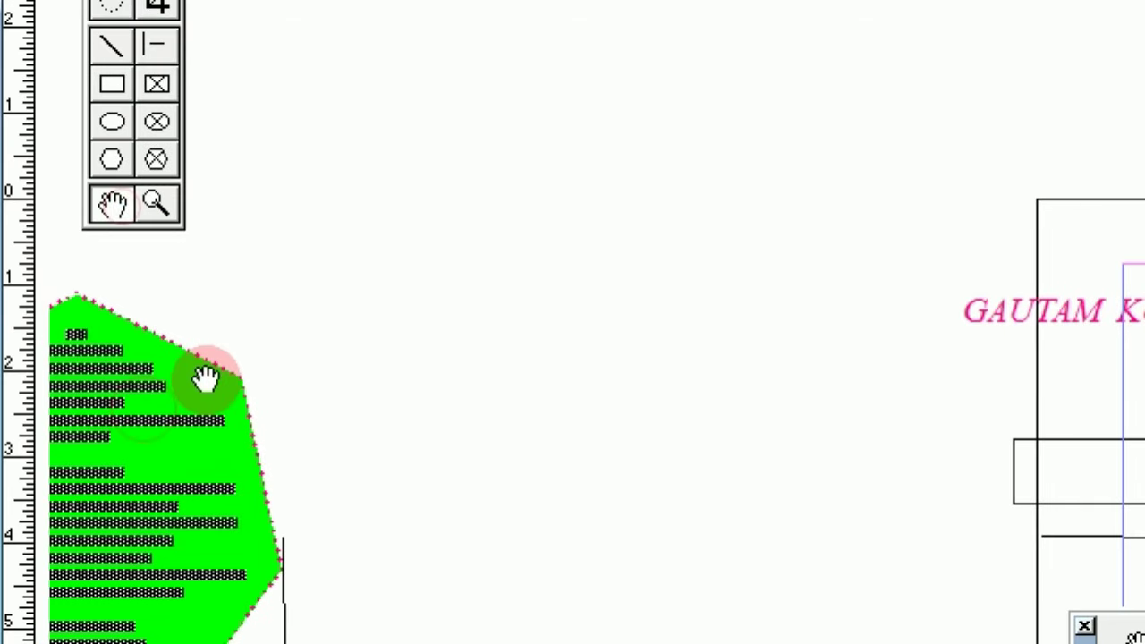
{"action": "left_click_drag", "start_coordinate": [204, 379], "coordinate": [516, 199]}
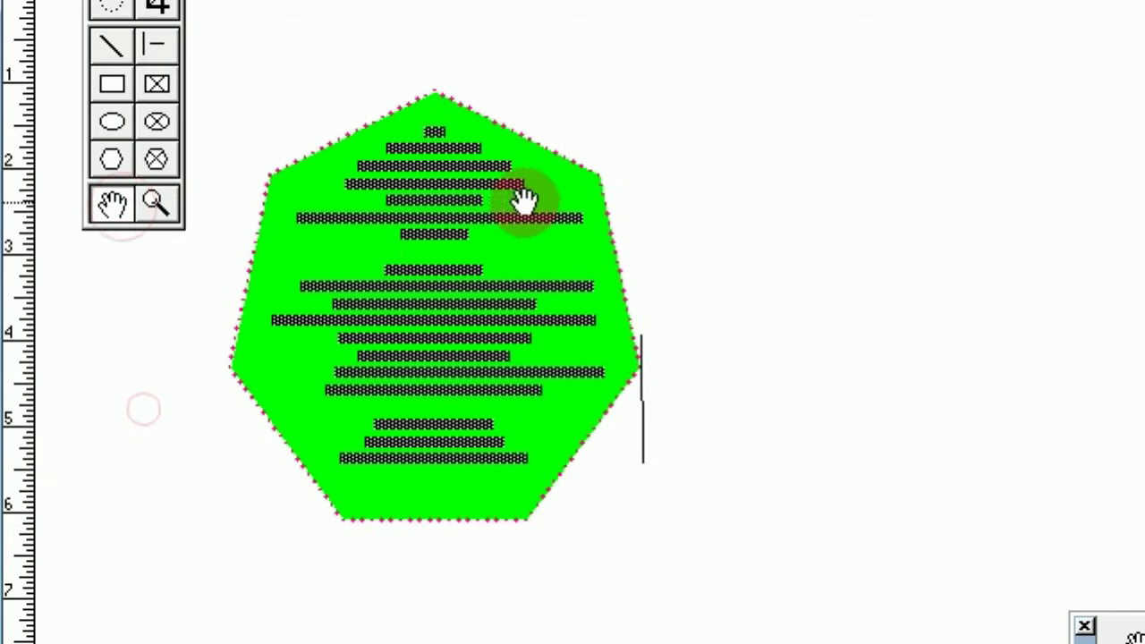
{"action": "left_click", "coordinate": [111, 172]}
{"action": "left_click_drag", "start_coordinate": [340, 394], "coordinate": [945, 385]}
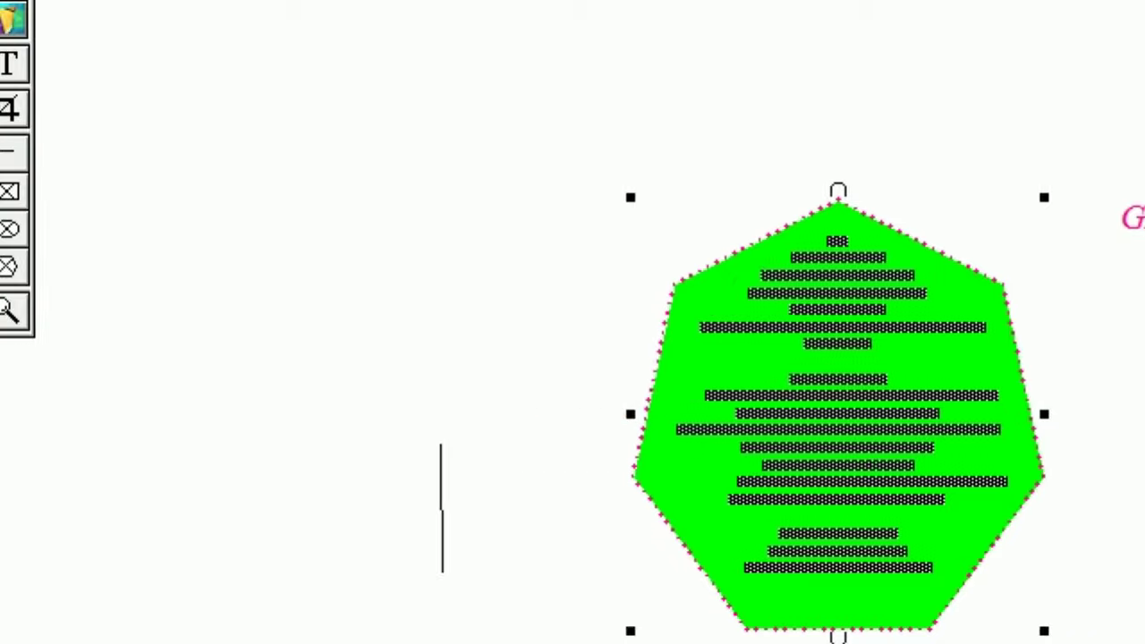
{"action": "key", "text": "ctrl+z"}
{"action": "left_click_drag", "start_coordinate": [680, 439], "coordinate": [115, 300]}
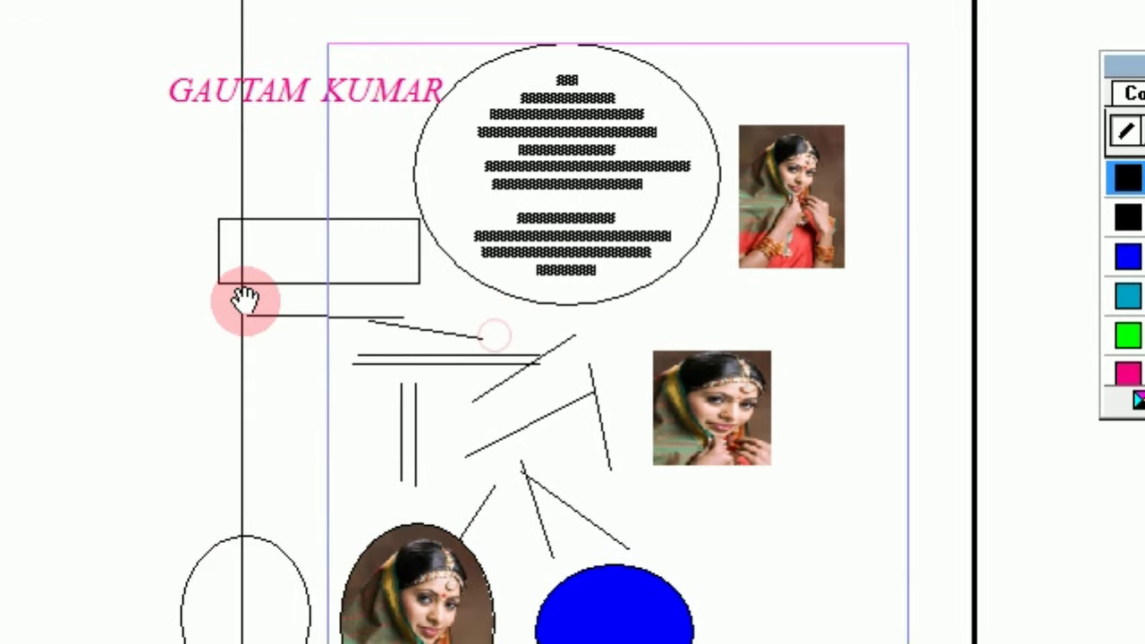
Step: Drag the oval letter text box off the page's right edge and pan back to the heptagon
{"action": "left_click", "coordinate": [148, 322]}
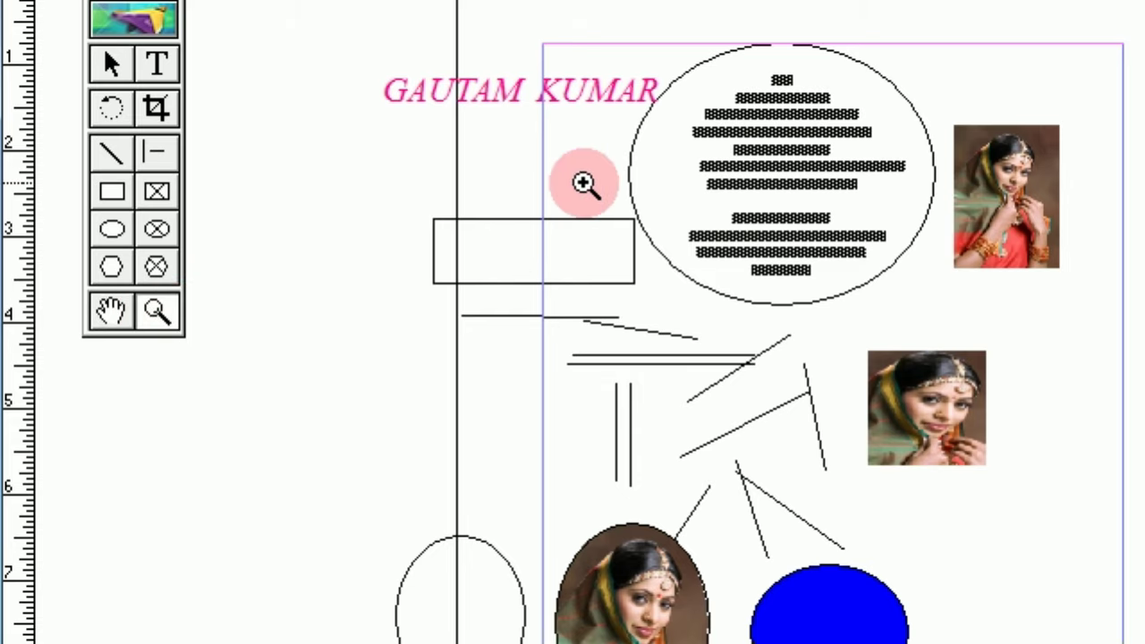
{"action": "left_click", "coordinate": [112, 64]}
{"action": "left_click", "coordinate": [655, 188]}
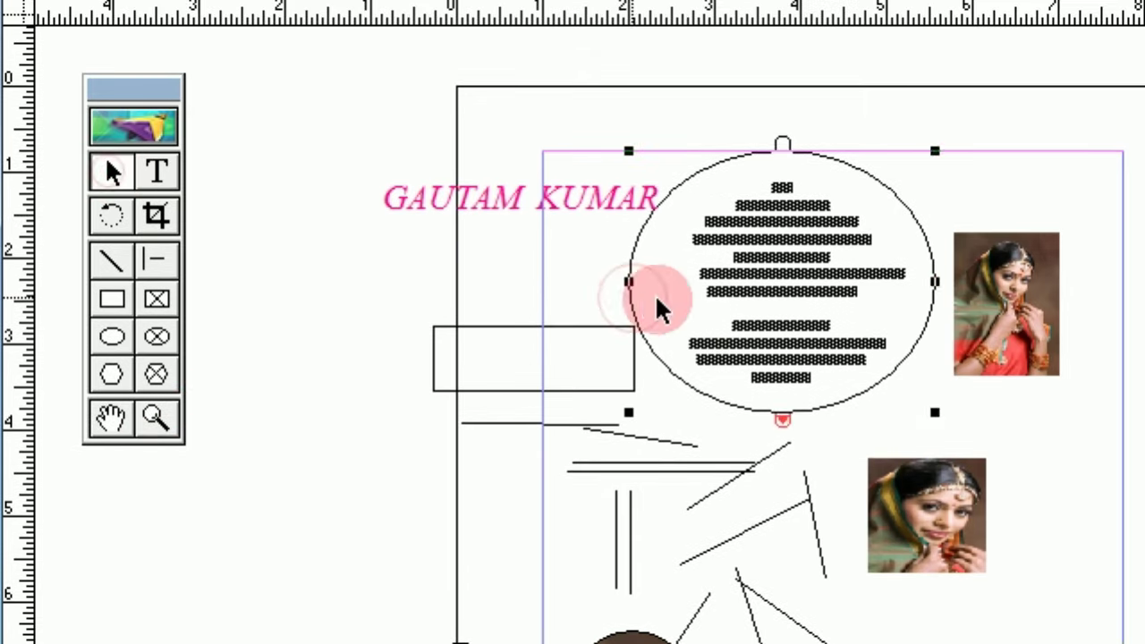
{"action": "left_click_drag", "start_coordinate": [654, 304], "coordinate": [1134, 310]}
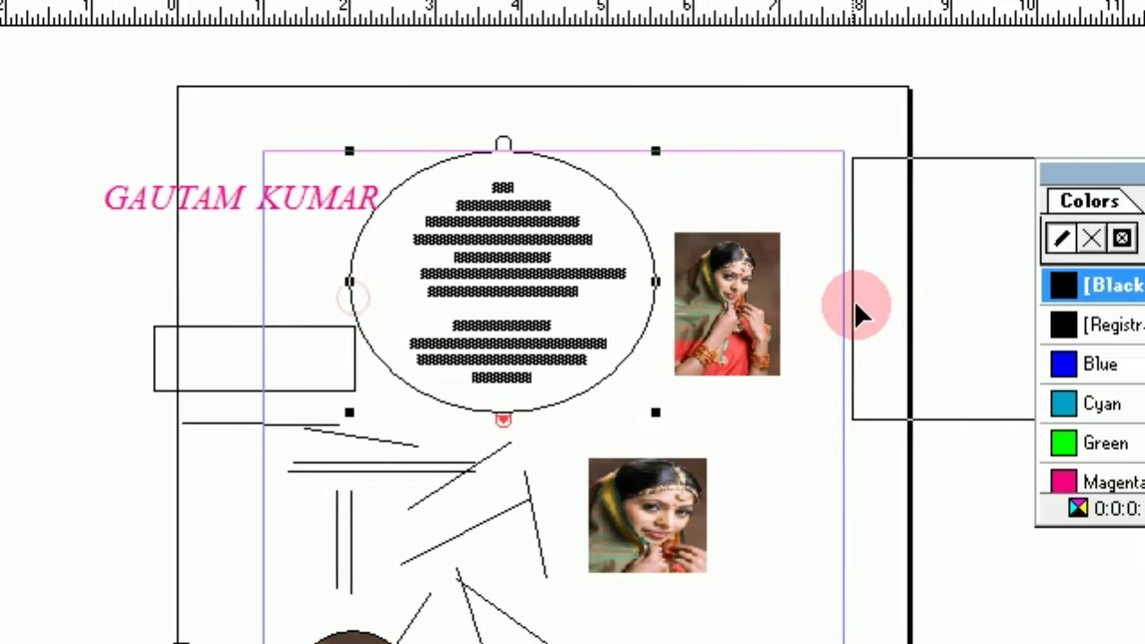
{"action": "left_click", "coordinate": [112, 420]}
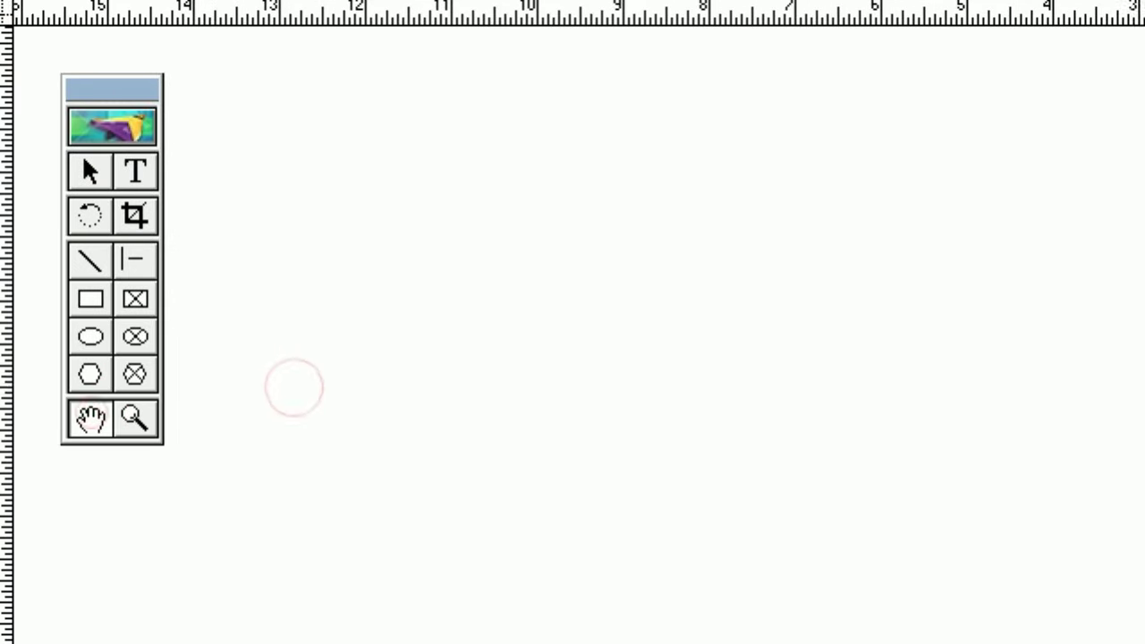
{"action": "left_click_drag", "start_coordinate": [266, 386], "coordinate": [781, 445]}
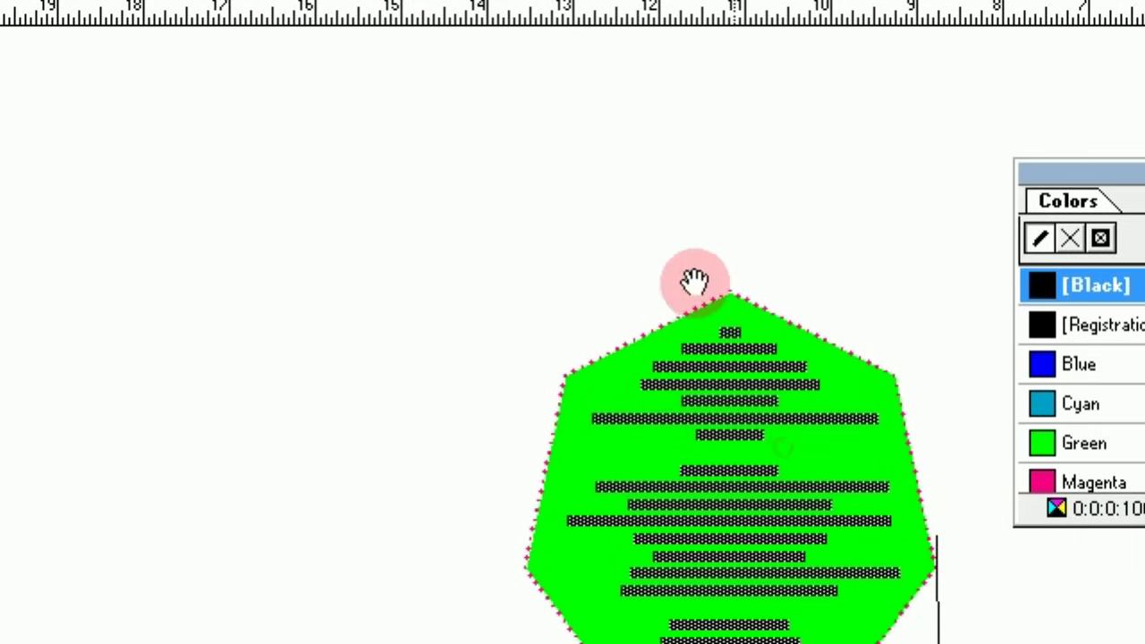
Step: Fit the page in the window and pan around the layout
{"action": "right_click", "coordinate": [179, 192]}
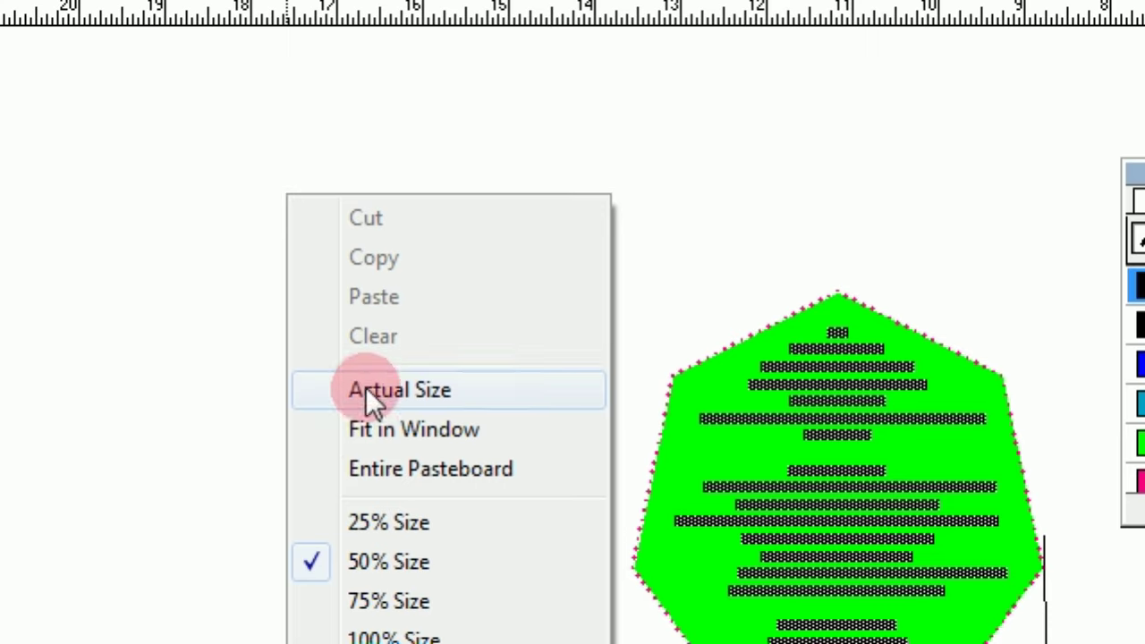
{"action": "left_click", "coordinate": [373, 429]}
{"action": "left_click_drag", "start_coordinate": [664, 424], "coordinate": [295, 398]}
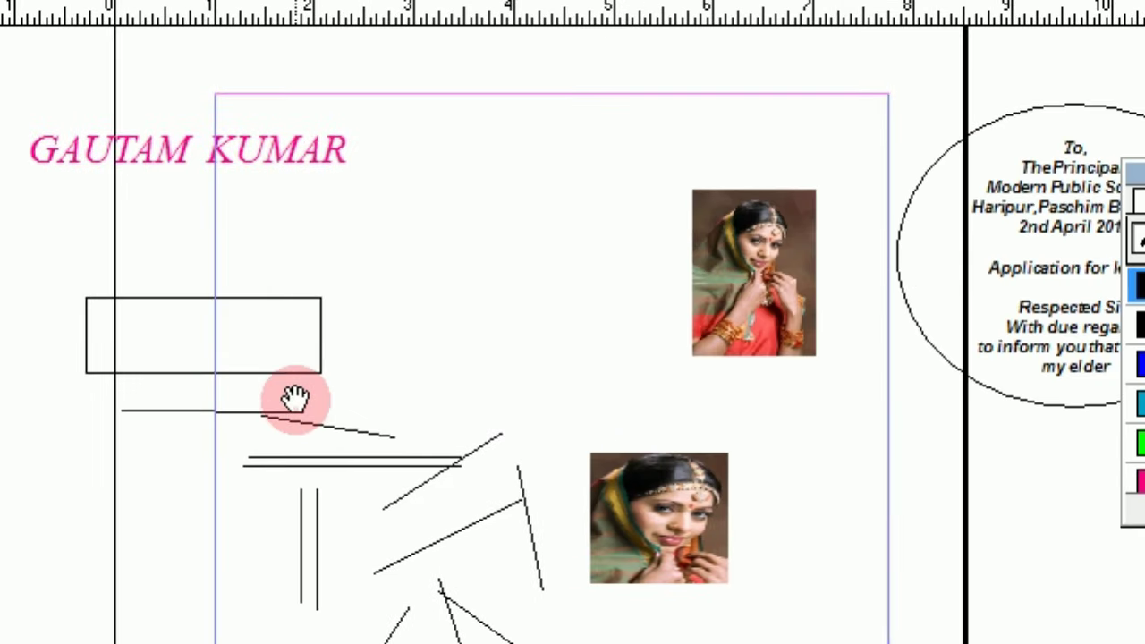
{"action": "left_click_drag", "start_coordinate": [485, 402], "coordinate": [613, 368]}
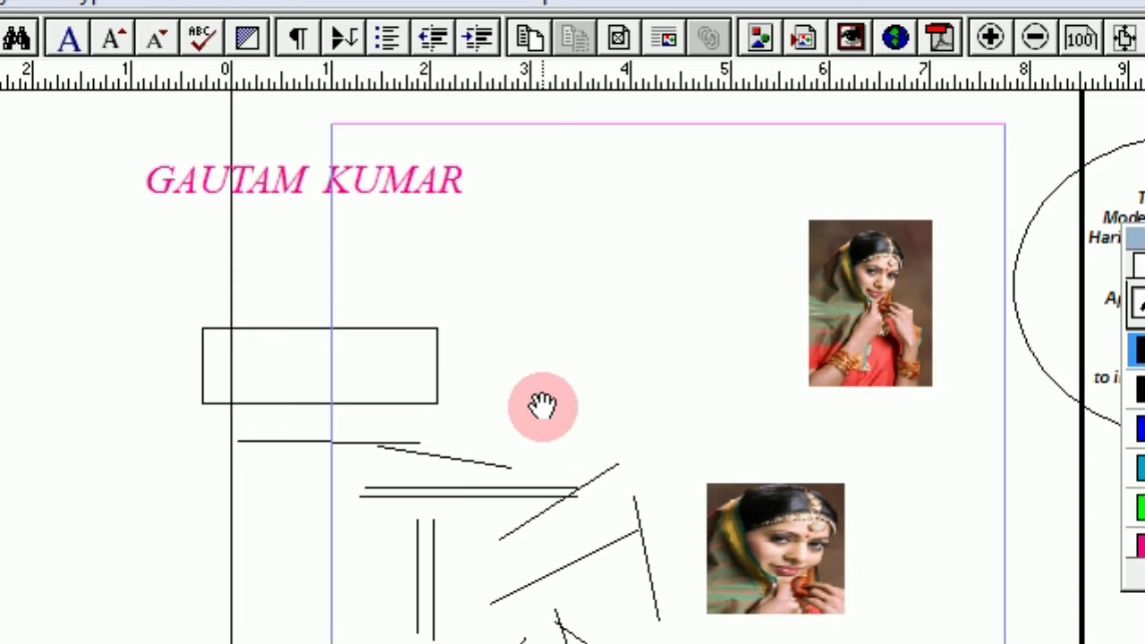
{"action": "left_click_drag", "start_coordinate": [543, 405], "coordinate": [554, 478]}
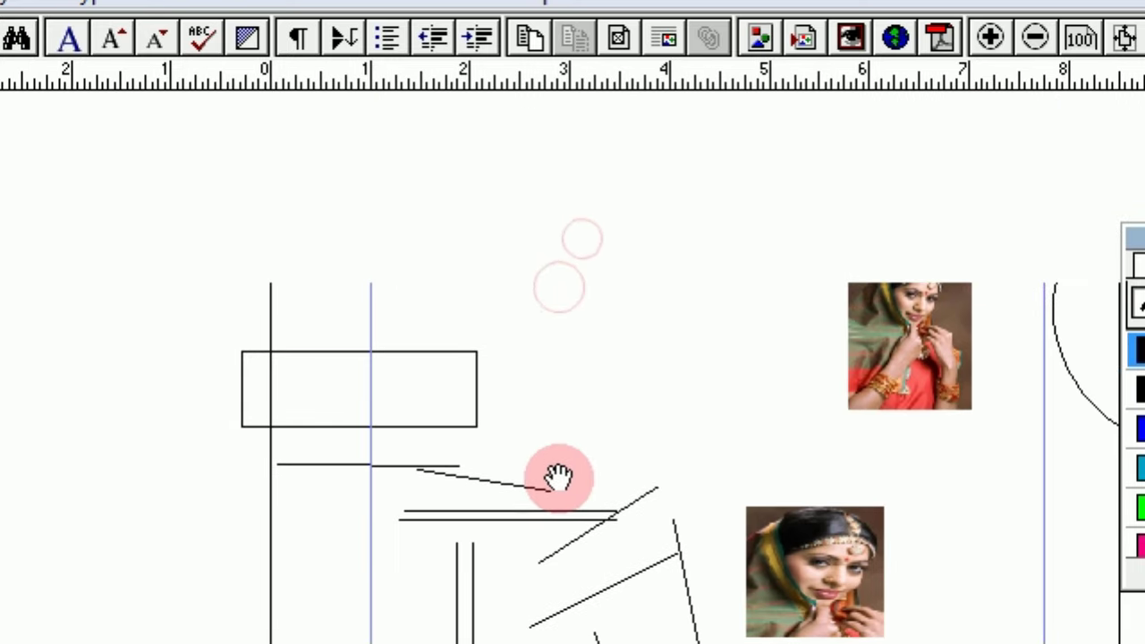
{"action": "right_click", "coordinate": [583, 315]}
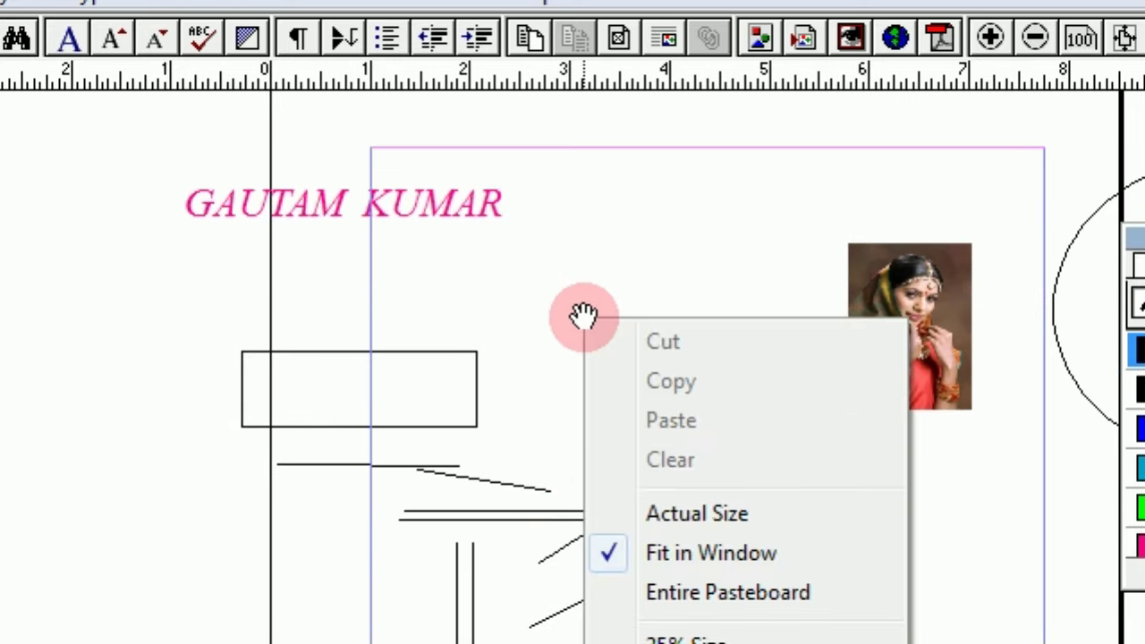
{"action": "left_click", "coordinate": [659, 555]}
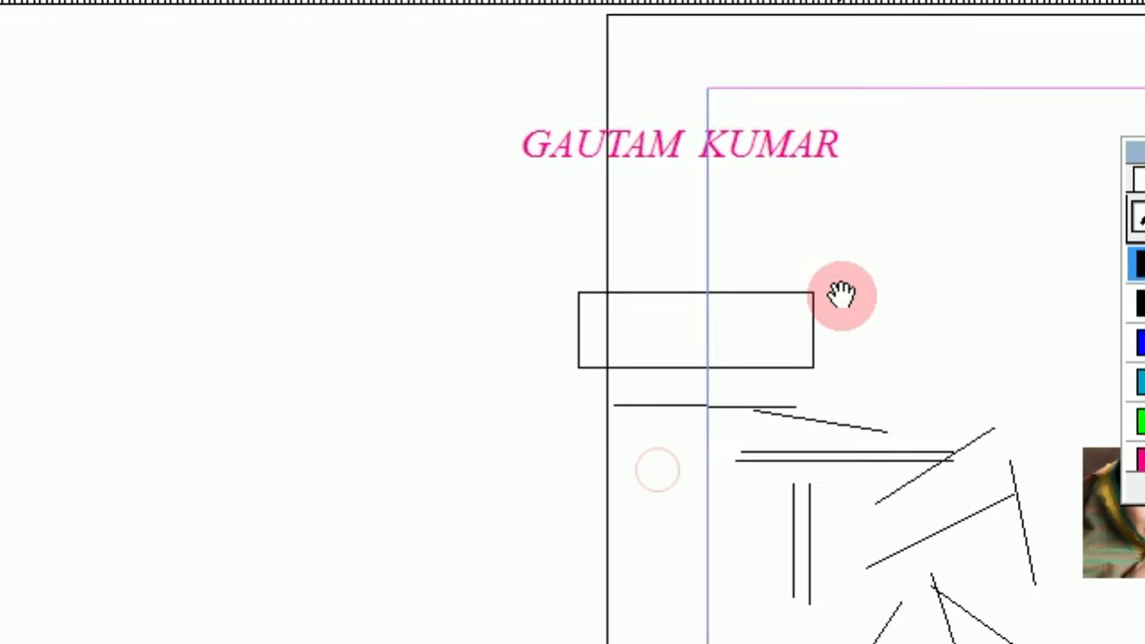
{"action": "left_click_drag", "start_coordinate": [840, 383], "coordinate": [472, 391]}
Step: Show the page at actual size, panned to the top-left with the magenta heading
{"action": "right_click", "coordinate": [552, 286]}
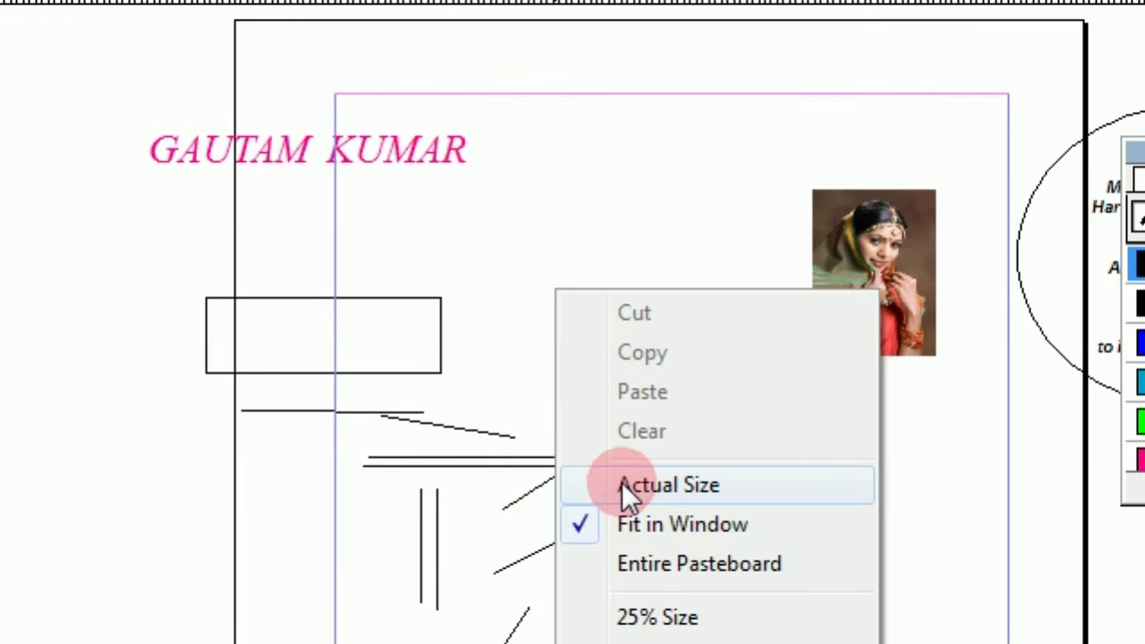
{"action": "left_click", "coordinate": [626, 487]}
{"action": "left_click_drag", "start_coordinate": [659, 358], "coordinate": [136, 405]}
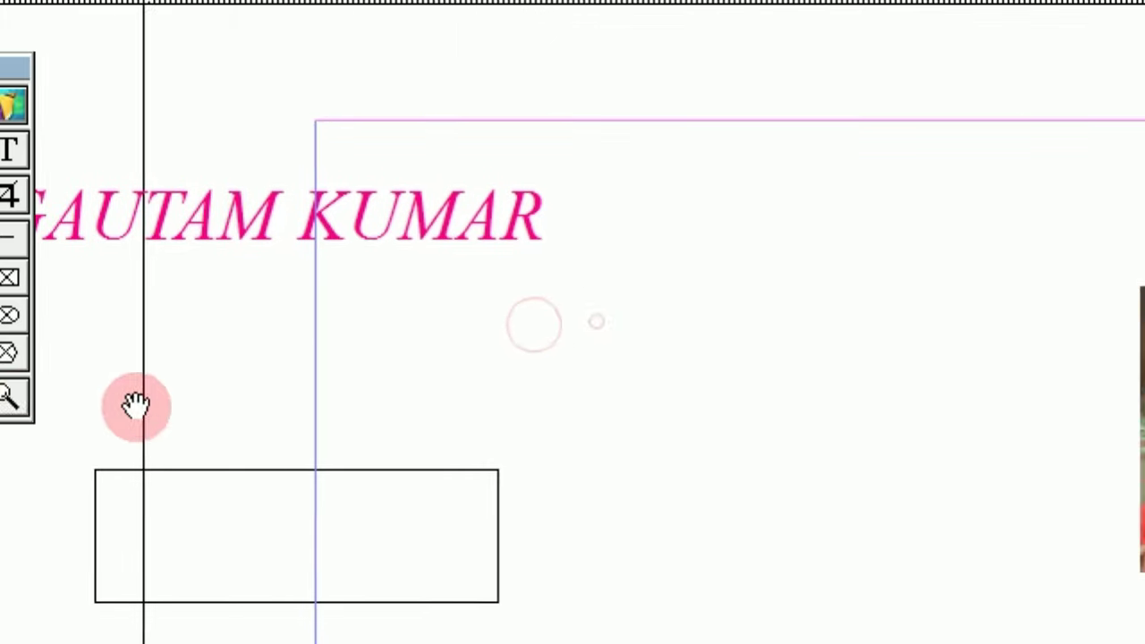
{"action": "left_click", "coordinate": [128, 410]}
{"action": "left_click_drag", "start_coordinate": [697, 396], "coordinate": [572, 393]}
{"action": "left_click_drag", "start_coordinate": [667, 444], "coordinate": [757, 269]}
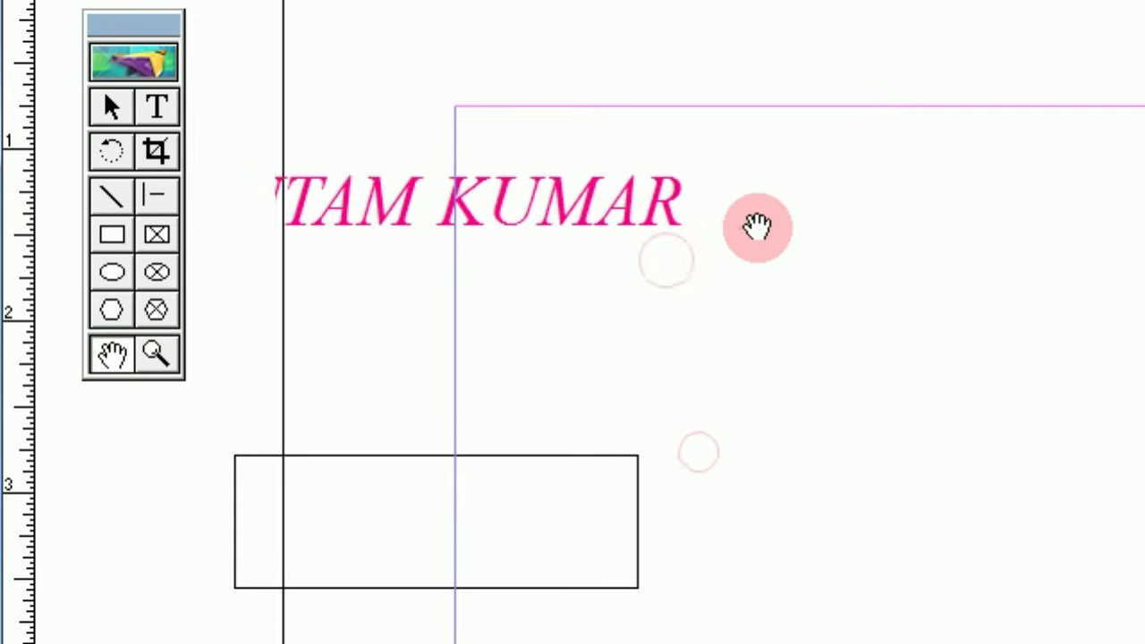
{"action": "left_click_drag", "start_coordinate": [875, 228], "coordinate": [761, 213]}
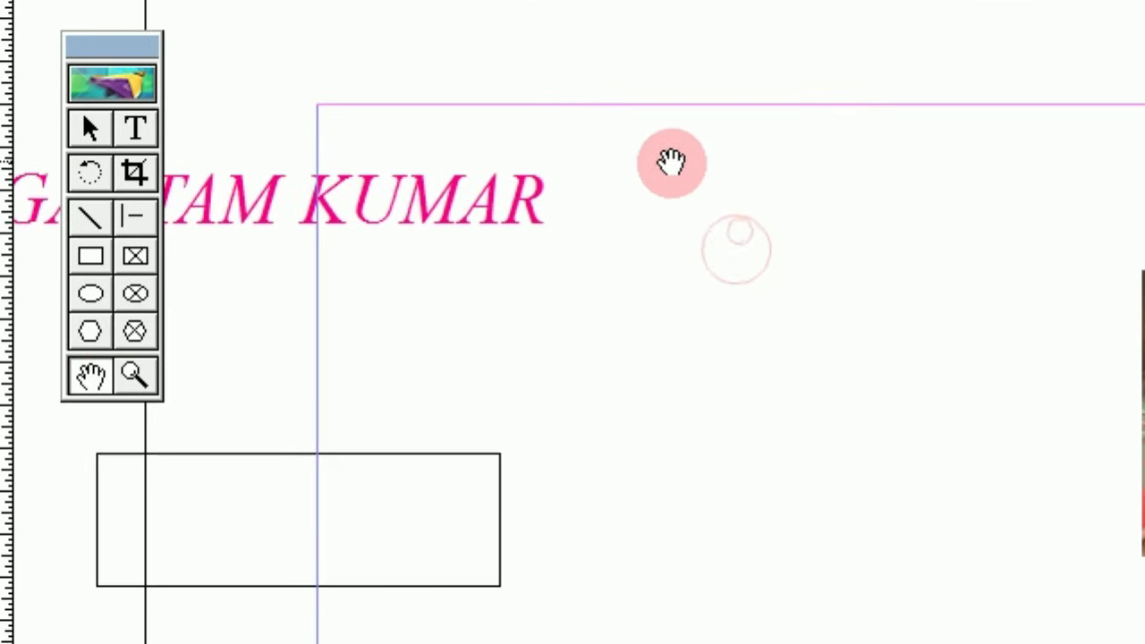
{"action": "left_click_drag", "start_coordinate": [686, 144], "coordinate": [722, 152]}
{"action": "left_click_drag", "start_coordinate": [700, 238], "coordinate": [727, 262]}
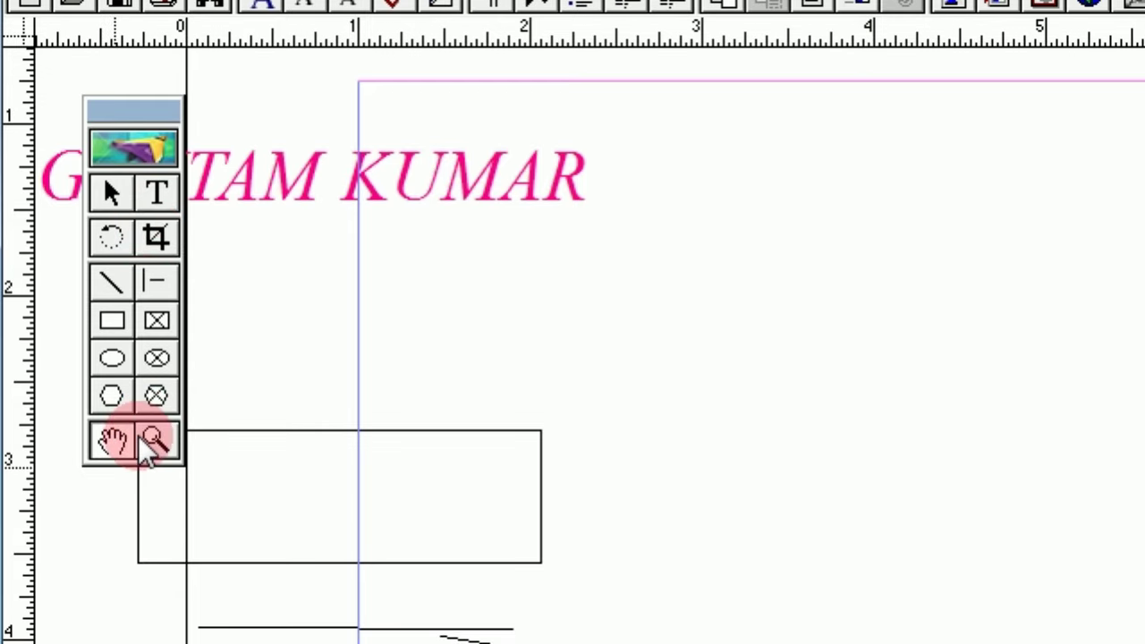
{"action": "left_click", "coordinate": [155, 192]}
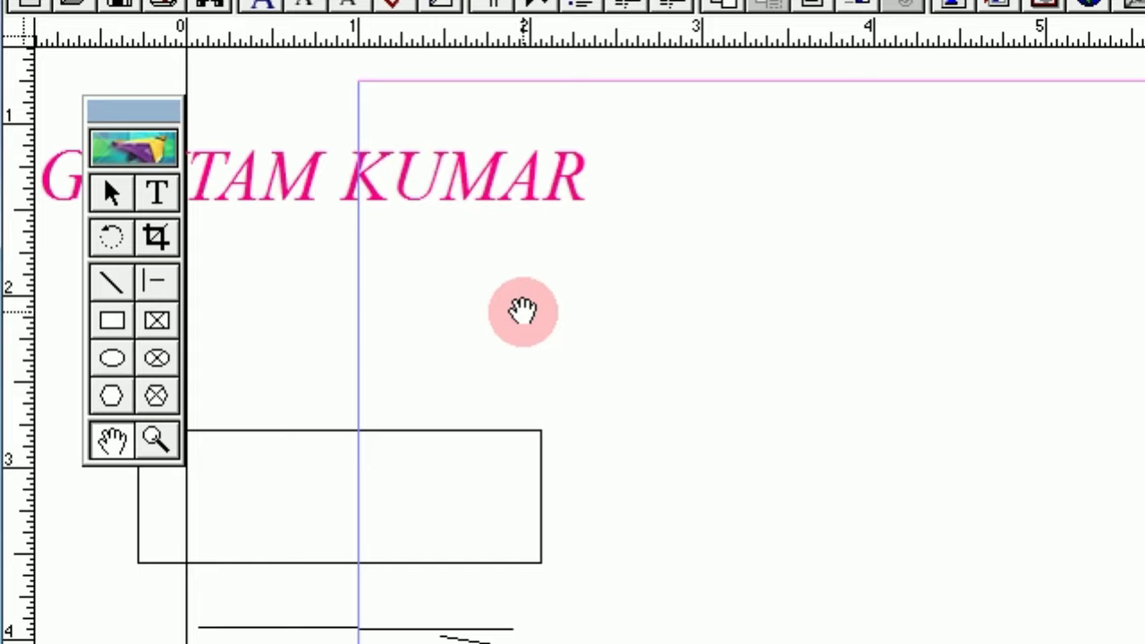
{"action": "left_click_drag", "start_coordinate": [522, 311], "coordinate": [617, 318]}
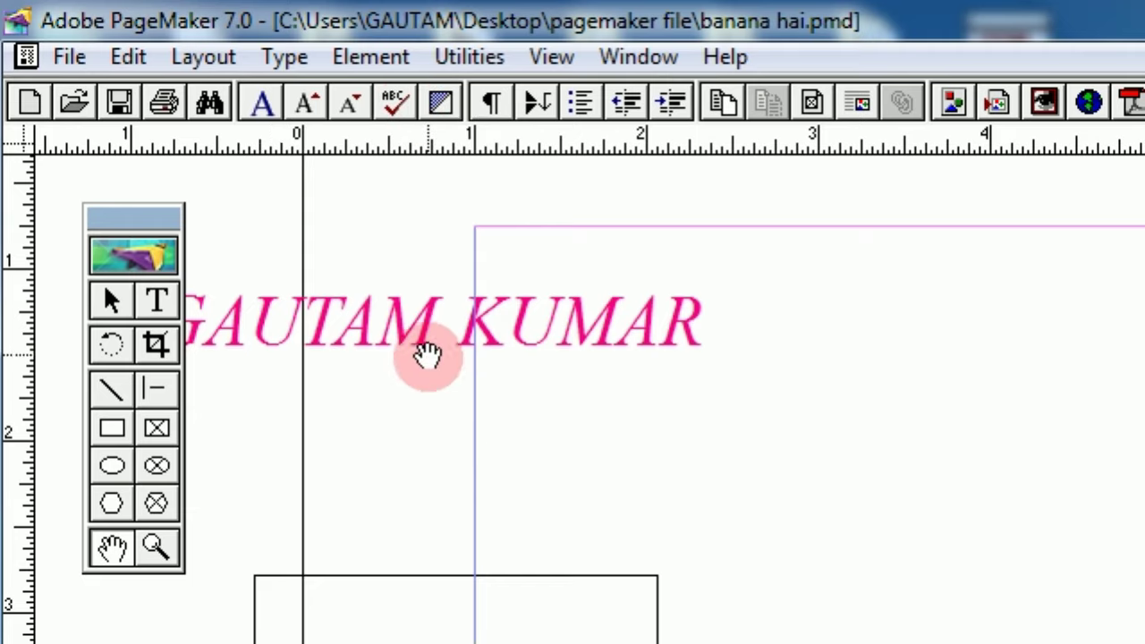
{"action": "left_click_drag", "start_coordinate": [429, 363], "coordinate": [462, 379]}
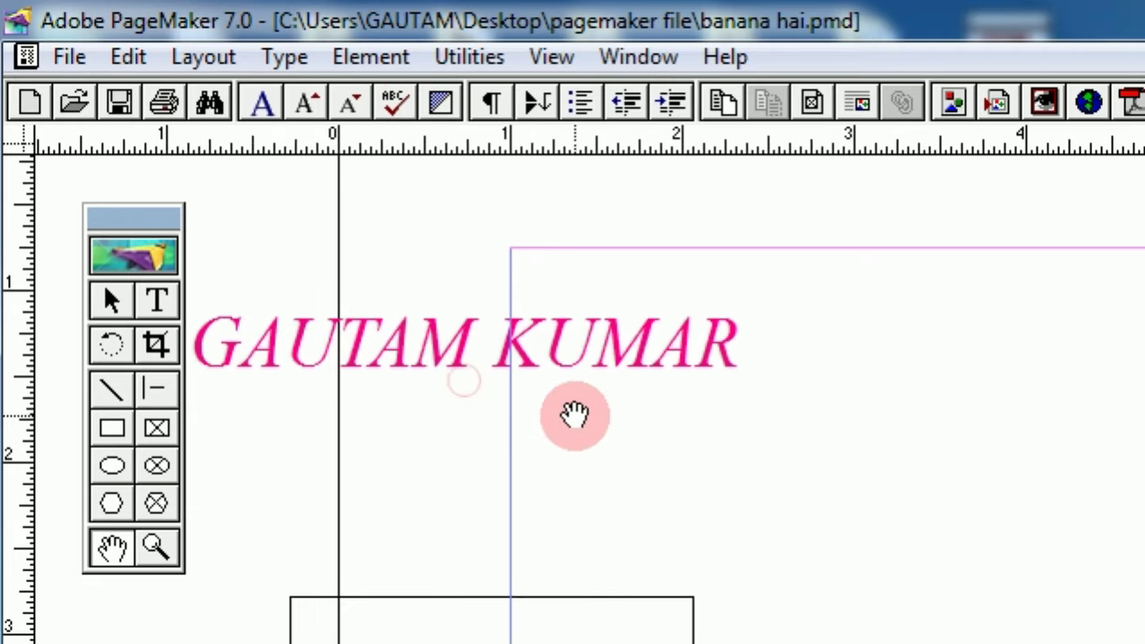
{"action": "left_click_drag", "start_coordinate": [574, 414], "coordinate": [488, 408]}
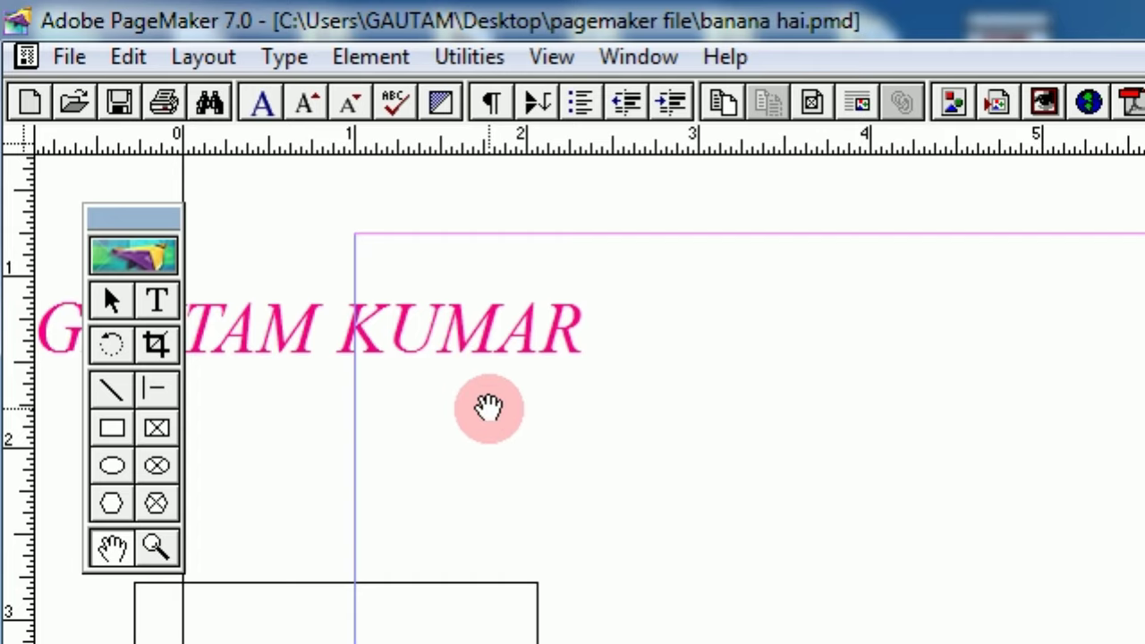
{"action": "left_click_drag", "start_coordinate": [470, 337], "coordinate": [450, 354]}
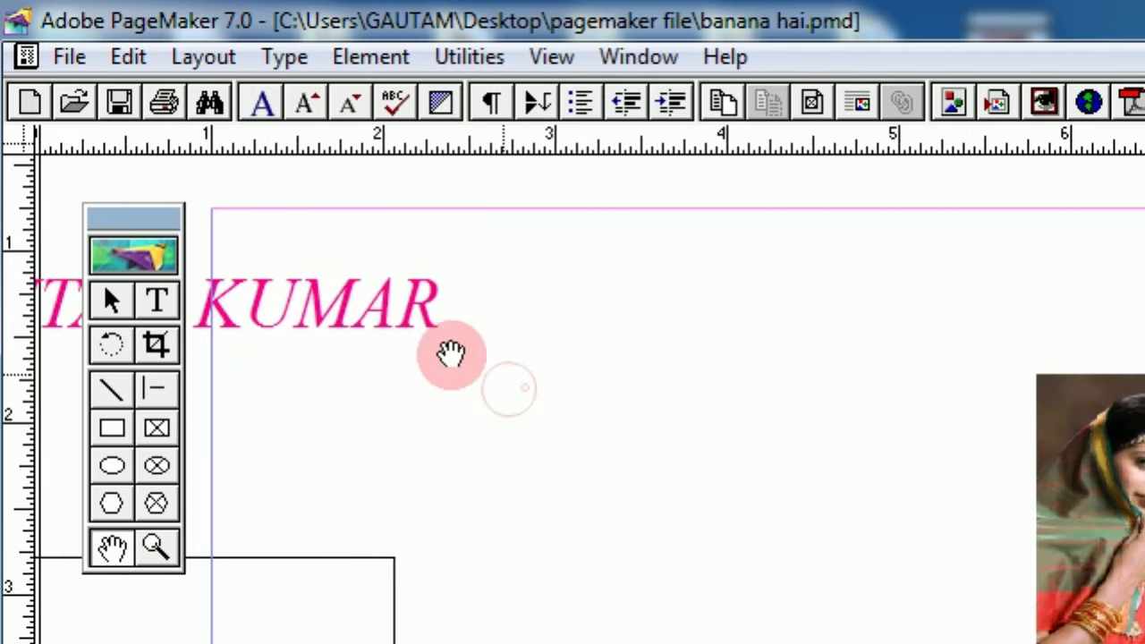